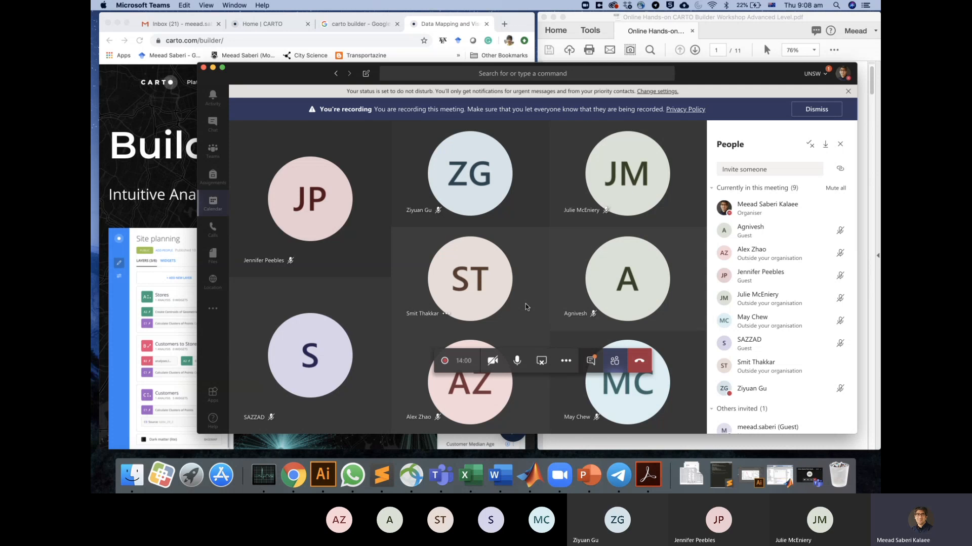
Switch to the workshop PDF, minimise the meeting window and go to page 2, Upload datasets.
{"action": "left_click", "coordinate": [651, 36]}
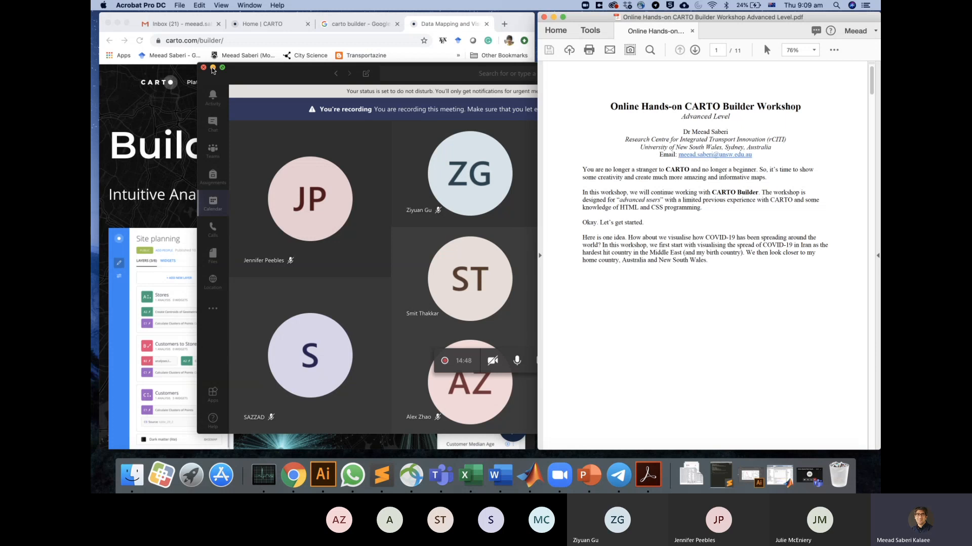
{"action": "left_click", "coordinate": [212, 68]}
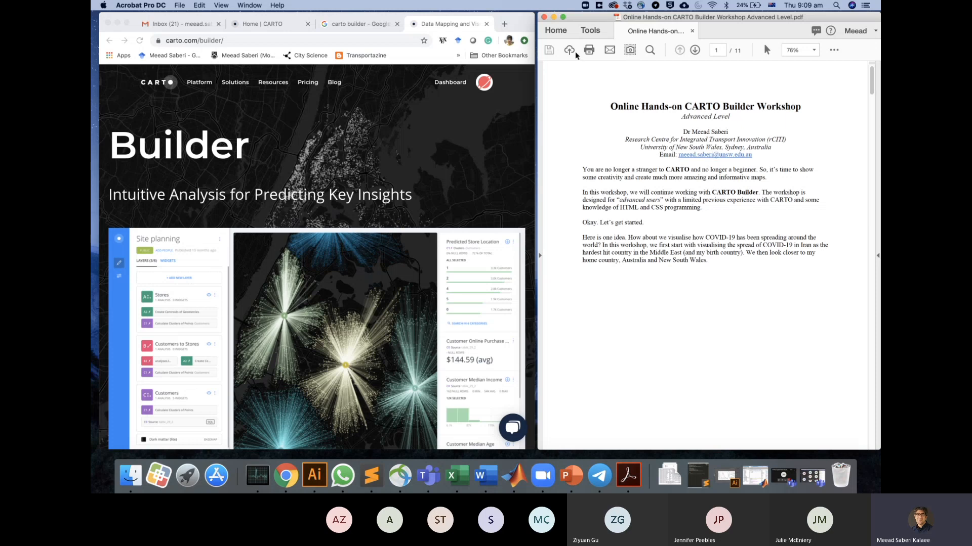
{"action": "left_click", "coordinate": [695, 51]}
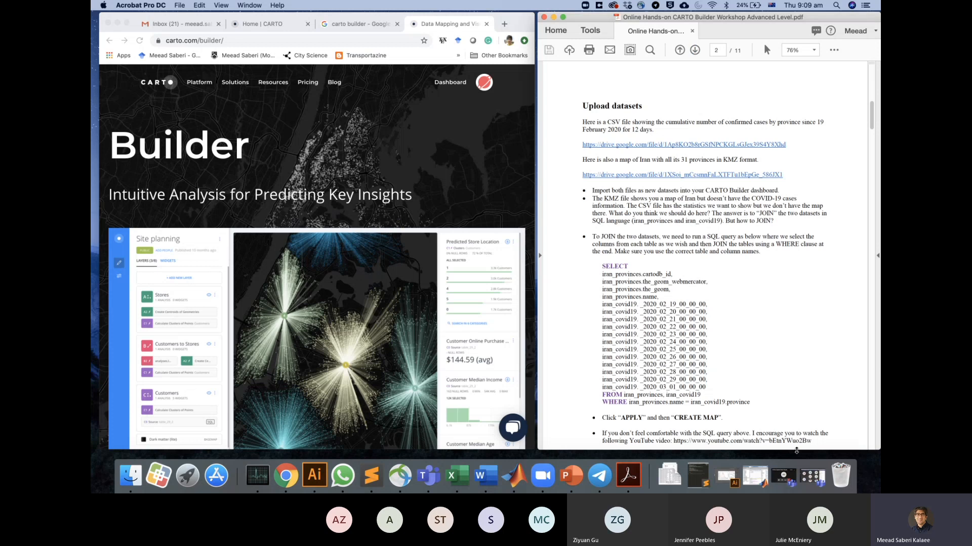
Switch to Microsoft Teams to check the meeting chat, and minimise the window again.
{"action": "left_click", "coordinate": [820, 481]}
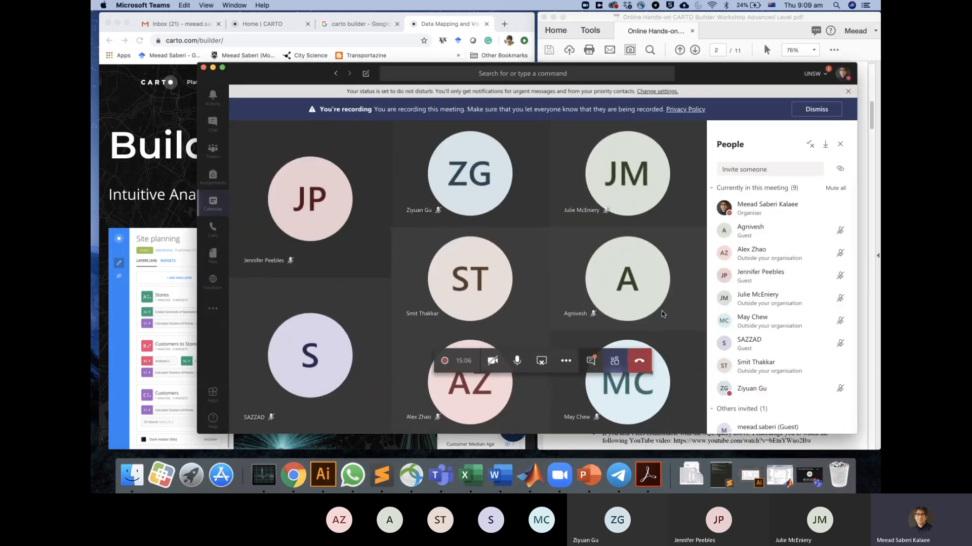
{"action": "left_click", "coordinate": [591, 361]}
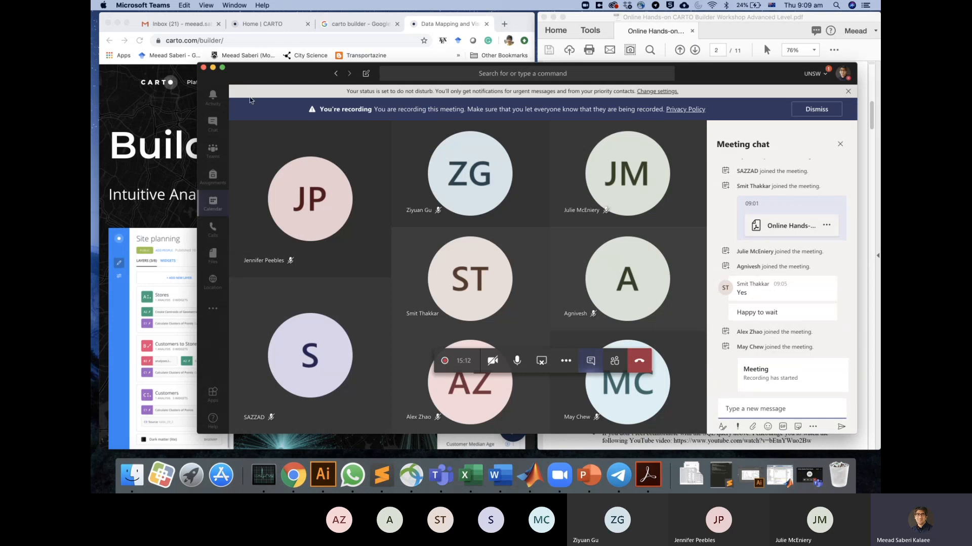
{"action": "left_click", "coordinate": [213, 68]}
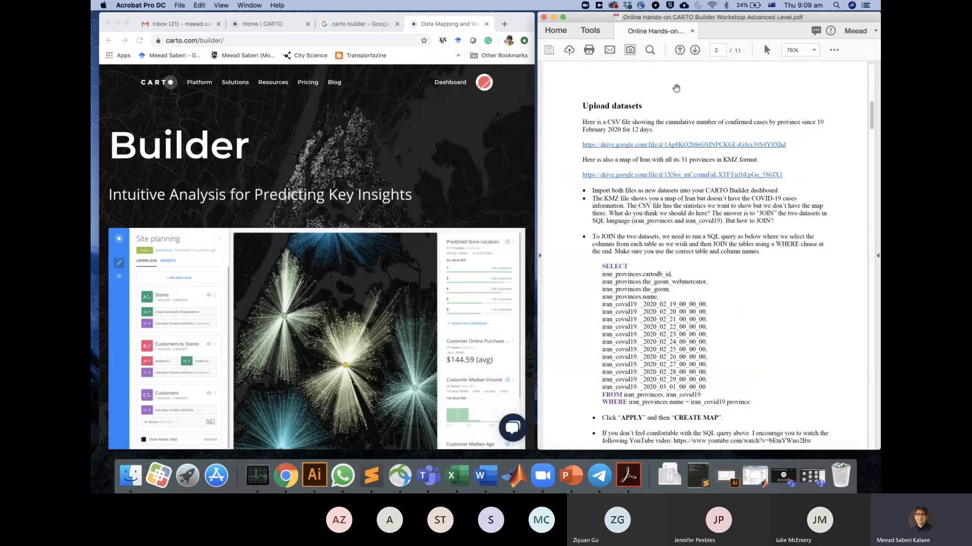
Open the COVID-19 cases file linked on page 2 of the PDF and dismiss the Google Sheets editing offer.
{"action": "left_click", "coordinate": [681, 50]}
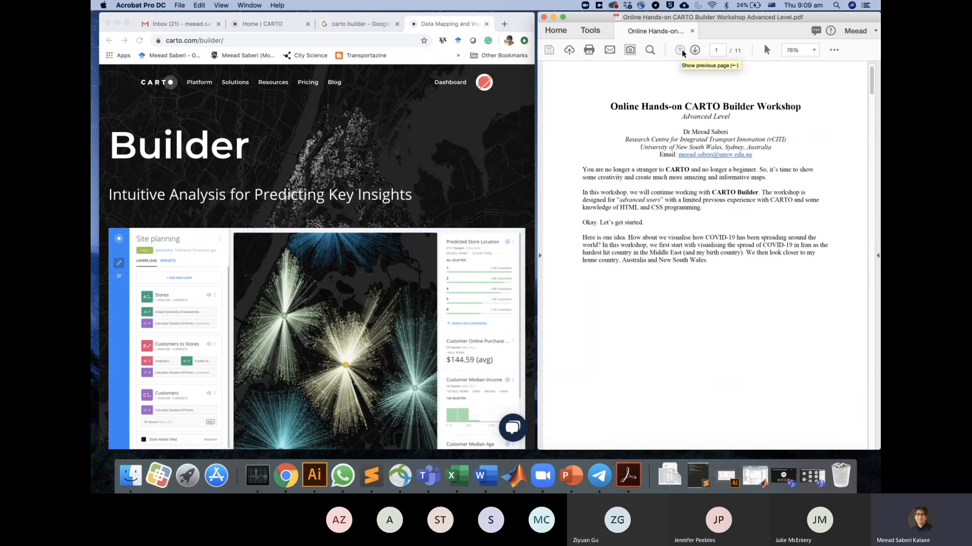
{"action": "left_click", "coordinate": [694, 50]}
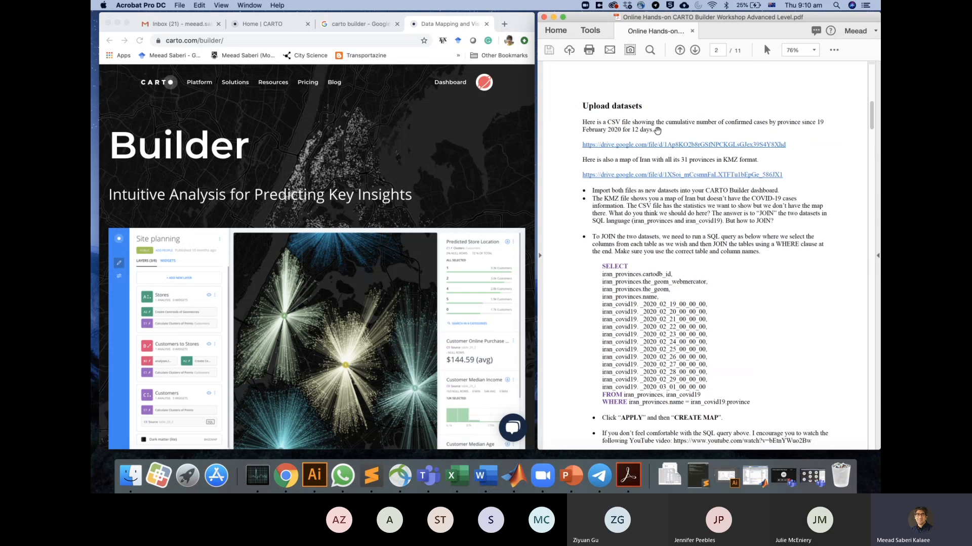
{"action": "left_click", "coordinate": [637, 149]}
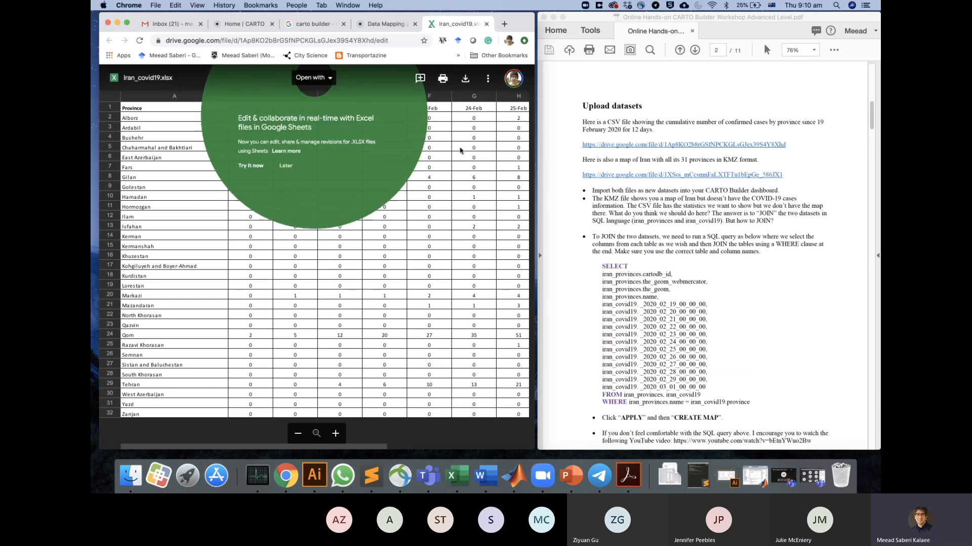
{"action": "left_click", "coordinate": [454, 180]}
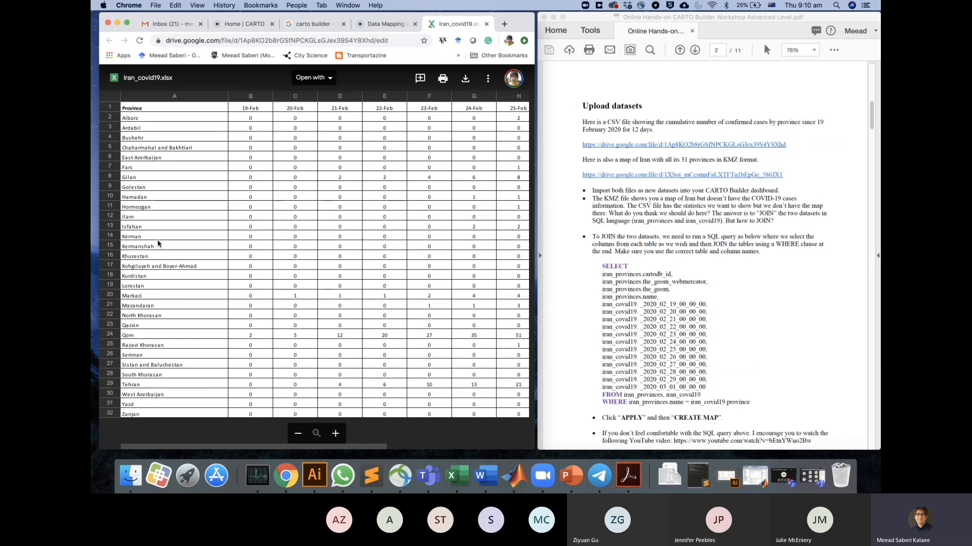
Examine the Province column and the daily date columns from 19-Feb to 1-Mar in Iran_covid19.xlsx.
{"action": "left_click_drag", "start_coordinate": [146, 115], "coordinate": [171, 119]}
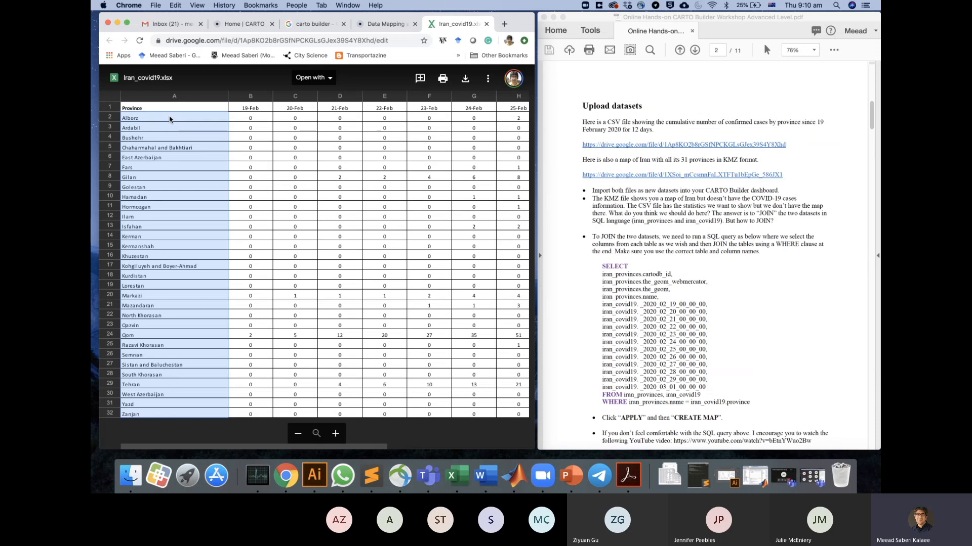
{"action": "left_click_drag", "start_coordinate": [252, 112], "coordinate": [247, 218]}
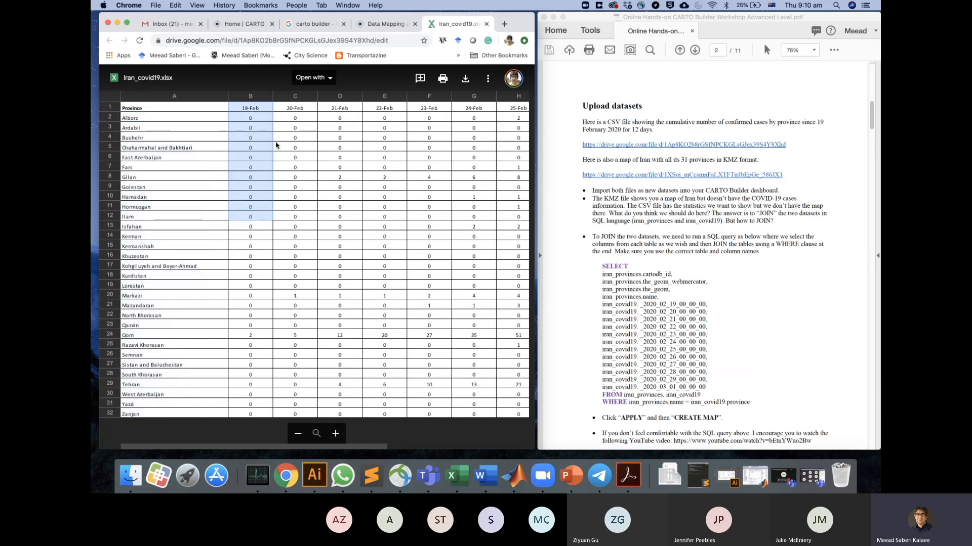
{"action": "left_click", "coordinate": [263, 112]}
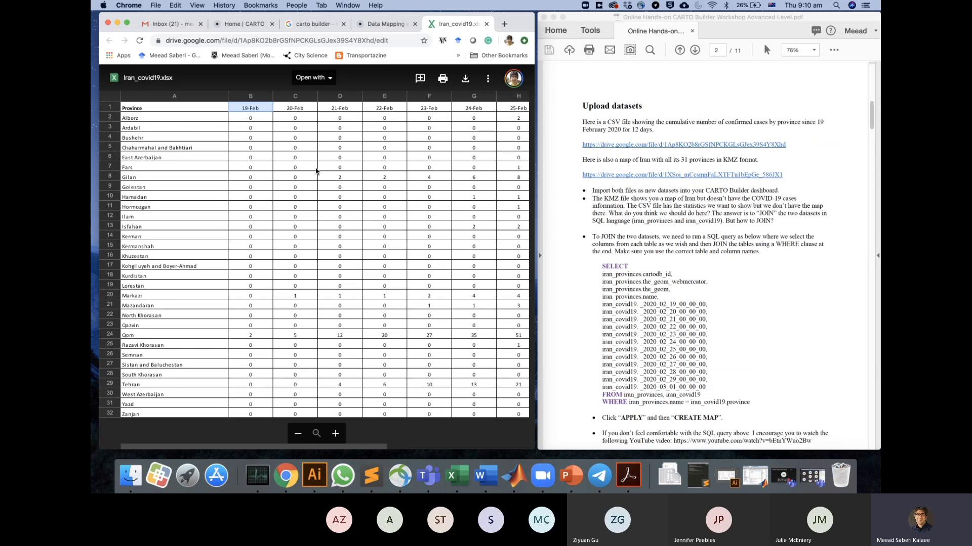
{"action": "left_click", "coordinate": [261, 140]}
{"action": "scroll", "coordinate": [261, 140], "scroll_direction": "right", "scroll_amount": 2}
{"action": "scroll", "coordinate": [261, 140], "scroll_direction": "right", "scroll_amount": 8}
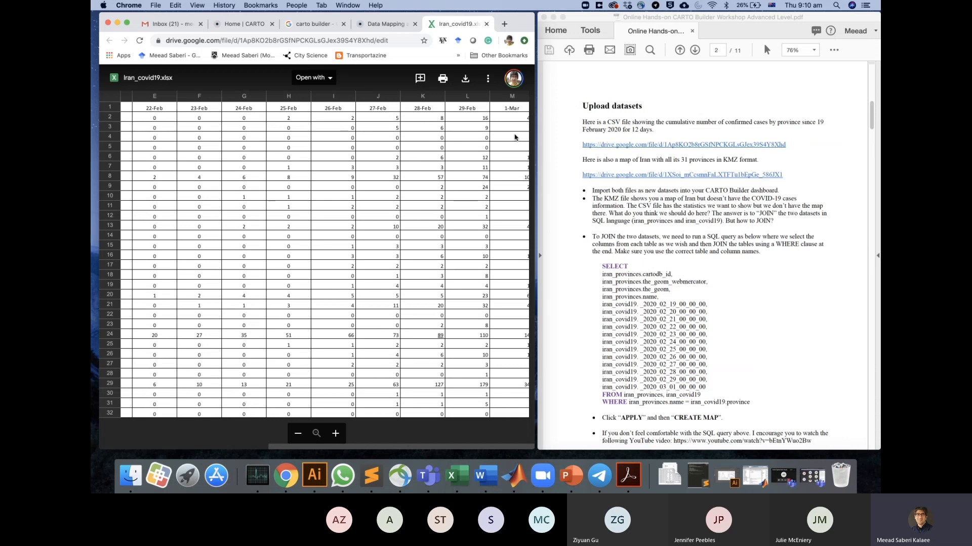
{"action": "scroll", "coordinate": [466, 172], "scroll_direction": "left", "scroll_amount": 8}
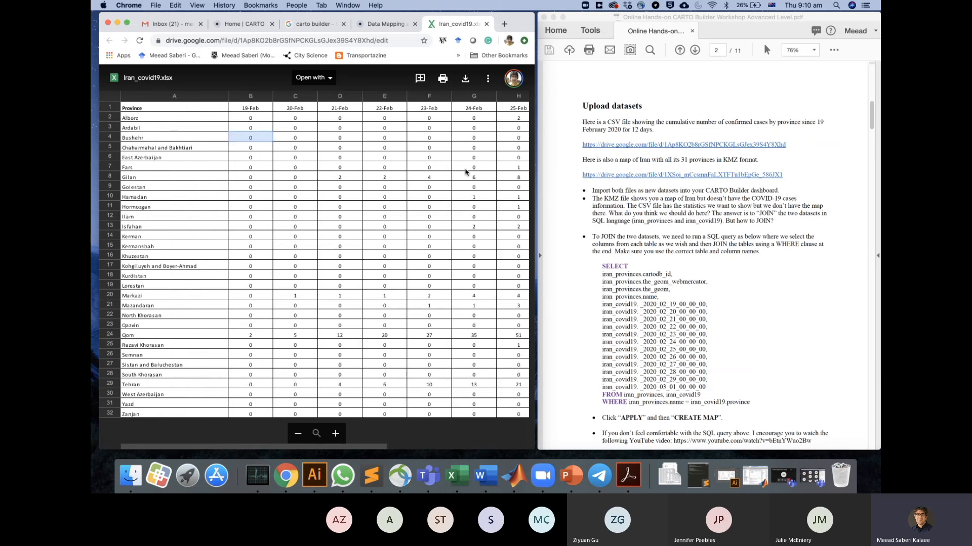
Examine the 19-Feb and 20-Feb case counts, focusing on the Qom and Markazi provinces.
{"action": "left_click", "coordinate": [256, 336]}
{"action": "left_click", "coordinate": [258, 109]}
{"action": "left_click_drag", "start_coordinate": [259, 109], "coordinate": [252, 411]}
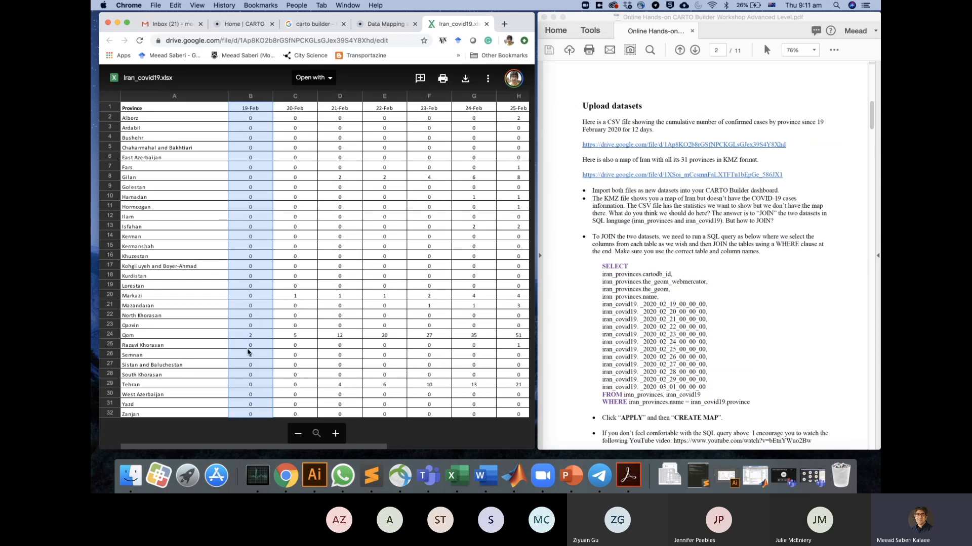
{"action": "left_click_drag", "start_coordinate": [238, 340], "coordinate": [180, 341]}
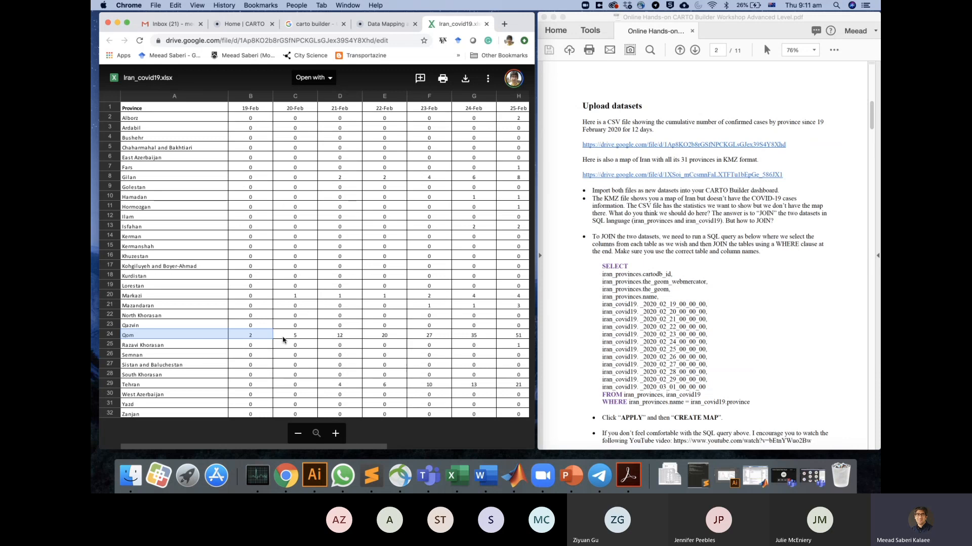
{"action": "left_click", "coordinate": [292, 336]}
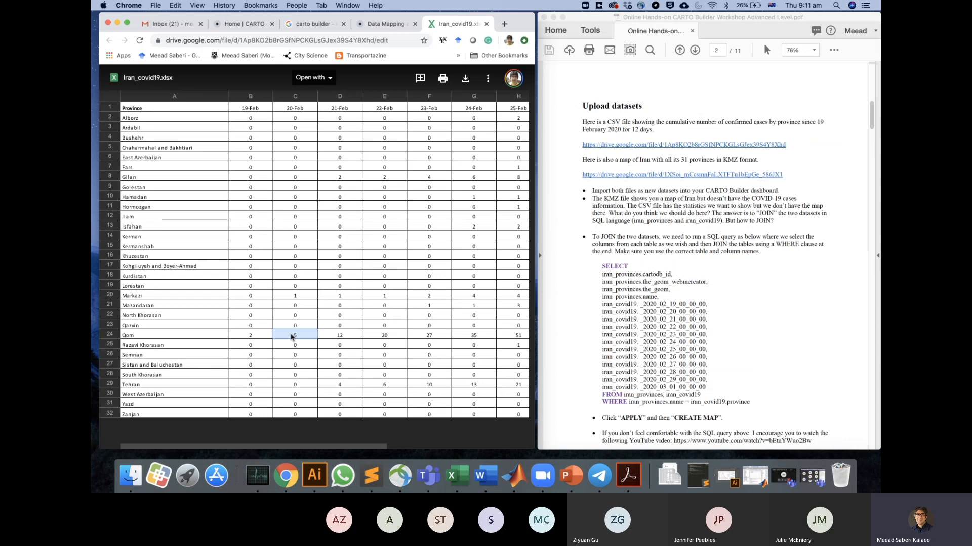
{"action": "left_click", "coordinate": [299, 297]}
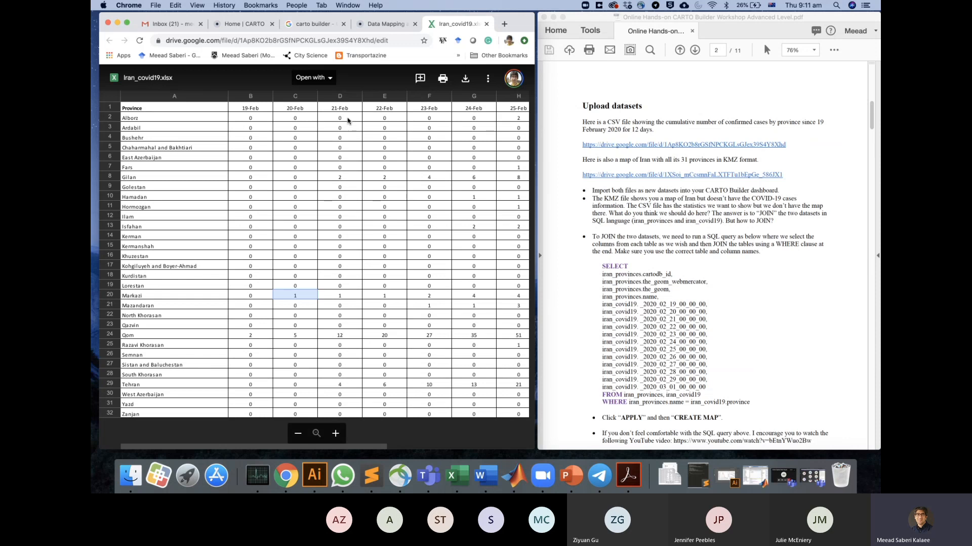
Examine the 21-Feb column of case counts, focusing on the Markazi and Tehran provinces.
{"action": "left_click_drag", "start_coordinate": [344, 109], "coordinate": [335, 409]}
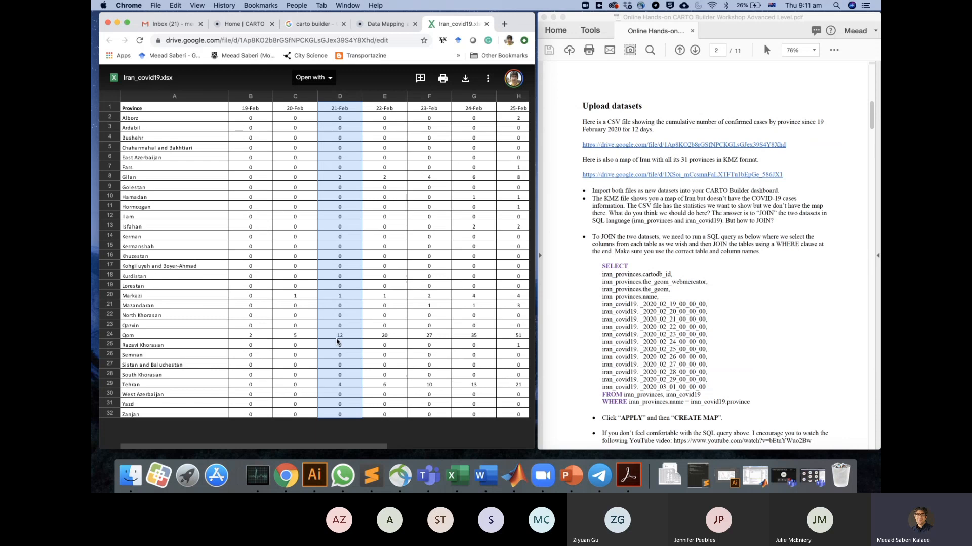
{"action": "left_click", "coordinate": [343, 299]}
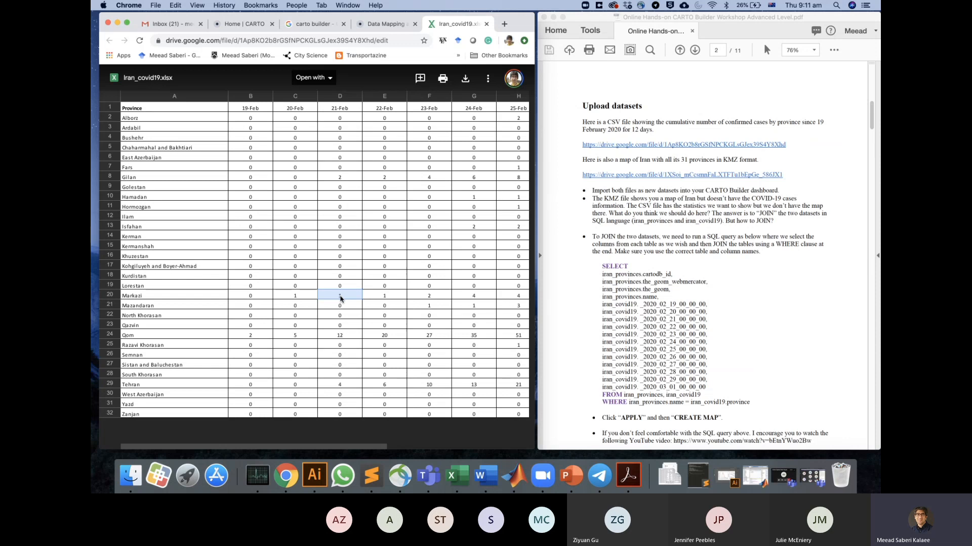
{"action": "left_click", "coordinate": [333, 386]}
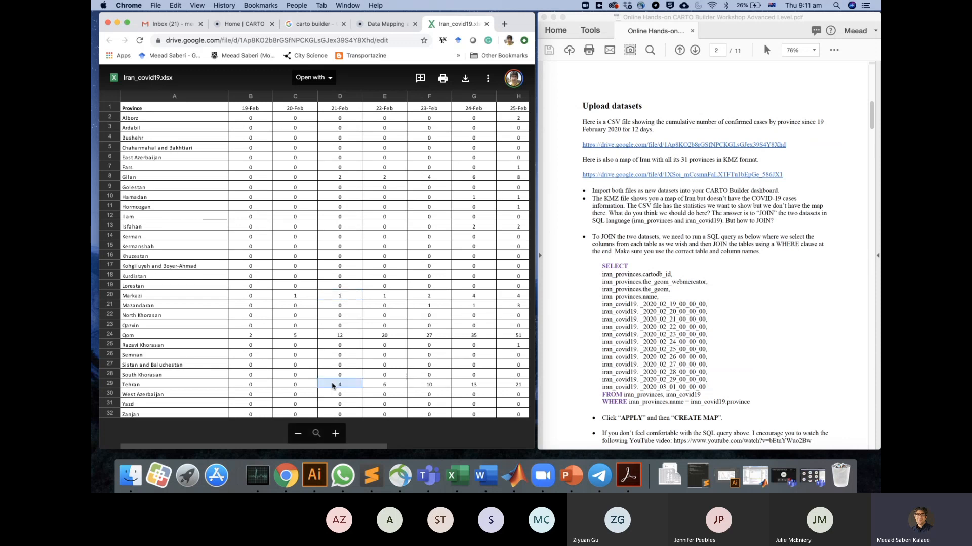
{"action": "left_click_drag", "start_coordinate": [333, 386], "coordinate": [184, 387]}
{"action": "left_click", "coordinate": [326, 390]}
Check the Microsoft Teams meeting window for new chat messages and return to the workshop PDF.
{"action": "left_click", "coordinate": [784, 477]}
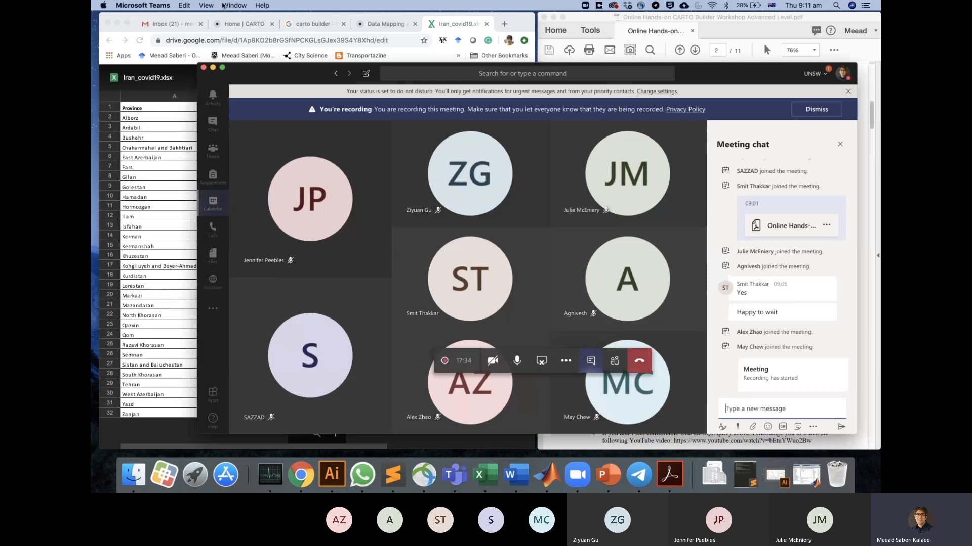
{"action": "left_click", "coordinate": [213, 67]}
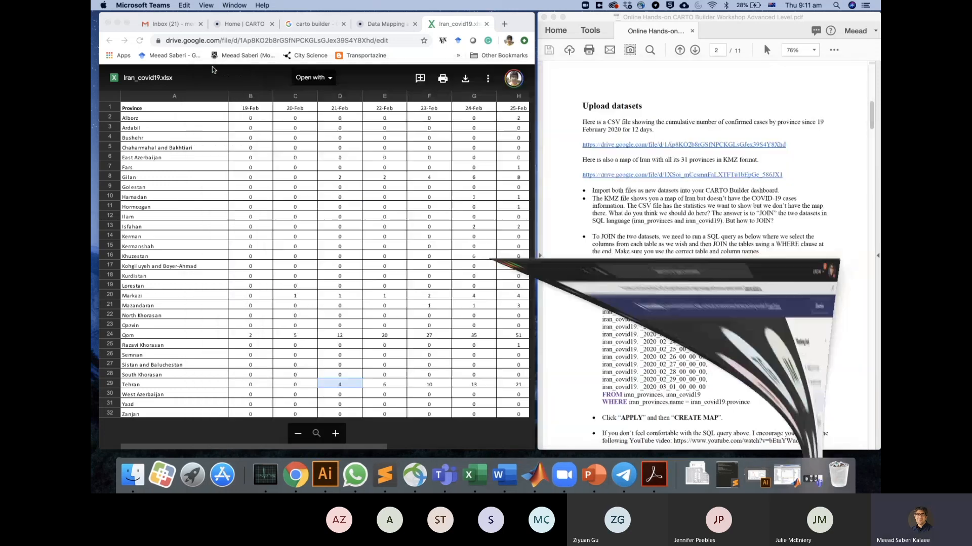
{"action": "left_click", "coordinate": [585, 97]}
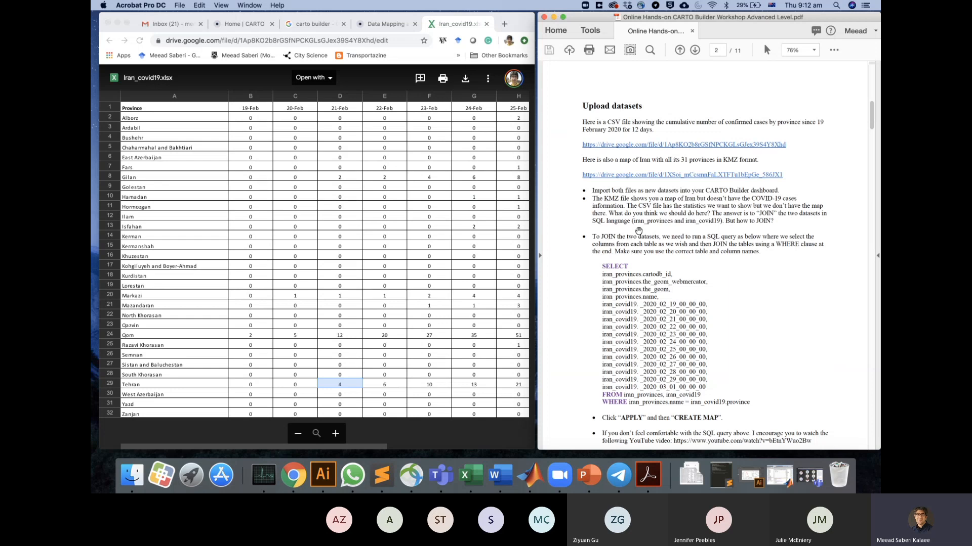
Open the Iran province map KMZ file linked in the PDF, alongside the already opened cases spreadsheet.
{"action": "left_click", "coordinate": [673, 176]}
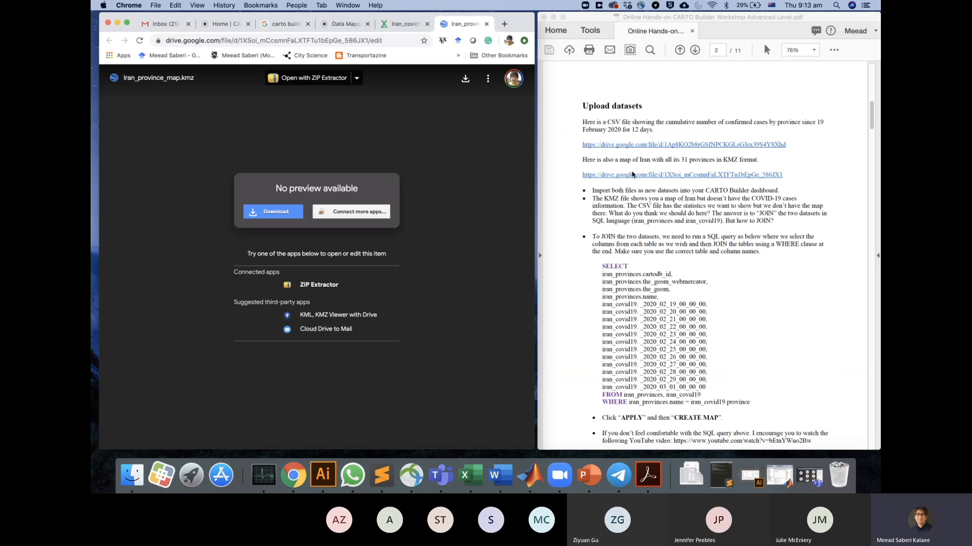
{"action": "left_click", "coordinate": [403, 26]}
{"action": "left_click", "coordinate": [452, 25]}
Open the CARTO dashboard from the CARTO Builder web page.
{"action": "left_click", "coordinate": [345, 25]}
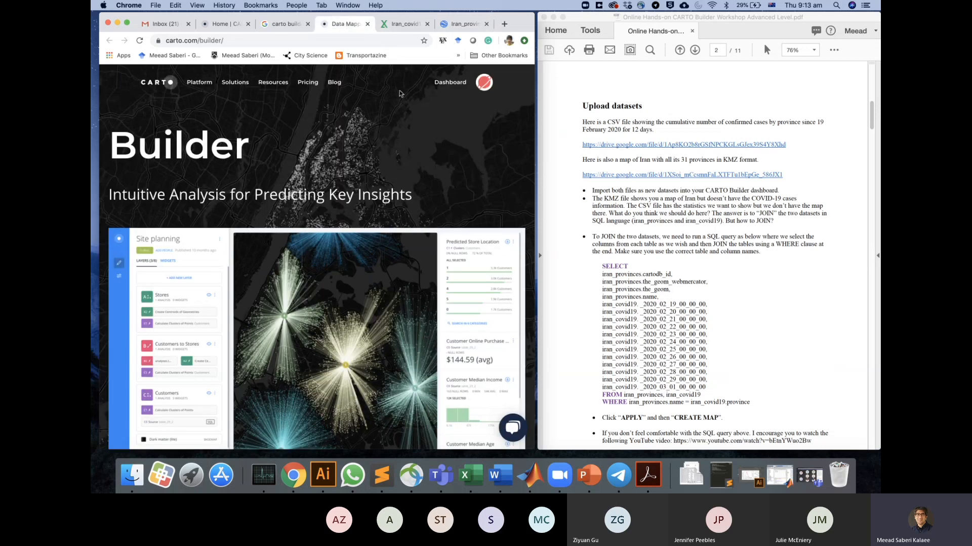
{"action": "left_click", "coordinate": [450, 84]}
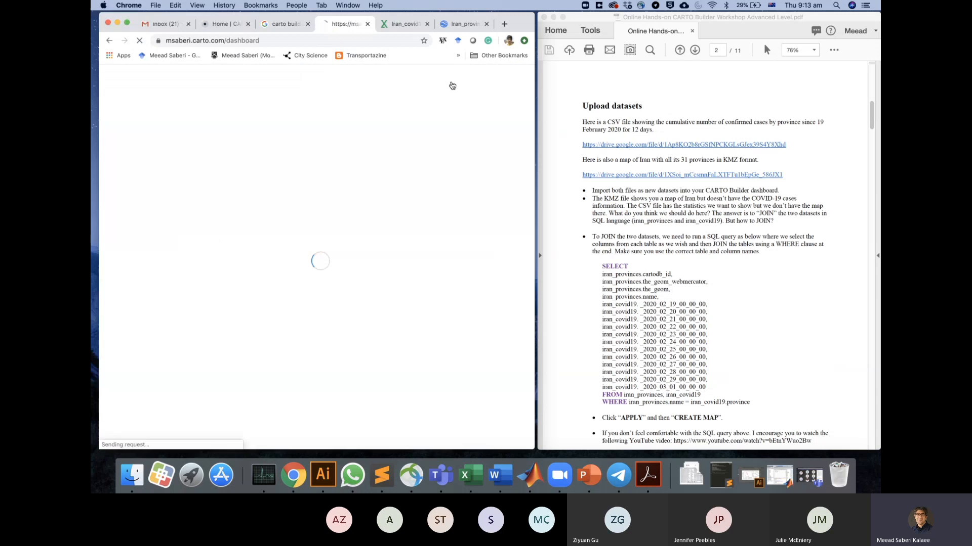
Download Iran_covid19.xlsx and Iran_province_map.kmz from Google Drive.
{"action": "left_click", "coordinate": [406, 29]}
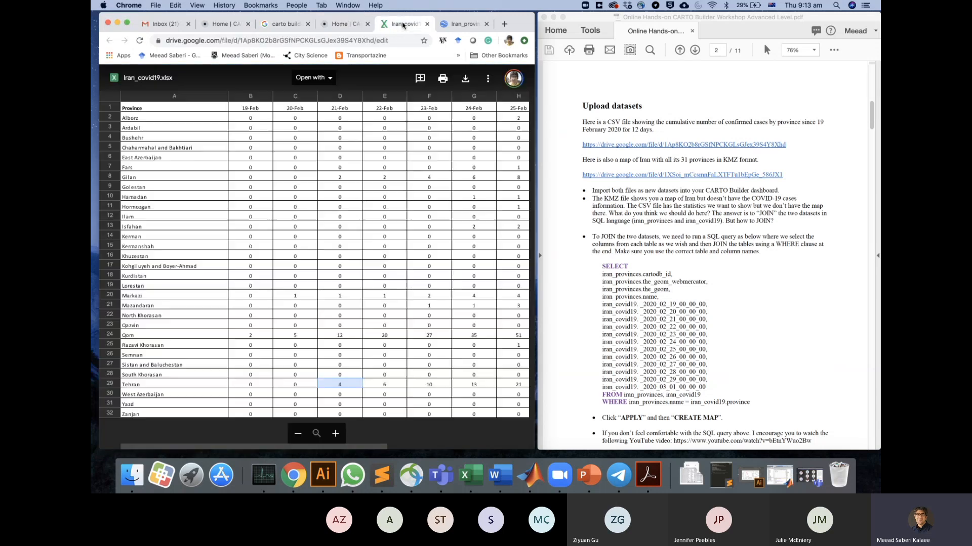
{"action": "left_click", "coordinate": [466, 79]}
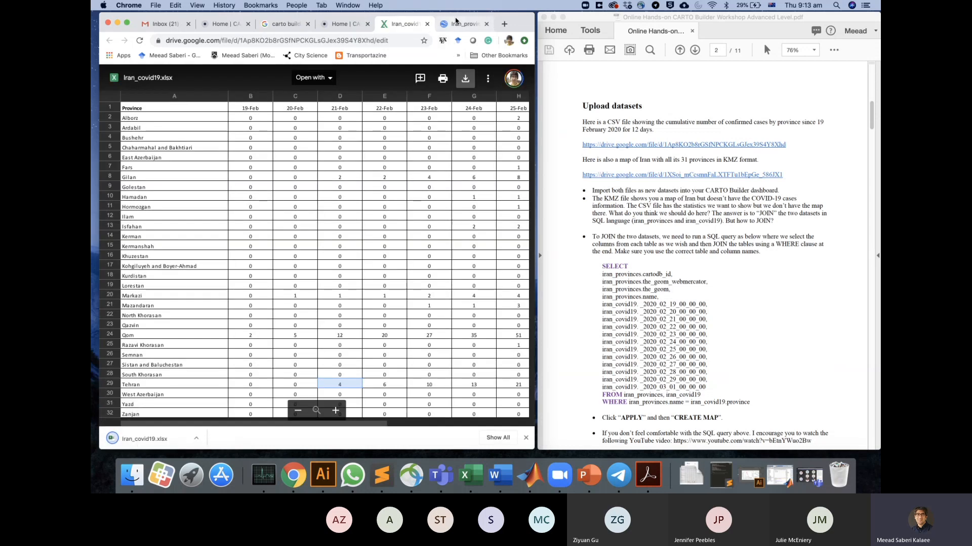
{"action": "left_click", "coordinate": [455, 22]}
{"action": "left_click", "coordinate": [463, 79]}
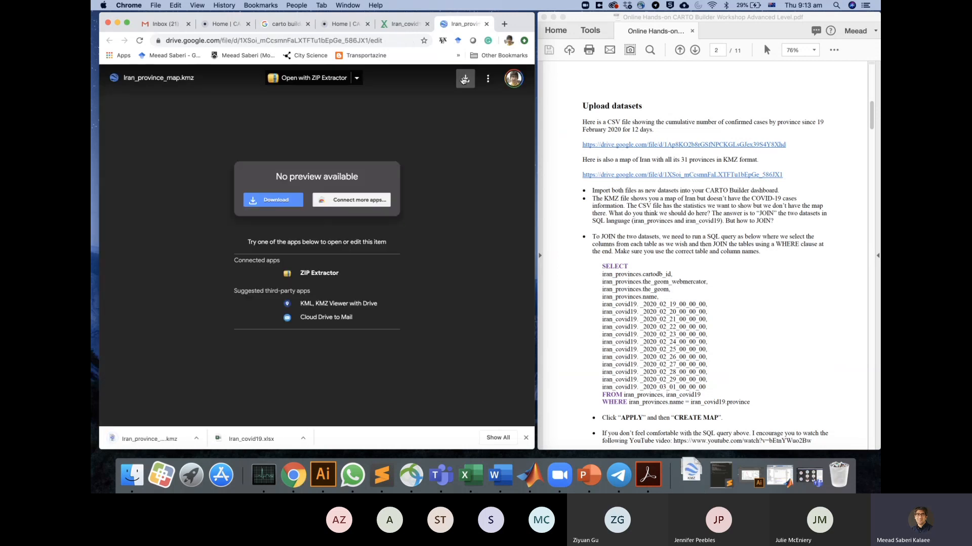
Show the list of existing datasets in the CARTO dashboard and look over the downloaded files.
{"action": "left_click", "coordinate": [344, 24]}
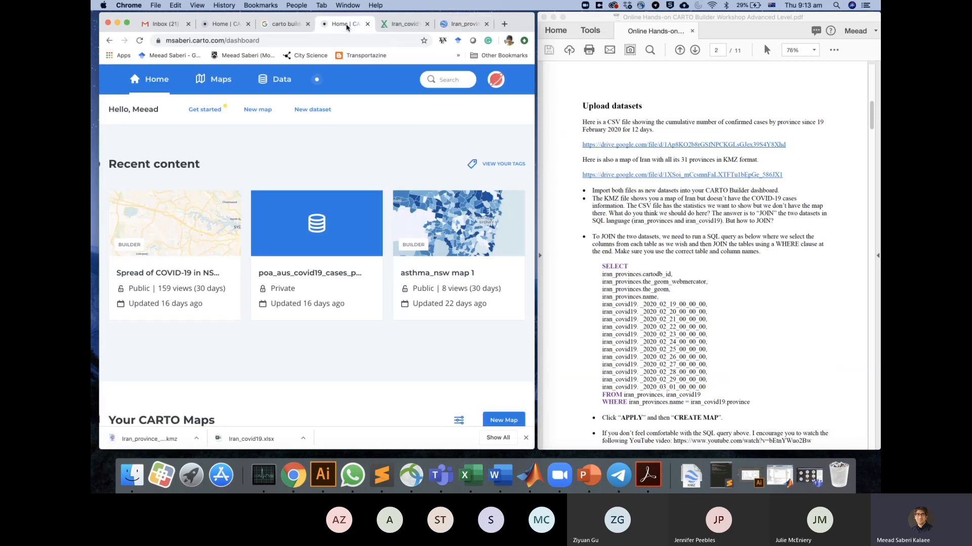
{"action": "left_click", "coordinate": [270, 84]}
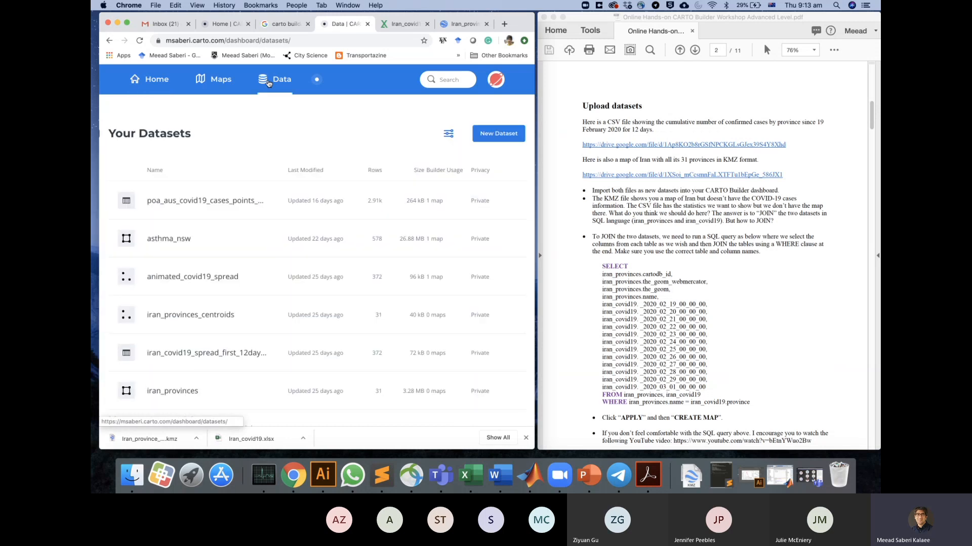
{"action": "scroll", "coordinate": [202, 314], "scroll_direction": "down", "scroll_amount": 5}
{"action": "scroll", "coordinate": [203, 314], "scroll_direction": "up", "scroll_amount": 5}
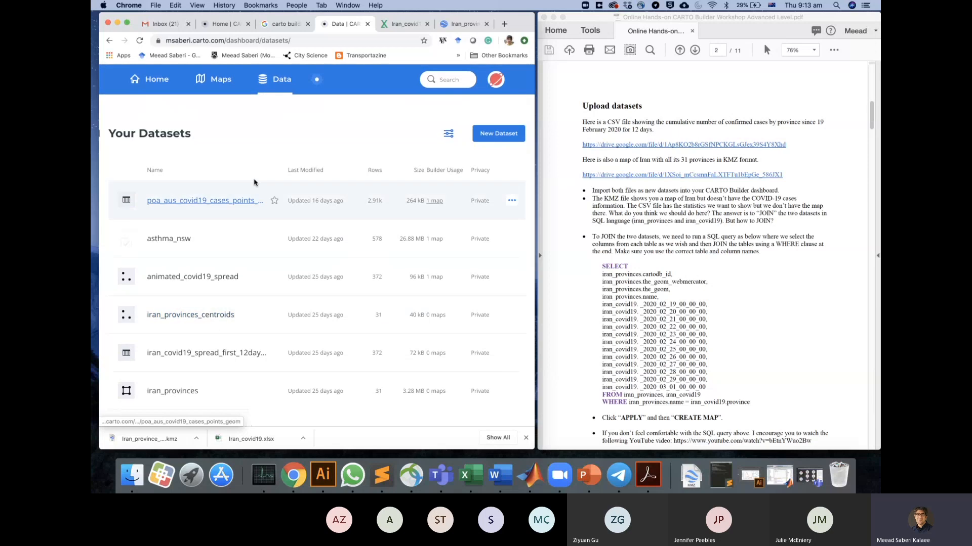
{"action": "left_click", "coordinate": [695, 479]}
{"action": "left_click", "coordinate": [493, 99]}
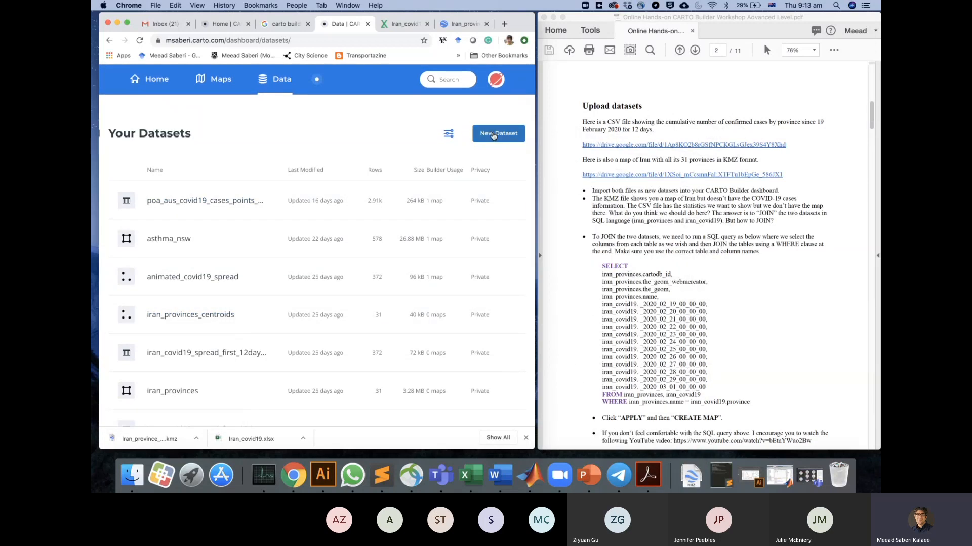
Start adding a new dataset by file upload and open the Downloads folder in Finder, minimizing the Advanced level folder window.
{"action": "left_click", "coordinate": [494, 133]}
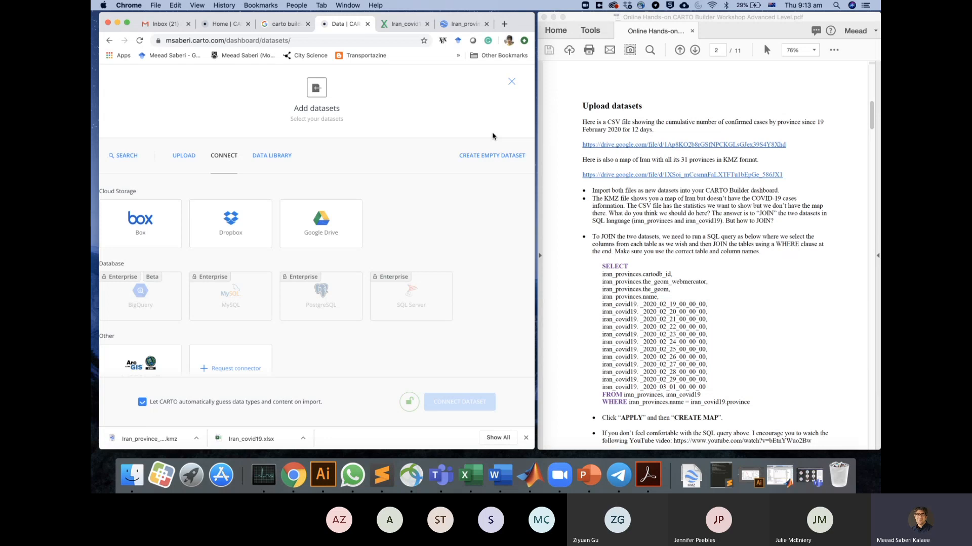
{"action": "left_click", "coordinate": [185, 157]}
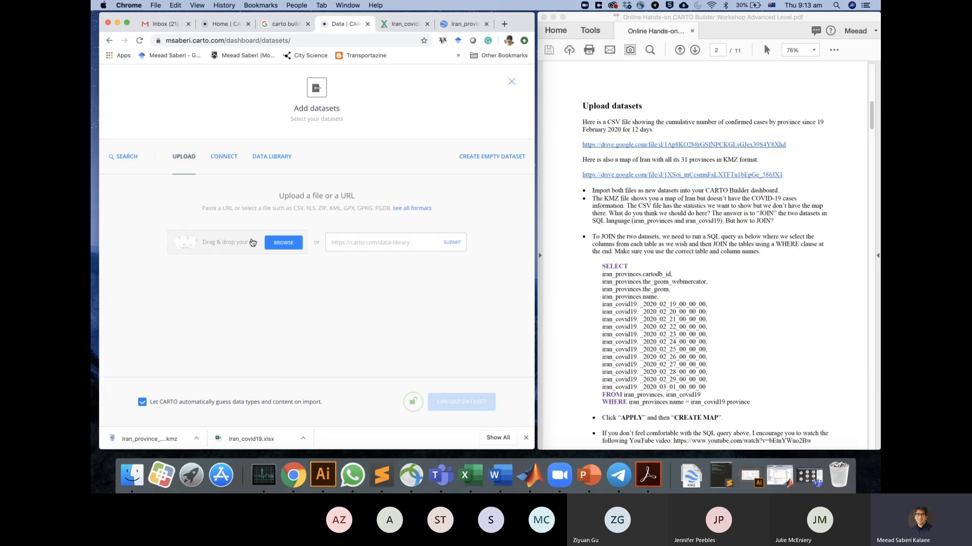
{"action": "left_click", "coordinate": [692, 476]}
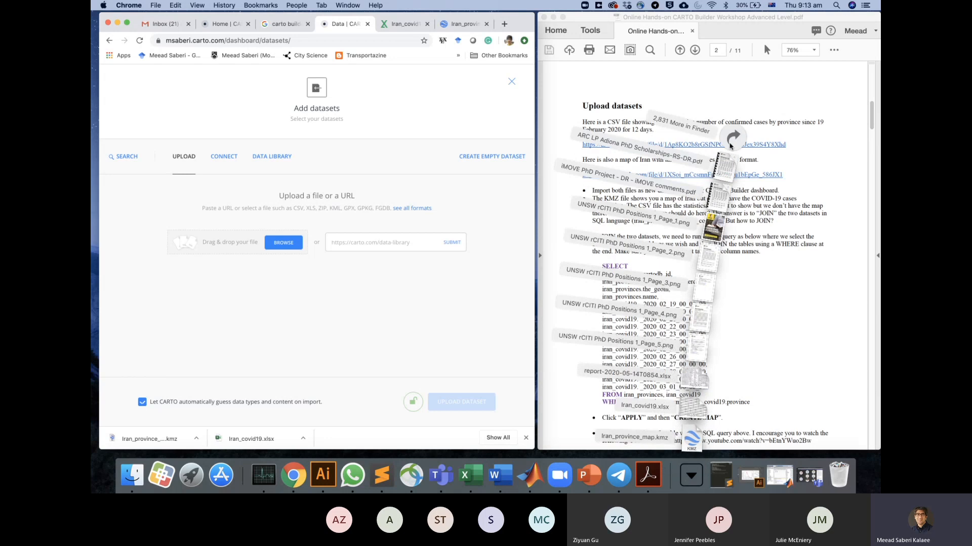
{"action": "left_click", "coordinate": [732, 142]}
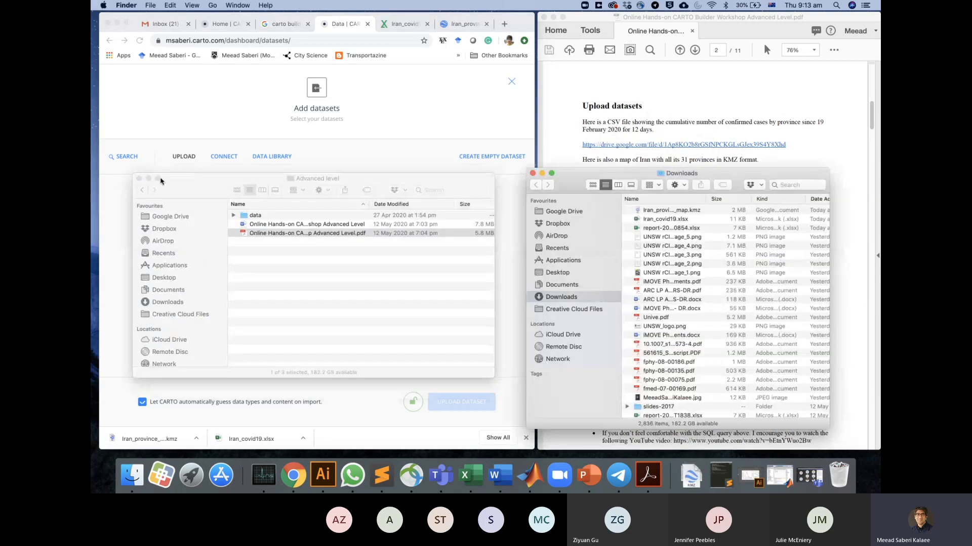
{"action": "left_click", "coordinate": [149, 179]}
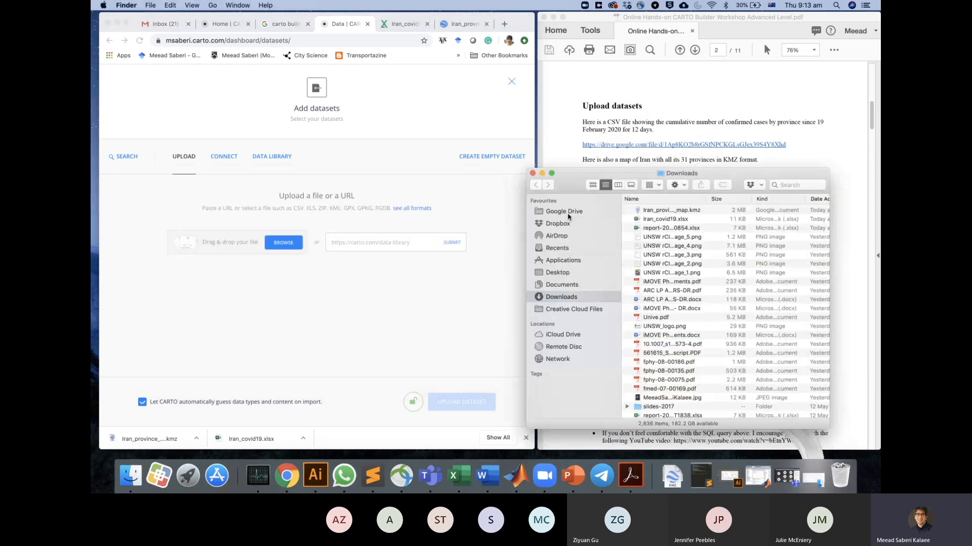
Rename Iran_covid19.xlsx in the Downloads folder as Iran_covid19_new.xlsx.
{"action": "left_click", "coordinate": [663, 221]}
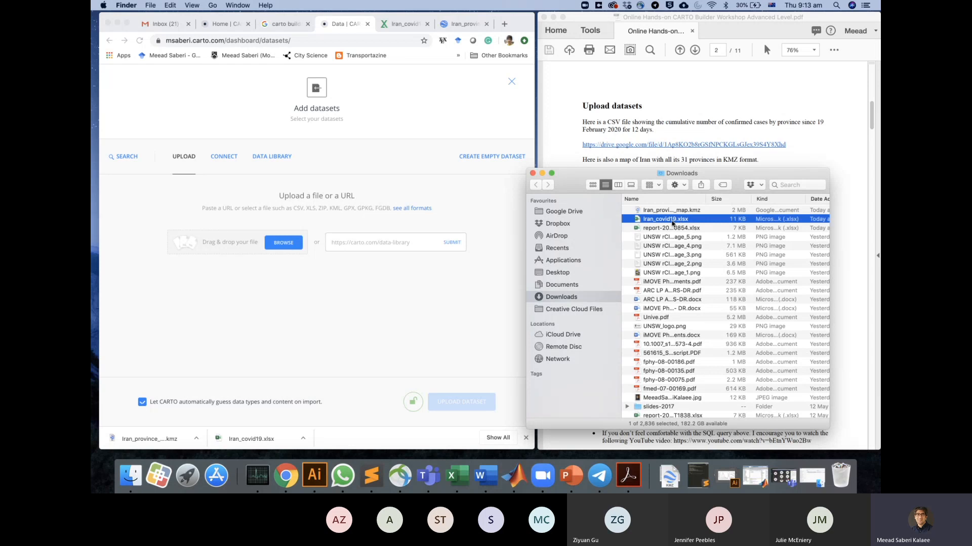
{"action": "left_click", "coordinate": [672, 221]}
{"action": "left_click", "coordinate": [677, 221]}
{"action": "type", "text": "_new"}
{"action": "key", "text": "Return"}
Upload Iran_covid19_new.xlsx to CARTO as a new dataset and narrow the browser window slightly.
{"action": "left_click_drag", "start_coordinate": [690, 221], "coordinate": [261, 249]}
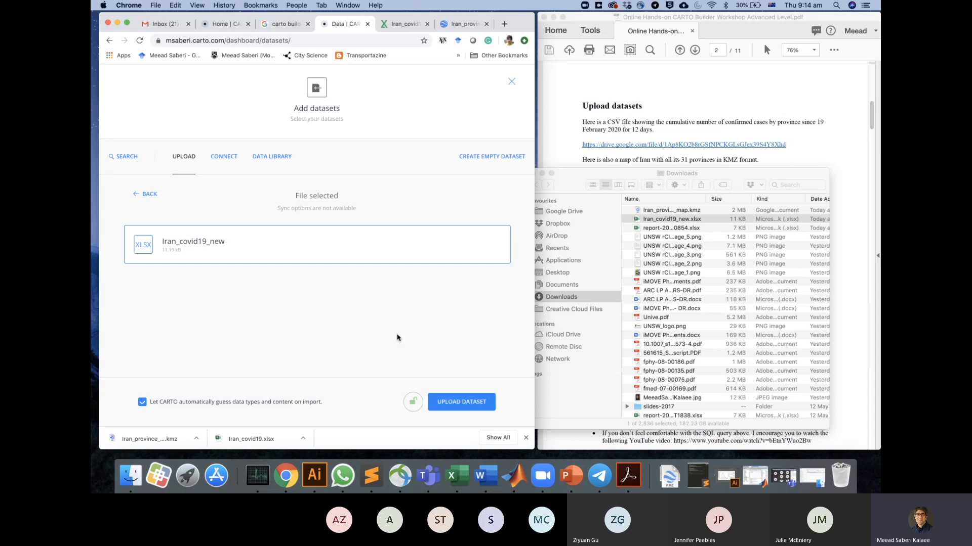
{"action": "left_click", "coordinate": [458, 401]}
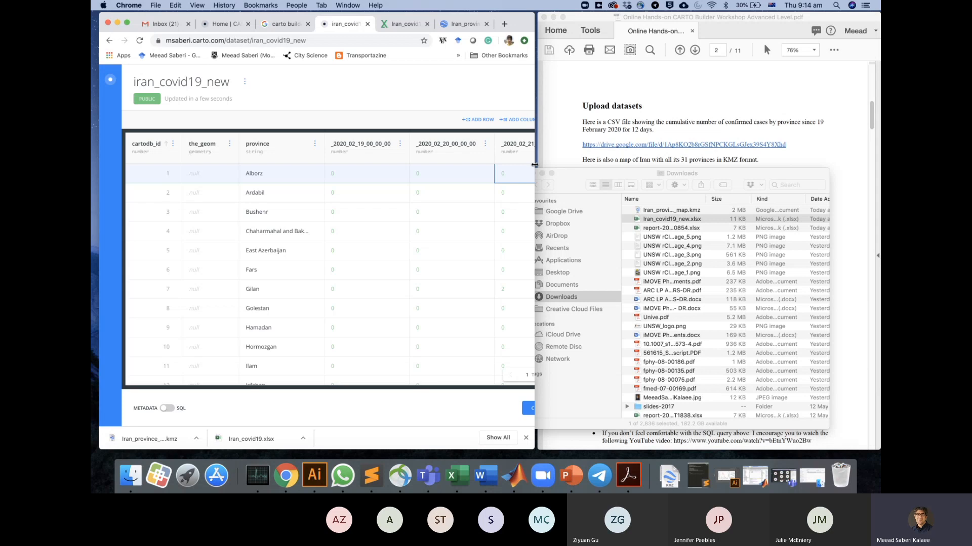
{"action": "mouse_move", "coordinate": [535, 165]}
{"action": "left_mouse_down"}
{"action": "mouse_move", "coordinate": [653, 164]}
{"action": "mouse_move", "coordinate": [526, 163]}
{"action": "left_mouse_up"}
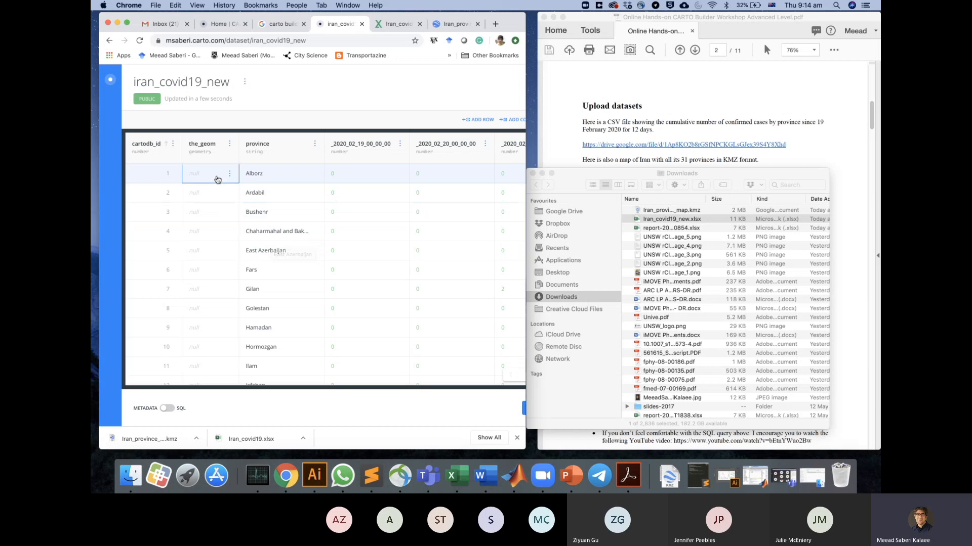
Examine the iran_covid19_new table's geometry, province and daily case columns across all provinces.
{"action": "left_click", "coordinate": [210, 231]}
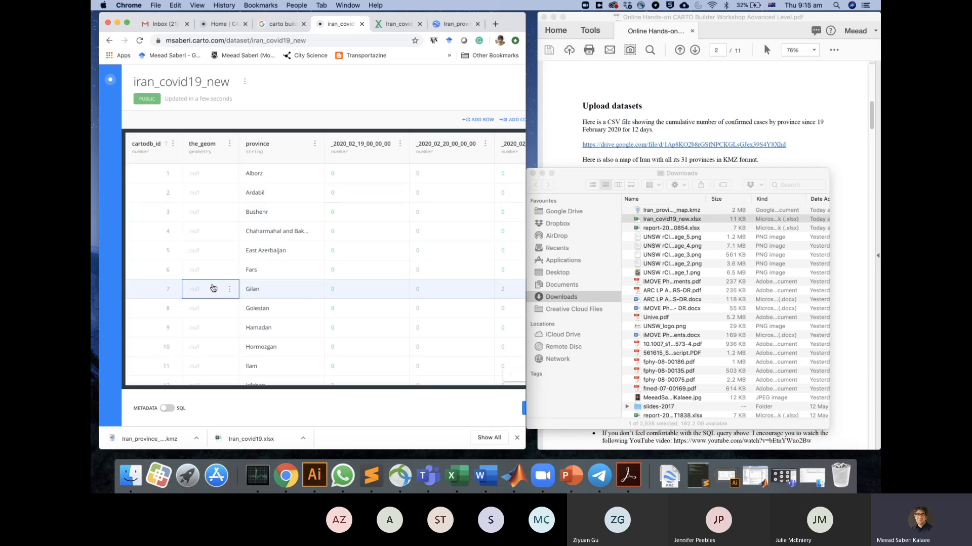
{"action": "left_click", "coordinate": [294, 250]}
{"action": "scroll", "coordinate": [295, 250], "scroll_direction": "right", "scroll_amount": 1}
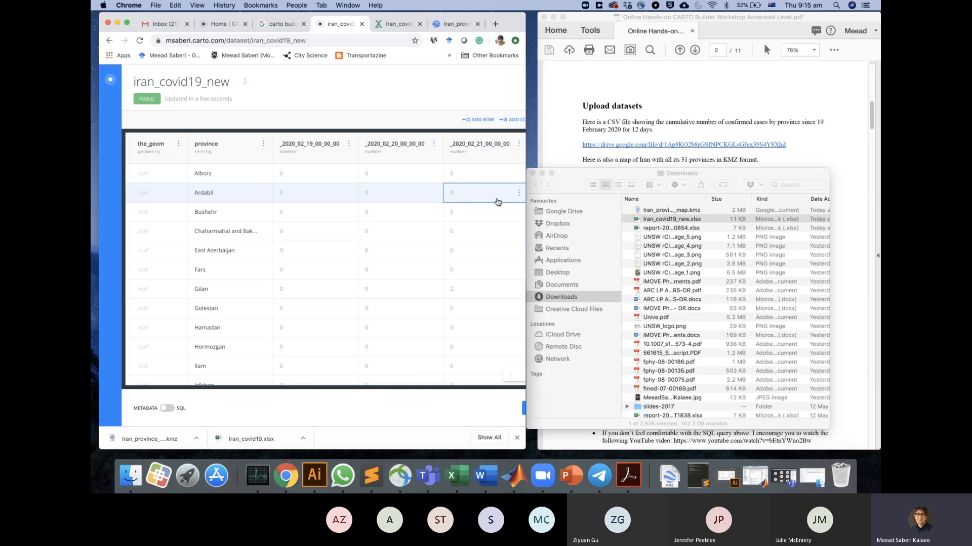
{"action": "scroll", "coordinate": [496, 201], "scroll_direction": "right", "scroll_amount": 5}
{"action": "scroll", "coordinate": [496, 202], "scroll_direction": "left", "scroll_amount": 5}
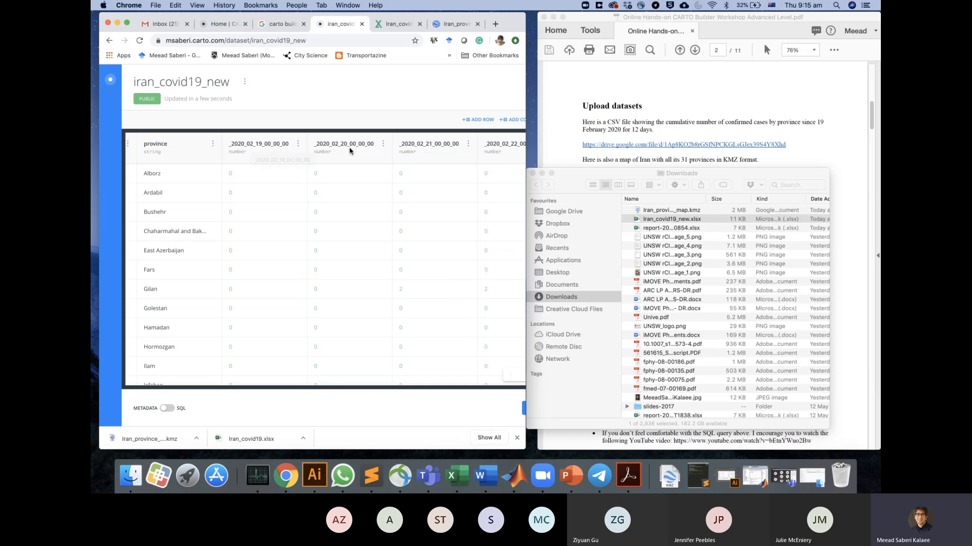
{"action": "scroll", "coordinate": [352, 151], "scroll_direction": "left", "scroll_amount": 2}
{"action": "scroll", "coordinate": [310, 267], "scroll_direction": "down", "scroll_amount": 10}
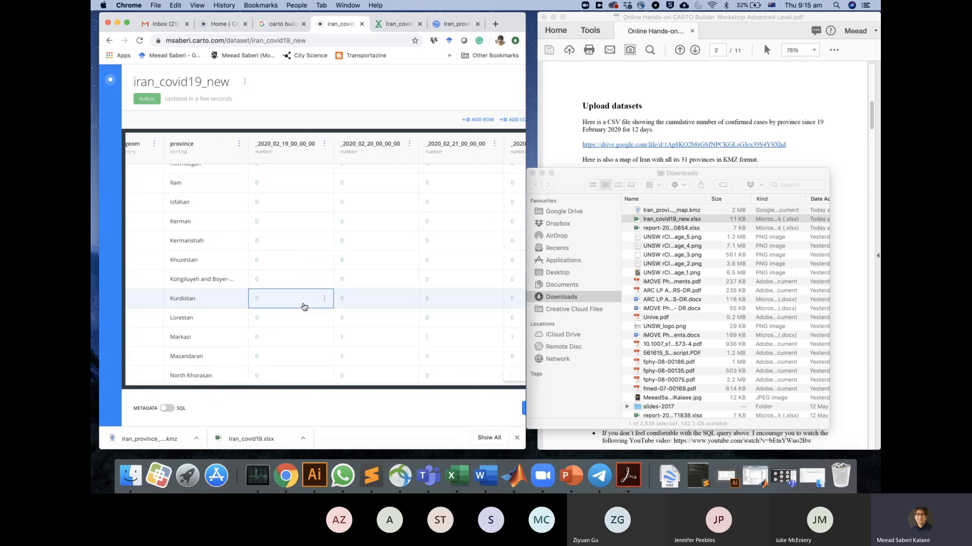
{"action": "scroll", "coordinate": [294, 321], "scroll_direction": "right", "scroll_amount": 5}
{"action": "scroll", "coordinate": [294, 321], "scroll_direction": "up", "scroll_amount": 3}
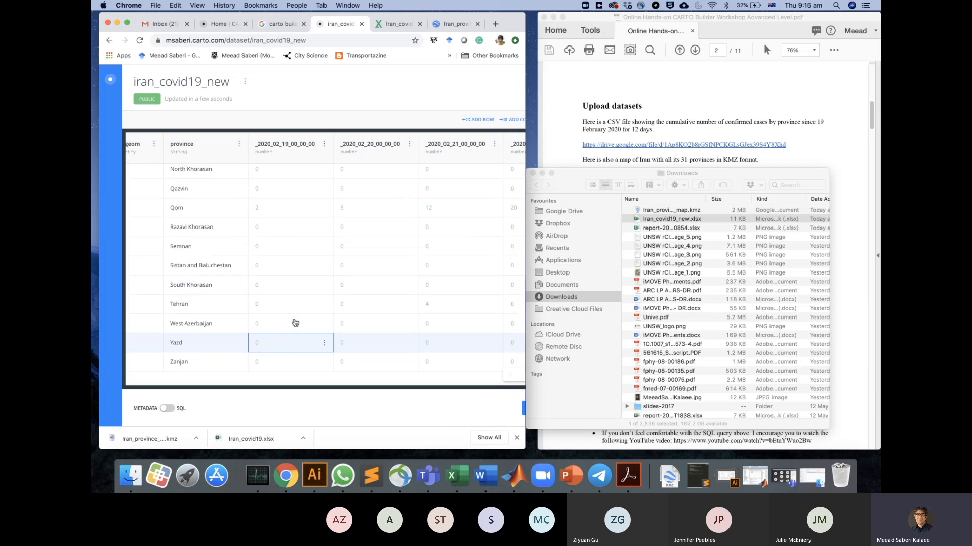
{"action": "scroll", "coordinate": [379, 245], "scroll_direction": "right", "scroll_amount": 6}
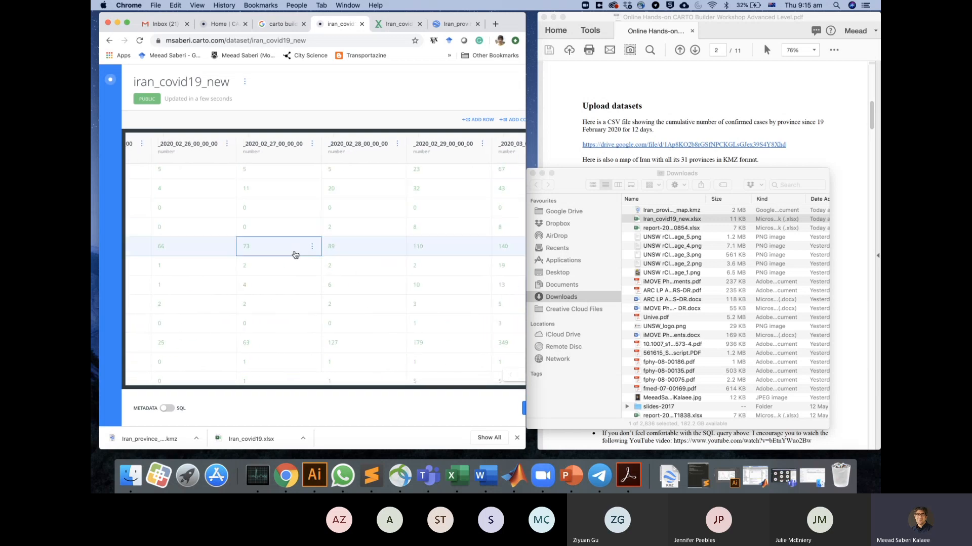
{"action": "scroll", "coordinate": [293, 218], "scroll_direction": "left", "scroll_amount": 10}
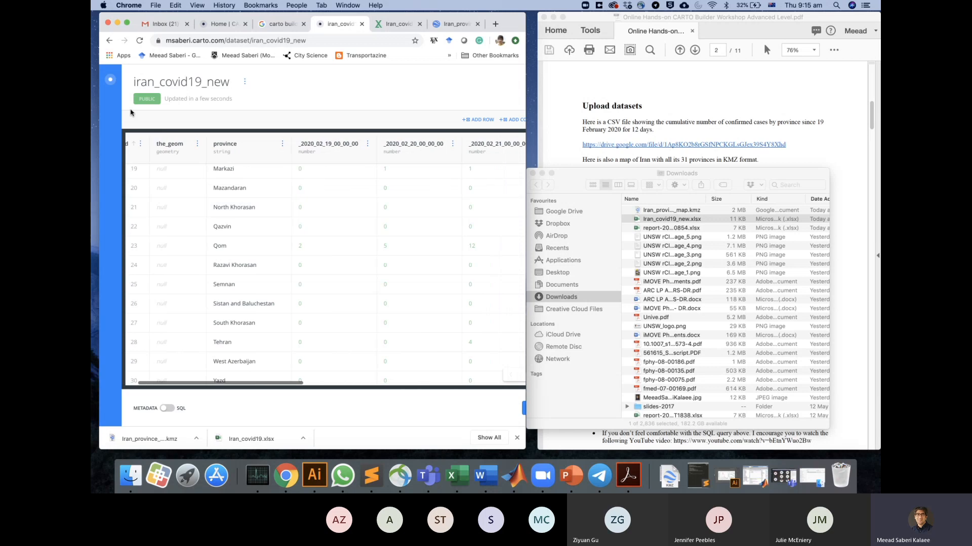
Return to the dataset list and upload Iran_province_map.kmz from the Downloads folder as a new dataset.
{"action": "left_click", "coordinate": [110, 80]}
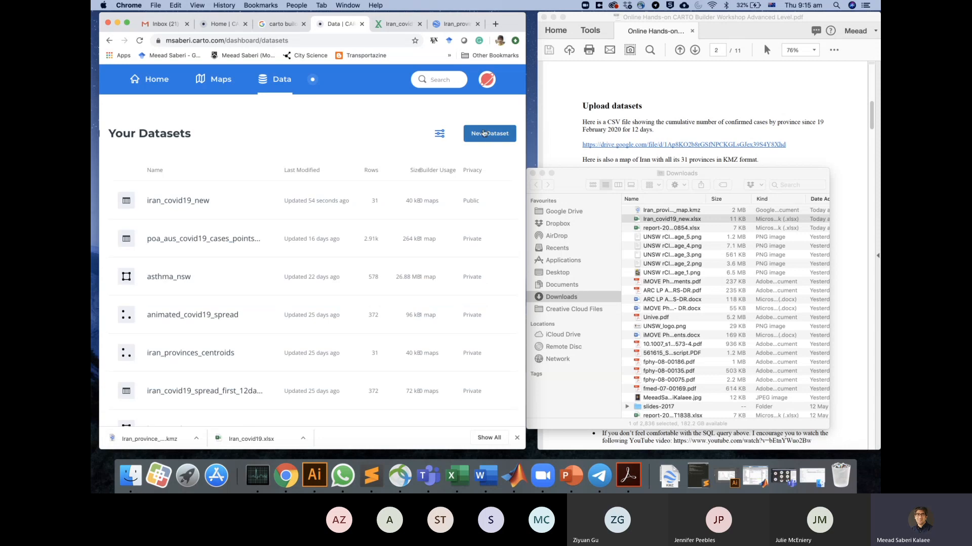
{"action": "left_click", "coordinate": [493, 138]}
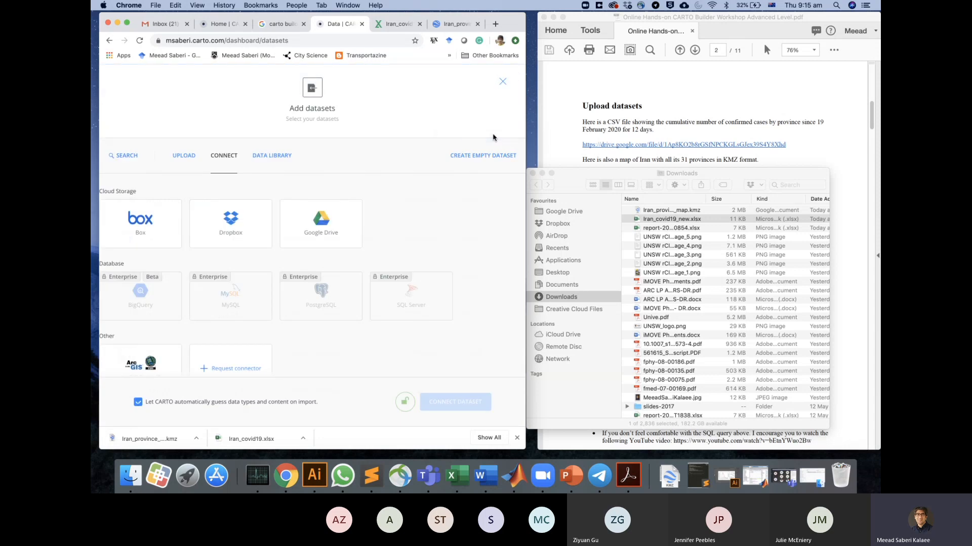
{"action": "left_click", "coordinate": [182, 156]}
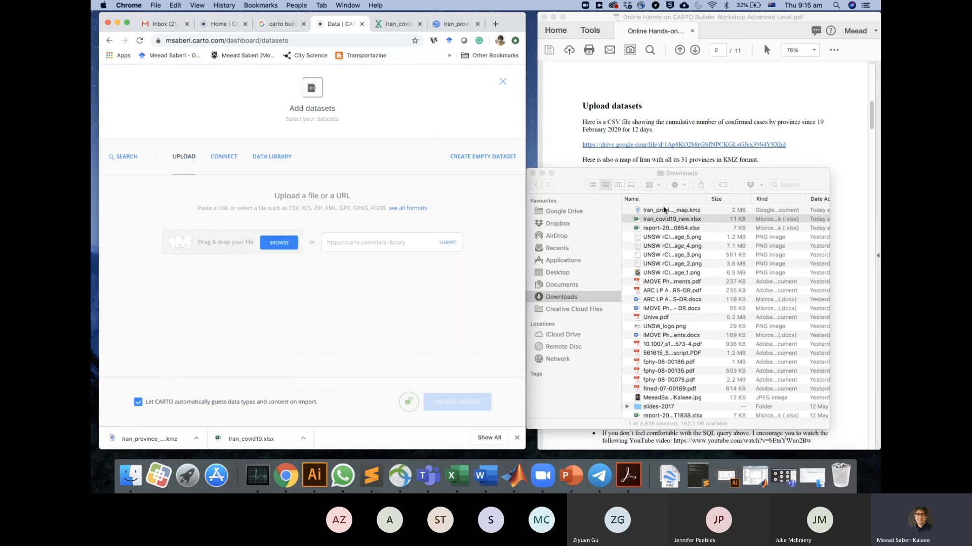
{"action": "left_click_drag", "start_coordinate": [671, 210], "coordinate": [219, 248]}
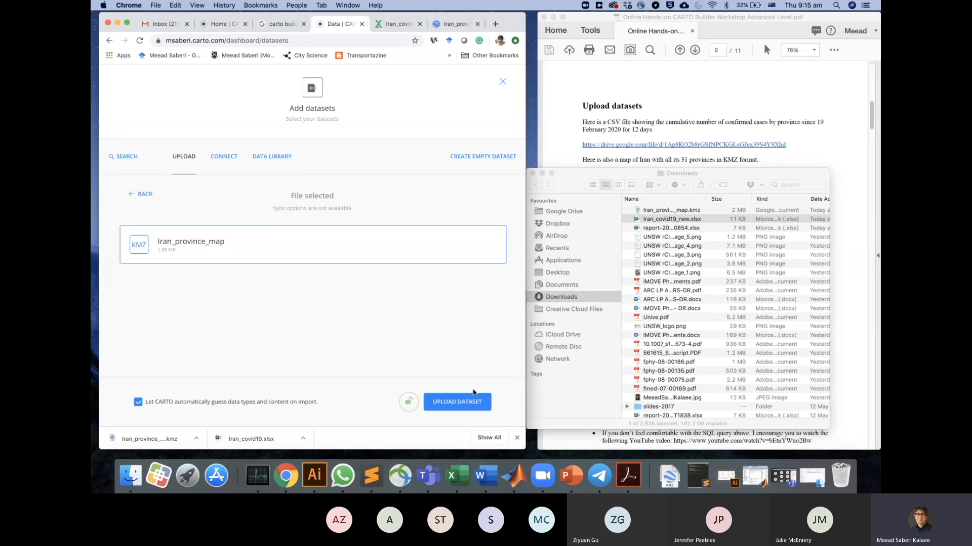
{"action": "left_click", "coordinate": [466, 405]}
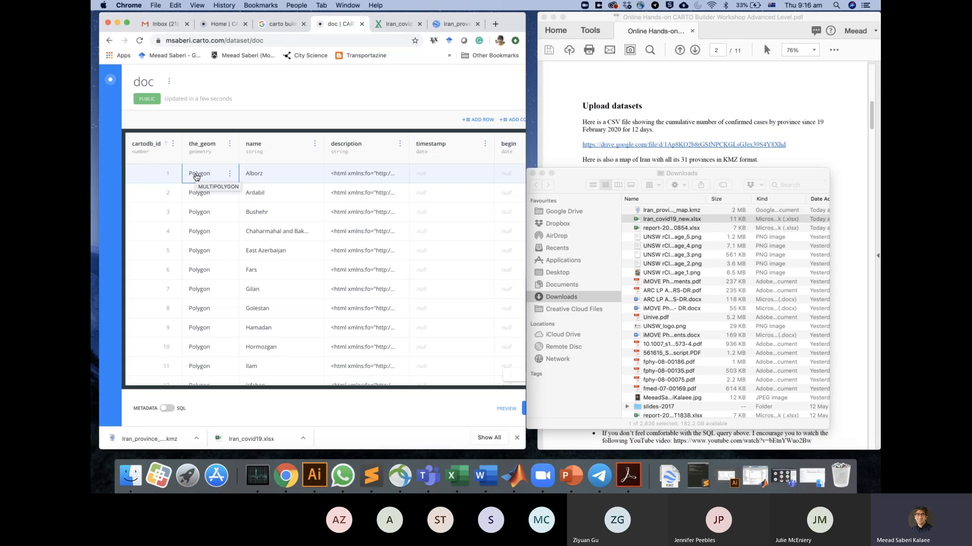
Examine the imported province map table's columns, including the_geom, name and description.
{"action": "scroll", "coordinate": [343, 196], "scroll_direction": "right", "scroll_amount": 3}
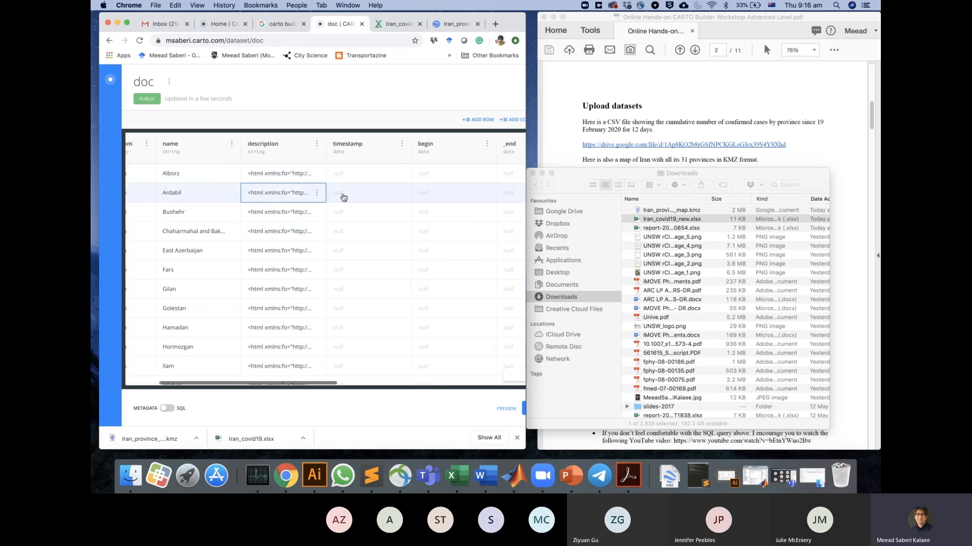
{"action": "scroll", "coordinate": [343, 198], "scroll_direction": "right", "scroll_amount": 7}
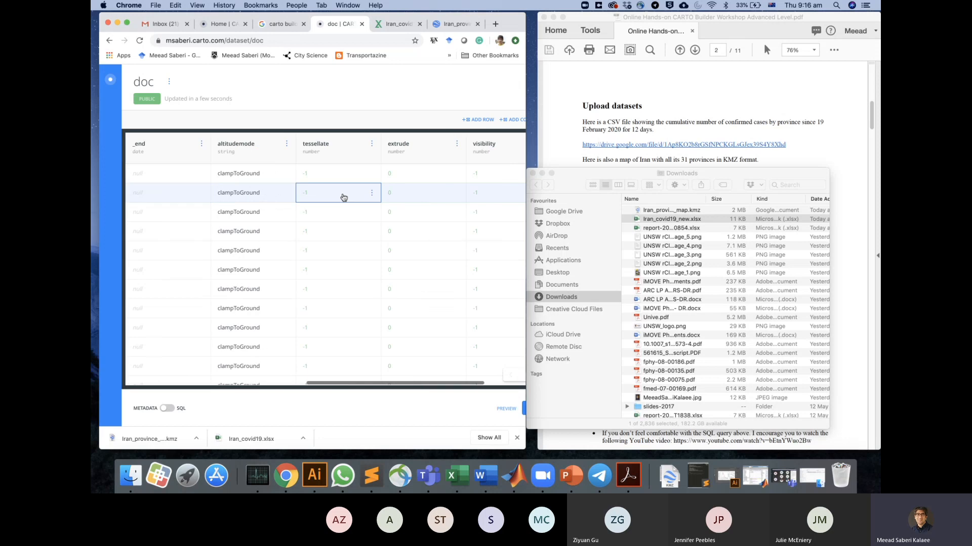
{"action": "scroll", "coordinate": [343, 198], "scroll_direction": "right", "scroll_amount": 5}
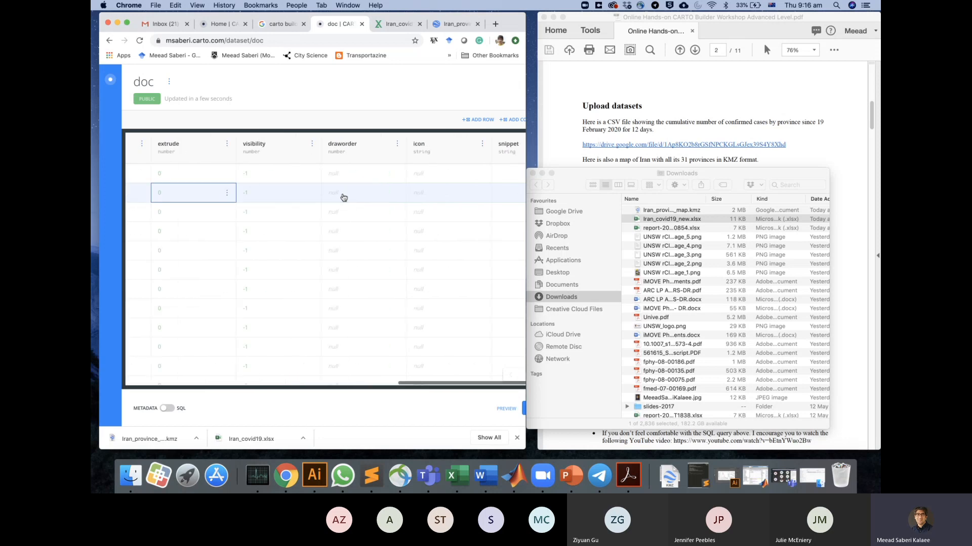
{"action": "scroll", "coordinate": [344, 197], "scroll_direction": "right", "scroll_amount": 2}
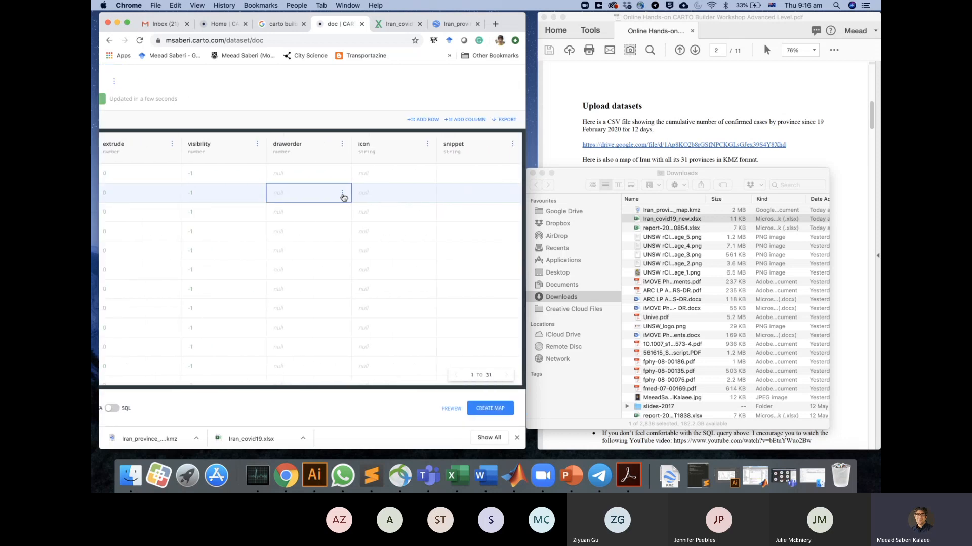
{"action": "scroll", "coordinate": [344, 198], "scroll_direction": "left", "scroll_amount": 14}
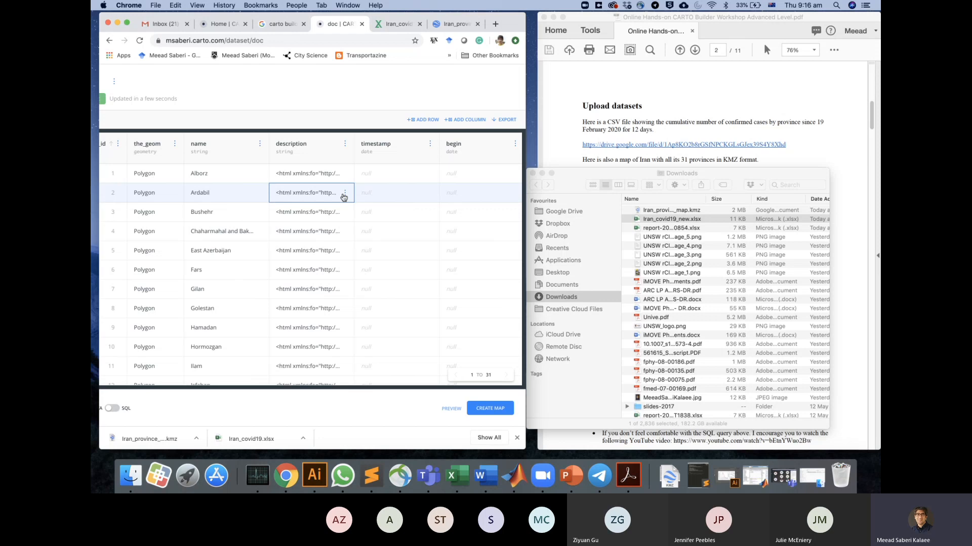
{"action": "scroll", "coordinate": [344, 198], "scroll_direction": "left", "scroll_amount": 2}
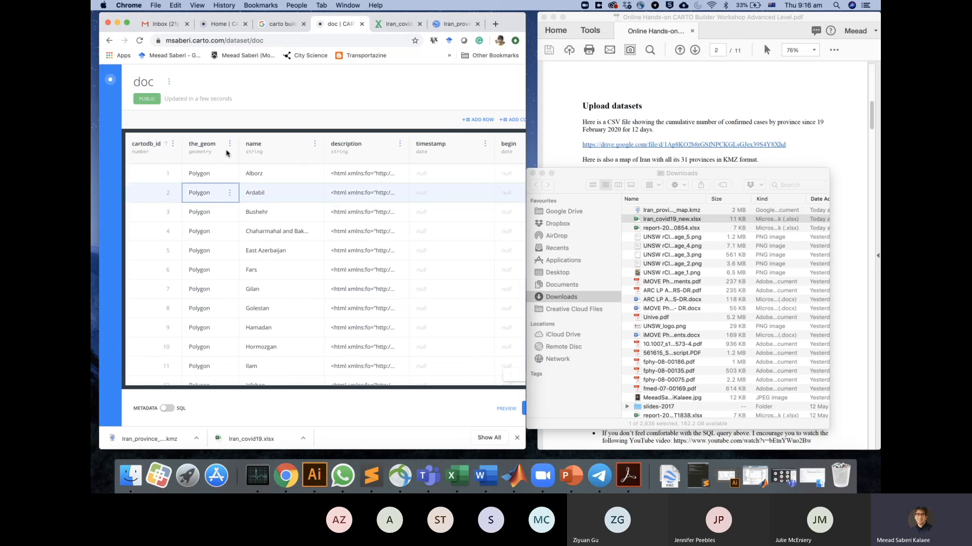
{"action": "left_click", "coordinate": [327, 256]}
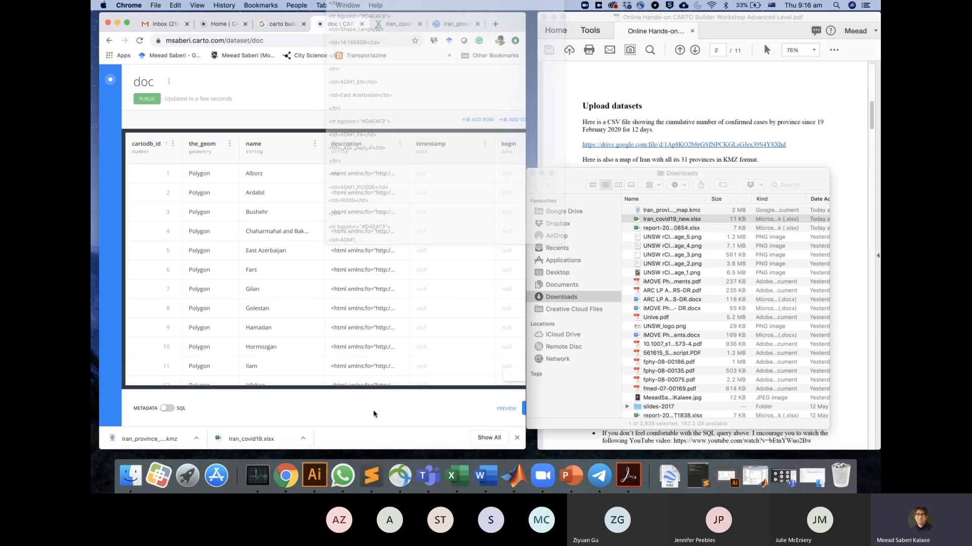
{"action": "scroll", "coordinate": [374, 414], "scroll_direction": "right", "scroll_amount": 2}
{"action": "scroll", "coordinate": [374, 414], "scroll_direction": "left", "scroll_amount": 2}
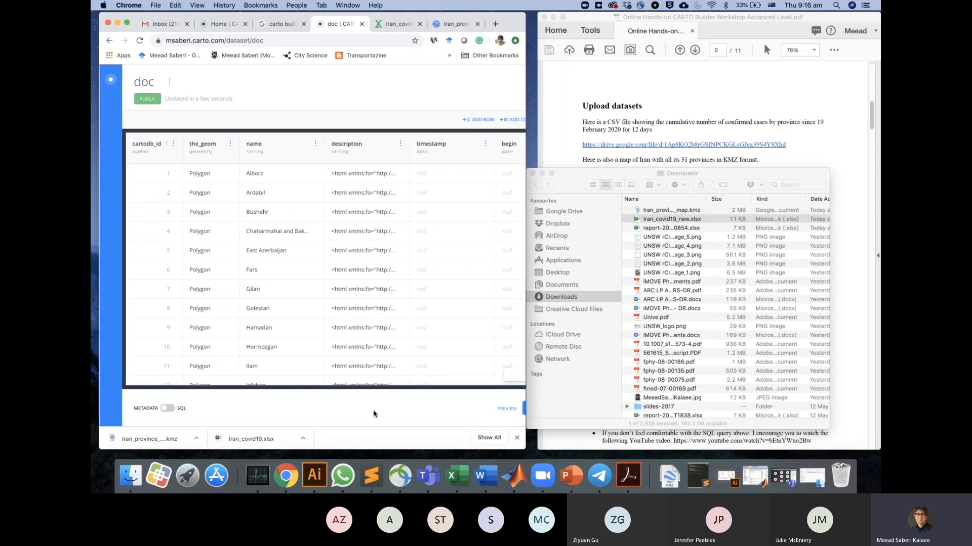
Close the browser's download bar and create a map from the imported province dataset.
{"action": "scroll", "coordinate": [373, 414], "scroll_direction": "right", "scroll_amount": 2}
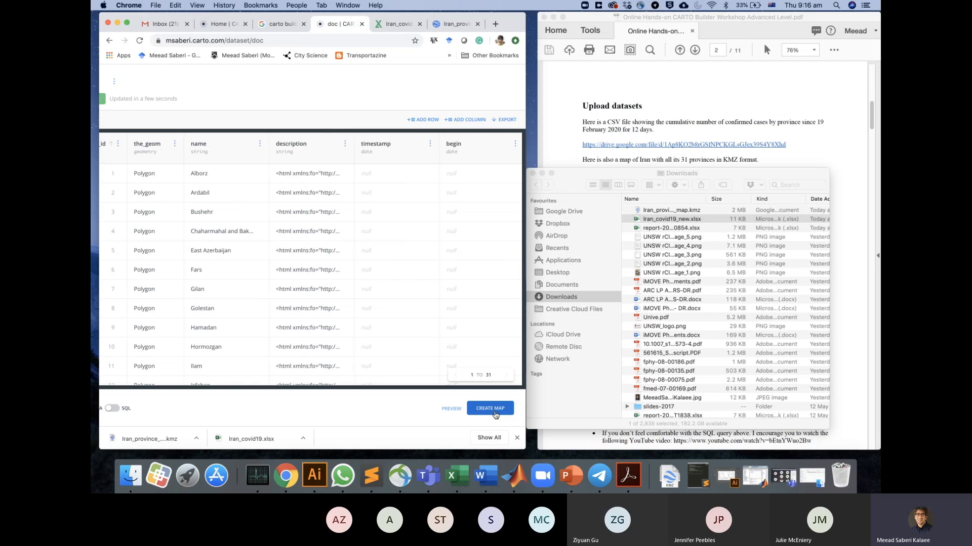
{"action": "left_click", "coordinate": [516, 439]}
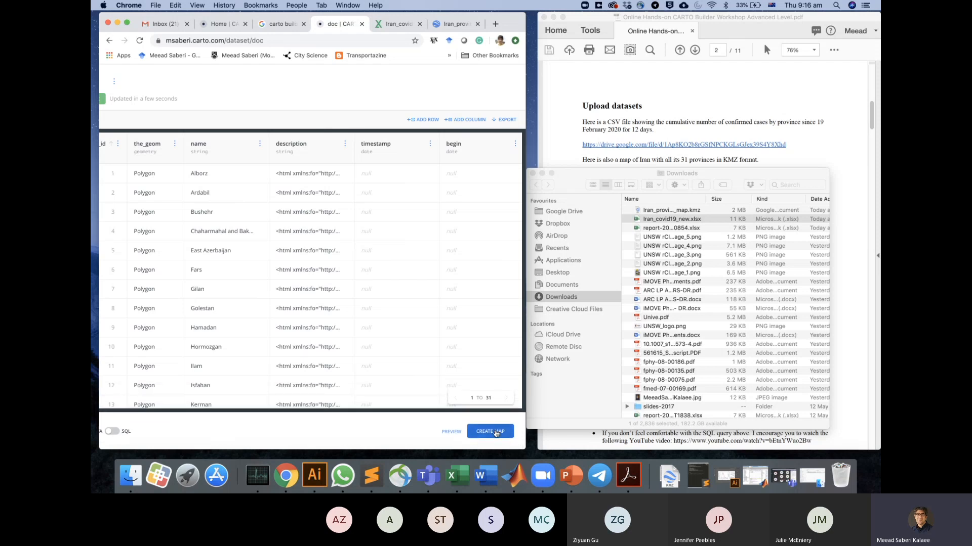
{"action": "left_click", "coordinate": [495, 434]}
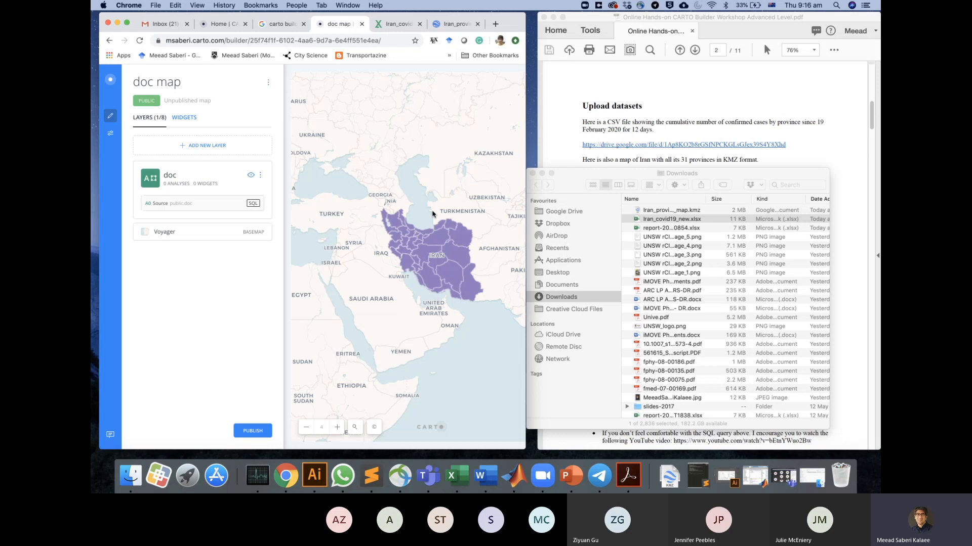
Zoom and center the map on Iran's provinces, and minimize the Downloads window to uncover the workshop PDF.
{"action": "scroll", "coordinate": [468, 223], "scroll_direction": "up", "scroll_amount": 2}
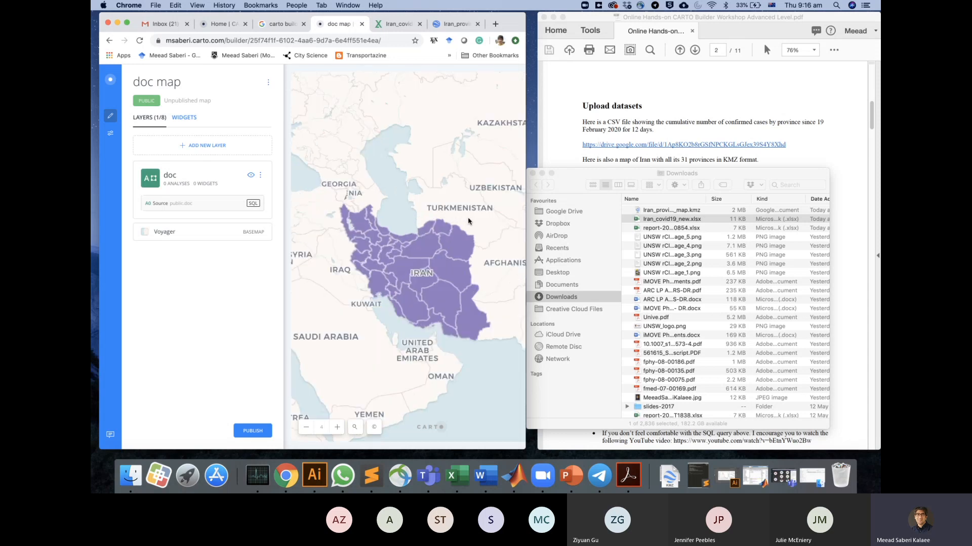
{"action": "left_click_drag", "start_coordinate": [419, 206], "coordinate": [426, 184]}
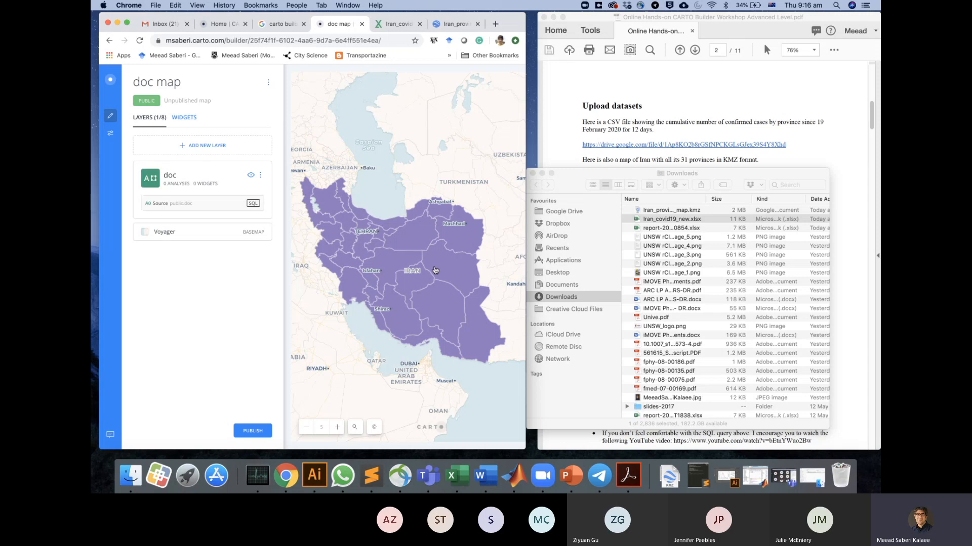
{"action": "left_click", "coordinate": [541, 173]}
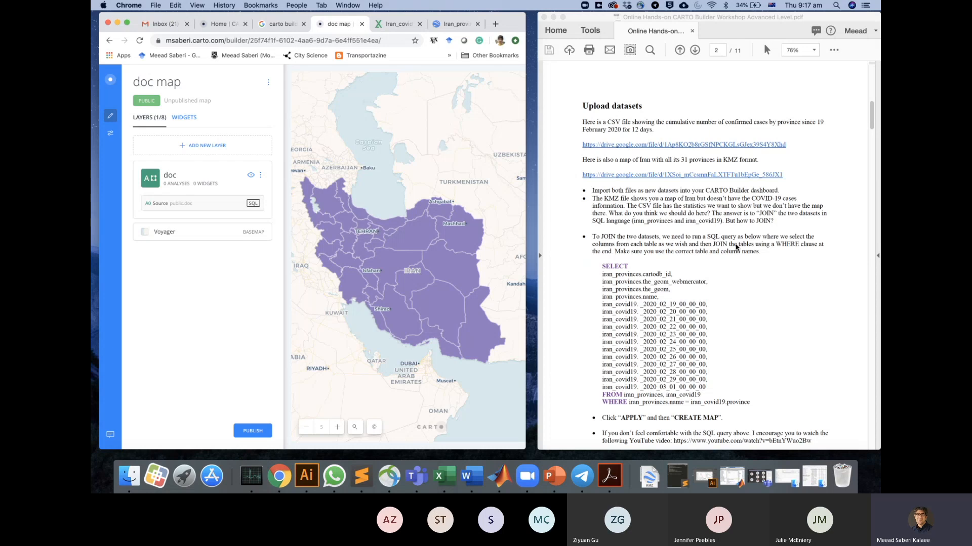
Read the workshop PDF's Upload datasets section, including the SQL query that joins the province and COVID-19 tables.
{"action": "left_click", "coordinate": [754, 268]}
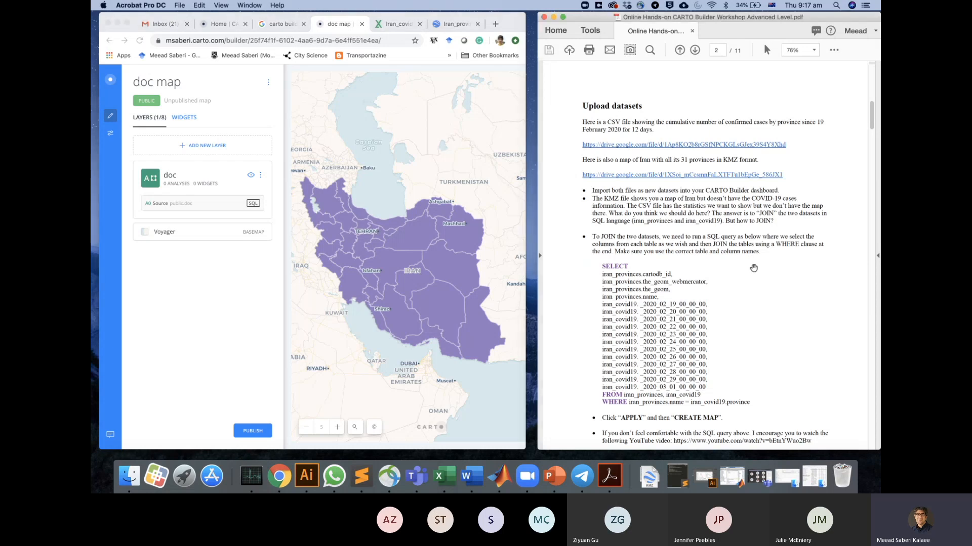
{"action": "scroll", "coordinate": [753, 268], "scroll_direction": "down", "scroll_amount": 1}
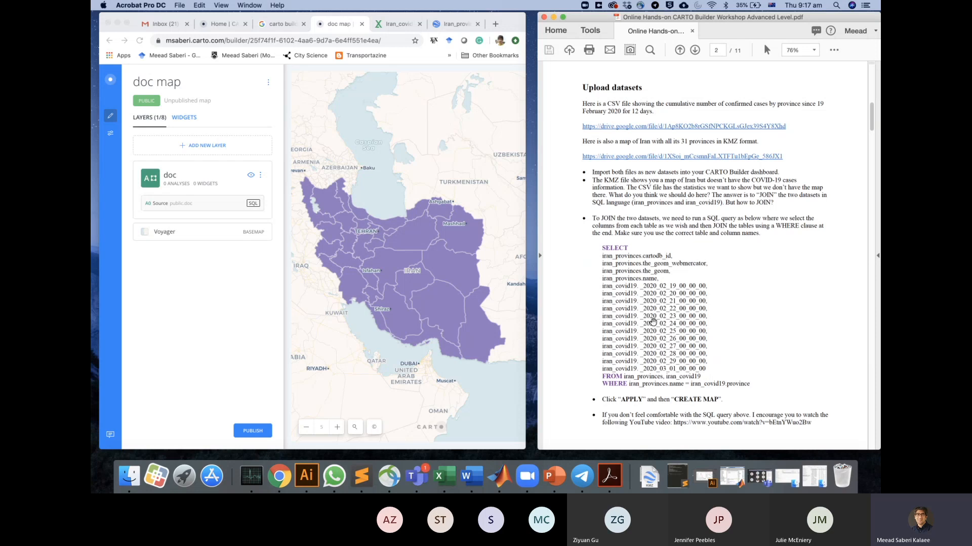
{"action": "scroll", "coordinate": [653, 322], "scroll_direction": "down", "scroll_amount": 3}
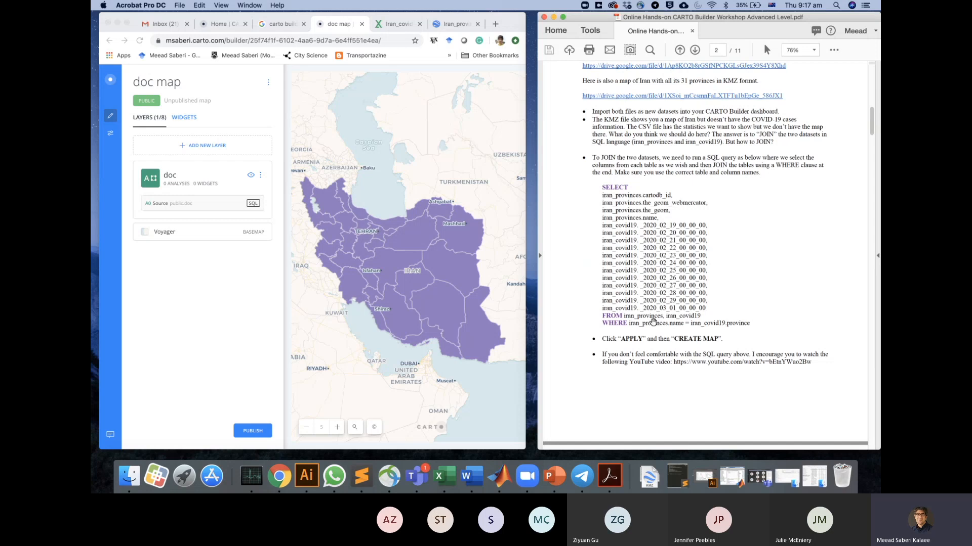
{"action": "scroll", "coordinate": [653, 322], "scroll_direction": "down", "scroll_amount": 2}
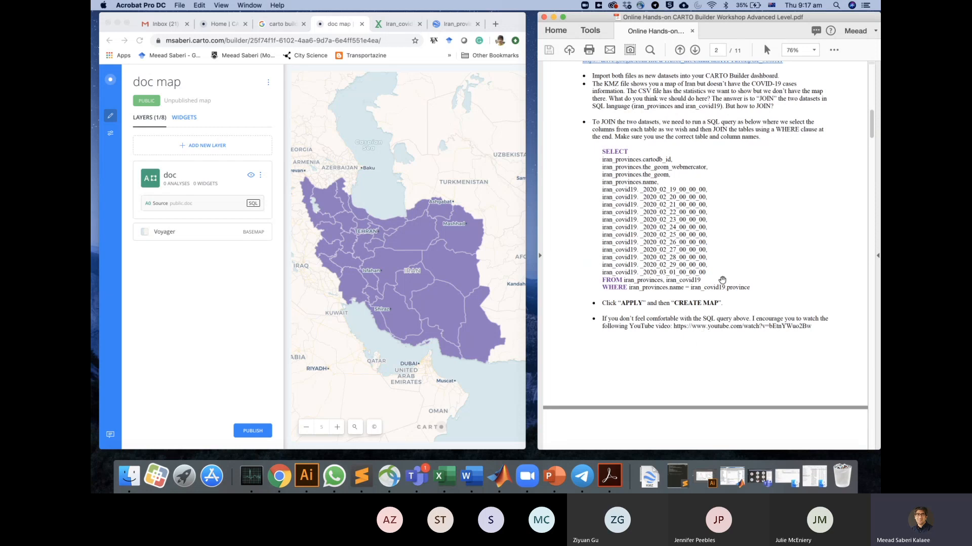
{"action": "scroll", "coordinate": [722, 280], "scroll_direction": "up", "scroll_amount": 3}
{"action": "scroll", "coordinate": [709, 273], "scroll_direction": "down", "scroll_amount": 3}
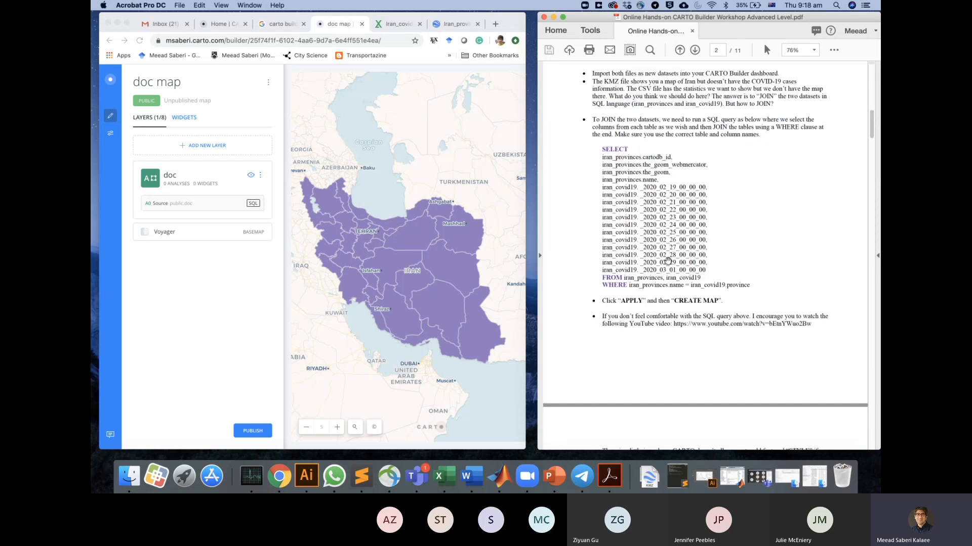
{"action": "scroll", "coordinate": [668, 260], "scroll_direction": "up", "scroll_amount": 3}
{"action": "scroll", "coordinate": [690, 328], "scroll_direction": "down", "scroll_amount": 3}
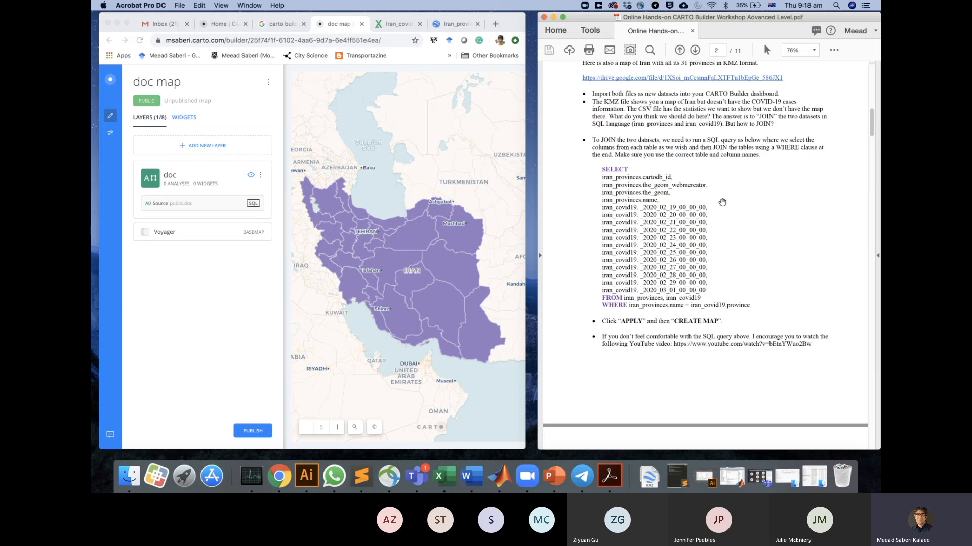
{"action": "scroll", "coordinate": [722, 203], "scroll_direction": "up", "scroll_amount": 2}
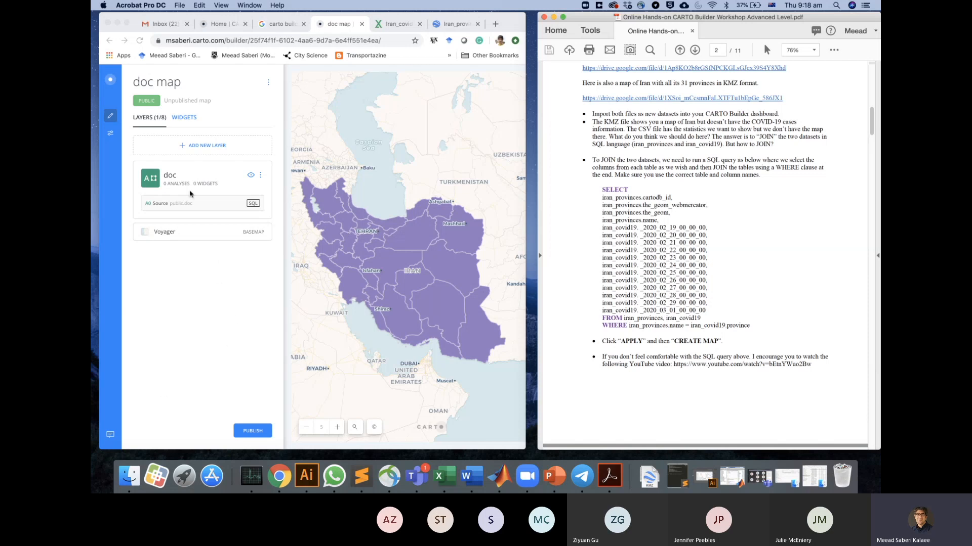
Widen the browser window beside the PDF and view the doc layer's data table before returning to the layer list.
{"action": "left_click", "coordinate": [171, 180]}
{"action": "left_click", "coordinate": [166, 181]}
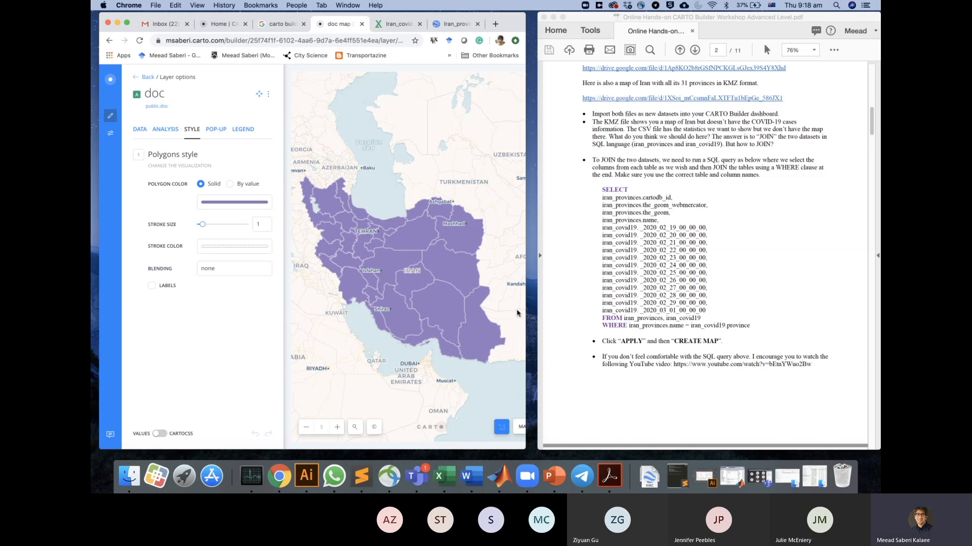
{"action": "left_click_drag", "start_coordinate": [525, 308], "coordinate": [644, 308]}
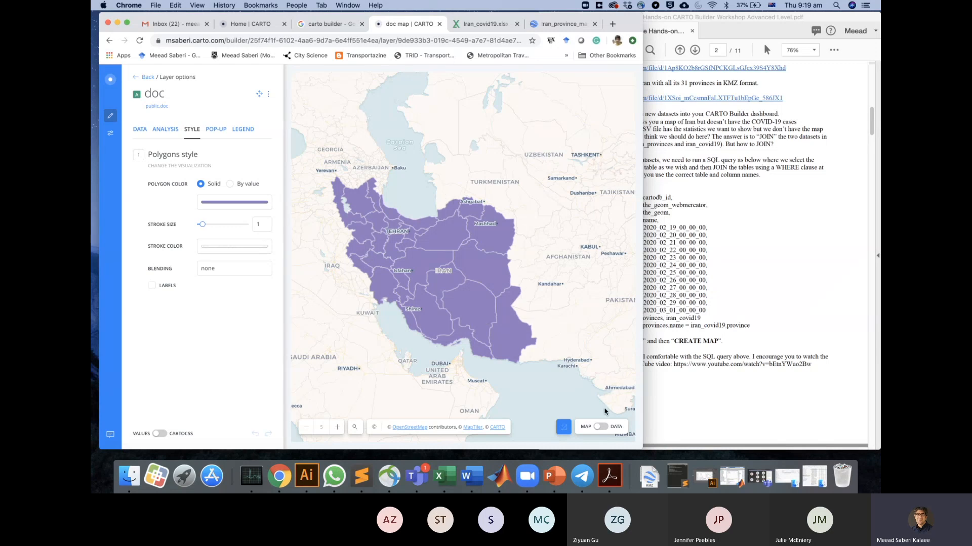
{"action": "left_click", "coordinate": [595, 428]}
{"action": "left_click", "coordinate": [606, 435]}
{"action": "left_click", "coordinate": [601, 429]}
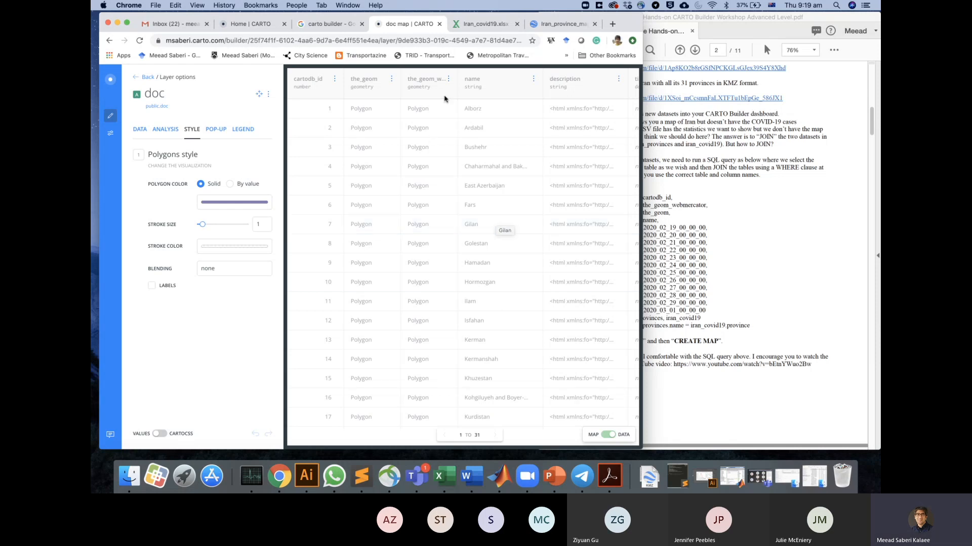
{"action": "left_click", "coordinate": [147, 79]}
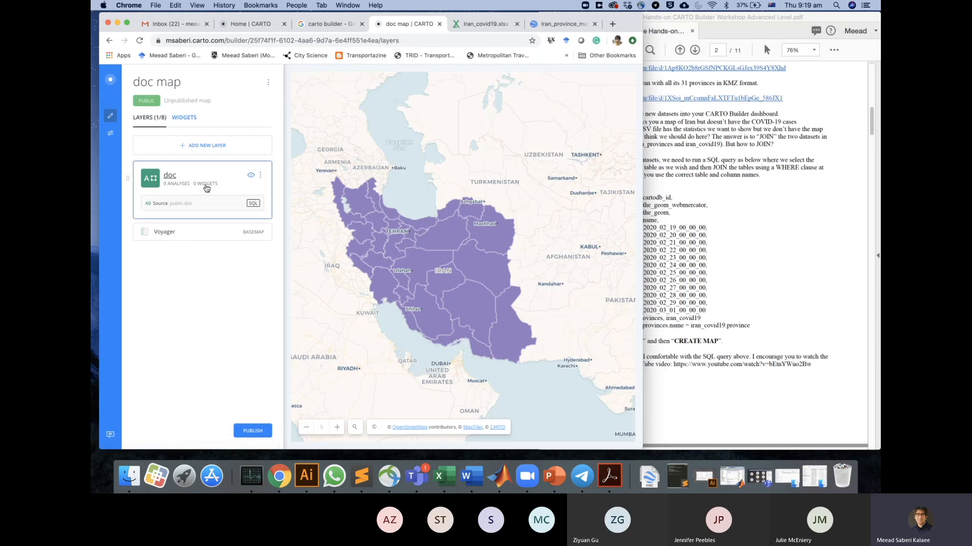
{"action": "left_click", "coordinate": [260, 175]}
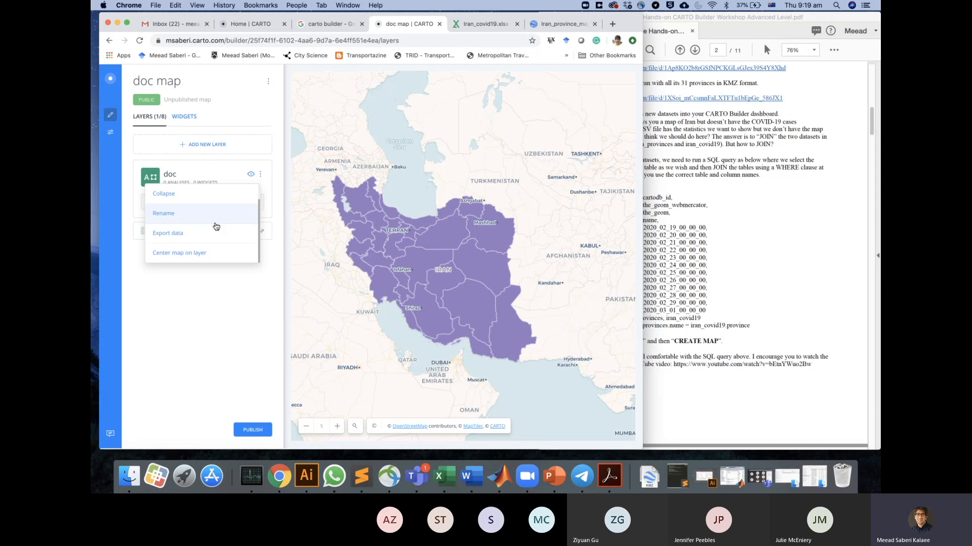
{"action": "left_click", "coordinate": [192, 327]}
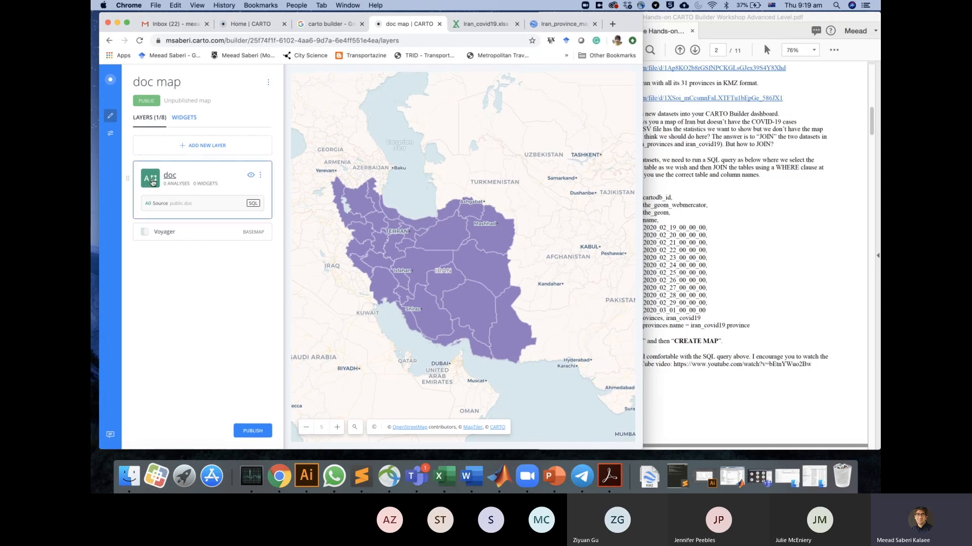
{"action": "left_click", "coordinate": [152, 181]}
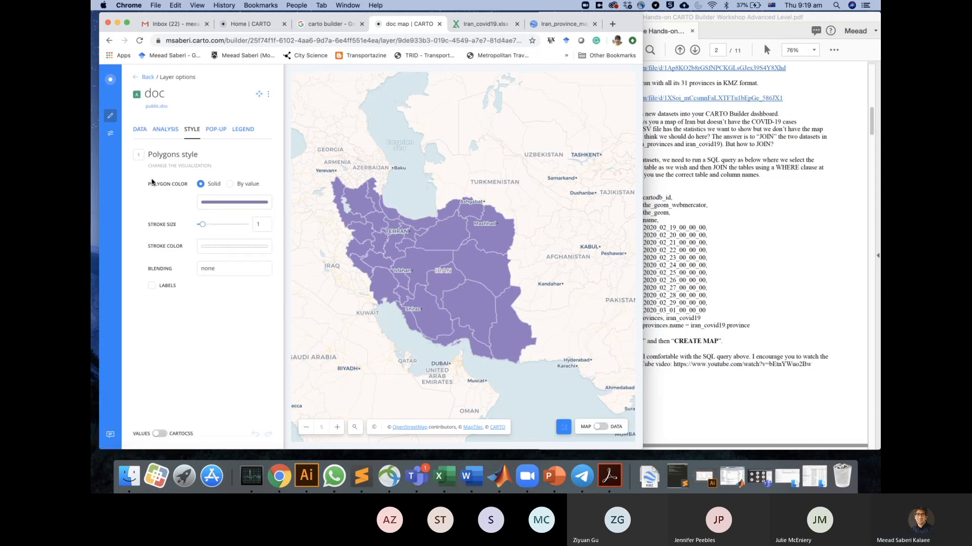
{"action": "left_click", "coordinate": [137, 77]}
Return to the dataset list and rename the doc dataset as iran_provinces.
{"action": "left_click", "coordinate": [111, 80]}
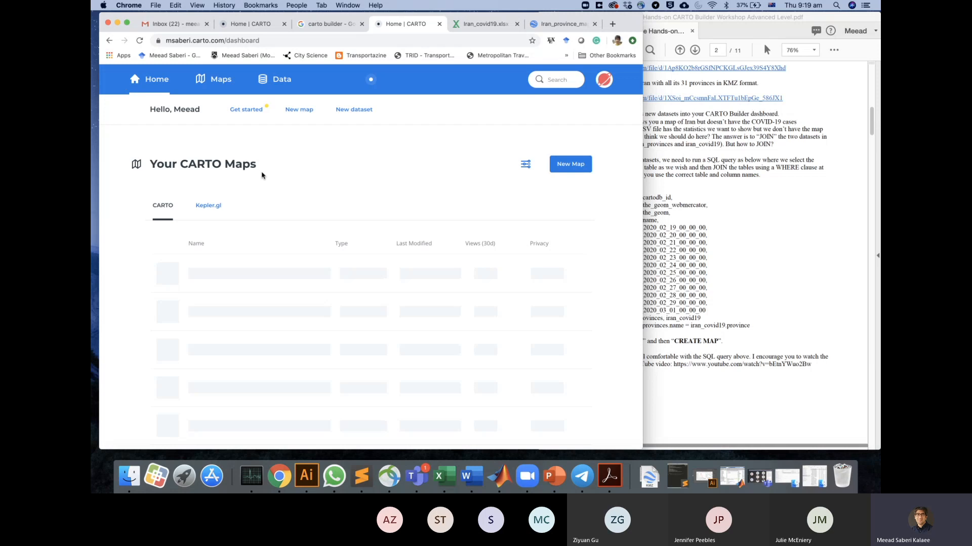
{"action": "left_click", "coordinate": [269, 82]}
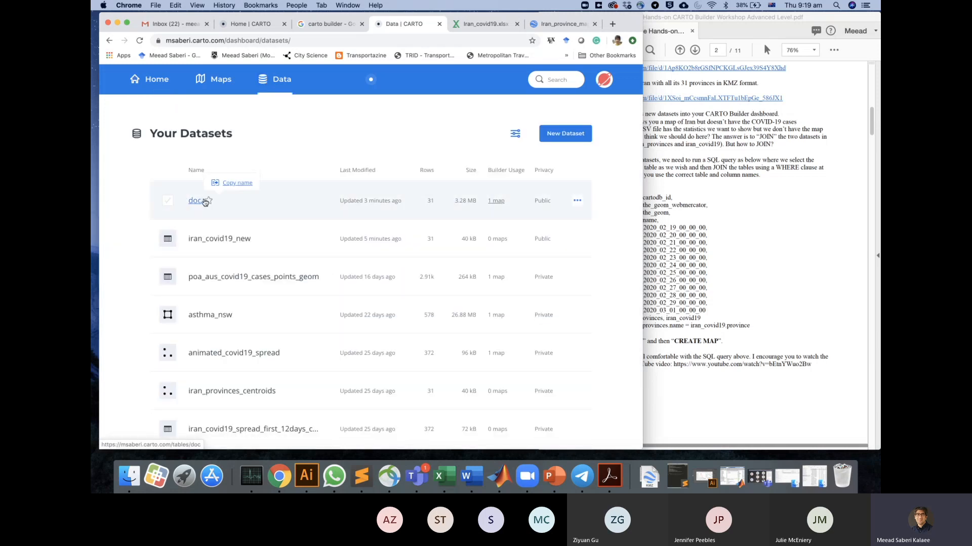
{"action": "left_click", "coordinate": [577, 201]}
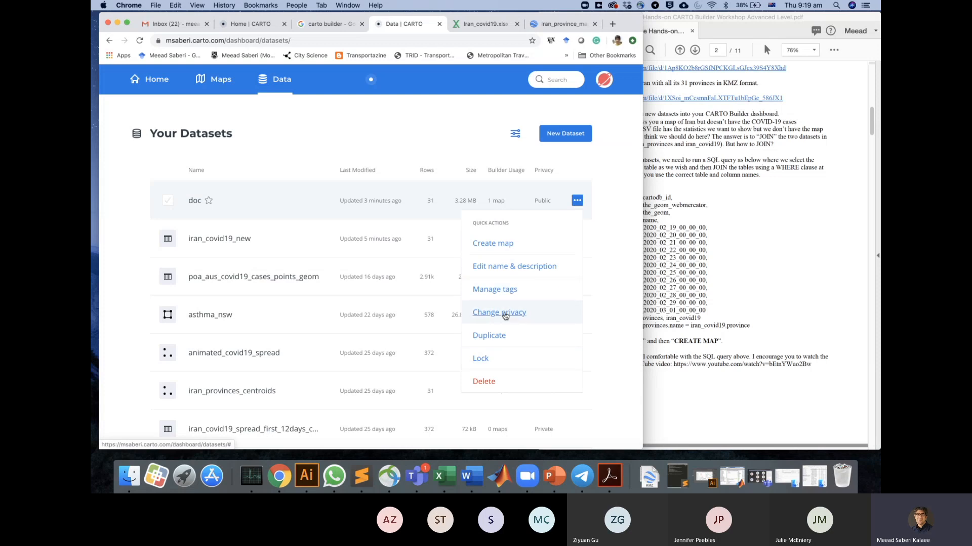
{"action": "left_click", "coordinate": [511, 270]}
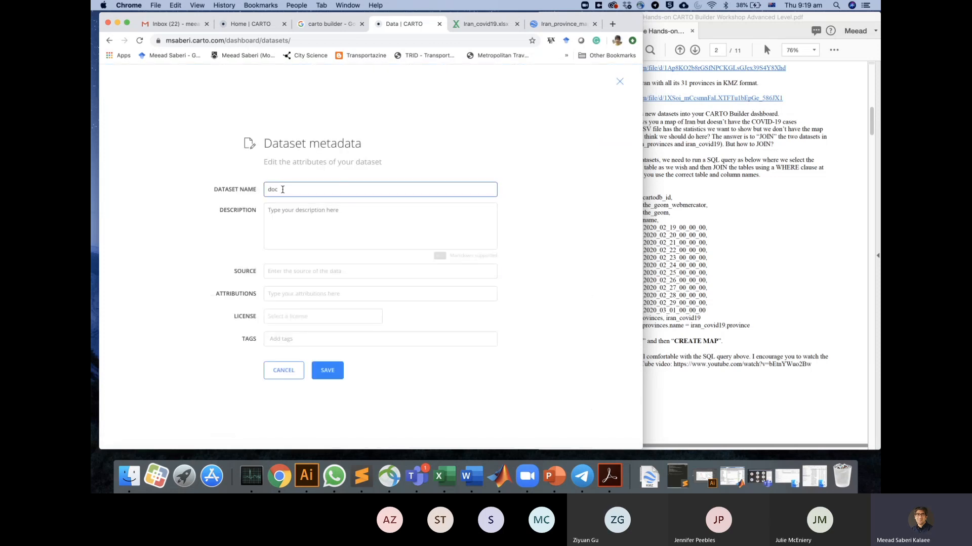
{"action": "type", "text": "iran"}
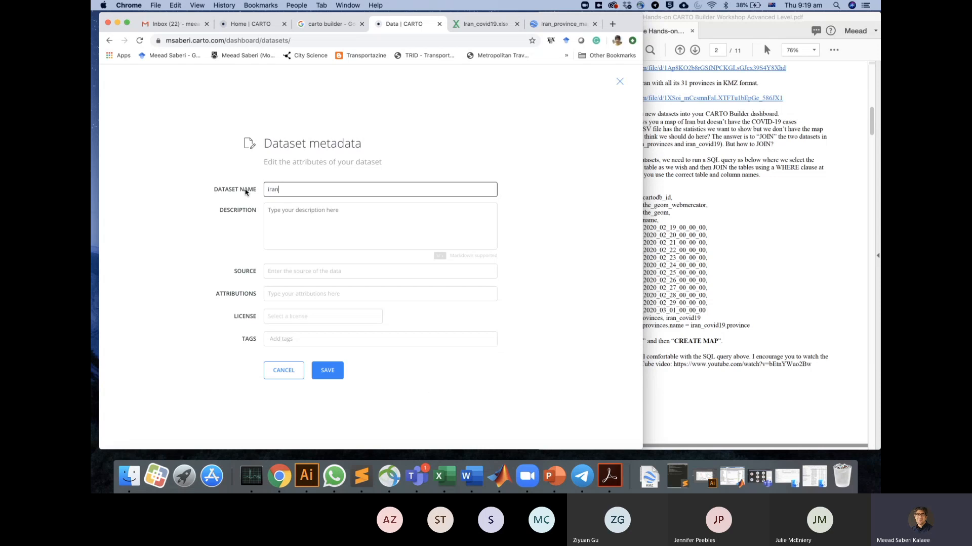
{"action": "type", "text": "_provinces"}
{"action": "left_click", "coordinate": [327, 371]}
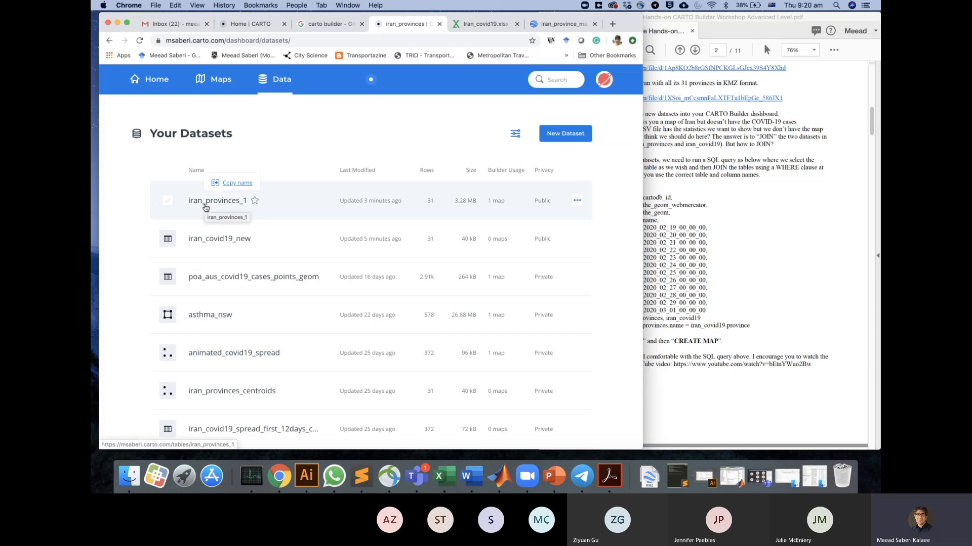
Open the renamed province dataset and switch it from metadata to the SQL query editor.
{"action": "left_click", "coordinate": [204, 206]}
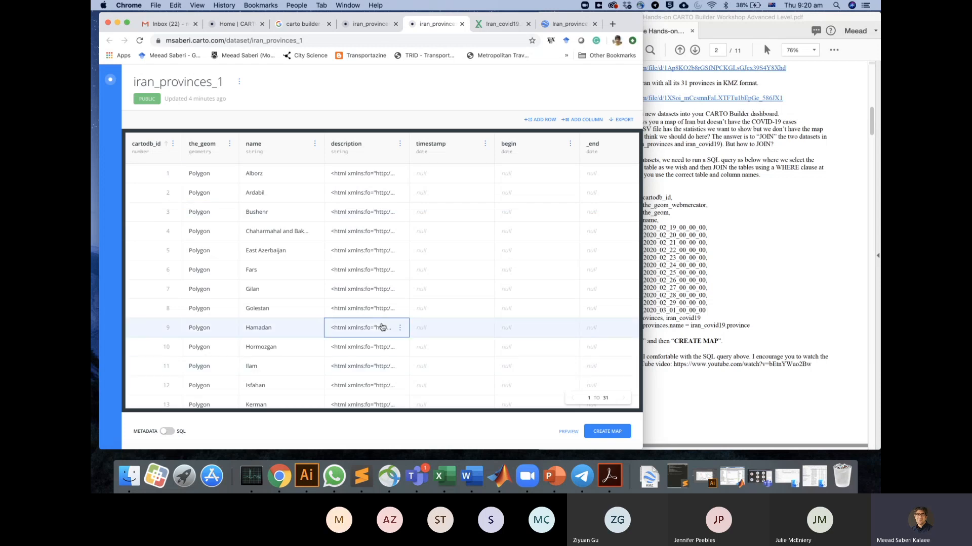
{"action": "mouse_move", "coordinate": [382, 328]}
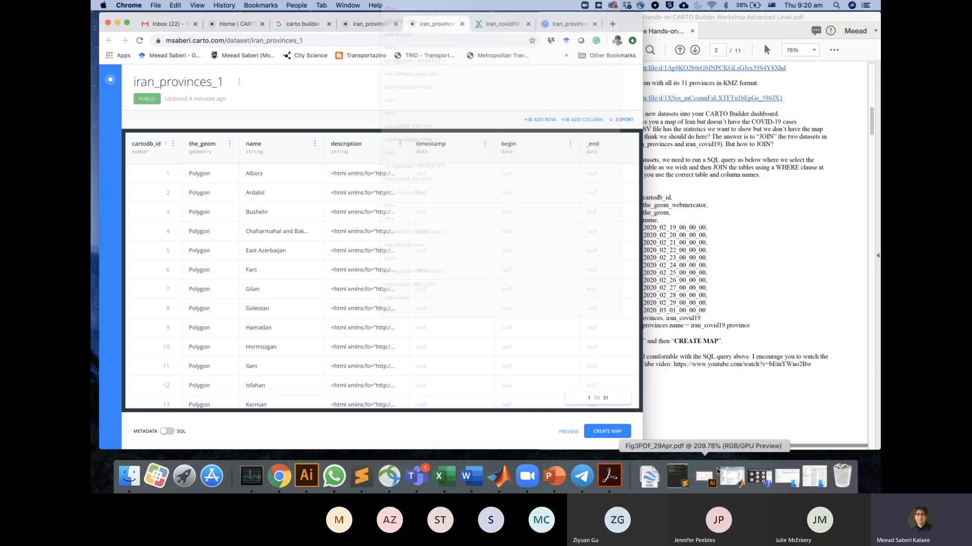
{"action": "left_click", "coordinate": [755, 480]}
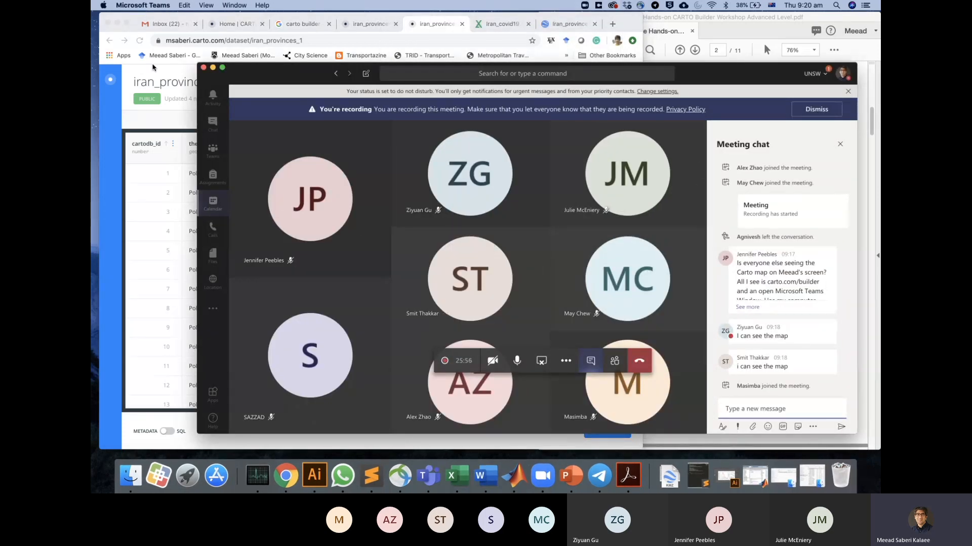
{"action": "left_click", "coordinate": [213, 68]}
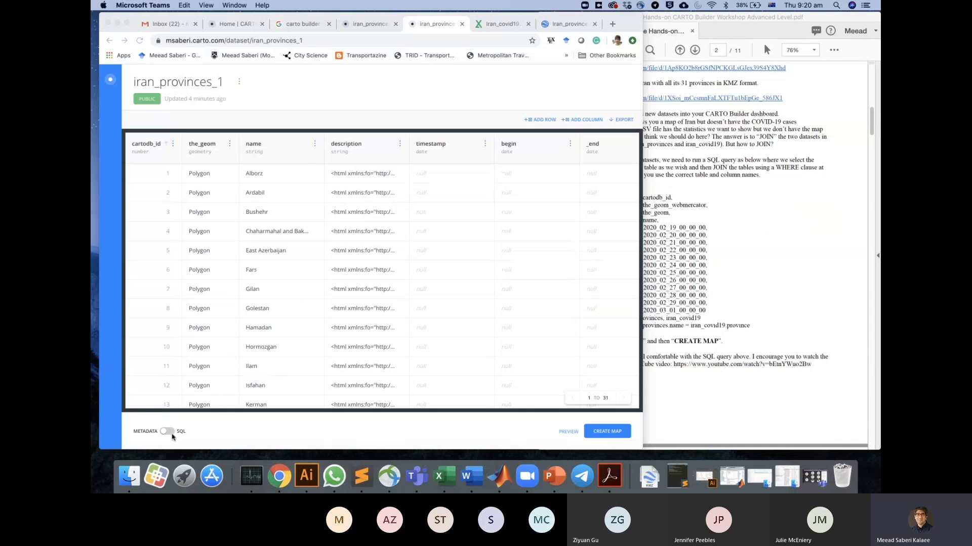
{"action": "left_click", "coordinate": [188, 442]}
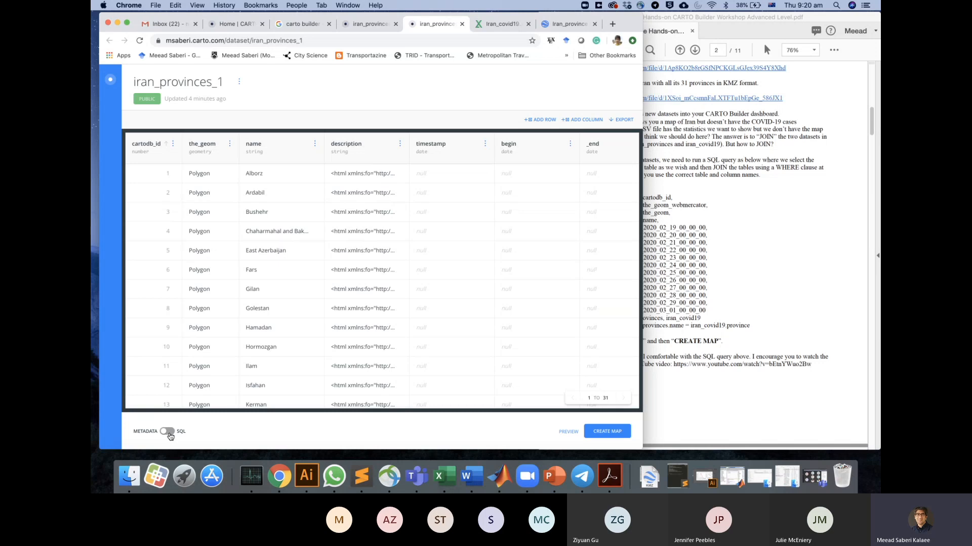
{"action": "left_click", "coordinate": [168, 432]}
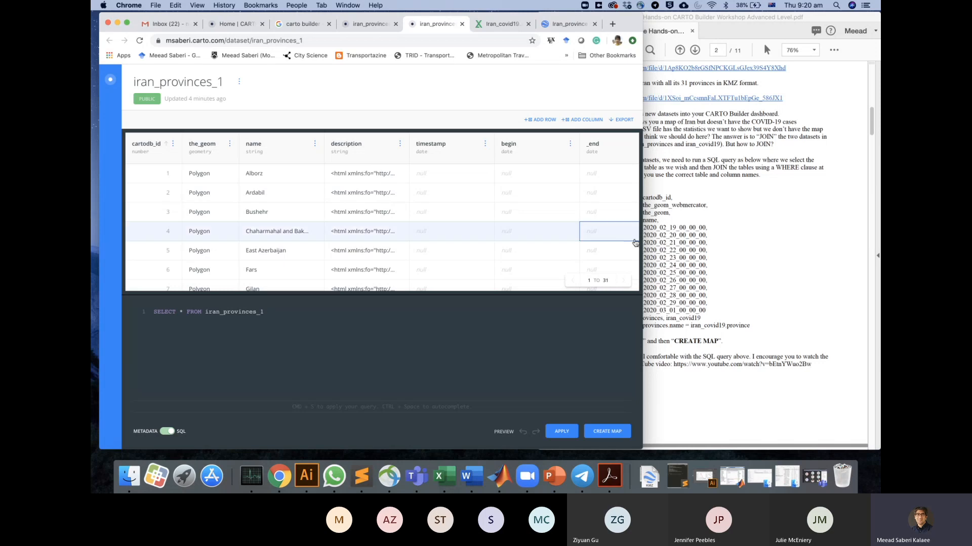
Copy the full SELECT join query from the workshop PDF and replace the dataset's default SQL query with it.
{"action": "left_click", "coordinate": [670, 227]}
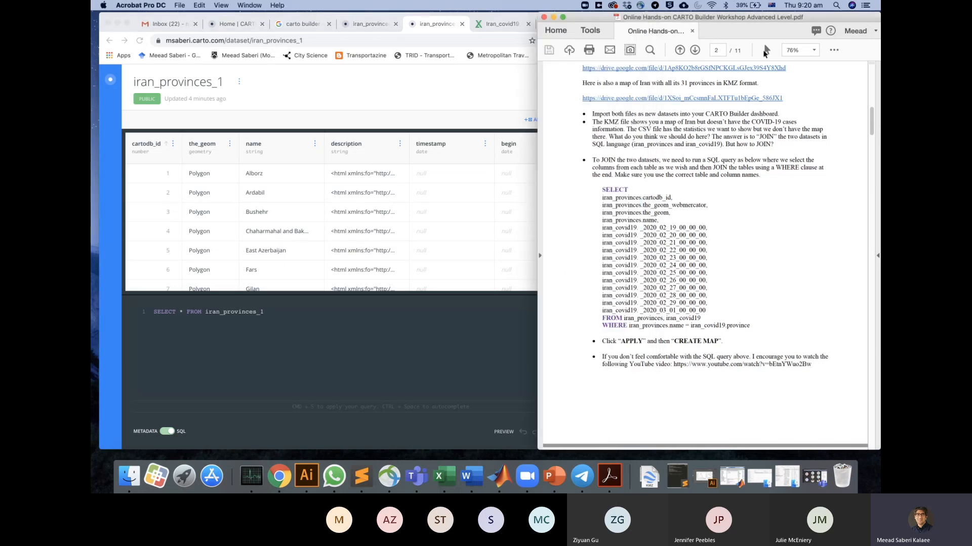
{"action": "left_click", "coordinate": [767, 49]}
{"action": "left_click_drag", "start_coordinate": [606, 191], "coordinate": [751, 325]}
{"action": "key", "text": "super+c"}
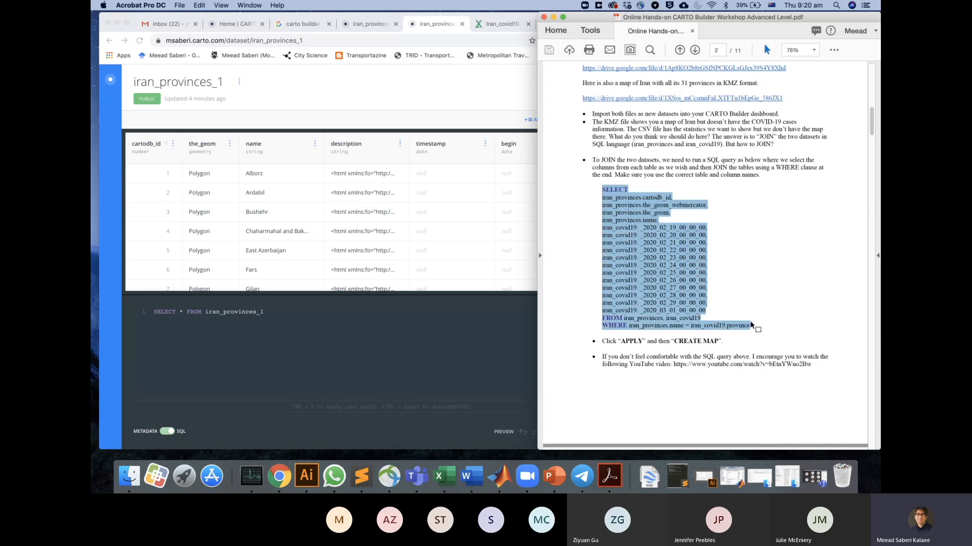
{"action": "left_click", "coordinate": [431, 357]}
{"action": "key", "text": "super+a"}
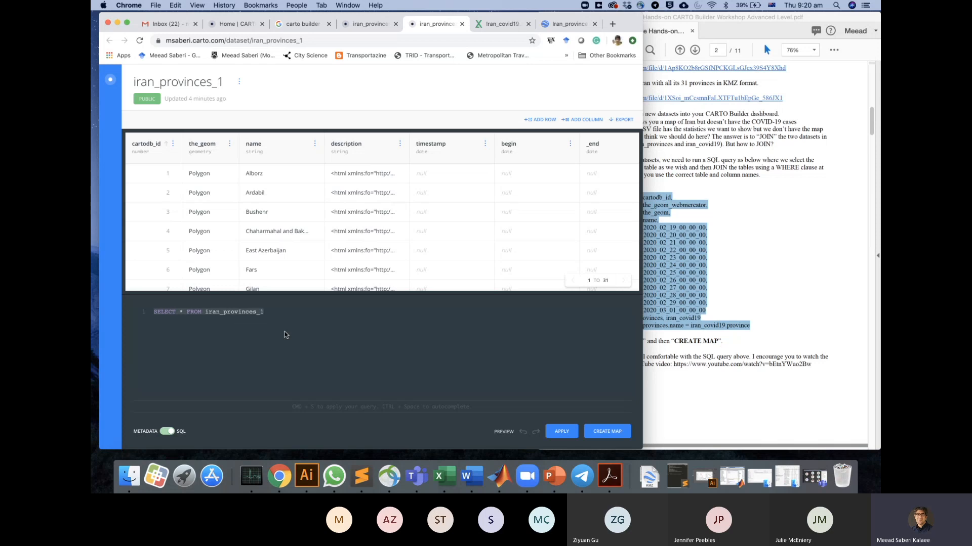
{"action": "key", "text": "super+v"}
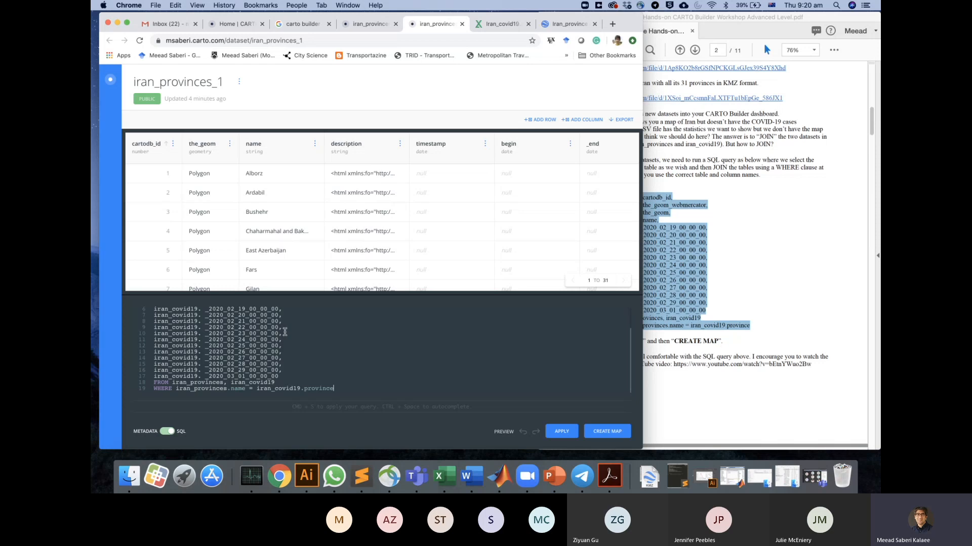
Review the pasted query's SELECT clause and its iran_provinces columns, comparing the table name with the dataset title.
{"action": "scroll", "coordinate": [285, 332], "scroll_direction": "up", "scroll_amount": 3}
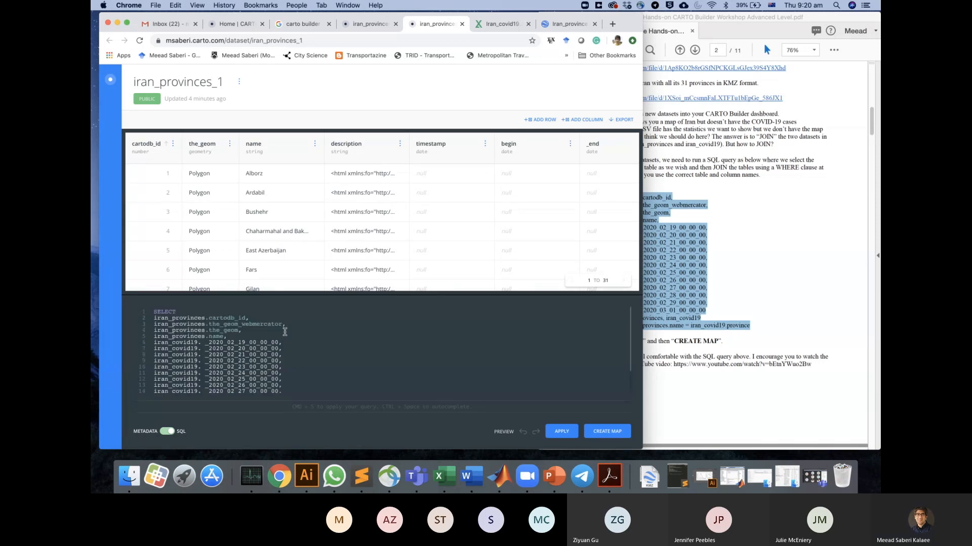
{"action": "double_click", "coordinate": [172, 313]}
{"action": "left_click", "coordinate": [185, 311]}
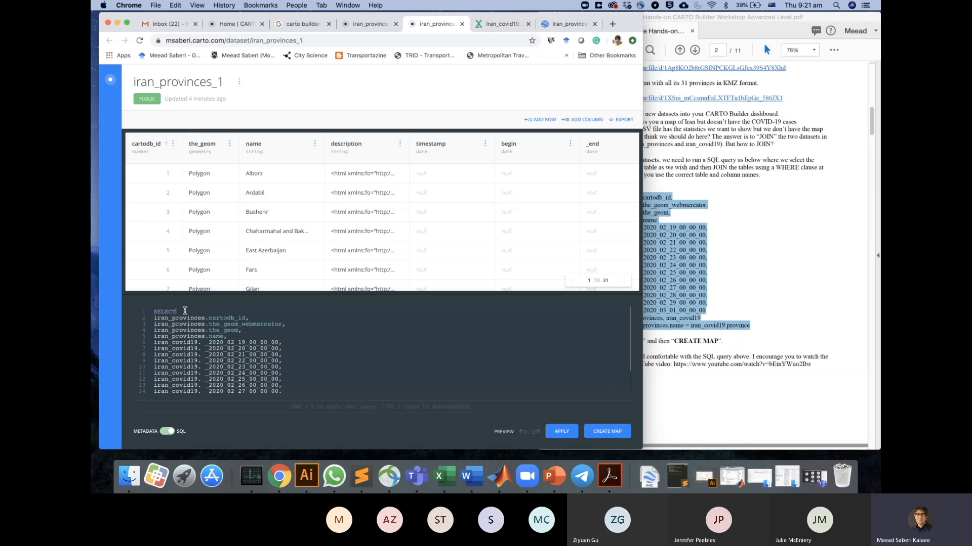
{"action": "double_click", "coordinate": [174, 313]}
{"action": "left_click", "coordinate": [183, 312]}
{"action": "left_click_drag", "start_coordinate": [156, 319], "coordinate": [233, 336]}
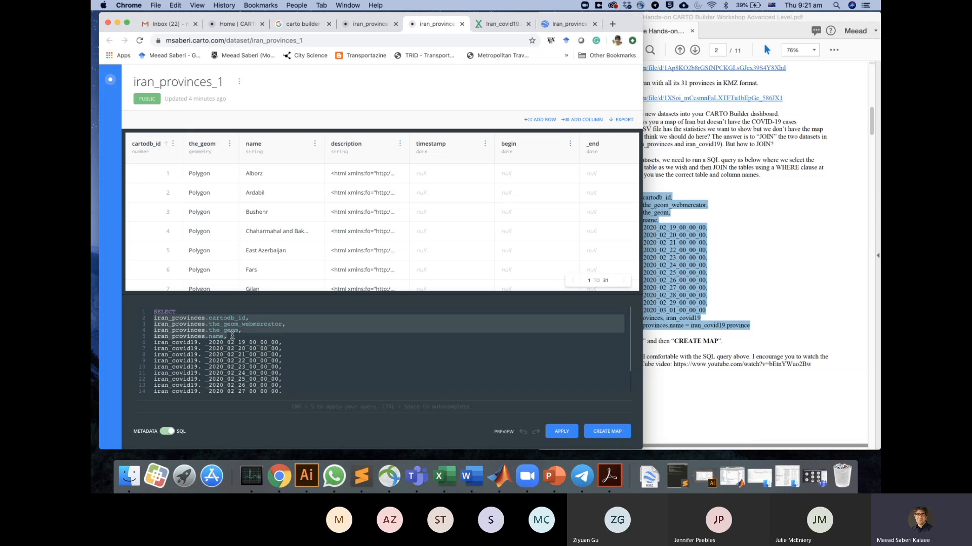
{"action": "left_click_drag", "start_coordinate": [204, 320], "coordinate": [158, 318]}
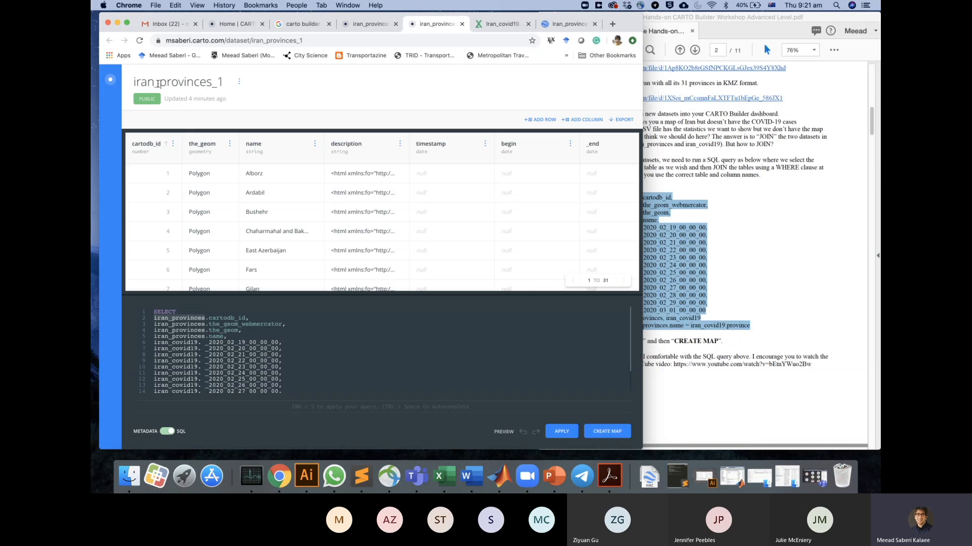
Change the table name to iran_provinces_1 for the cartodb_id, the_geom_webmercator, the_geom and name columns in the SELECT clause.
{"action": "left_click", "coordinate": [209, 319]}
{"action": "type", "text": "_1"}
{"action": "left_click", "coordinate": [211, 325]}
{"action": "type", "text": "_1"}
{"action": "key", "text": "Down"}
{"action": "key", "text": "Left"}
{"action": "key", "text": "Left"}
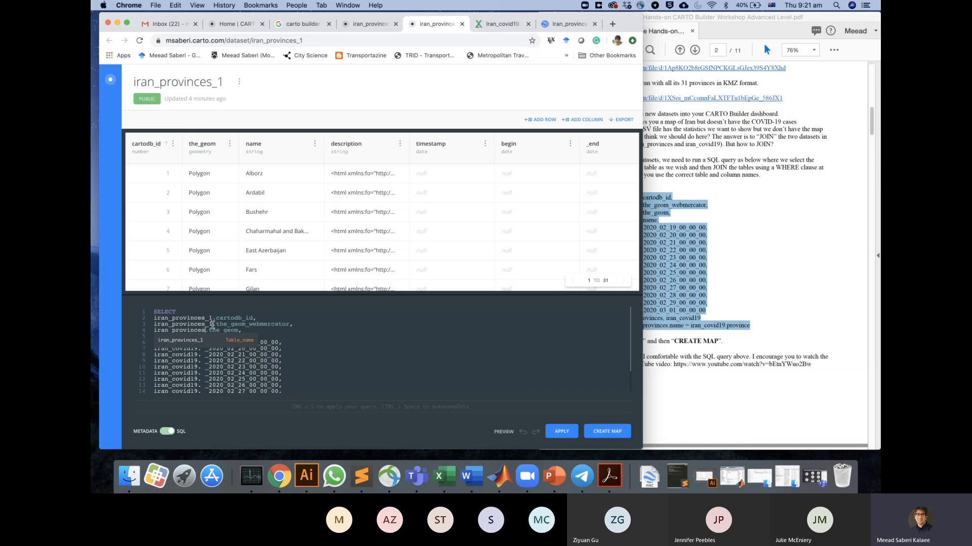
{"action": "type", "text": "_1"}
{"action": "key", "text": "Down"}
{"action": "type", "text": "_1"}
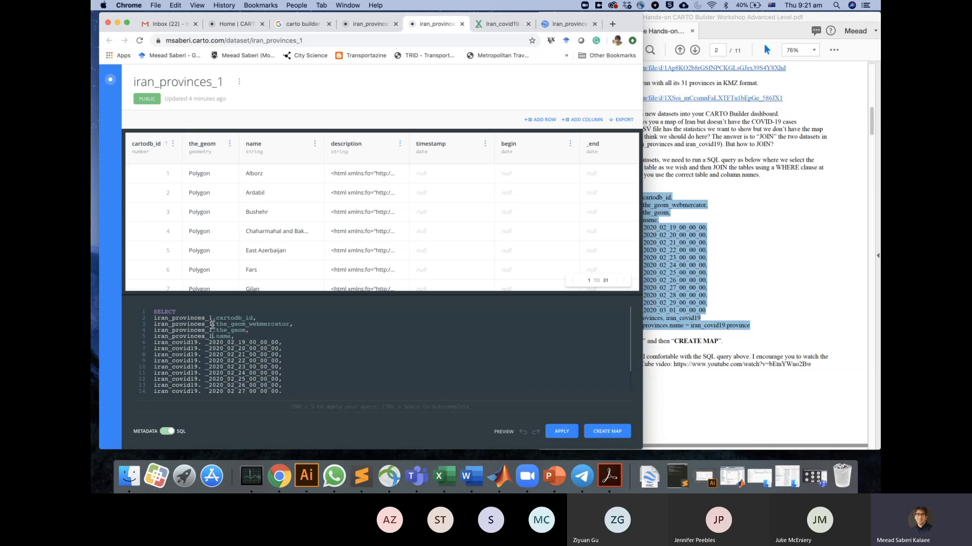
Examine the four iran_provinces_1 columns in the query, especially the_geom_webmercator, and relate them to the dataset table.
{"action": "left_click_drag", "start_coordinate": [235, 337], "coordinate": [156, 319]}
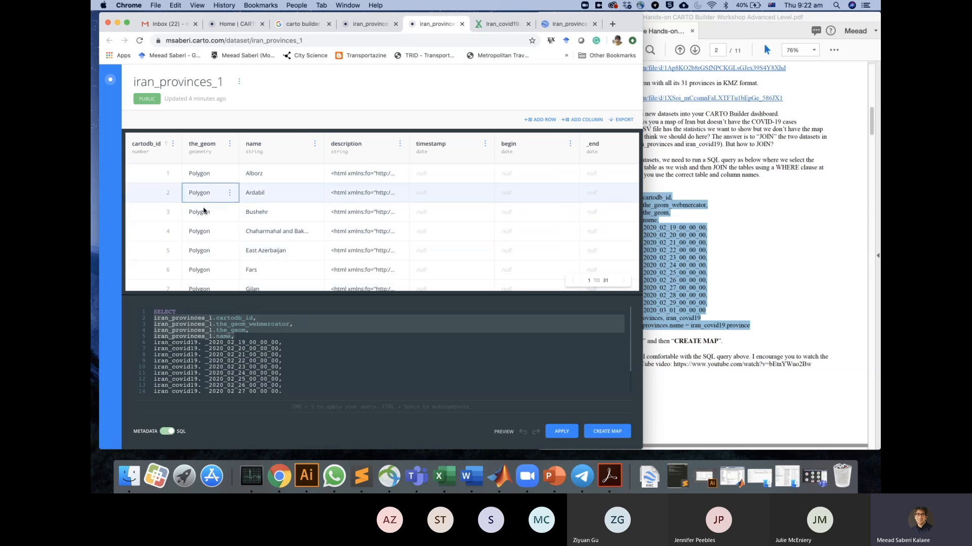
{"action": "left_click", "coordinate": [249, 332]}
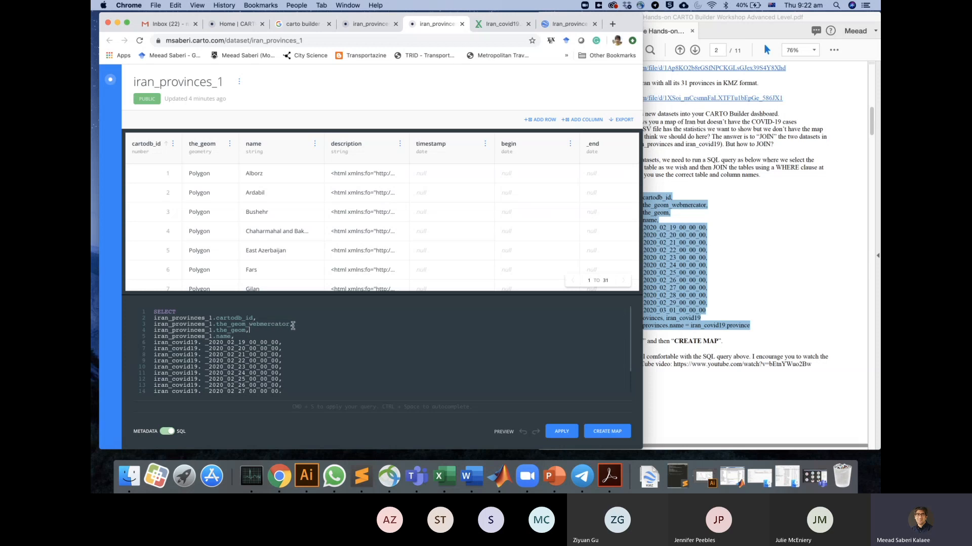
{"action": "left_click_drag", "start_coordinate": [292, 325], "coordinate": [222, 323]}
{"action": "left_click_drag", "start_coordinate": [297, 324], "coordinate": [216, 325]}
{"action": "left_click", "coordinate": [298, 327]}
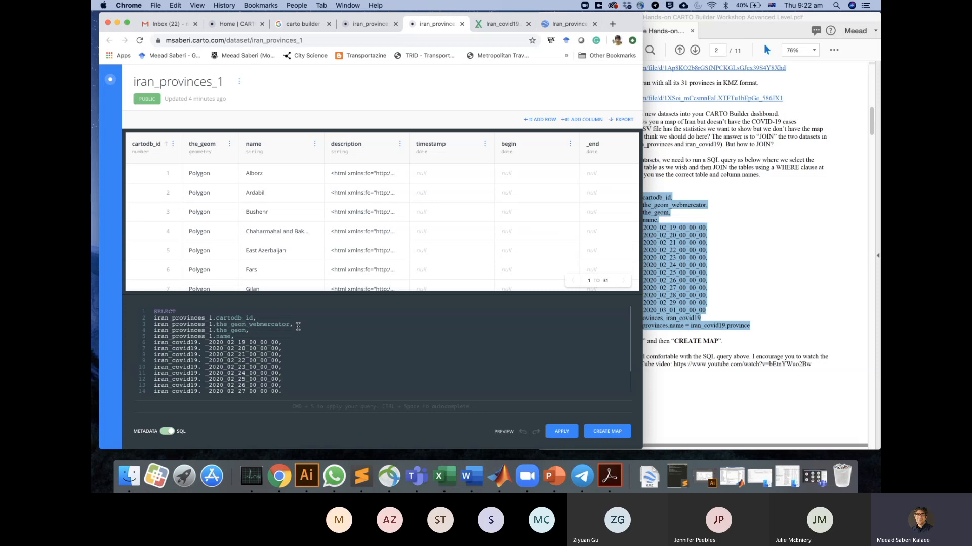
{"action": "left_click_drag", "start_coordinate": [298, 327], "coordinate": [159, 317]}
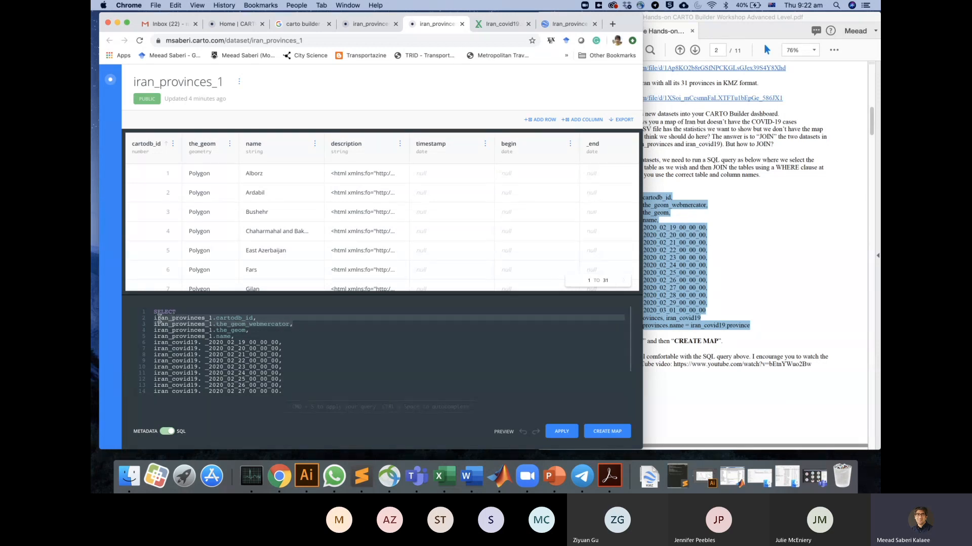
{"action": "left_click", "coordinate": [256, 330]}
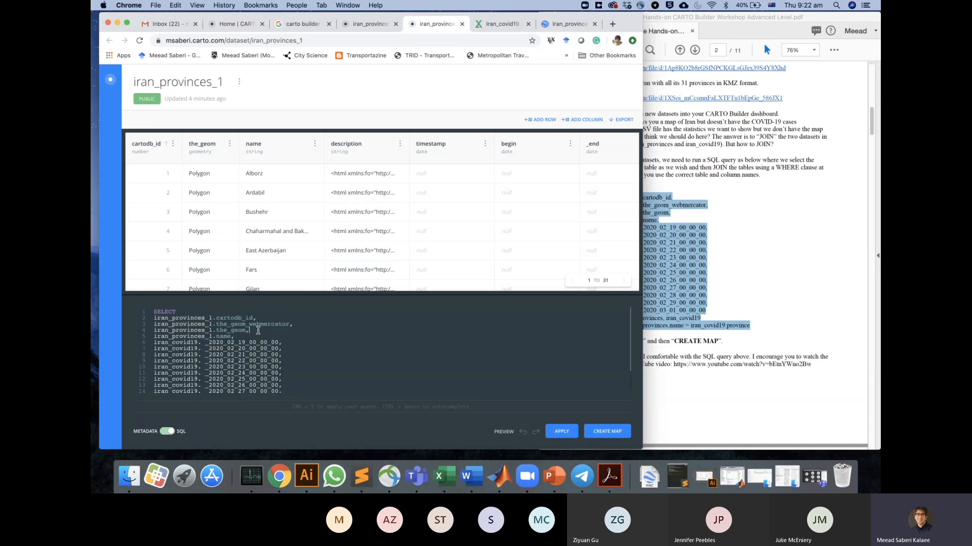
{"action": "left_click_drag", "start_coordinate": [296, 324], "coordinate": [240, 325]}
{"action": "left_click_drag", "start_coordinate": [240, 326], "coordinate": [154, 327]}
{"action": "left_click", "coordinate": [247, 333]}
{"action": "left_click_drag", "start_coordinate": [241, 336], "coordinate": [156, 319]}
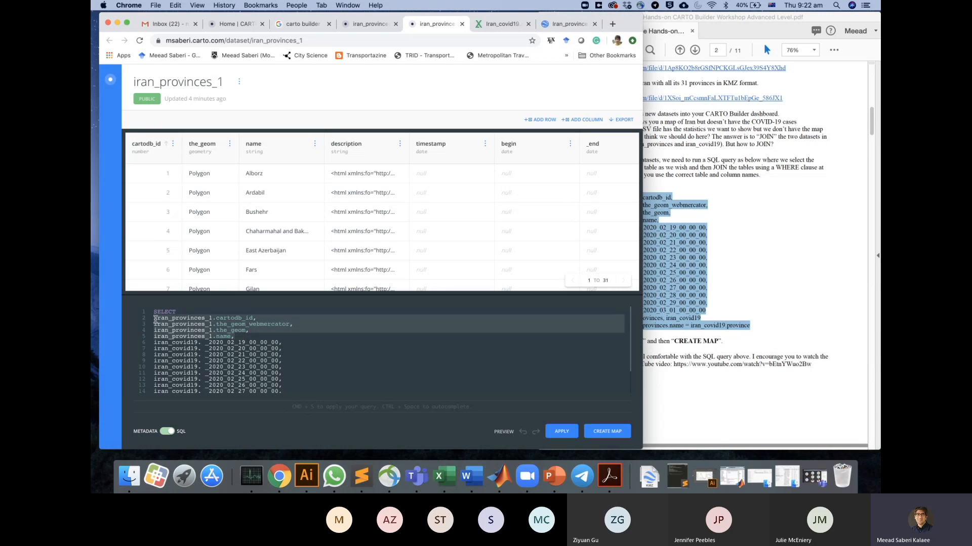
{"action": "left_click", "coordinate": [244, 331]}
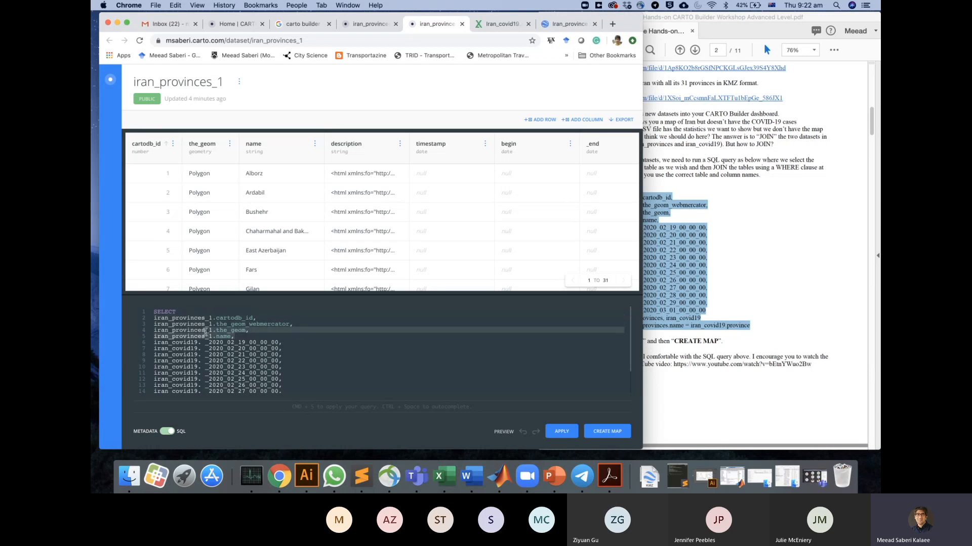
{"action": "left_click_drag", "start_coordinate": [234, 336], "coordinate": [152, 320]}
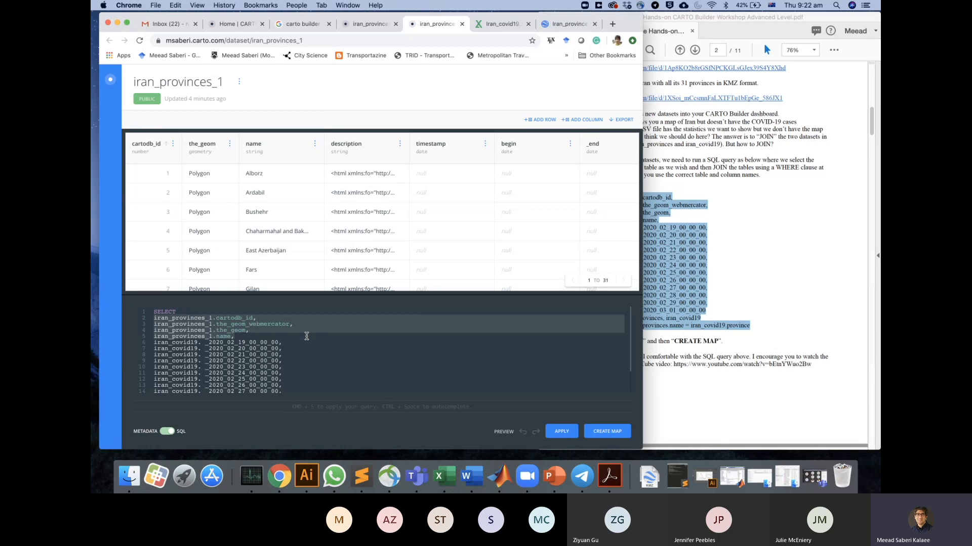
{"action": "left_click", "coordinate": [282, 361]}
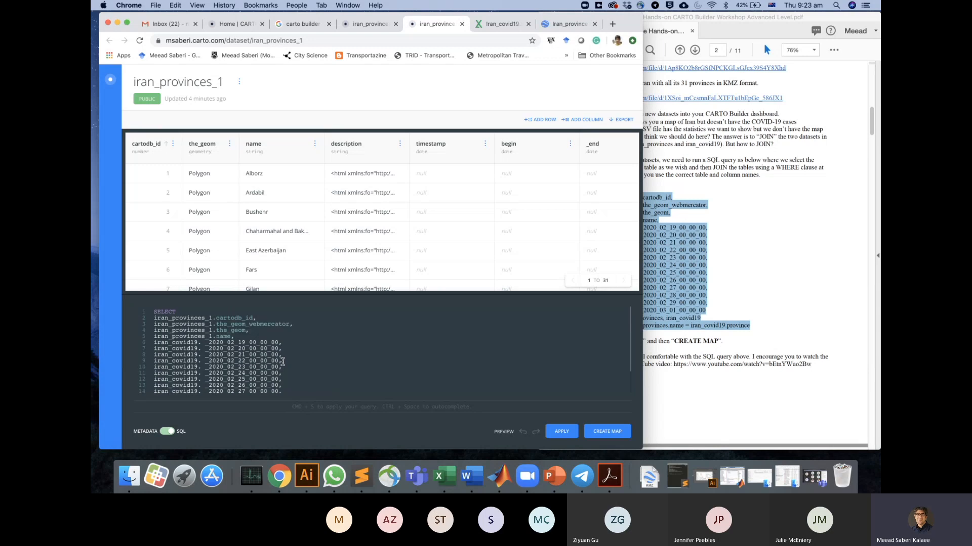
Compare the query's dated iran_covid19 columns with the province columns listed above them.
{"action": "left_click_drag", "start_coordinate": [155, 343], "coordinate": [280, 386]}
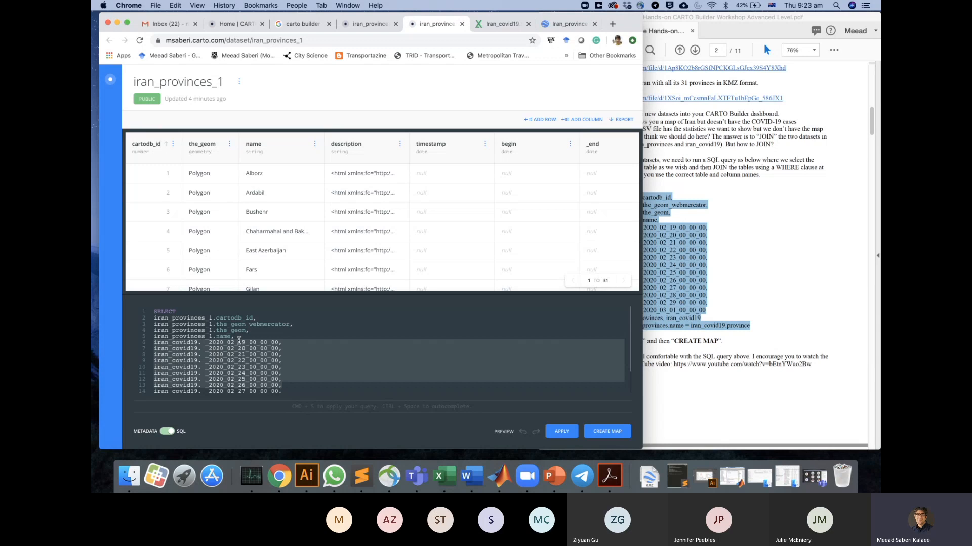
{"action": "left_click_drag", "start_coordinate": [236, 337], "coordinate": [158, 319]}
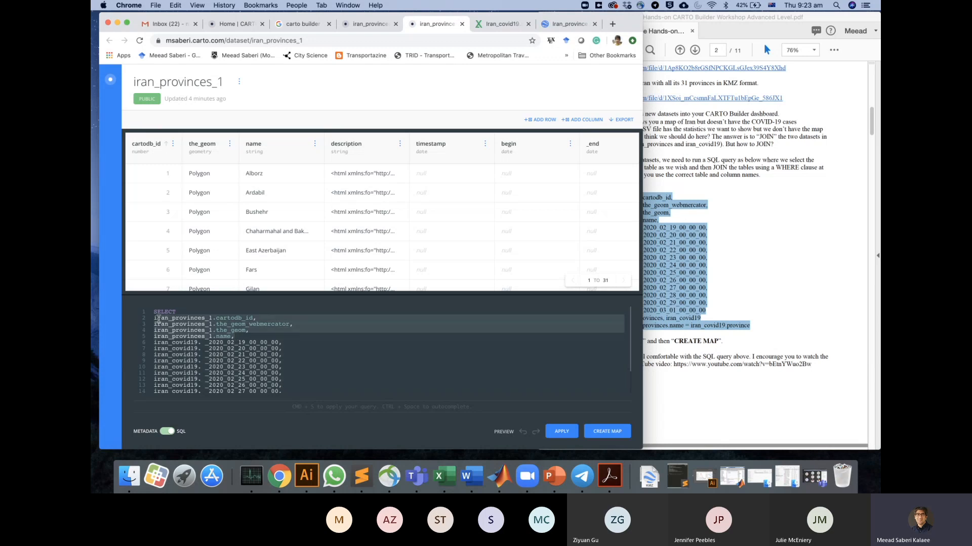
{"action": "scroll", "coordinate": [212, 334], "scroll_direction": "down", "scroll_amount": 3}
{"action": "left_click_drag", "start_coordinate": [281, 375], "coordinate": [152, 344]}
{"action": "left_click", "coordinate": [223, 345]}
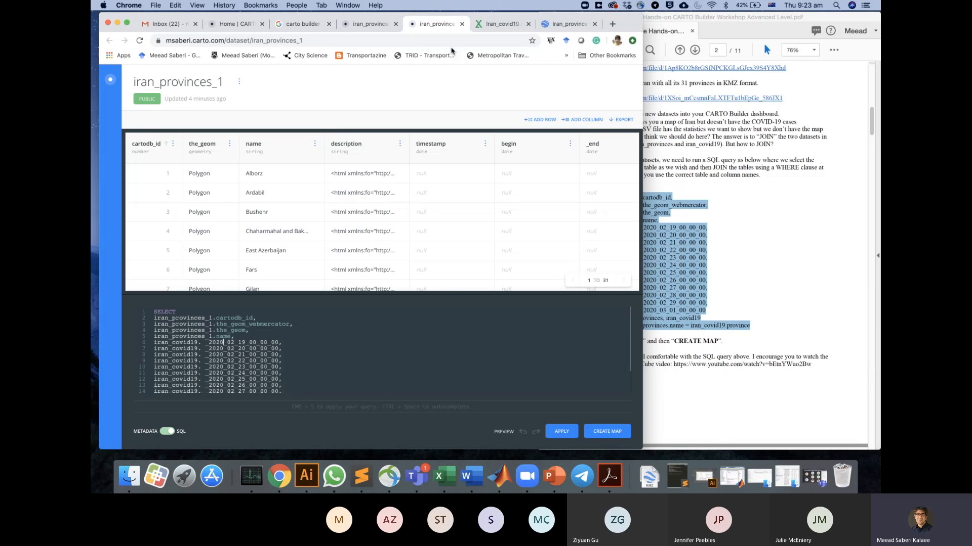
Open the iran_covid19_new dataset from the dataset list, inspect its dated case columns and return to the list.
{"action": "left_click", "coordinate": [381, 25]}
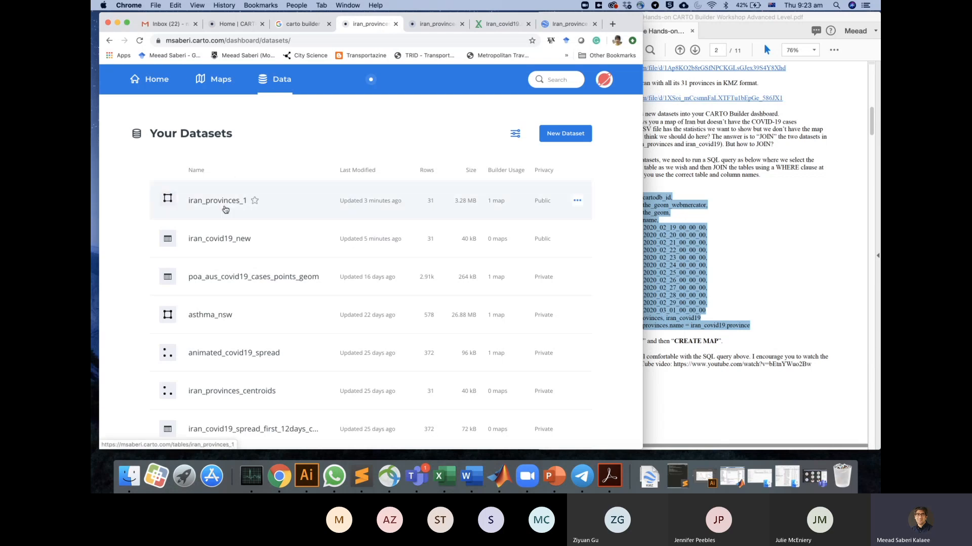
{"action": "left_click", "coordinate": [216, 241]}
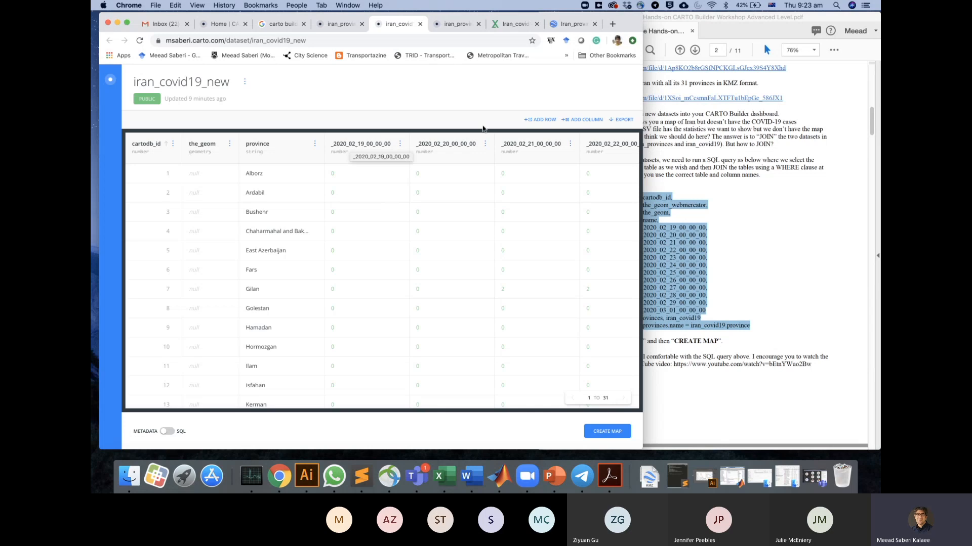
{"action": "left_click", "coordinate": [517, 210]}
{"action": "scroll", "coordinate": [516, 210], "scroll_direction": "right", "scroll_amount": 5}
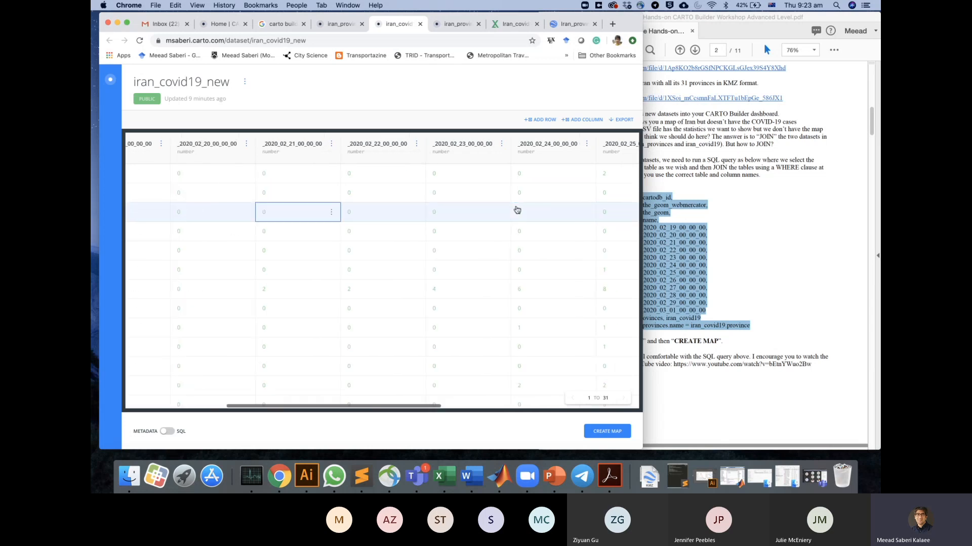
{"action": "scroll", "coordinate": [517, 210], "scroll_direction": "right", "scroll_amount": 5}
{"action": "left_click", "coordinate": [517, 210]}
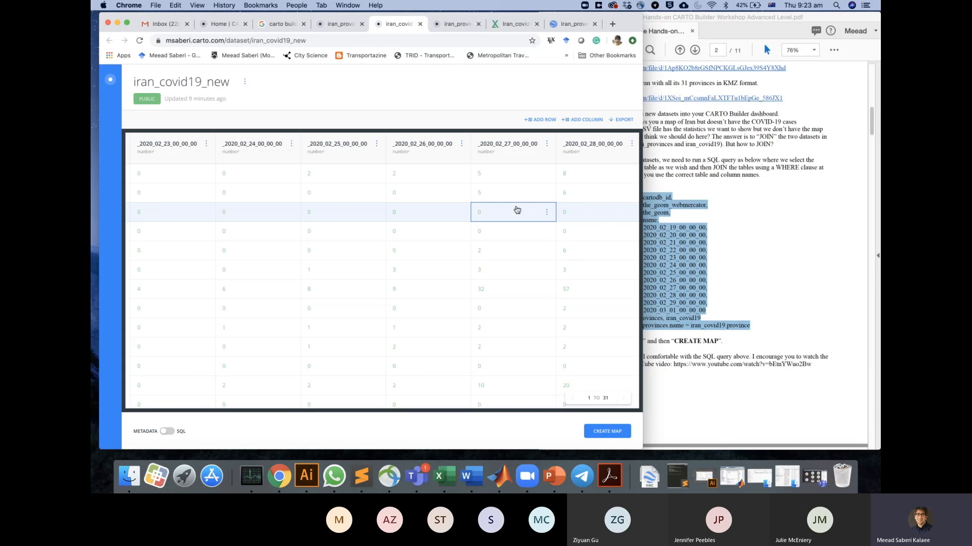
{"action": "left_click", "coordinate": [331, 23]}
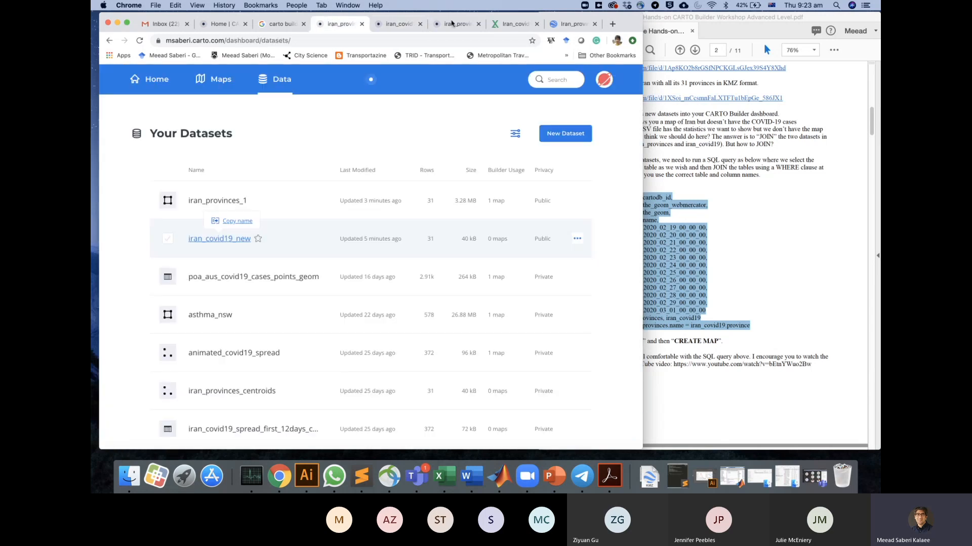
In the iran_provinces_1 query, change the _2020_02_19 column's table name to iran_covid19_new and copy that name.
{"action": "left_click", "coordinate": [452, 22]}
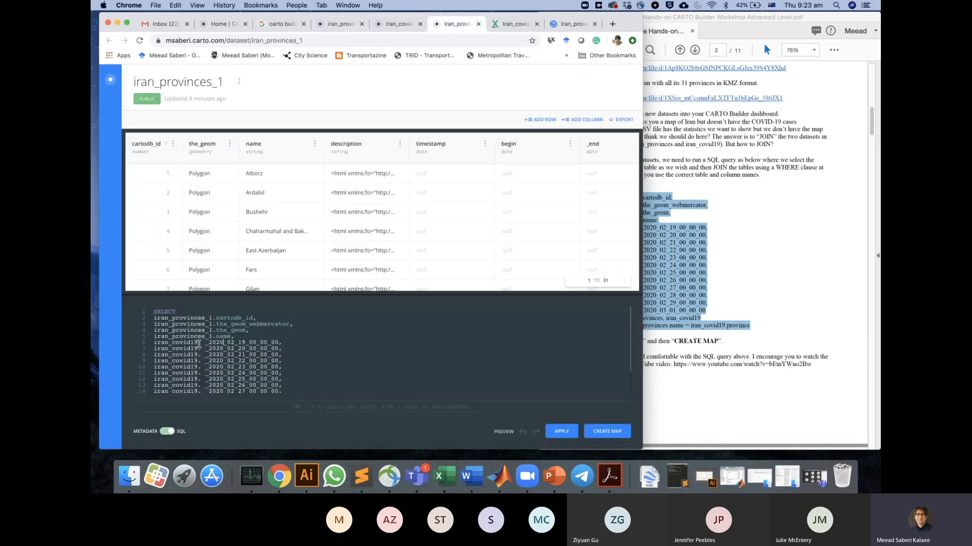
{"action": "left_click", "coordinate": [199, 343]}
{"action": "type", "text": "_new"}
{"action": "double_click", "coordinate": [159, 342]}
{"action": "key", "text": "super+c"}
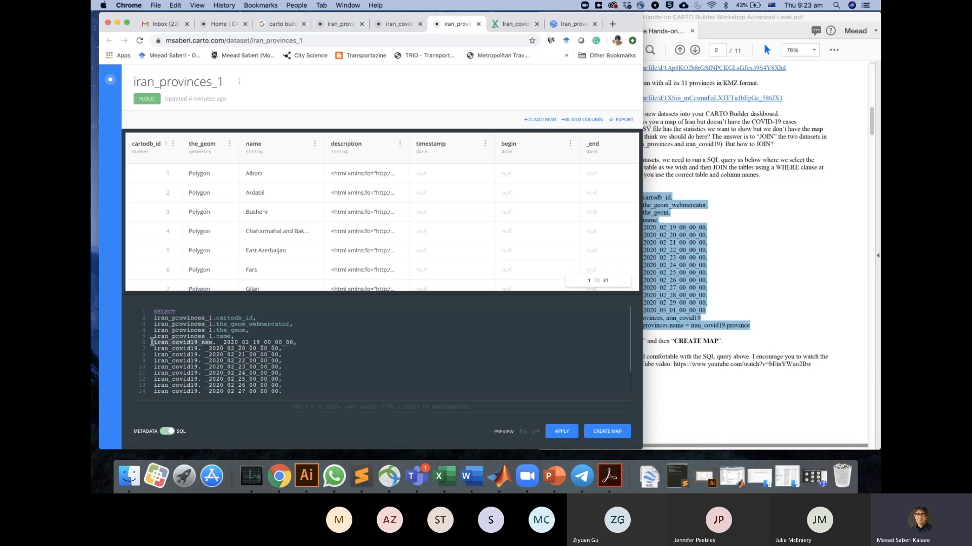
Replace the table name with iran_covid19_new for the query's columns dated 2020_02_20 through 2020_02_25.
{"action": "double_click", "coordinate": [196, 349]}
{"action": "key", "text": "super+v"}
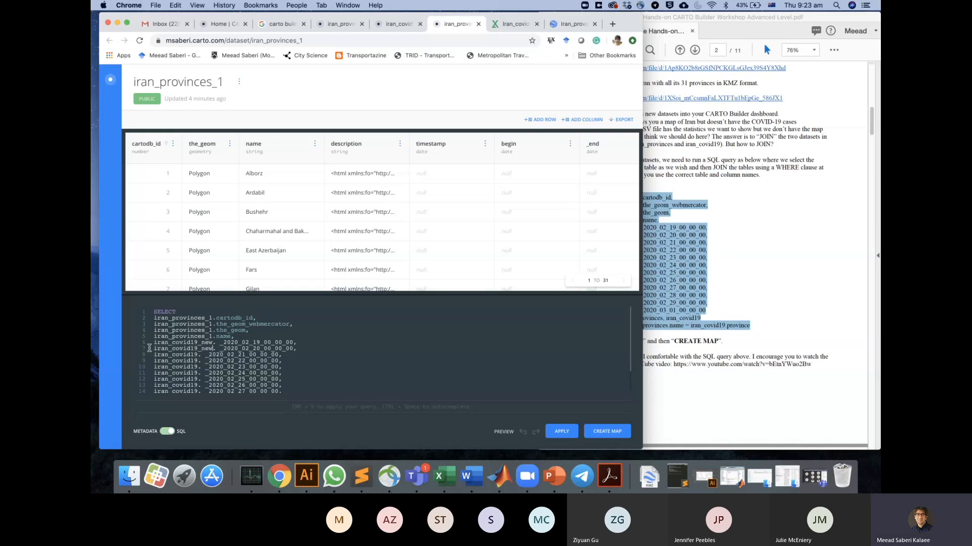
{"action": "double_click", "coordinate": [197, 354]}
{"action": "key", "text": "super+v"}
{"action": "double_click", "coordinate": [197, 361]}
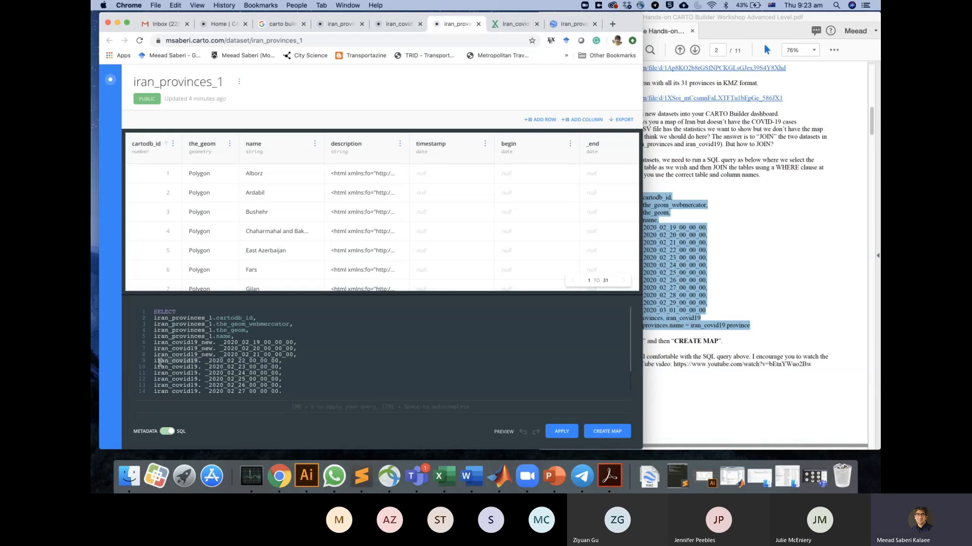
{"action": "key", "text": "super+v"}
{"action": "double_click", "coordinate": [197, 367]}
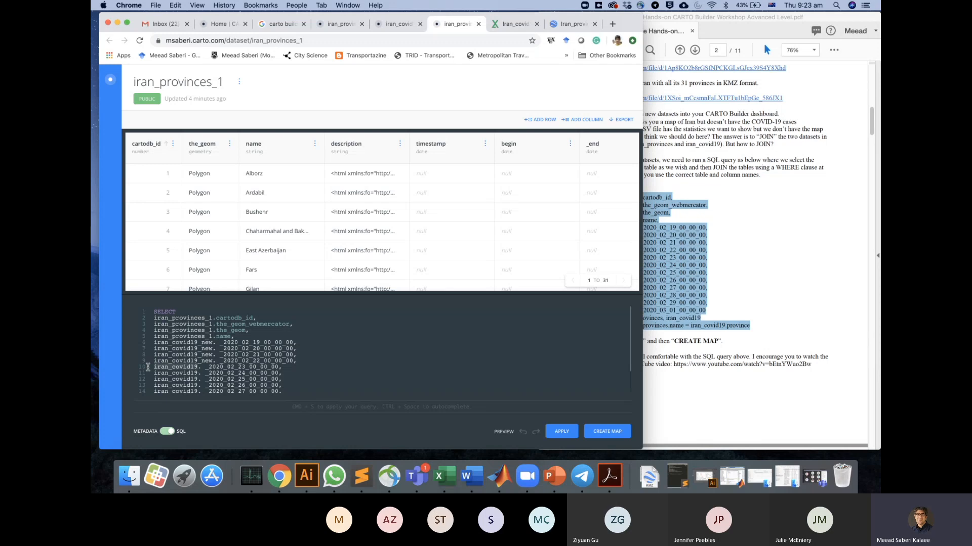
{"action": "key", "text": "super+v"}
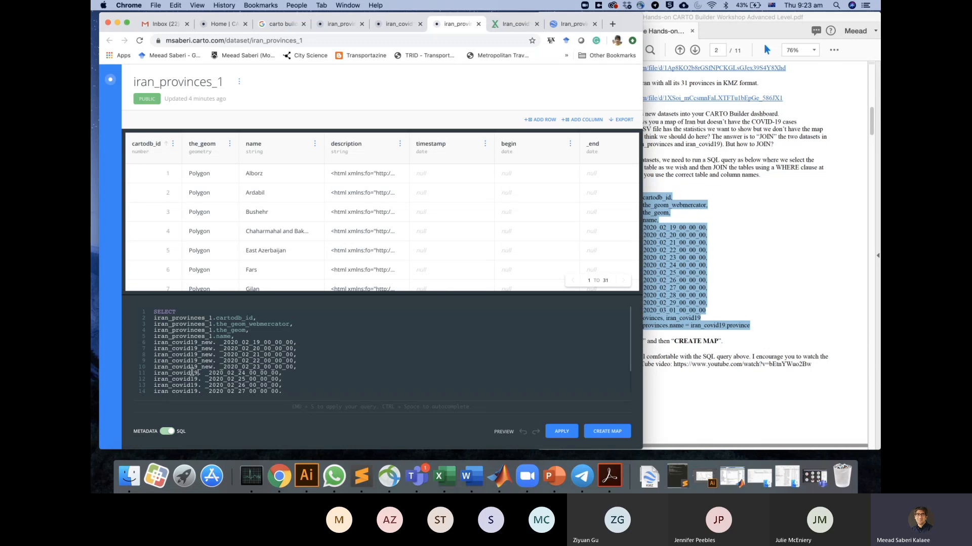
{"action": "double_click", "coordinate": [196, 373]}
{"action": "key", "text": "super+v"}
{"action": "double_click", "coordinate": [197, 379]}
{"action": "key", "text": "super+v"}
Replace the table name with iran_covid19_new for the query's columns dated 2020_02_26 and 2020_02_27.
{"action": "scroll", "coordinate": [197, 379], "scroll_direction": "down", "scroll_amount": 2}
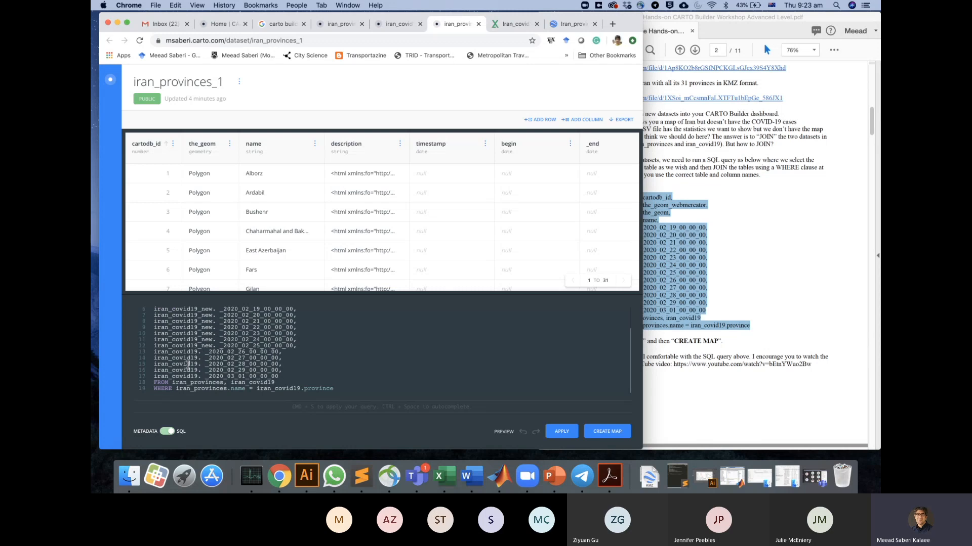
{"action": "double_click", "coordinate": [196, 352]}
{"action": "key", "text": "super+v"}
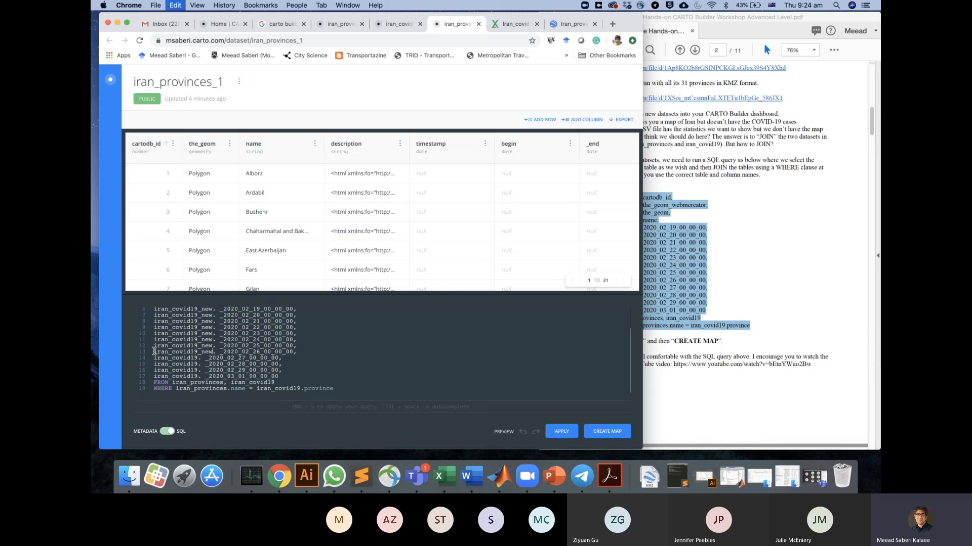
{"action": "double_click", "coordinate": [197, 358]}
{"action": "key", "text": "super+v"}
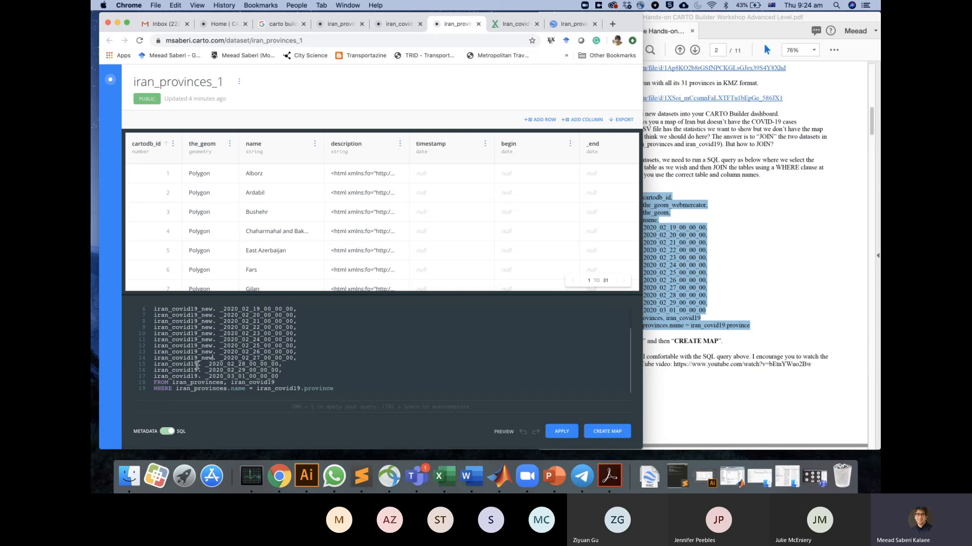
{"action": "left_click_drag", "start_coordinate": [198, 365], "coordinate": [147, 368]}
{"action": "key", "text": "super+v"}
{"action": "key", "text": "super+z"}
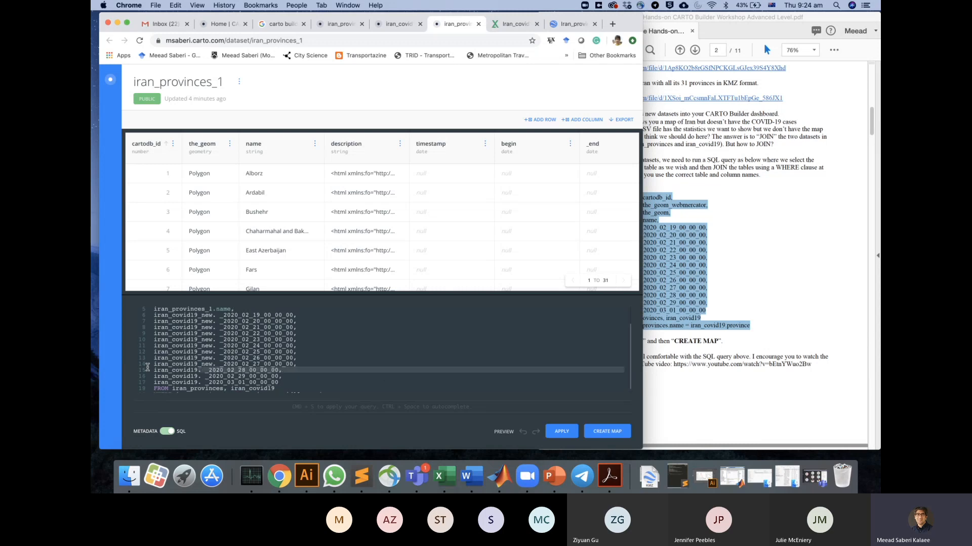
Replace the table name with iran_covid19_new for the query's columns dated 2020_02_28, 2020_02_29 and 2020_03_01.
{"action": "left_click", "coordinate": [200, 368]}
{"action": "left_click_drag", "start_coordinate": [199, 371], "coordinate": [156, 372]}
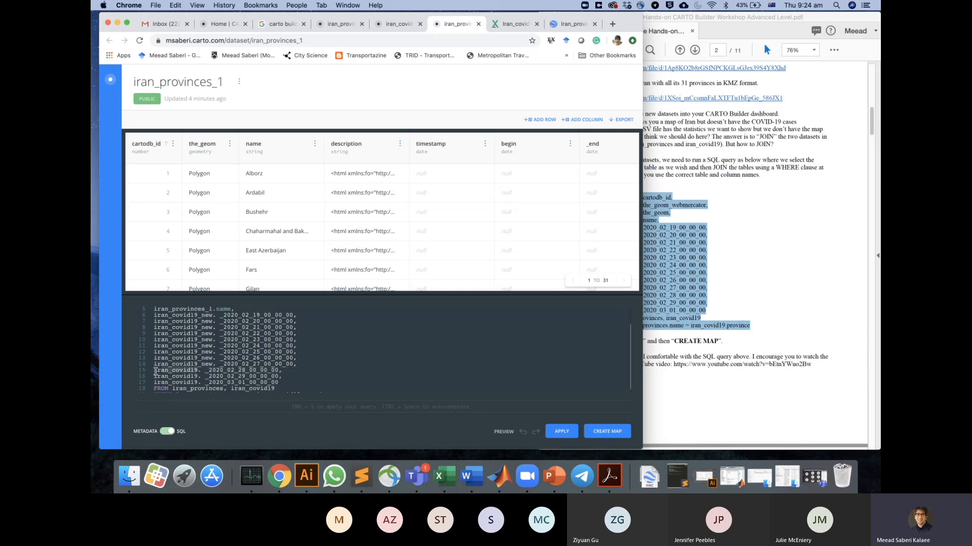
{"action": "key", "text": "super+v"}
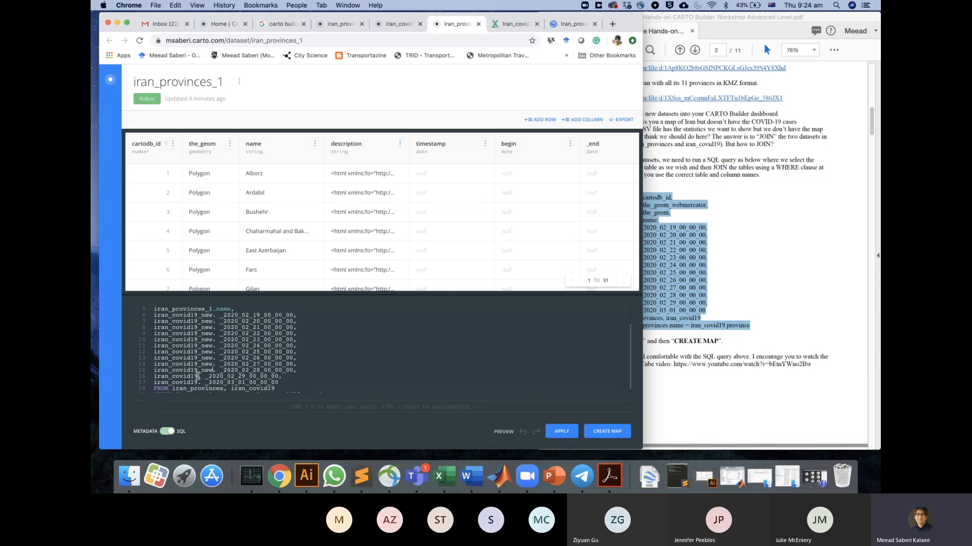
{"action": "left_click_drag", "start_coordinate": [197, 376], "coordinate": [154, 383]}
{"action": "key", "text": "super+v"}
{"action": "key", "text": "super+v"}
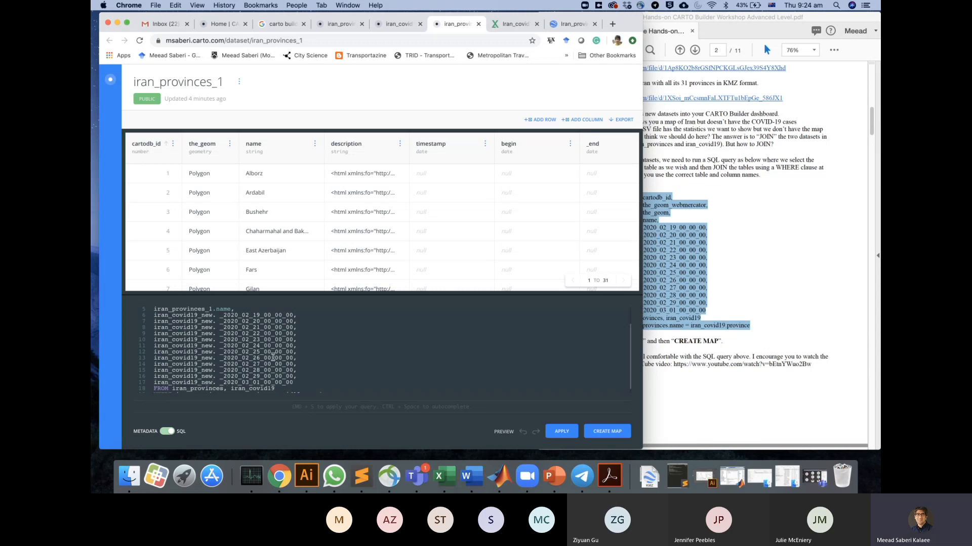
Review the edited SELECT clause and the table names in the query's FROM clause.
{"action": "scroll", "coordinate": [272, 326], "scroll_direction": "up", "scroll_amount": 2}
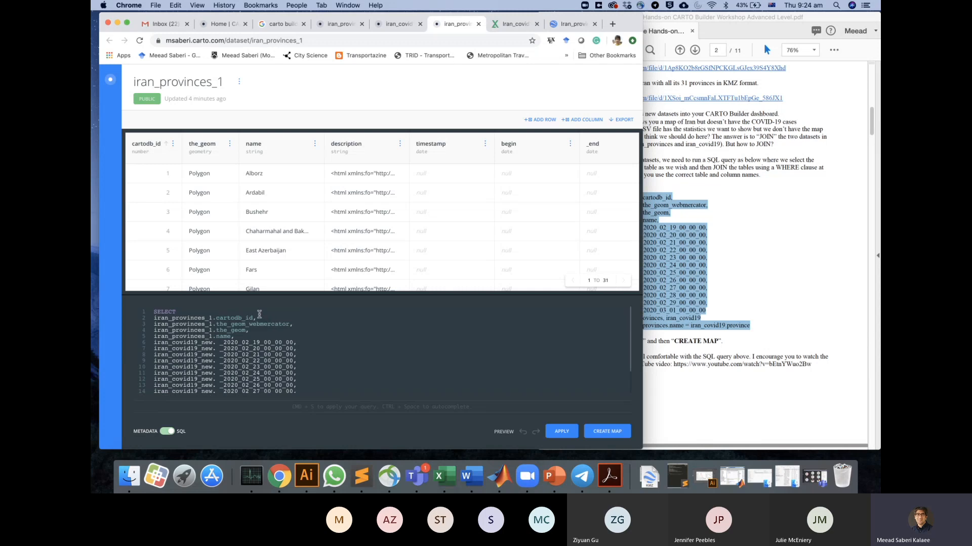
{"action": "scroll", "coordinate": [288, 339], "scroll_direction": "down", "scroll_amount": 2}
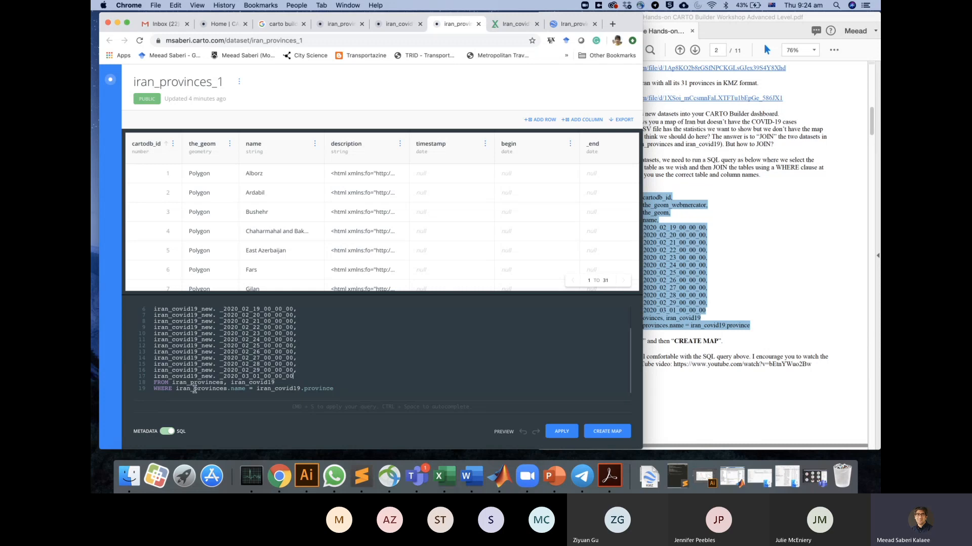
{"action": "left_click_drag", "start_coordinate": [154, 383], "coordinate": [274, 383]}
{"action": "scroll", "coordinate": [219, 327], "scroll_direction": "up", "scroll_amount": 2}
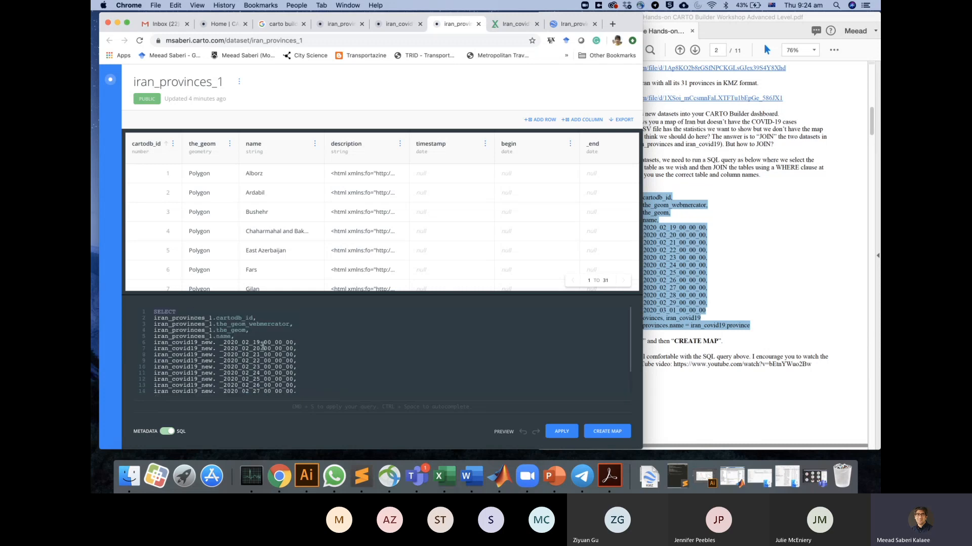
Update the query's FROM clause to use the table names iran_provinces_1 and iran_covid19_new.
{"action": "scroll", "coordinate": [262, 348], "scroll_direction": "down", "scroll_amount": 2}
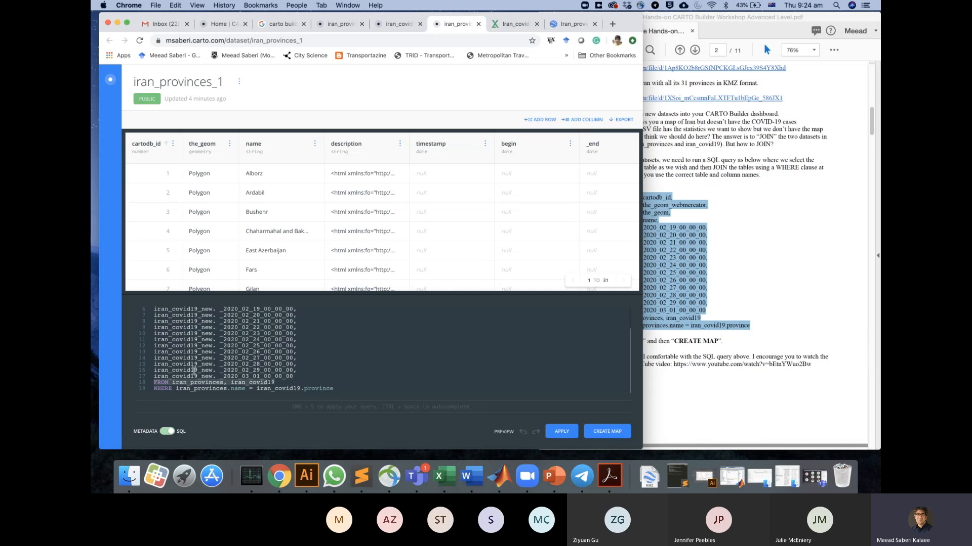
{"action": "left_click", "coordinate": [156, 383]}
{"action": "left_click_drag", "start_coordinate": [156, 383], "coordinate": [280, 383]}
{"action": "left_click", "coordinate": [281, 383]}
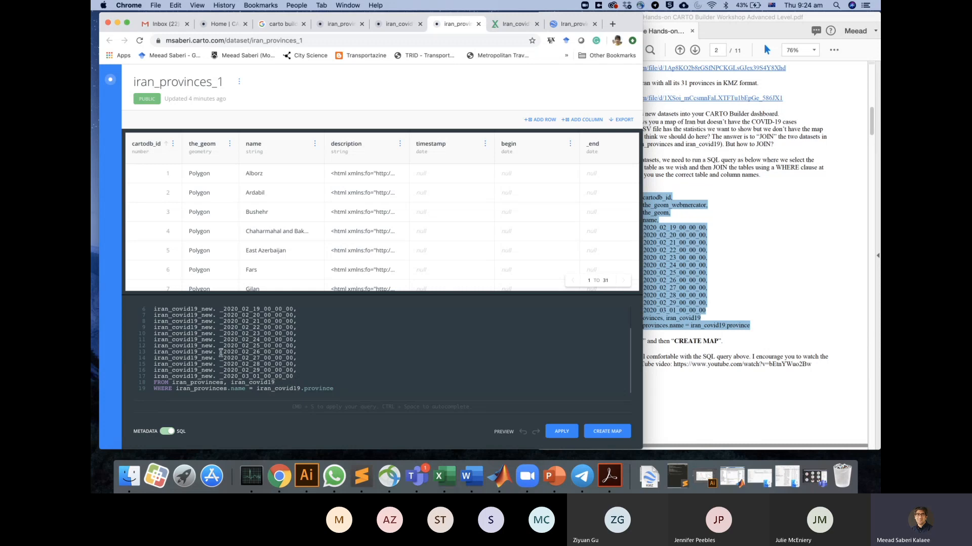
{"action": "left_click", "coordinate": [222, 382]}
{"action": "type", "text": "_1"}
{"action": "key", "text": "super+v"}
Change the province table name in the query's WHERE clause to iran_provinces_1.
{"action": "triple_click", "coordinate": [197, 392]}
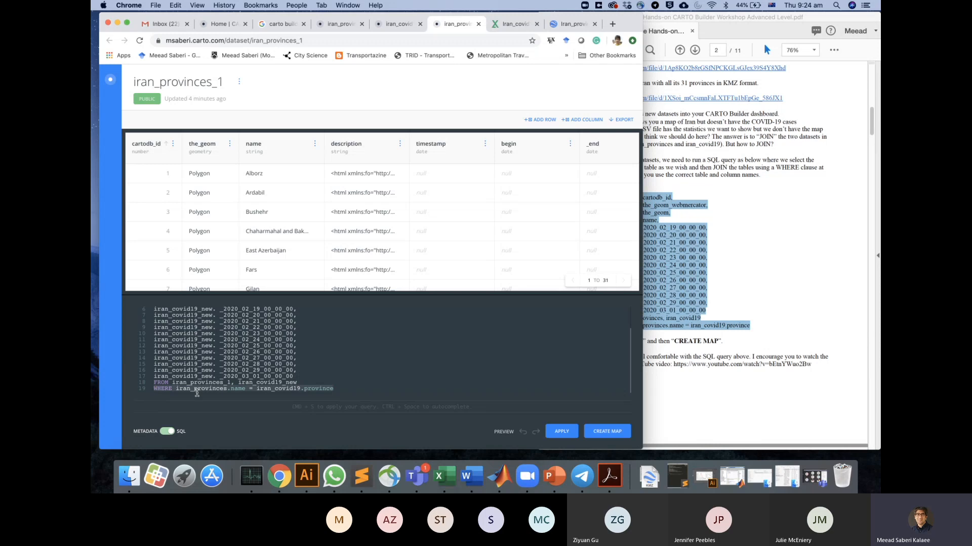
{"action": "left_click_drag", "start_coordinate": [197, 393], "coordinate": [343, 389]}
{"action": "left_click", "coordinate": [343, 389]}
{"action": "left_click_drag", "start_coordinate": [225, 389], "coordinate": [155, 390]}
{"action": "left_click", "coordinate": [155, 390]}
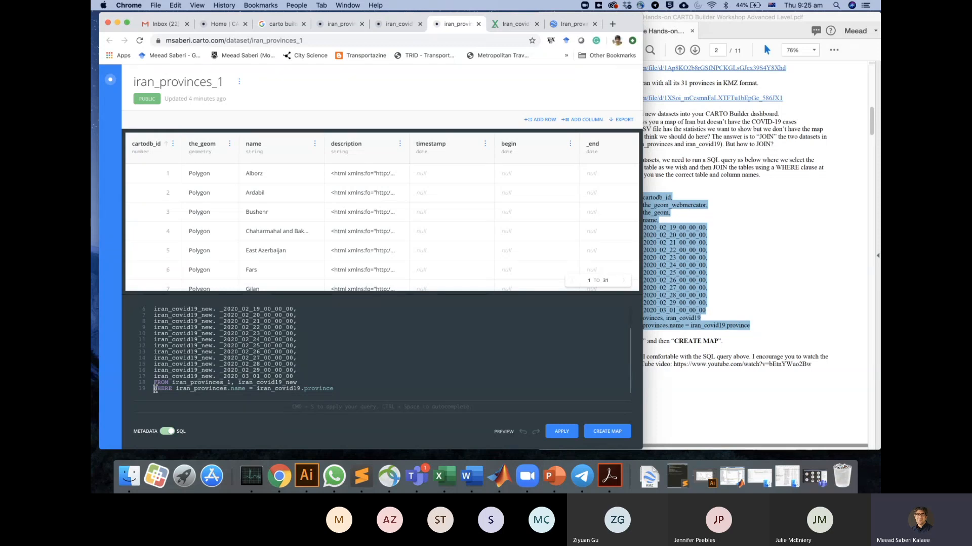
{"action": "left_click_drag", "start_coordinate": [176, 389], "coordinate": [339, 390]}
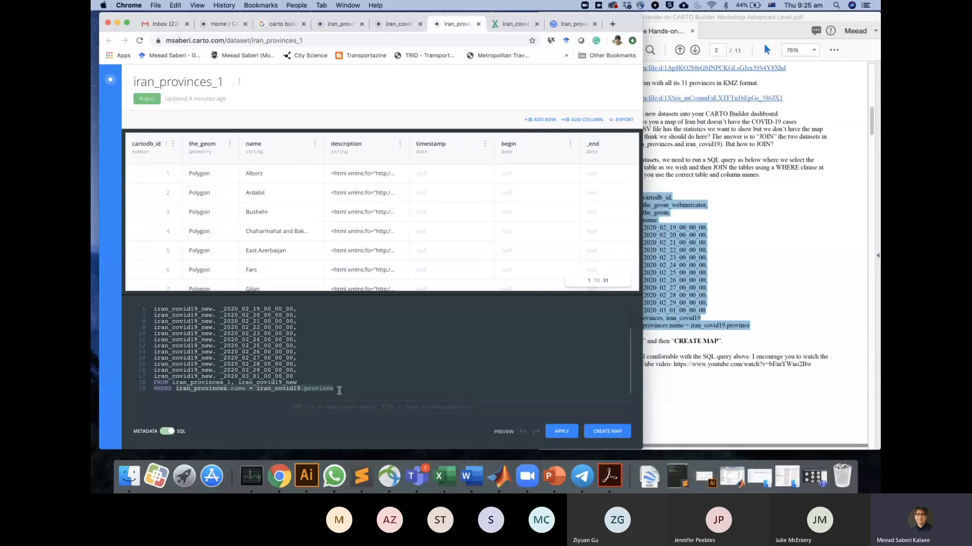
{"action": "left_click", "coordinate": [339, 390]}
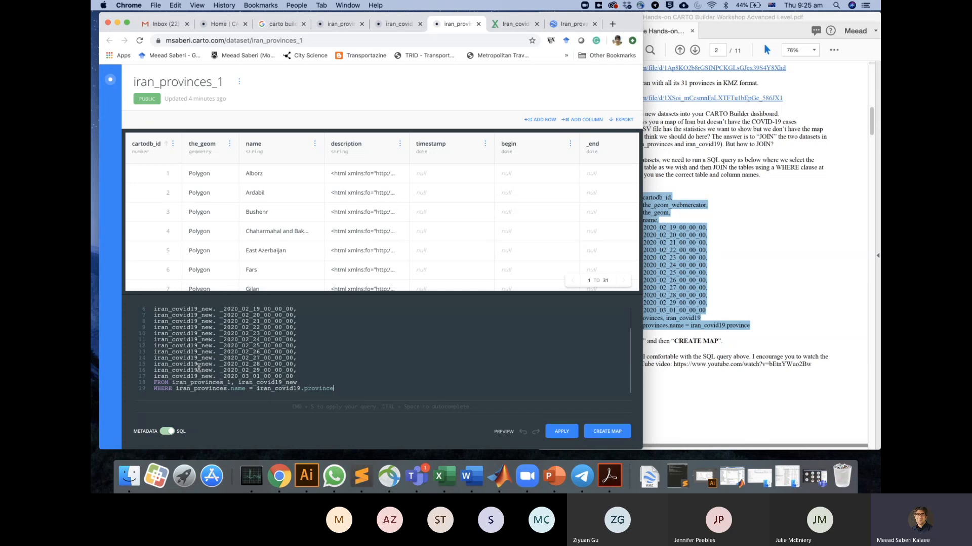
{"action": "left_click_drag", "start_coordinate": [177, 391], "coordinate": [243, 389]}
{"action": "type", "text": "_"}
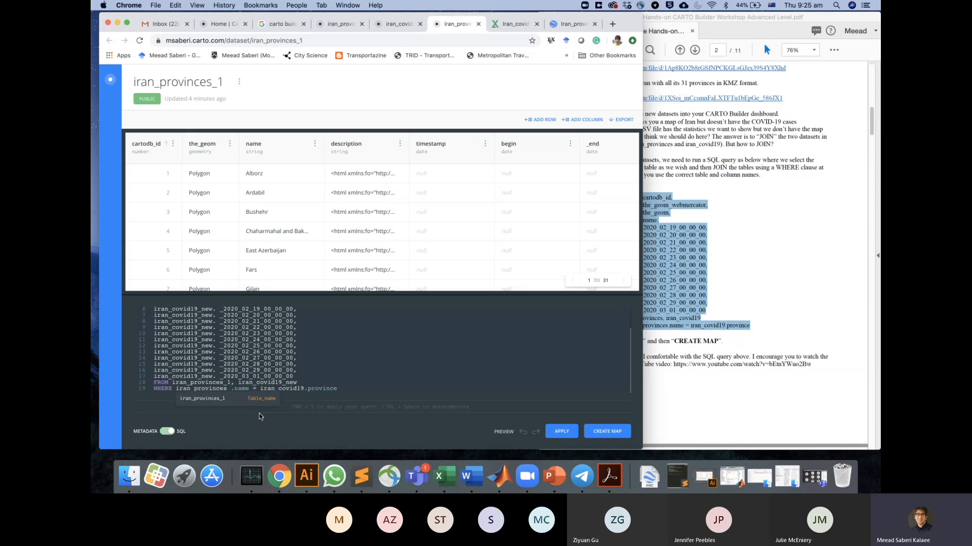
{"action": "type", "text": "1"}
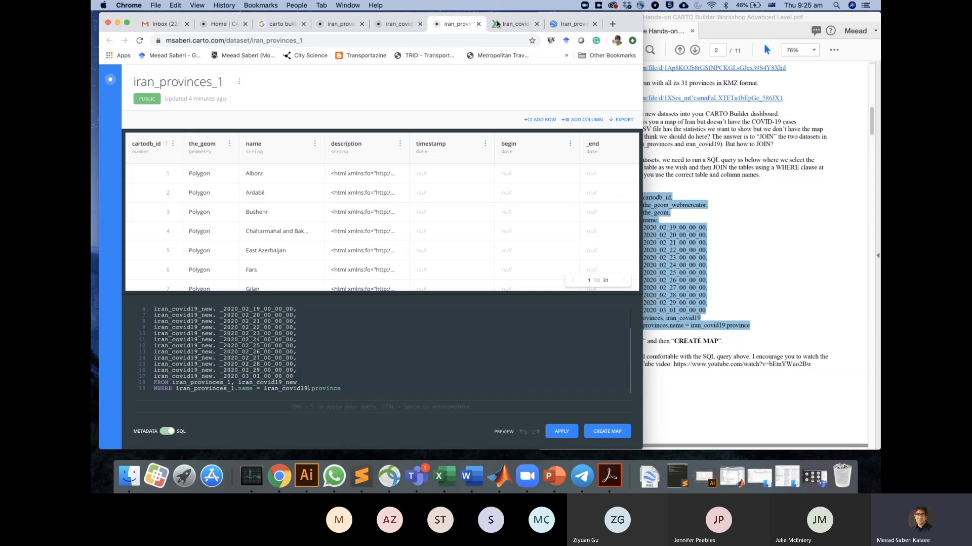
Check the province column name in the iran_covid19_new dataset and change the WHERE clause's second table to iran_covid19_new.
{"action": "left_click", "coordinate": [398, 24]}
{"action": "scroll", "coordinate": [307, 183], "scroll_direction": "left", "scroll_amount": 15}
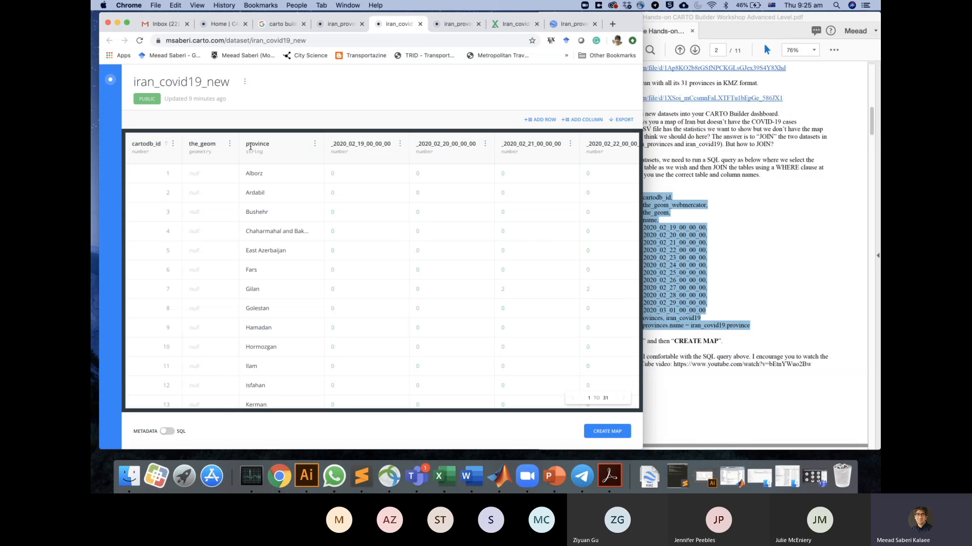
{"action": "double_click", "coordinate": [267, 144]}
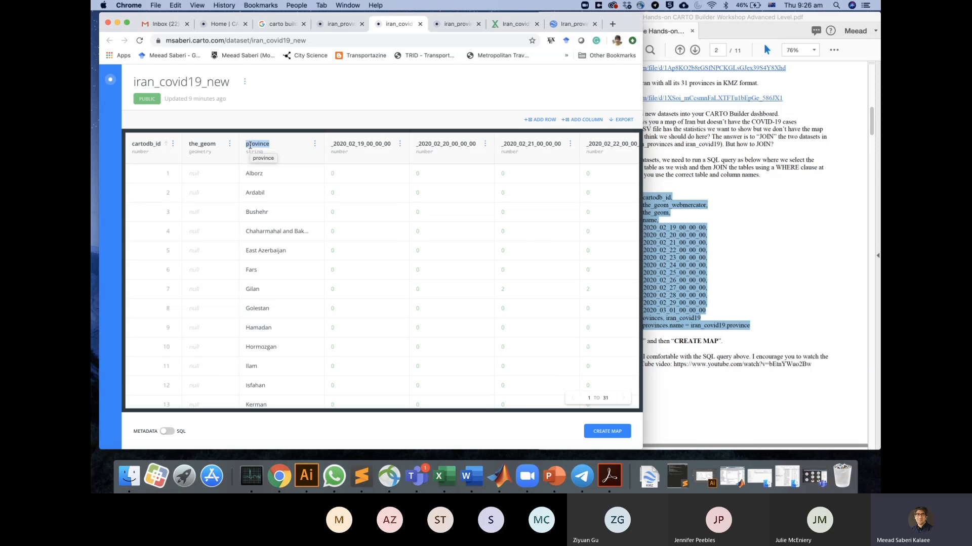
{"action": "left_click", "coordinate": [447, 26]}
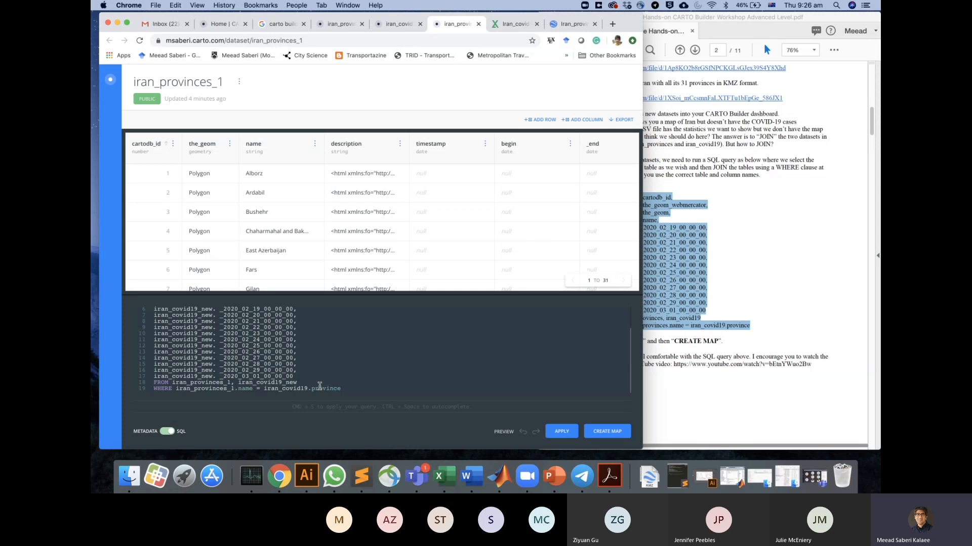
{"action": "type", "text": "_new"}
{"action": "left_click_drag", "start_coordinate": [356, 388], "coordinate": [177, 390]}
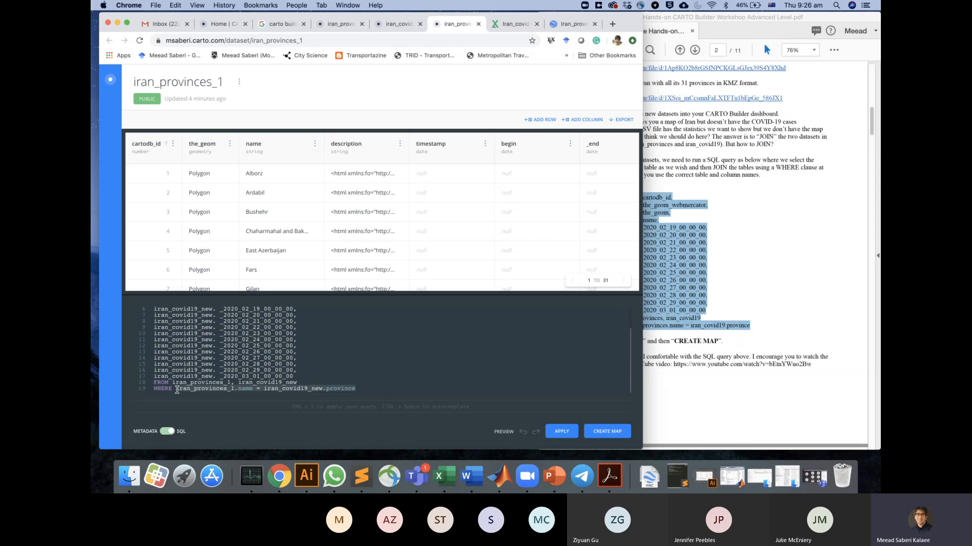
{"action": "left_click", "coordinate": [373, 388]}
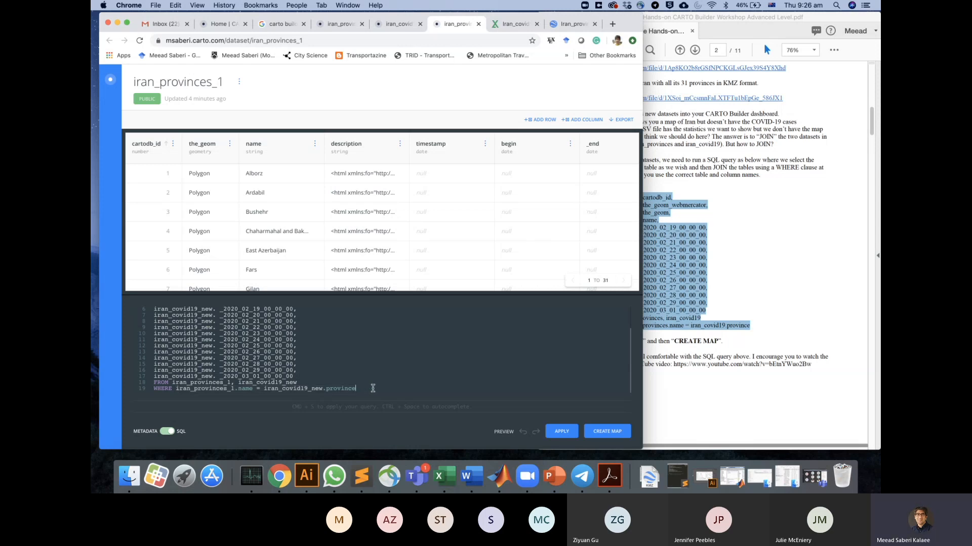
Apply the join query to iran_provinces_1 and hide the SQL editor to show the full data table.
{"action": "left_click", "coordinate": [561, 431]}
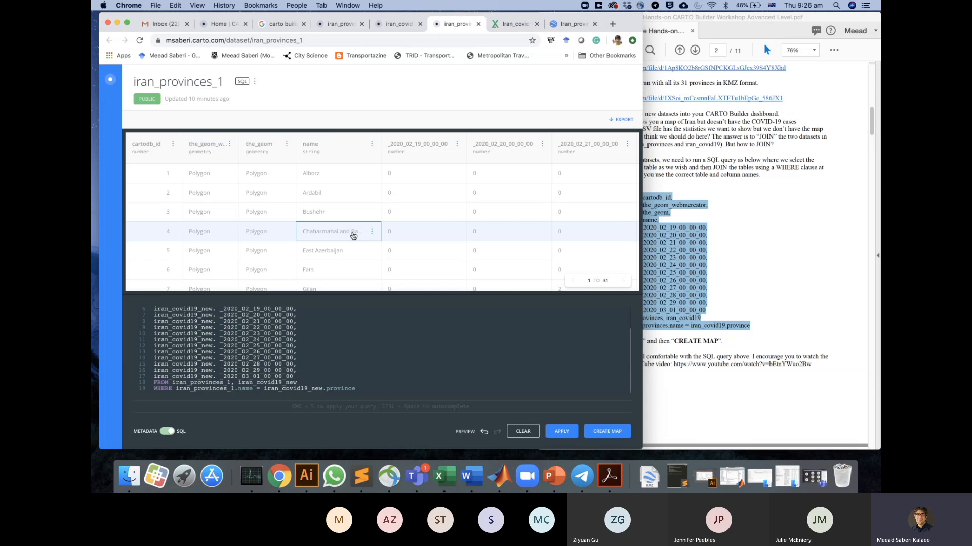
{"action": "left_click", "coordinate": [167, 433]}
{"action": "left_click", "coordinate": [168, 433]}
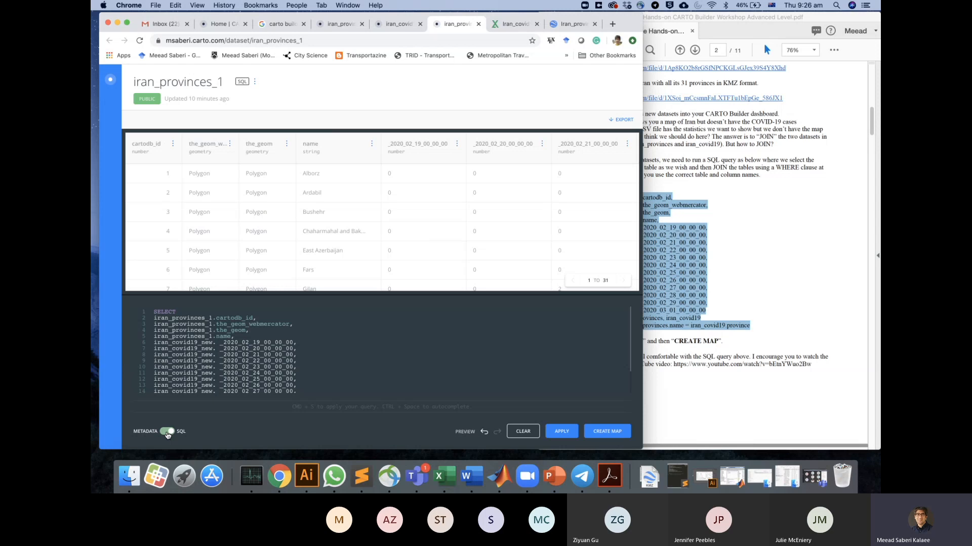
{"action": "left_click", "coordinate": [167, 433]}
{"action": "left_click", "coordinate": [167, 433]}
{"action": "left_click", "coordinate": [167, 433]}
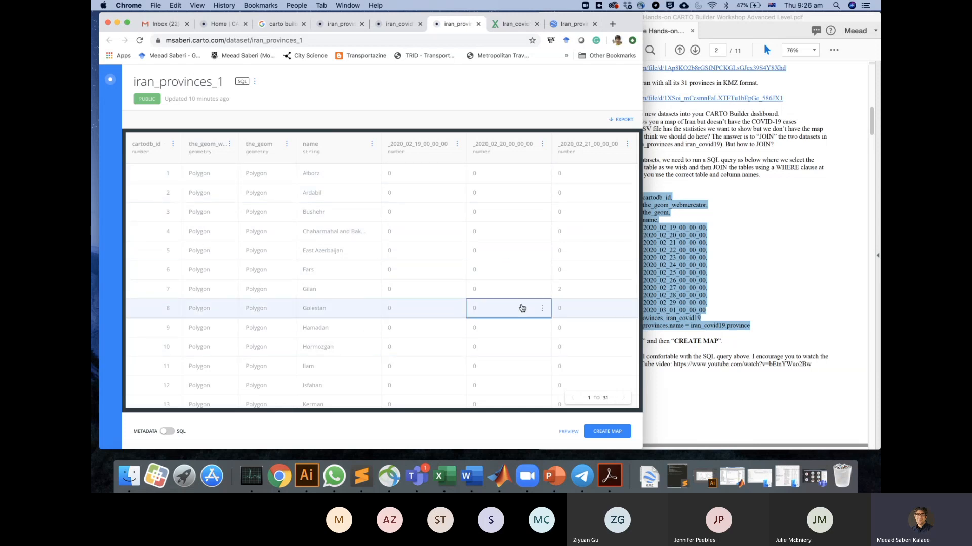
Examine the joined table's provinces and dated columns, the query's join condition, and the workshop instructions in Acrobat.
{"action": "scroll", "coordinate": [525, 308], "scroll_direction": "right", "scroll_amount": 2}
{"action": "scroll", "coordinate": [525, 308], "scroll_direction": "right", "scroll_amount": 5}
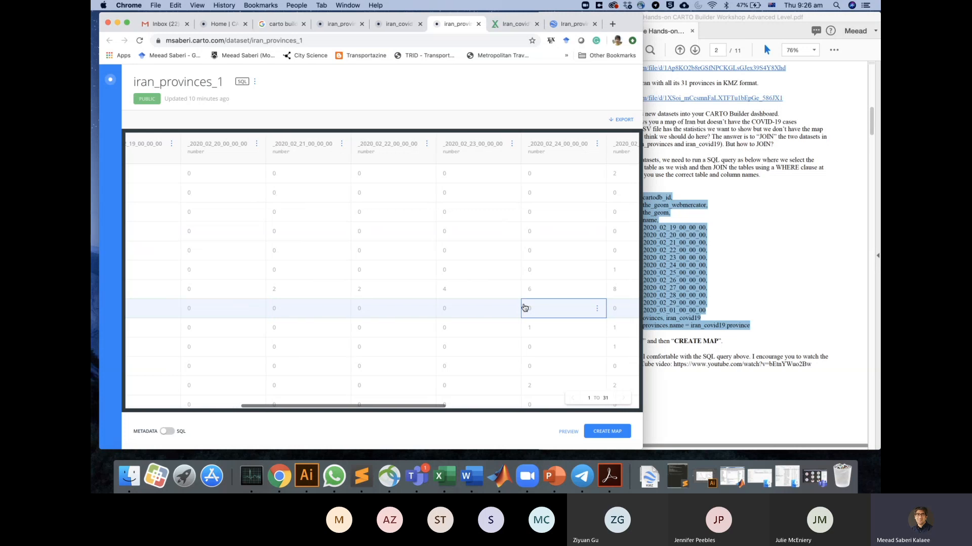
{"action": "scroll", "coordinate": [525, 308], "scroll_direction": "left", "scroll_amount": 7}
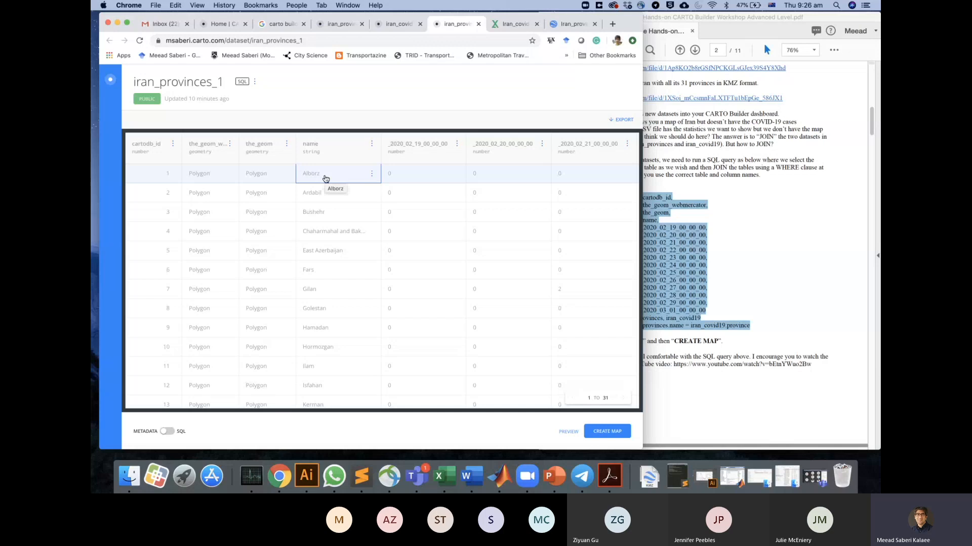
{"action": "scroll", "coordinate": [499, 221], "scroll_direction": "right", "scroll_amount": 4}
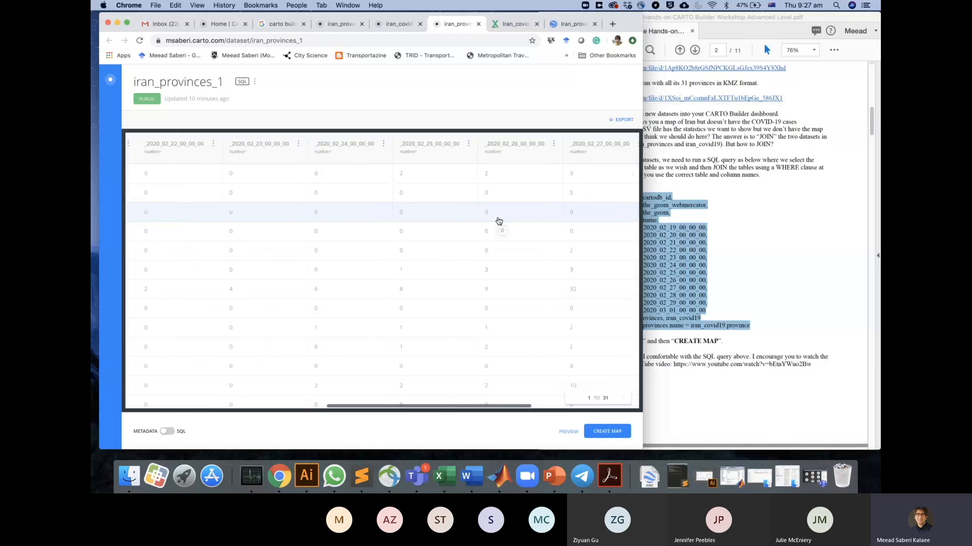
{"action": "scroll", "coordinate": [499, 221], "scroll_direction": "left", "scroll_amount": 4}
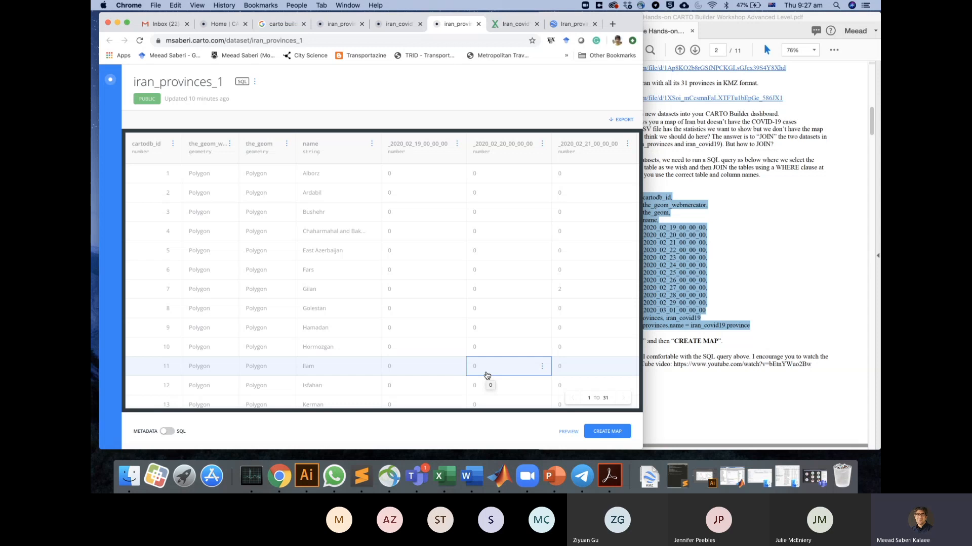
{"action": "left_click", "coordinate": [168, 431]}
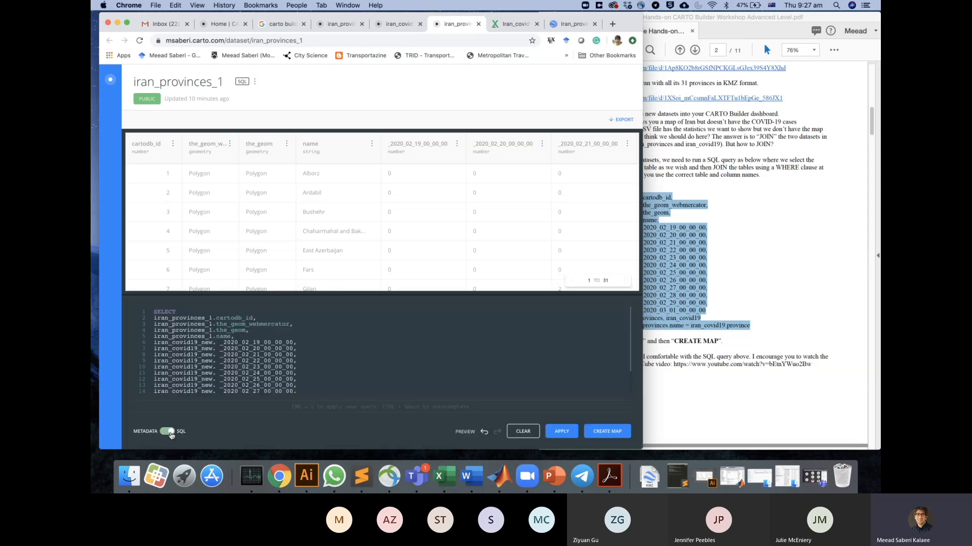
{"action": "scroll", "coordinate": [232, 371], "scroll_direction": "down", "scroll_amount": 3}
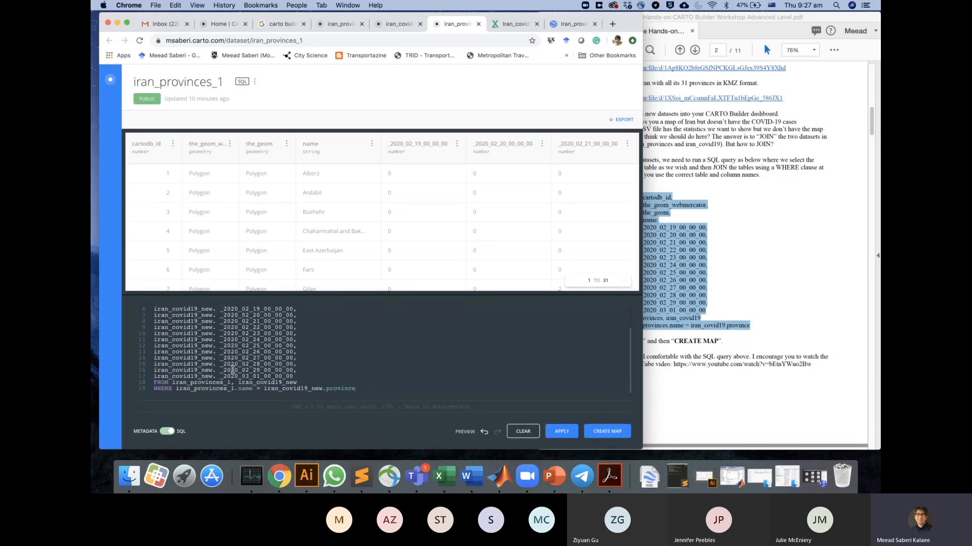
{"action": "left_click", "coordinate": [721, 341]}
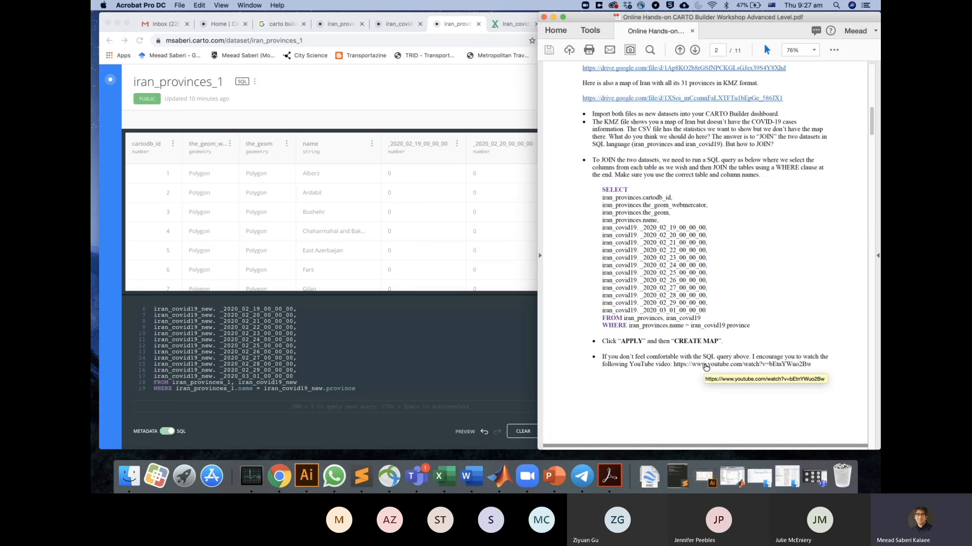
Switch back to Chrome and create a map from the joined iran_provinces_1 query result.
{"action": "left_click", "coordinate": [465, 348]}
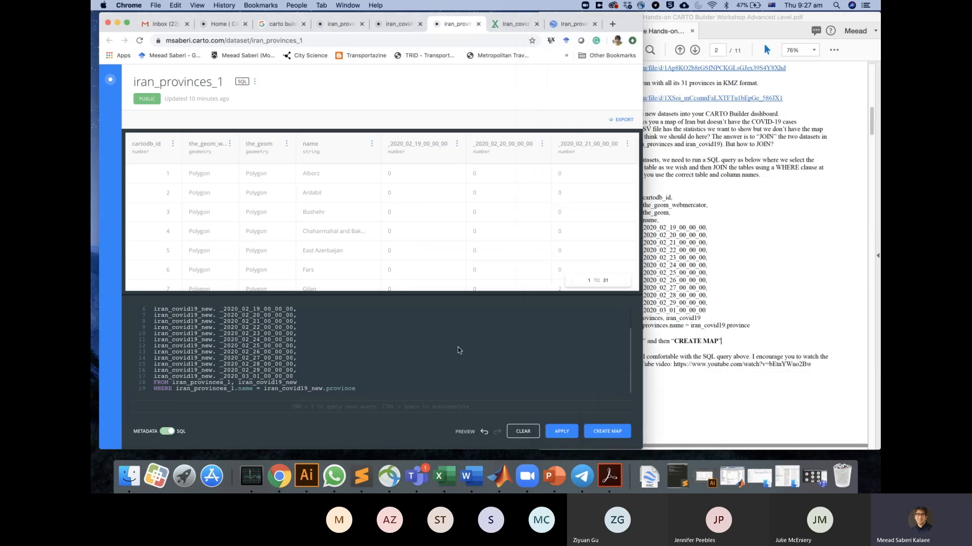
{"action": "left_click", "coordinate": [167, 431]}
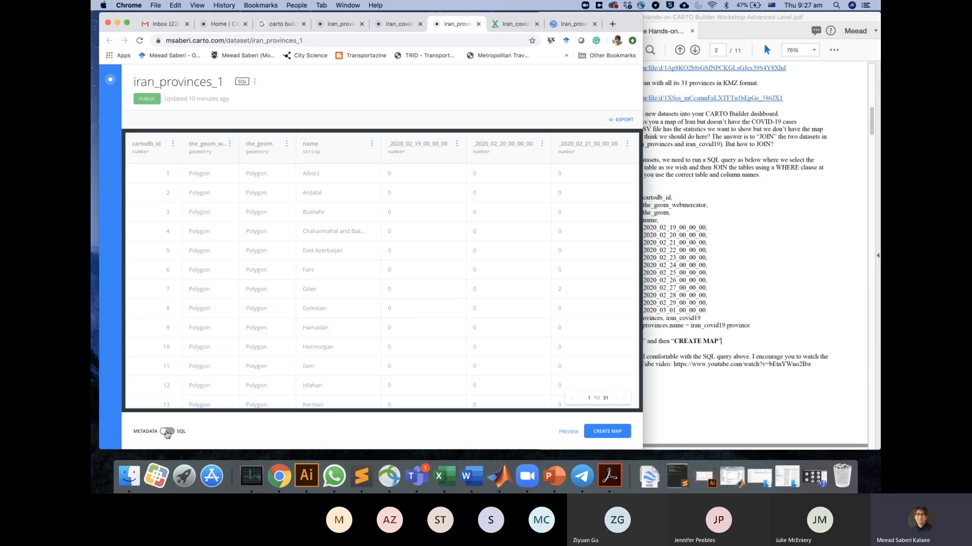
{"action": "left_click", "coordinate": [607, 432]}
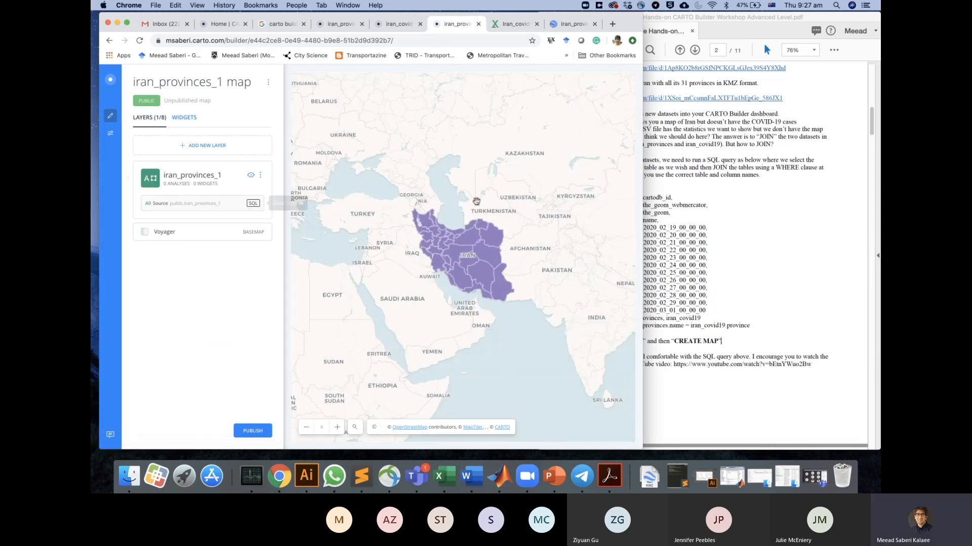
Style the iran_provinces_1 layer's polygon color by value using the _2020_02_19_00_00_00 column.
{"action": "left_click", "coordinate": [189, 180]}
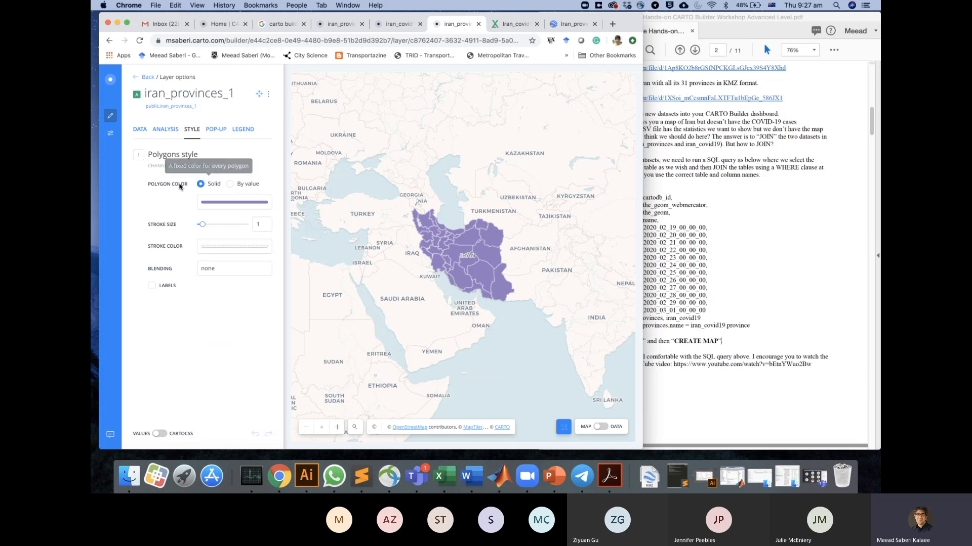
{"action": "left_click", "coordinate": [230, 185]}
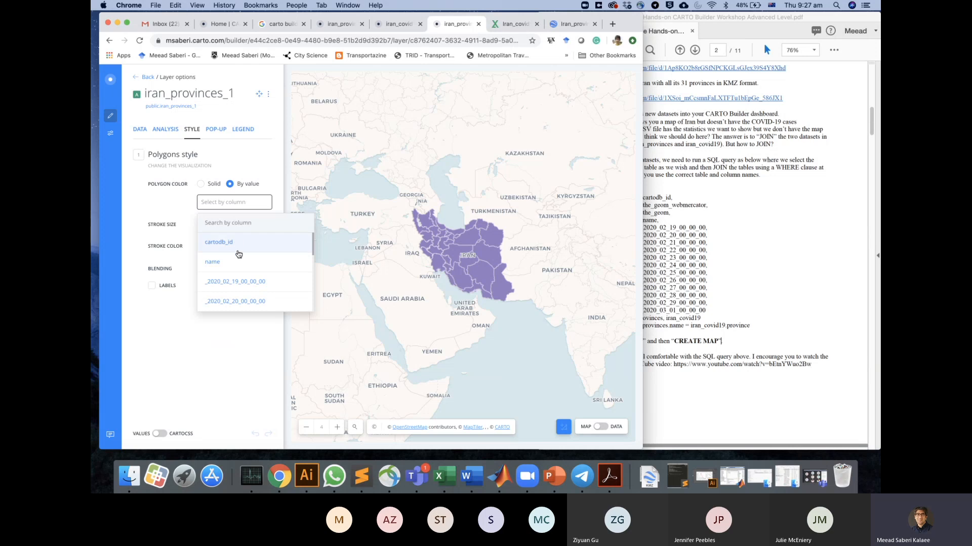
{"action": "left_click", "coordinate": [240, 286]}
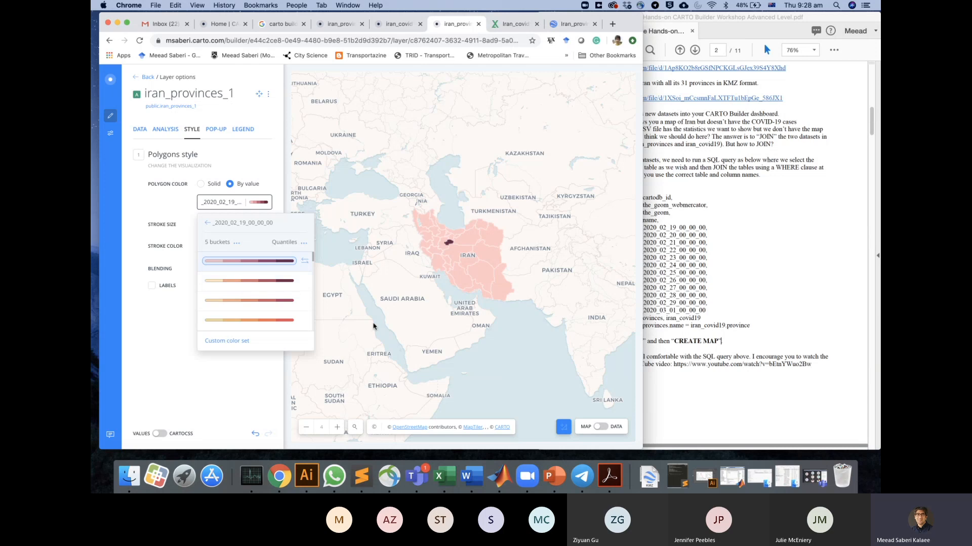
{"action": "left_click", "coordinate": [430, 315]}
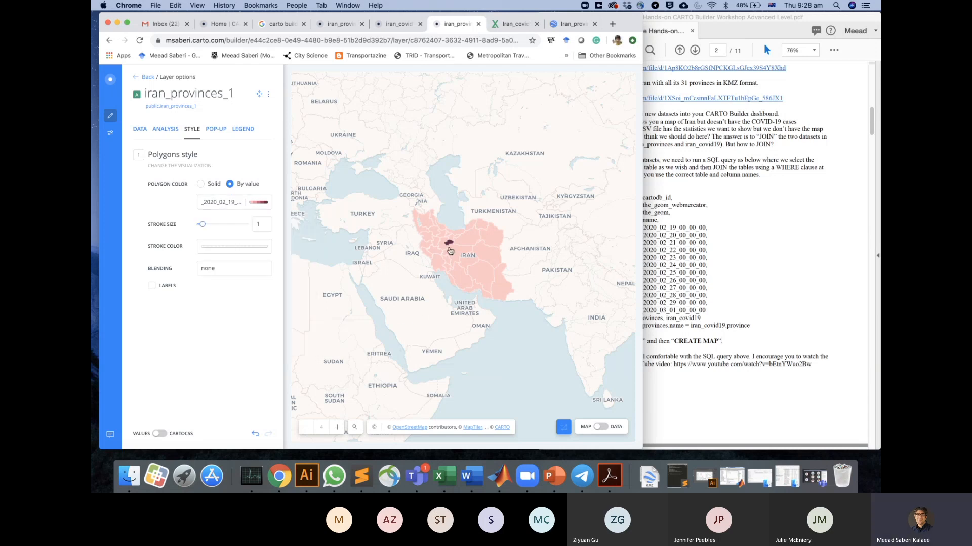
{"action": "left_click", "coordinate": [337, 427]}
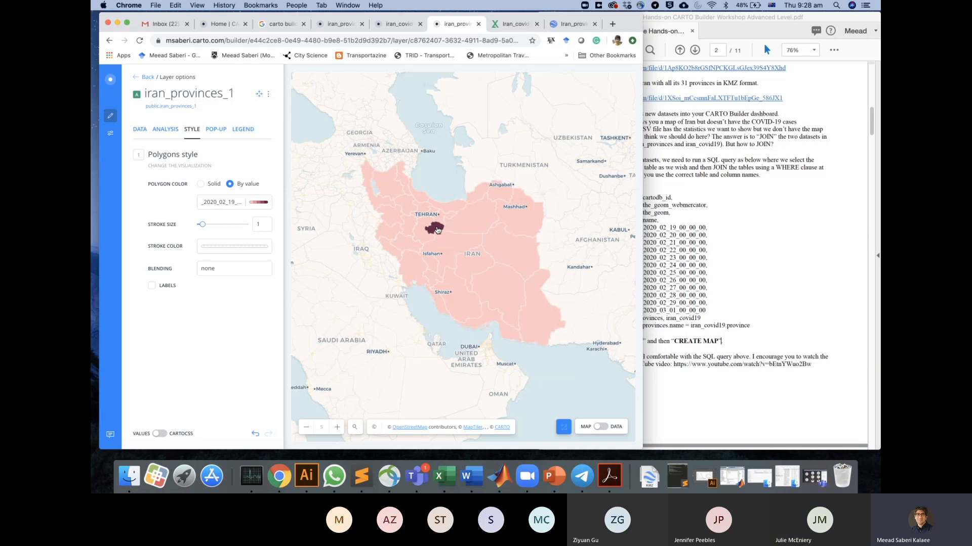
Switch the column that colors the province polygons to _2020_02_20_00_00_00.
{"action": "left_click", "coordinate": [224, 209]}
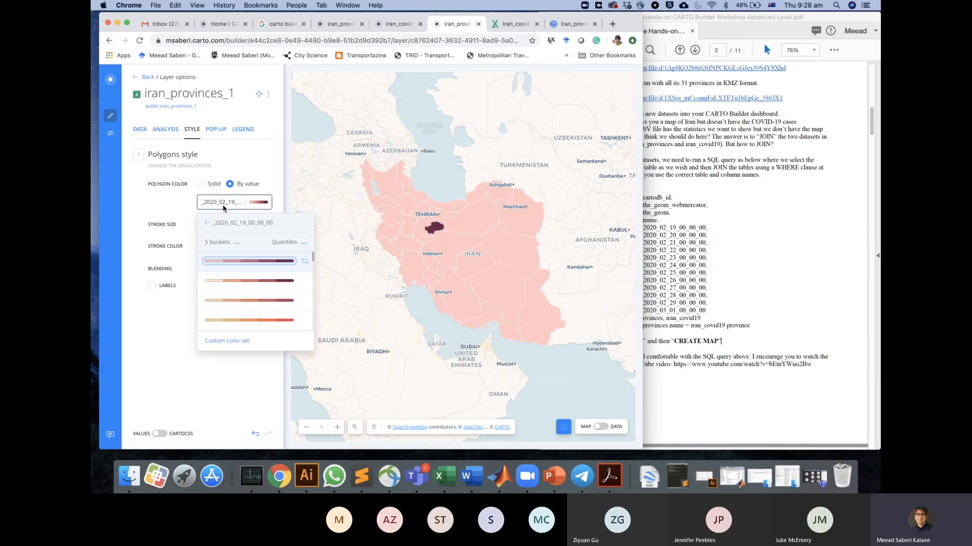
{"action": "left_click", "coordinate": [189, 214]}
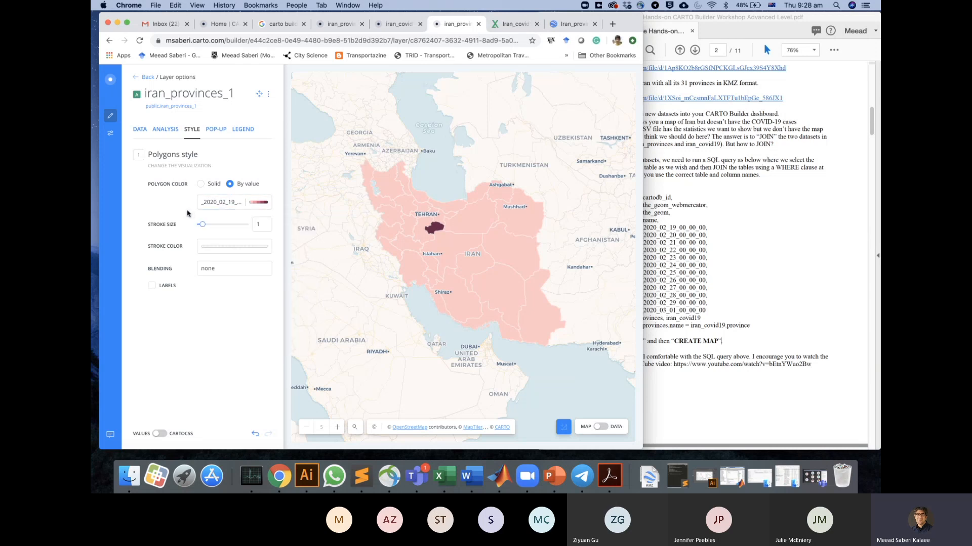
{"action": "left_click", "coordinate": [205, 206]}
{"action": "left_click", "coordinate": [206, 223]}
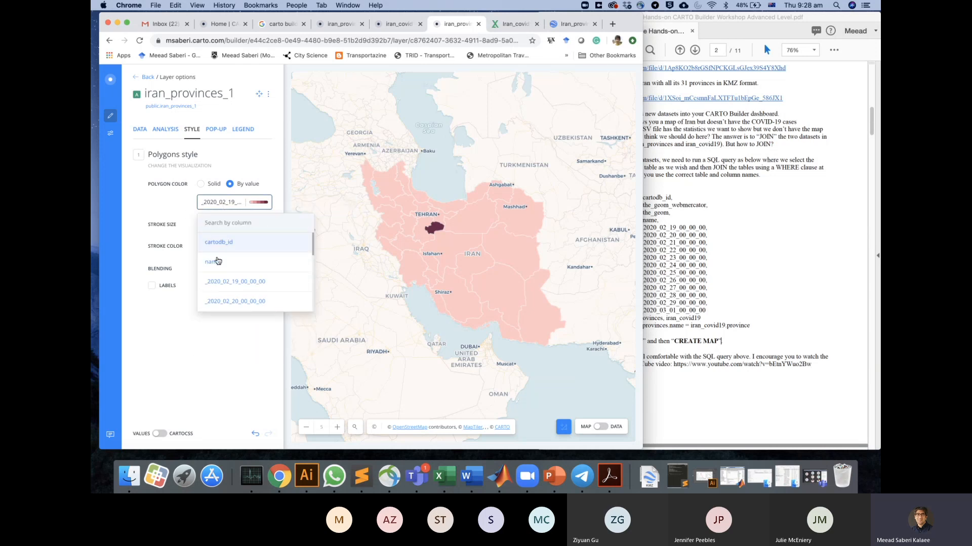
{"action": "left_click", "coordinate": [242, 301]}
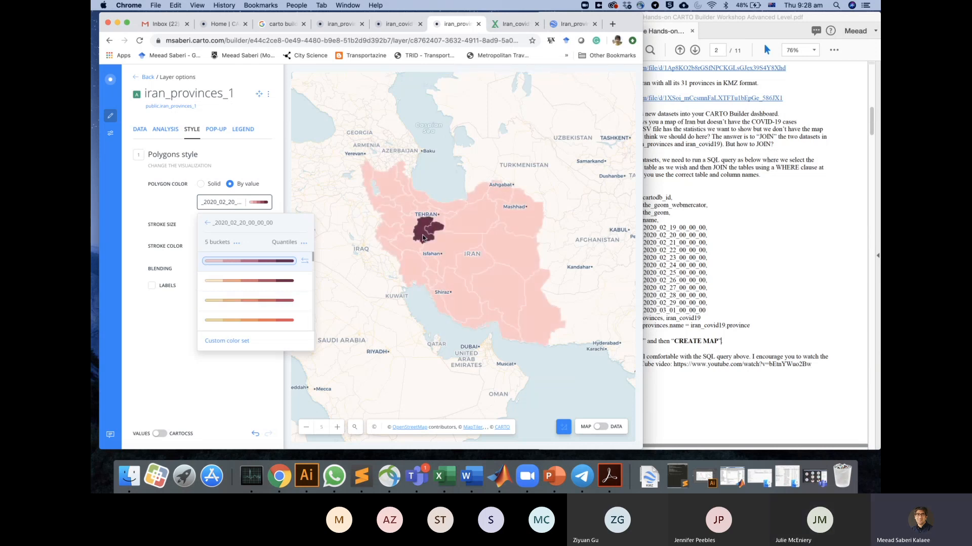
Switch the column that colors the province polygons to _2020_02_22_00_00_00.
{"action": "left_click", "coordinate": [208, 205]}
{"action": "left_click", "coordinate": [208, 205]}
{"action": "left_click", "coordinate": [208, 222]}
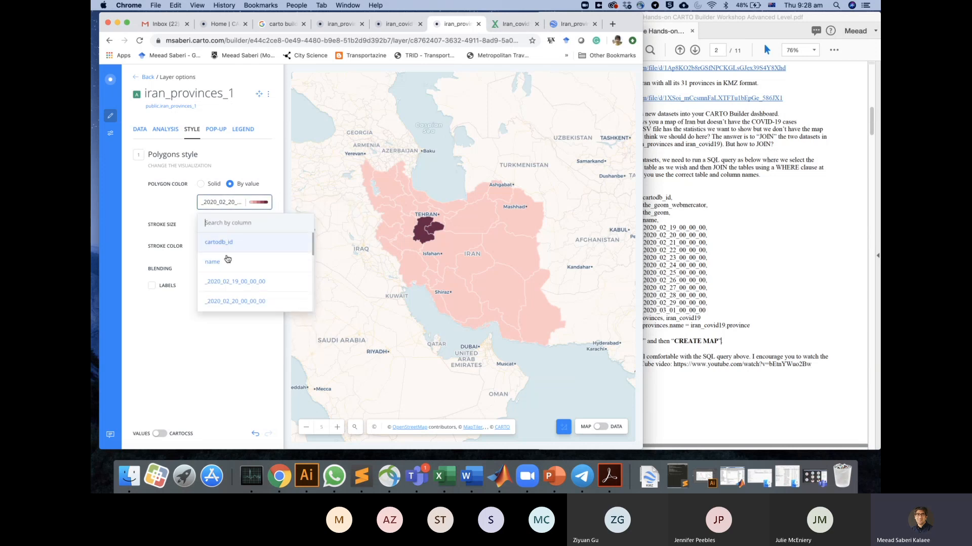
{"action": "scroll", "coordinate": [236, 291], "scroll_direction": "down", "scroll_amount": 1}
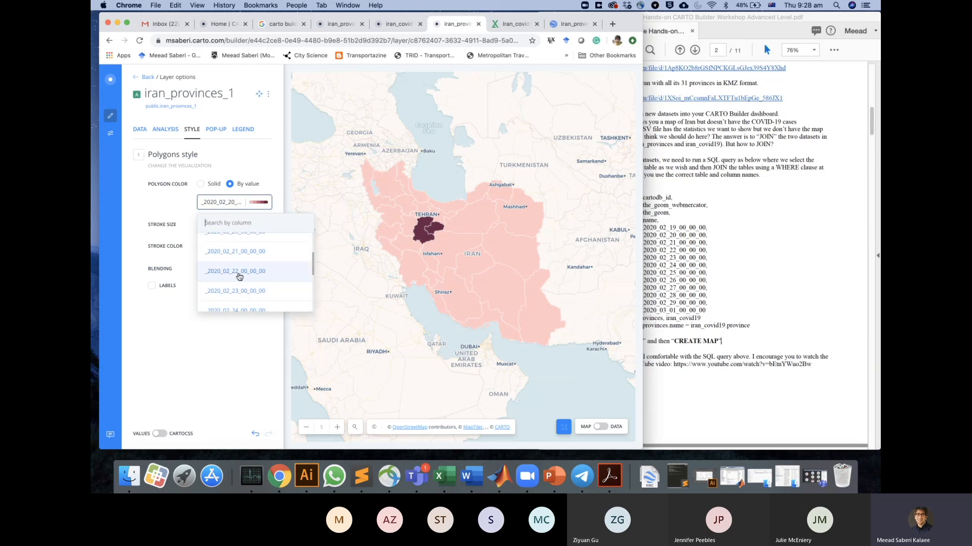
{"action": "left_click", "coordinate": [236, 272]}
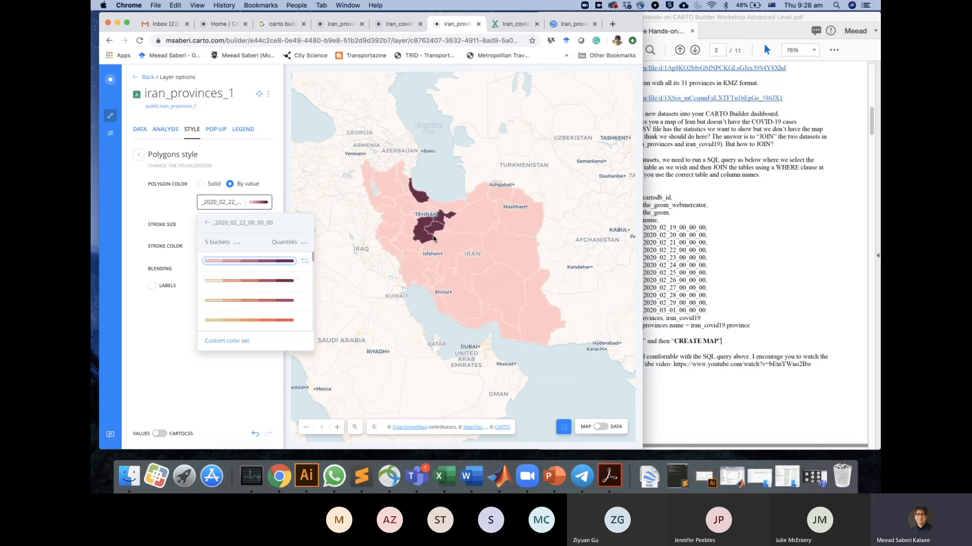
Color the province polygons by the _2020_02_23_00_00_00 column, followed by the _2020_02_24_00_00_00 column.
{"action": "left_click", "coordinate": [207, 223]}
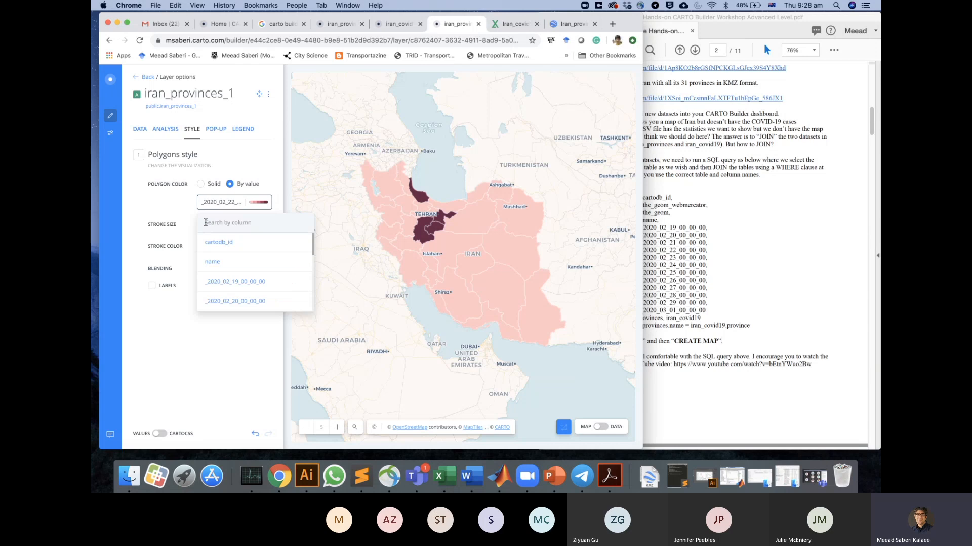
{"action": "scroll", "coordinate": [236, 270], "scroll_direction": "down", "scroll_amount": 3}
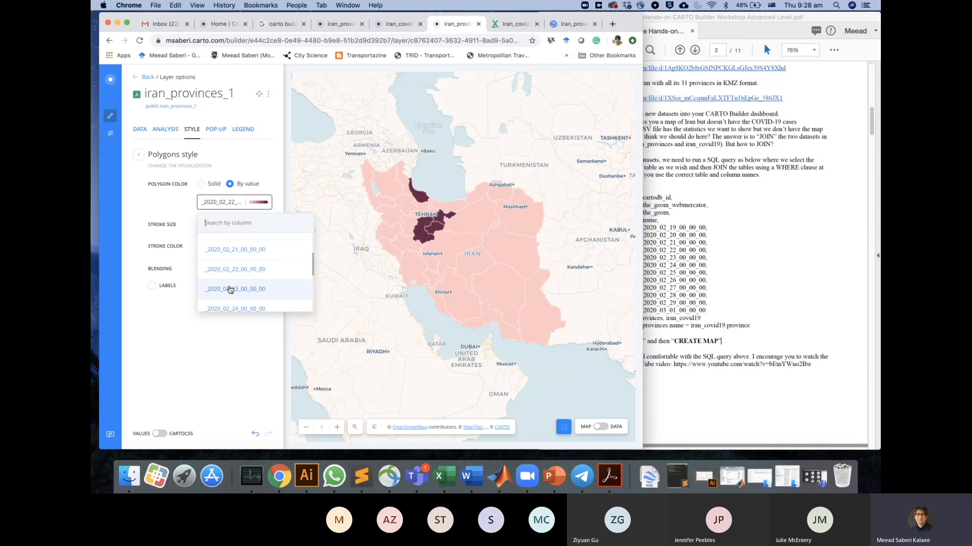
{"action": "left_click", "coordinate": [230, 288]}
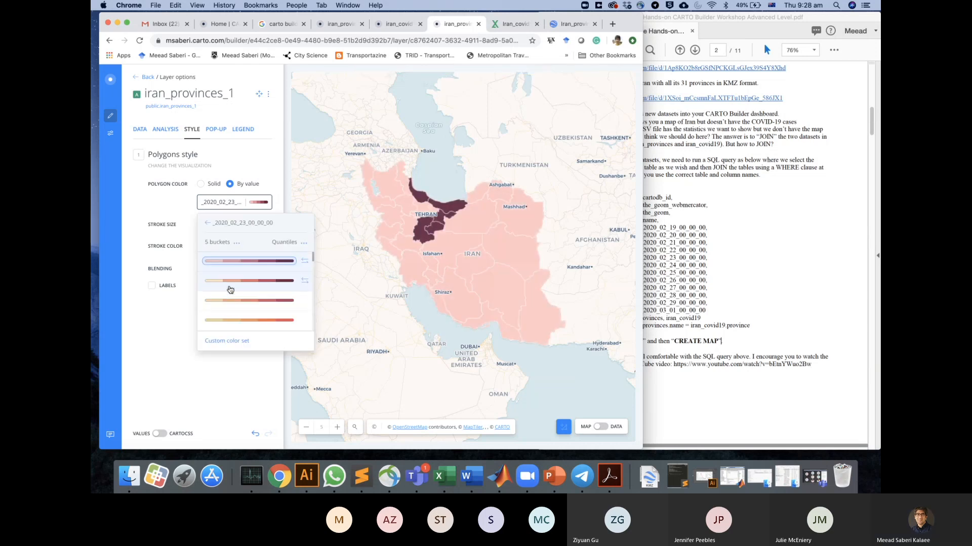
{"action": "left_click", "coordinate": [208, 222]}
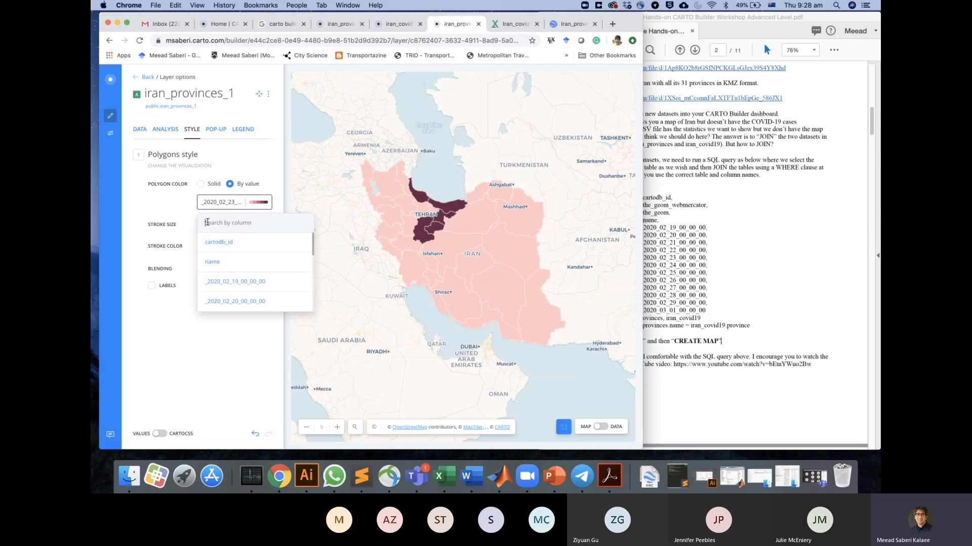
{"action": "scroll", "coordinate": [230, 269], "scroll_direction": "down", "scroll_amount": 3}
{"action": "left_click", "coordinate": [230, 284]}
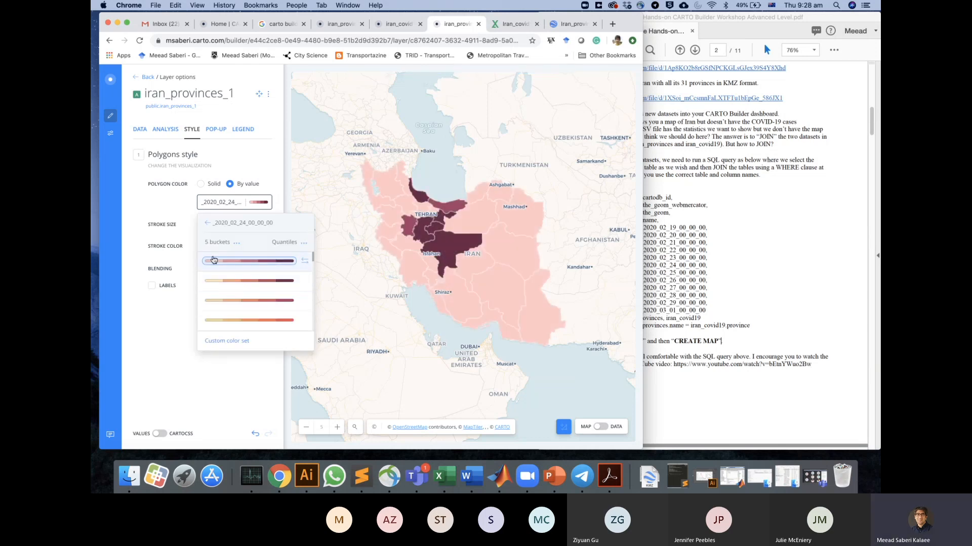
Set the province polygons' color column to _2020_03_01_00_00_00 and close the color options.
{"action": "left_click", "coordinate": [206, 224]}
{"action": "scroll", "coordinate": [230, 268], "scroll_direction": "down", "scroll_amount": 5}
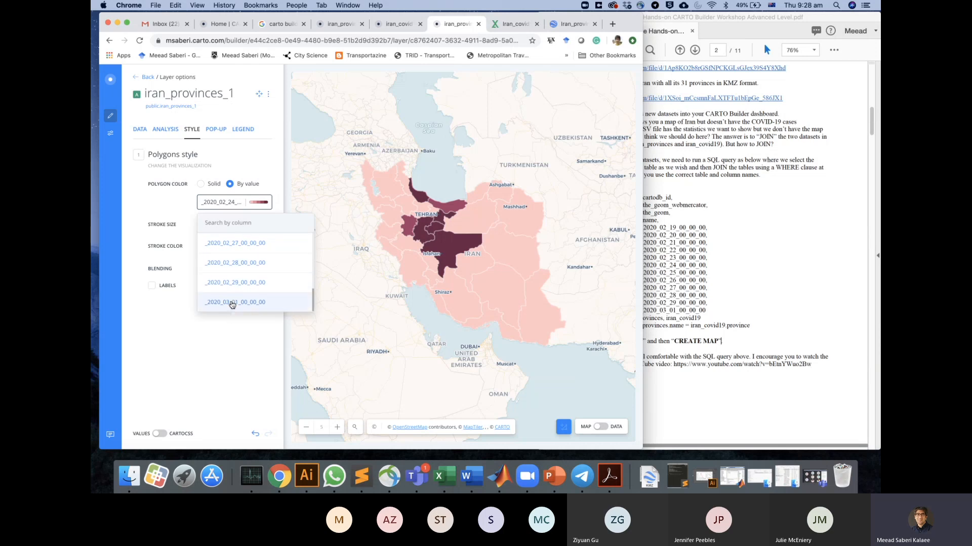
{"action": "left_click", "coordinate": [233, 303]}
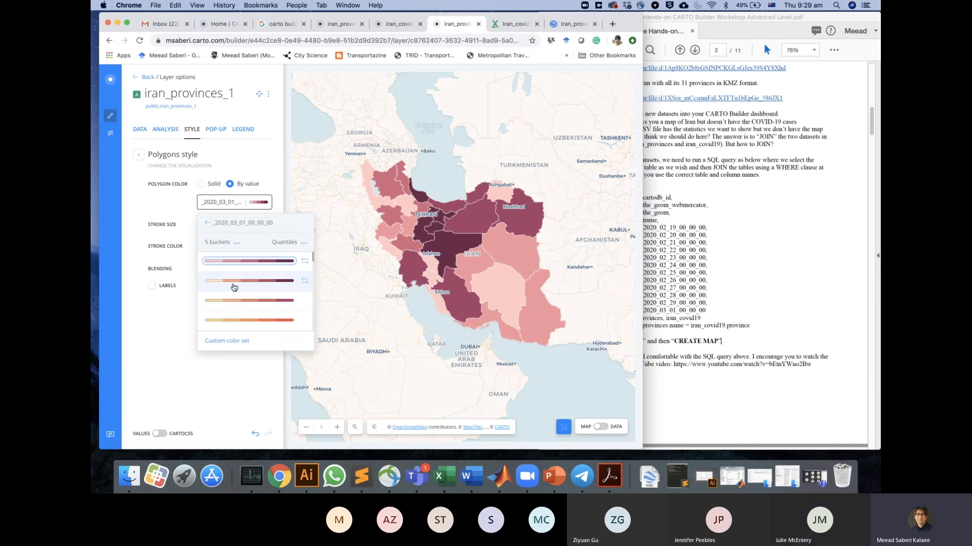
{"action": "left_click", "coordinate": [175, 317]}
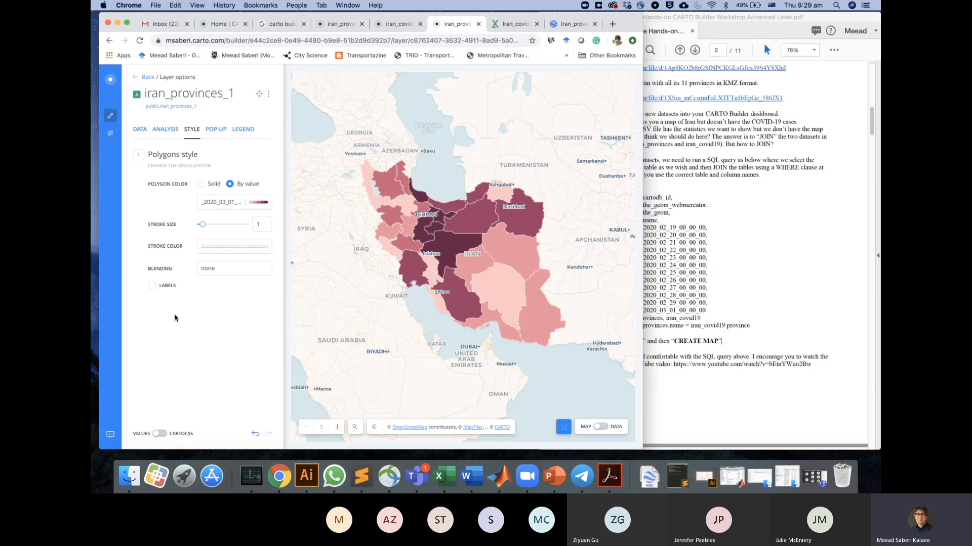
Switch to Acrobat and read the workshop instructions from page 2 through the "Create an animated map" page.
{"action": "left_click", "coordinate": [748, 199]}
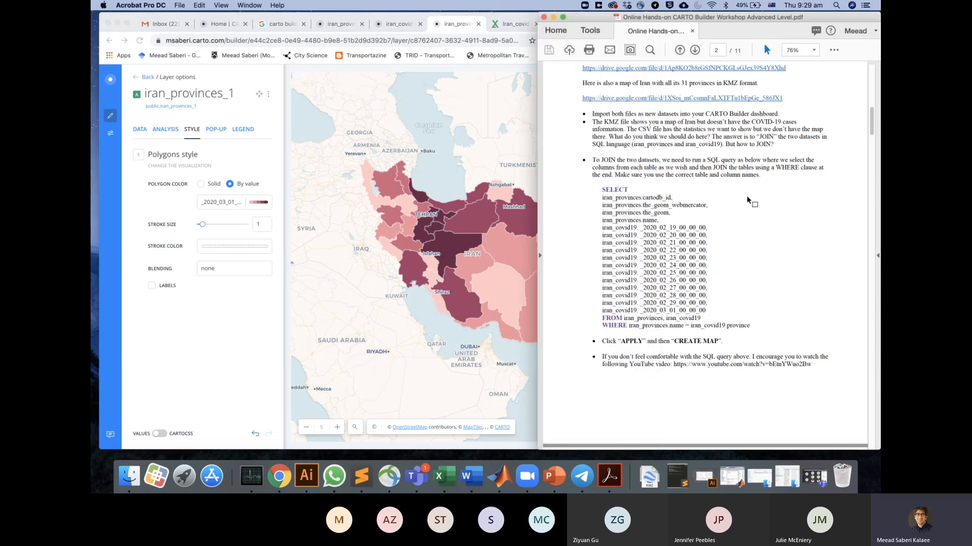
{"action": "left_click", "coordinate": [695, 50]}
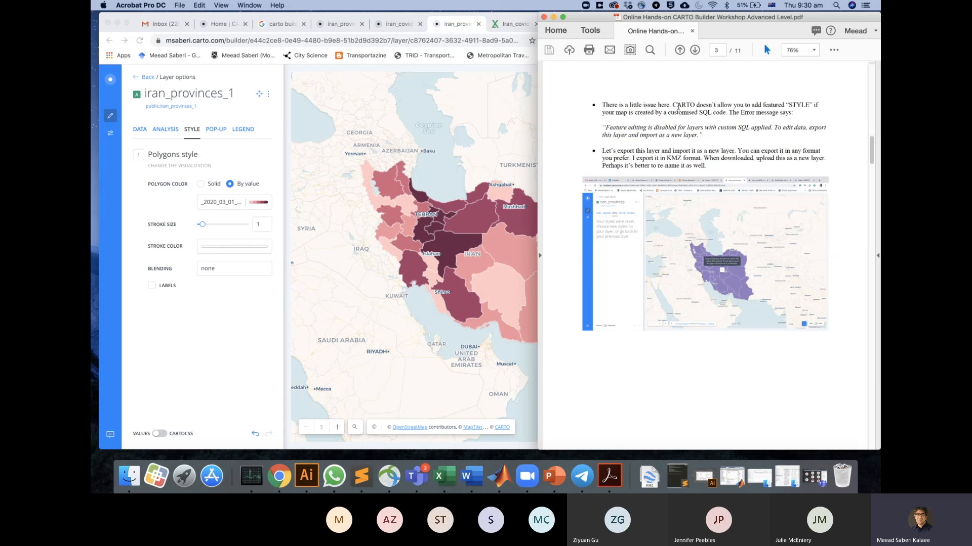
{"action": "left_click", "coordinate": [694, 50]}
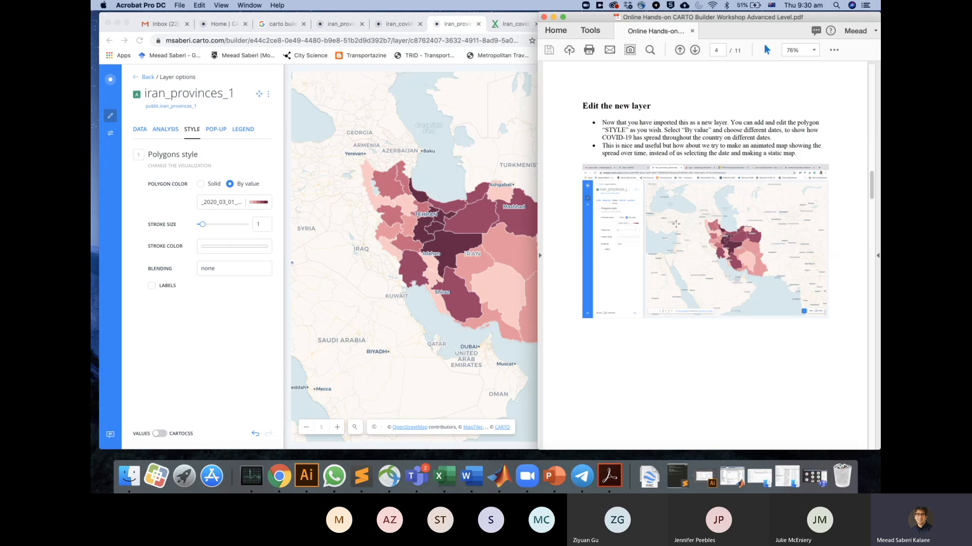
{"action": "left_click", "coordinate": [695, 50]}
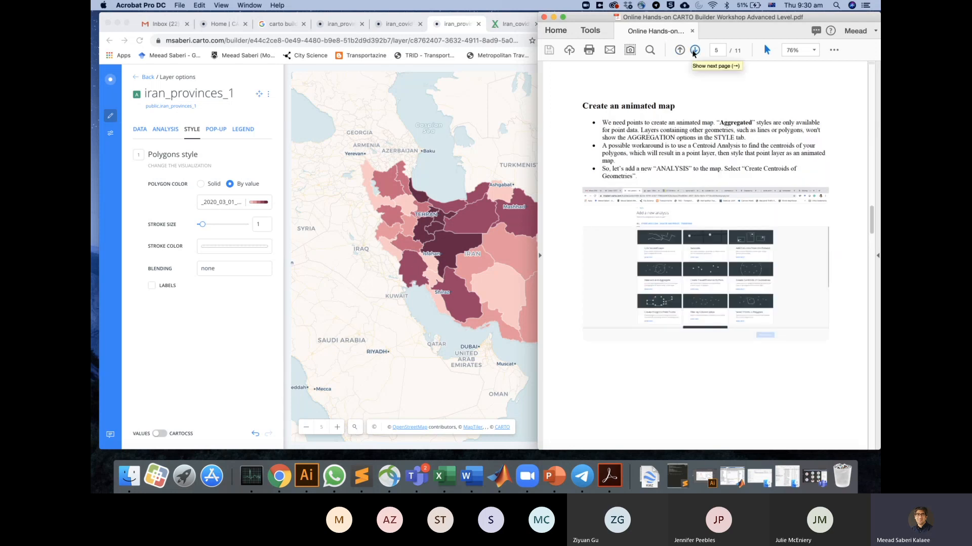
Switch back to Chrome and add a Create Centroids of Geometries analysis to the iran_provinces_1 layer.
{"action": "left_click", "coordinate": [202, 385]}
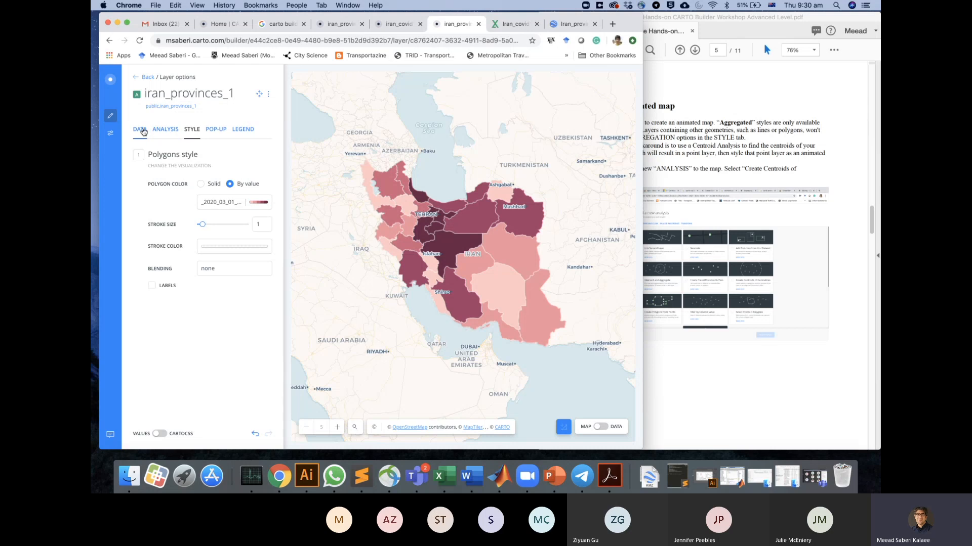
{"action": "left_click", "coordinate": [168, 132]}
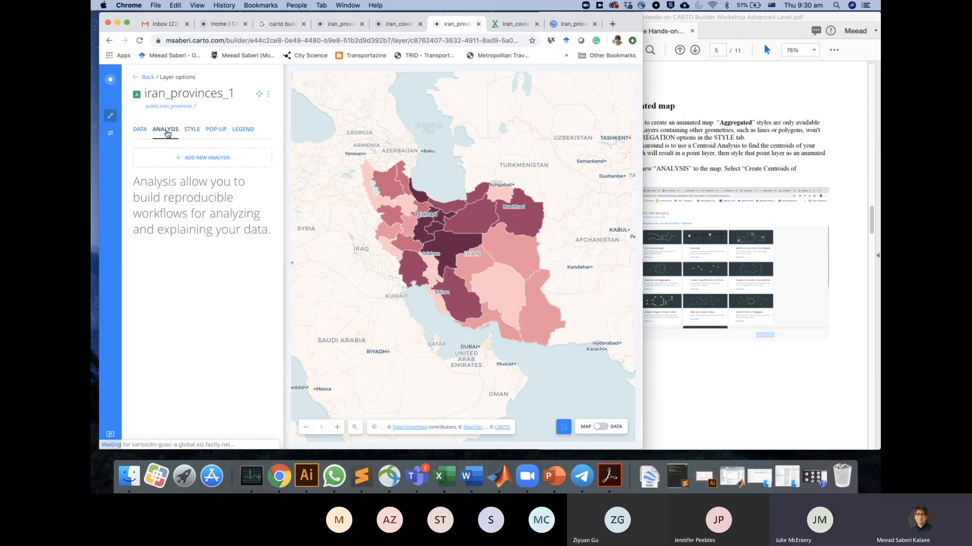
{"action": "left_click", "coordinate": [185, 159]}
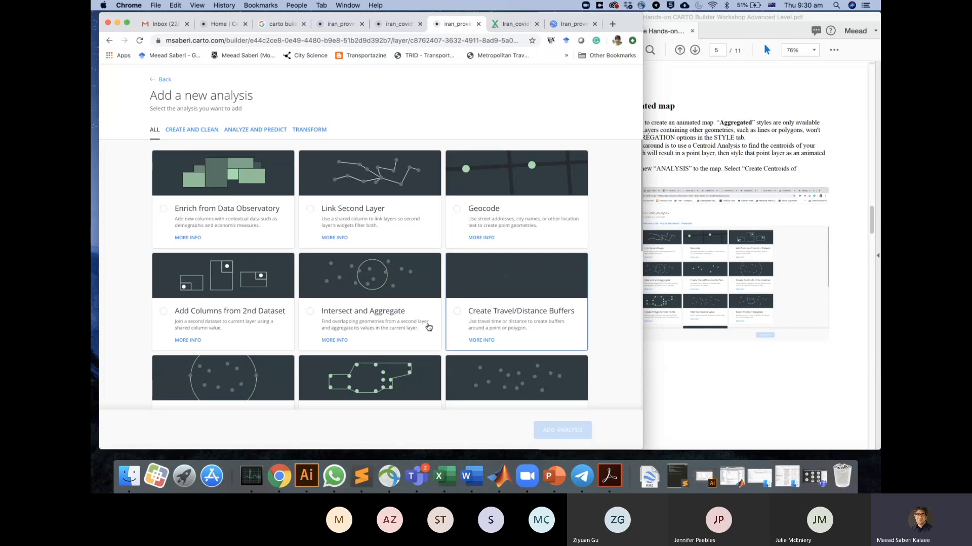
{"action": "scroll", "coordinate": [440, 269], "scroll_direction": "down", "scroll_amount": 1}
{"action": "scroll", "coordinate": [441, 268], "scroll_direction": "down", "scroll_amount": 3}
{"action": "scroll", "coordinate": [355, 253], "scroll_direction": "up", "scroll_amount": 4}
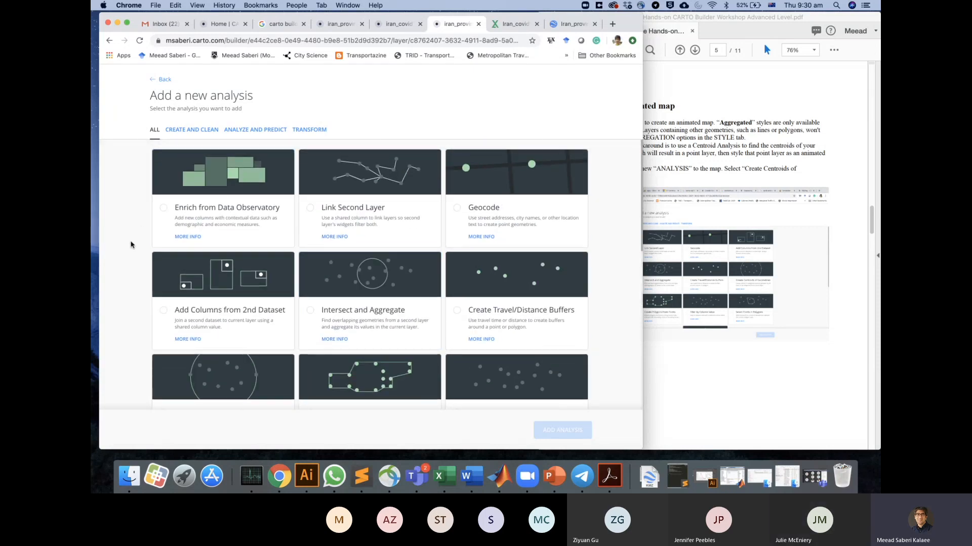
{"action": "scroll", "coordinate": [131, 243], "scroll_direction": "down", "scroll_amount": 4}
{"action": "scroll", "coordinate": [130, 245], "scroll_direction": "up", "scroll_amount": 2}
{"action": "scroll", "coordinate": [130, 244], "scroll_direction": "down", "scroll_amount": 2}
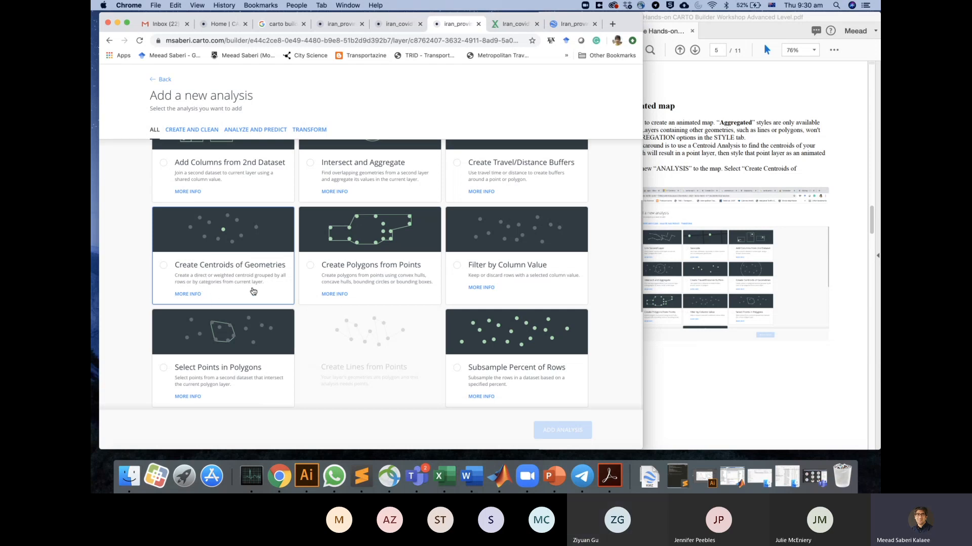
{"action": "scroll", "coordinate": [221, 279], "scroll_direction": "up", "scroll_amount": 1}
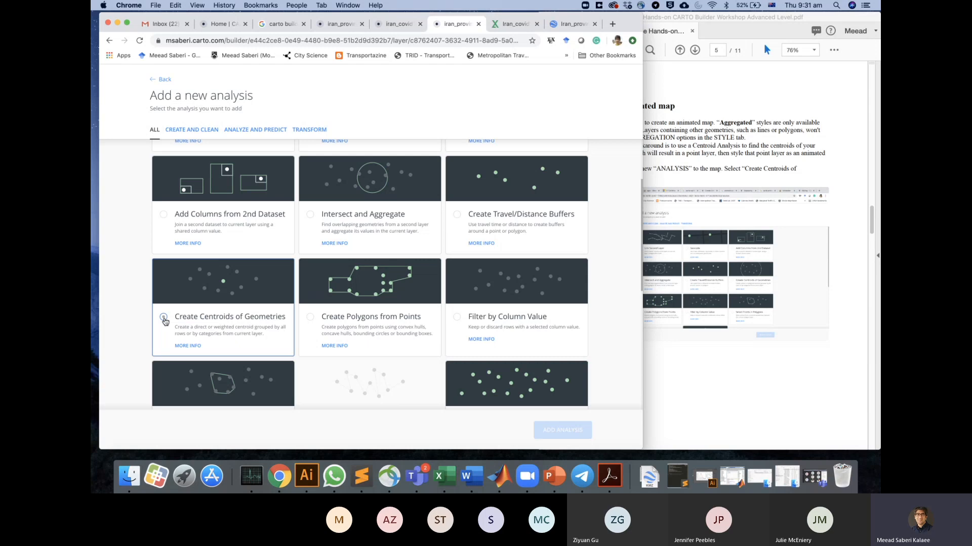
{"action": "left_click", "coordinate": [163, 318]}
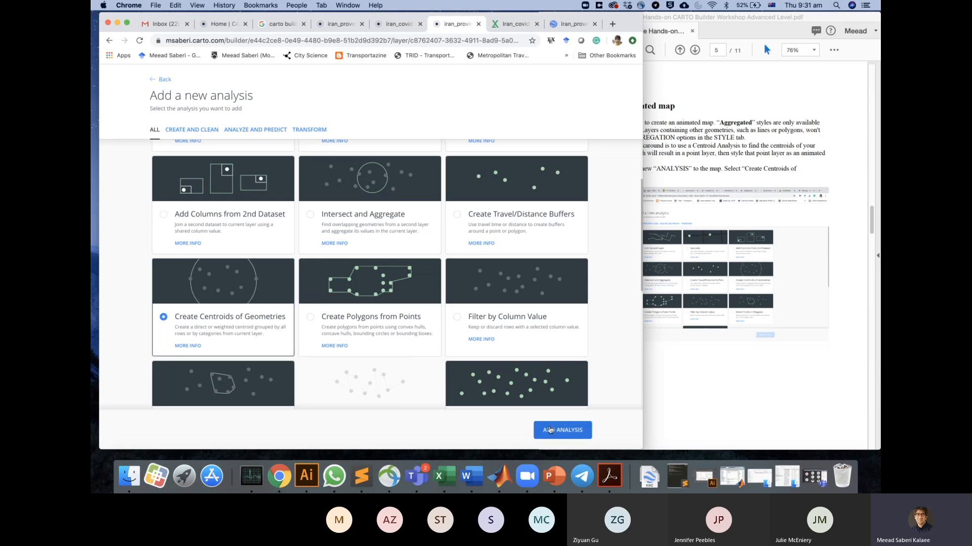
{"action": "left_click", "coordinate": [555, 431]}
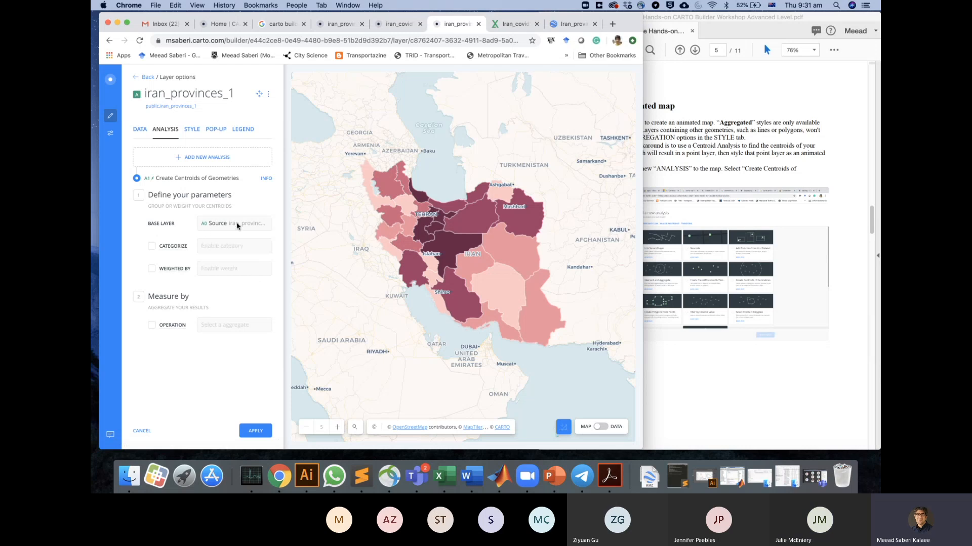
Check page 6 of the instructions in Acrobat, and in Chrome categorize the centroids by name and apply the analysis.
{"action": "left_click", "coordinate": [751, 185]}
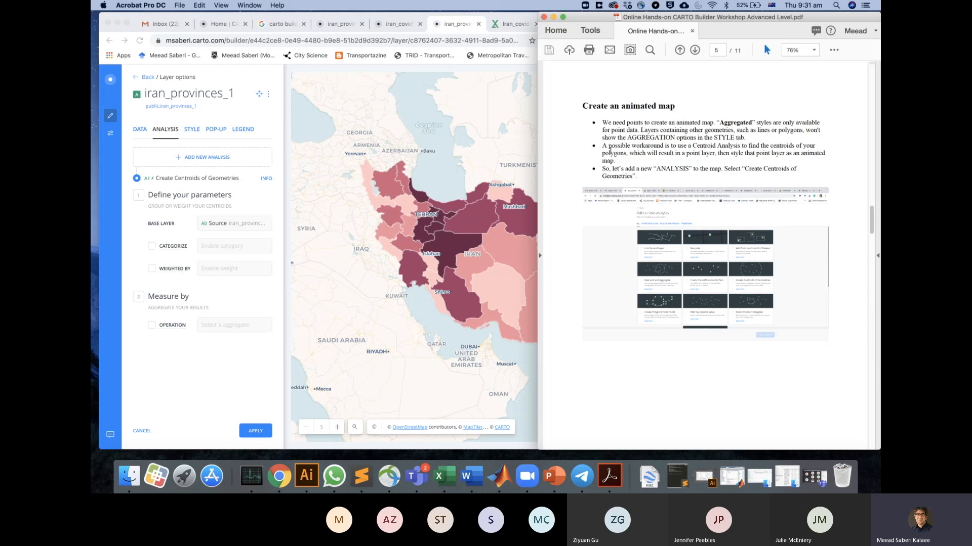
{"action": "left_click", "coordinate": [695, 50]}
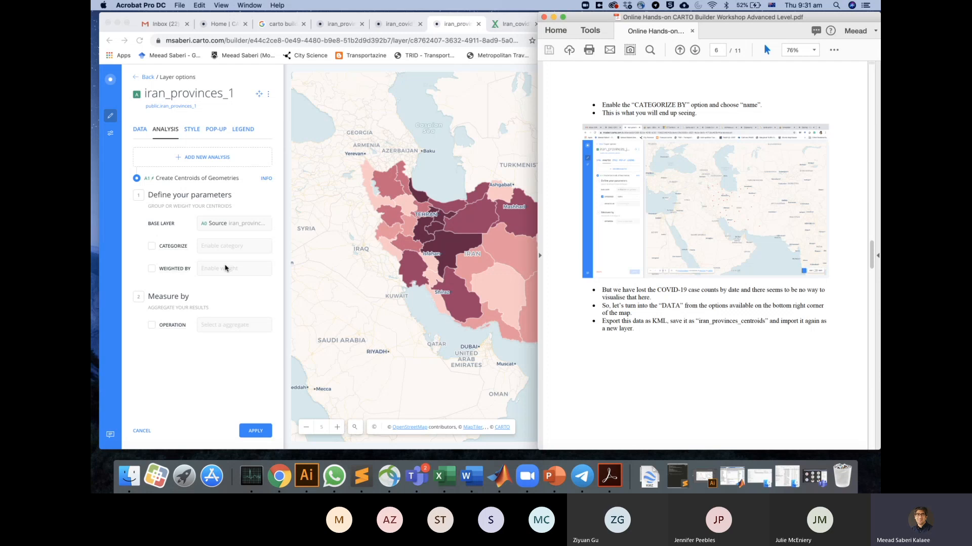
{"action": "left_click", "coordinate": [151, 249]}
{"action": "left_click", "coordinate": [151, 247]}
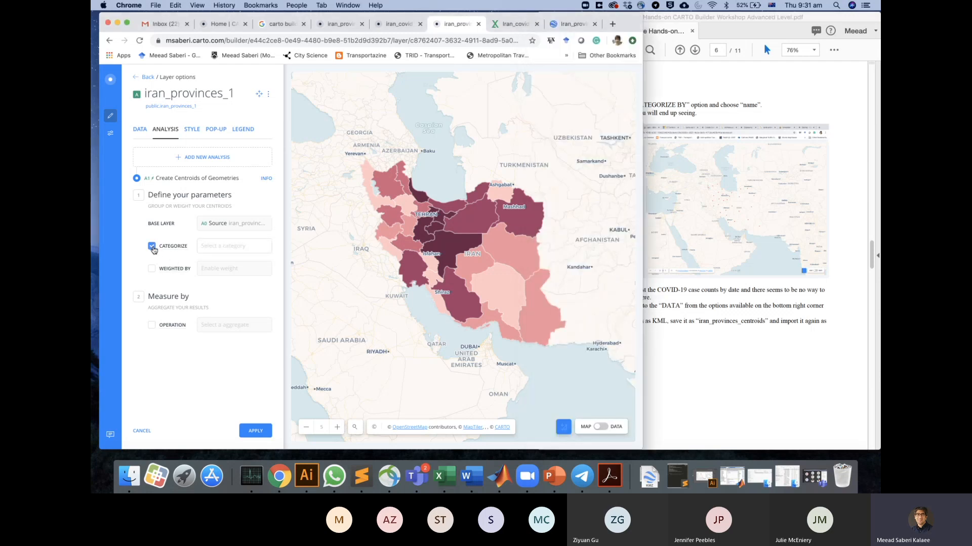
{"action": "left_click", "coordinate": [238, 247]}
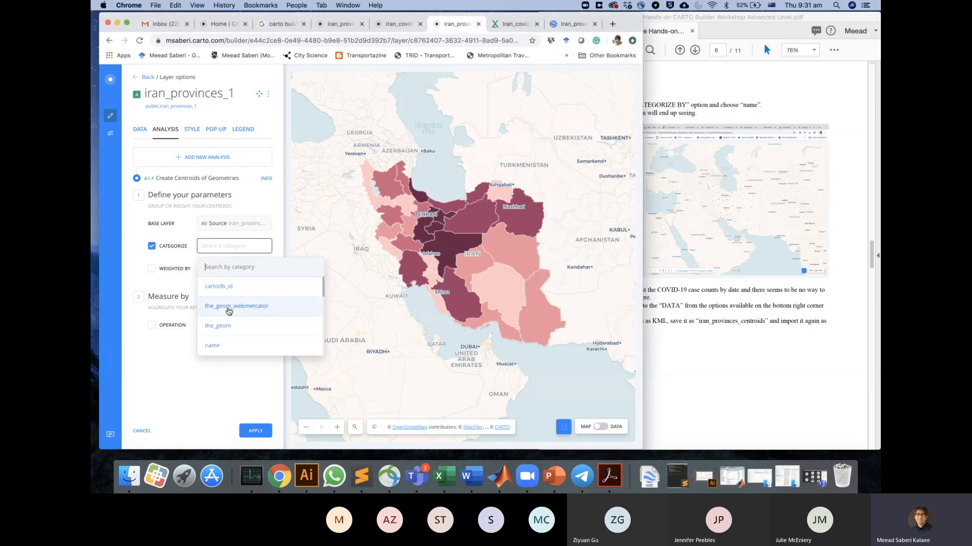
{"action": "left_click", "coordinate": [222, 346]}
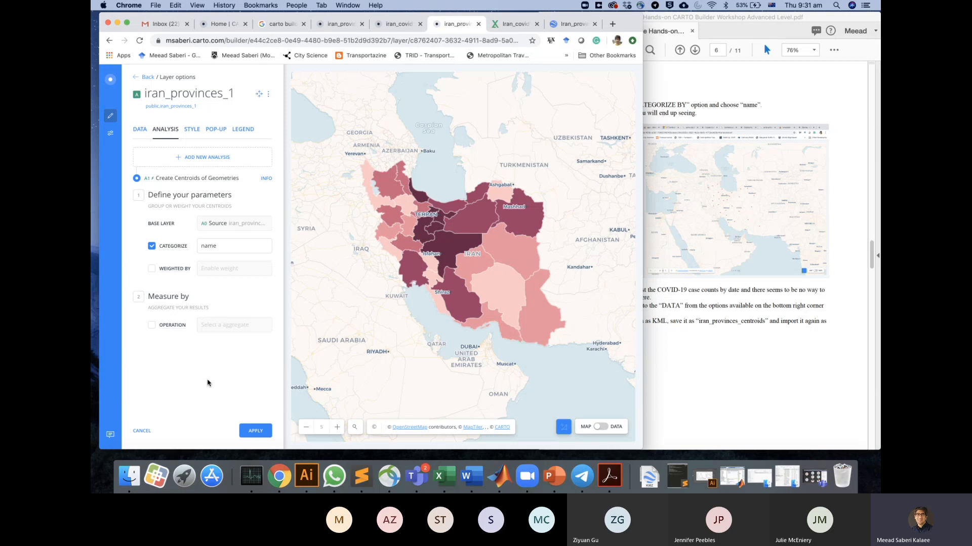
{"action": "left_click", "coordinate": [254, 432]}
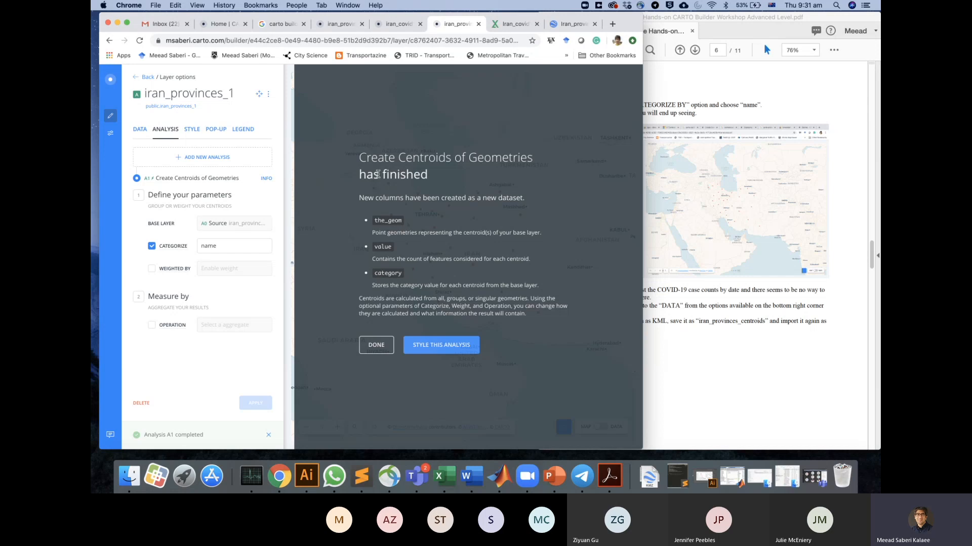
Open the styling of the centroid analysis, switch the point size to By value, and examine the columns offered.
{"action": "left_click", "coordinate": [420, 345]}
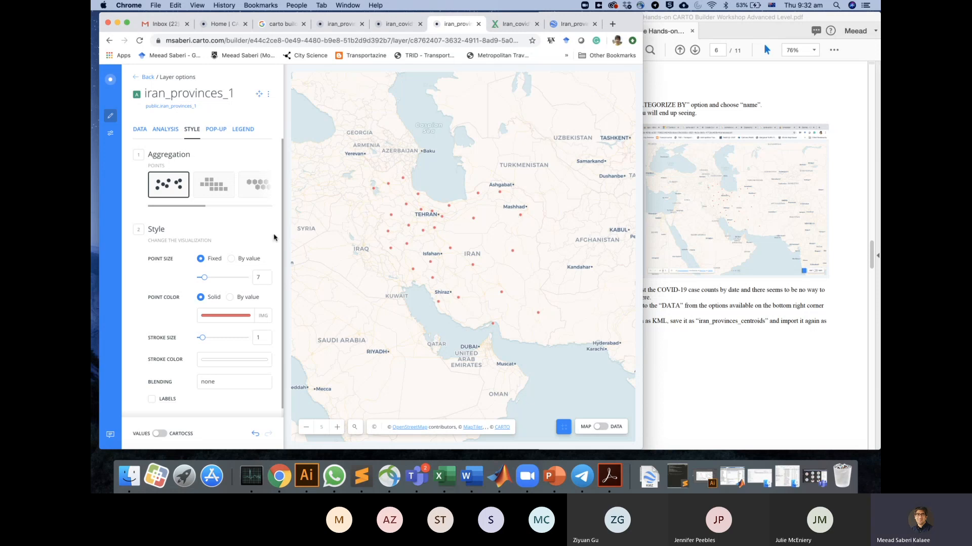
{"action": "left_click", "coordinate": [232, 259]}
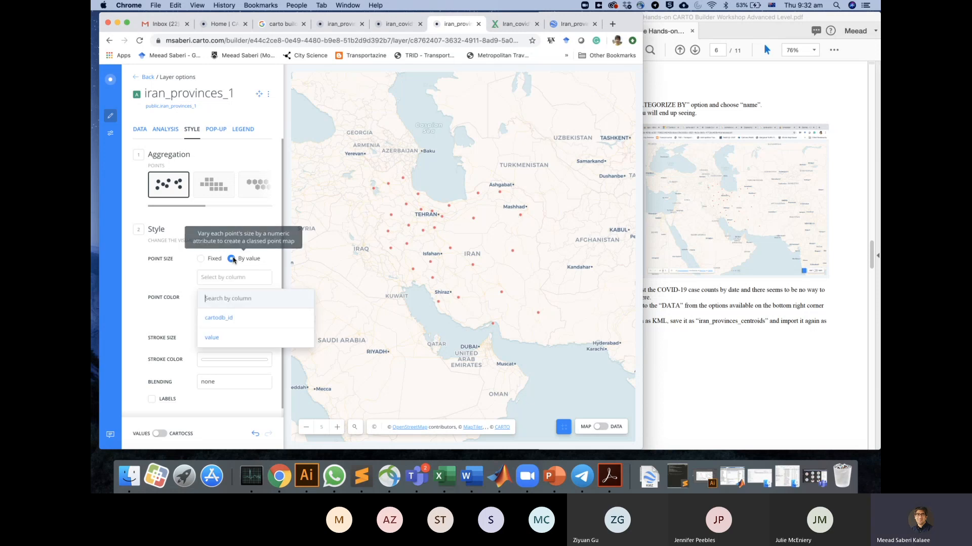
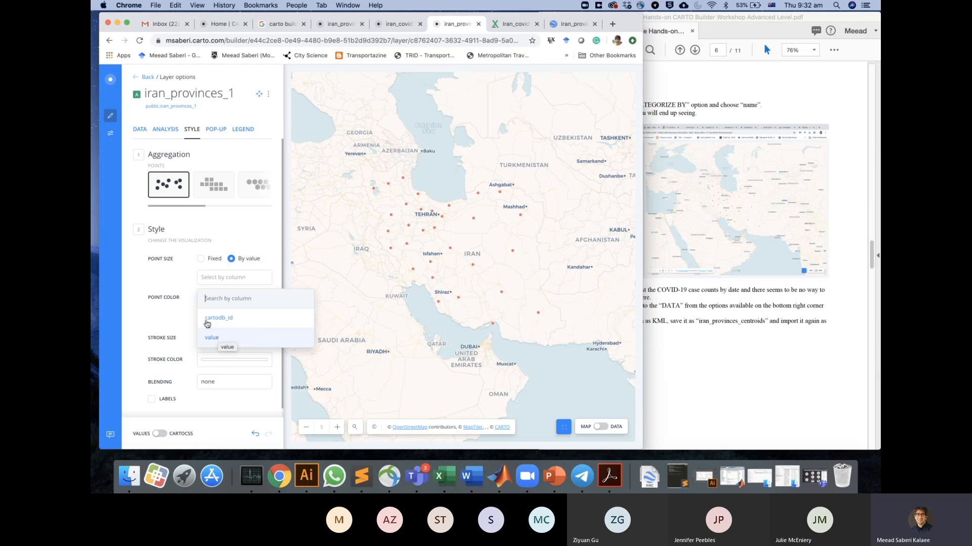
{"action": "left_click", "coordinate": [134, 264]}
Read the centroid export instructions in Acrobat, and return to Chrome to display the centroid layer's data table.
{"action": "left_click", "coordinate": [711, 299]}
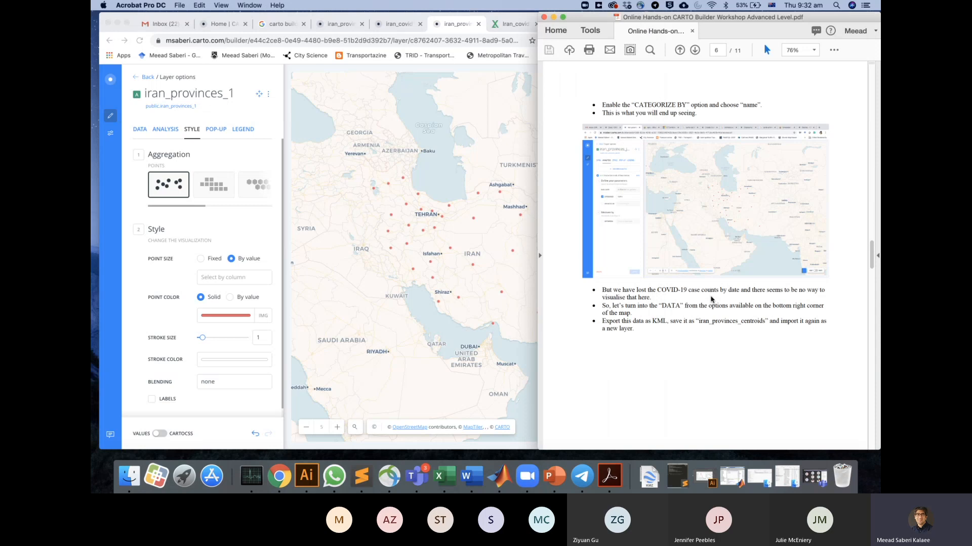
{"action": "left_click_drag", "start_coordinate": [623, 289], "coordinate": [641, 306]}
{"action": "left_click", "coordinate": [641, 307]}
{"action": "left_click", "coordinate": [120, 278]}
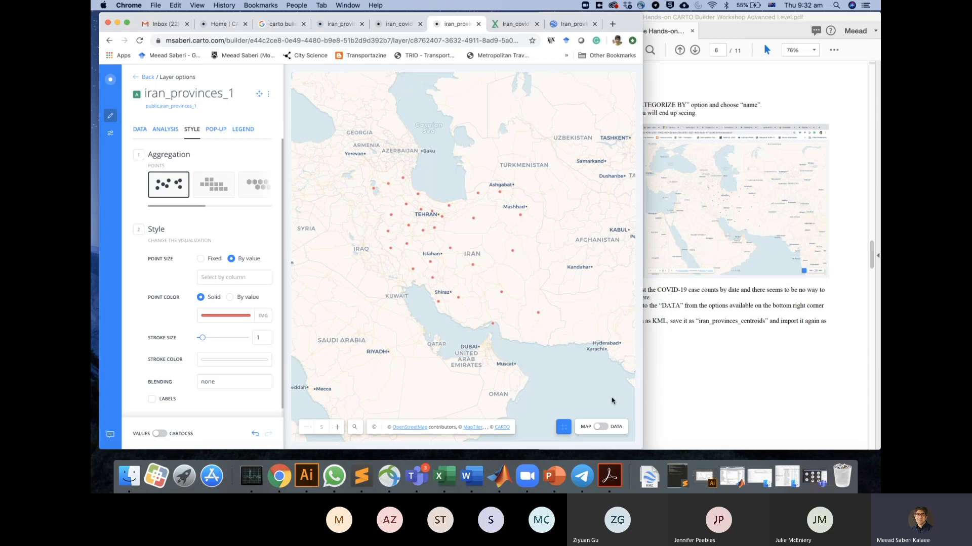
{"action": "left_click", "coordinate": [603, 426]}
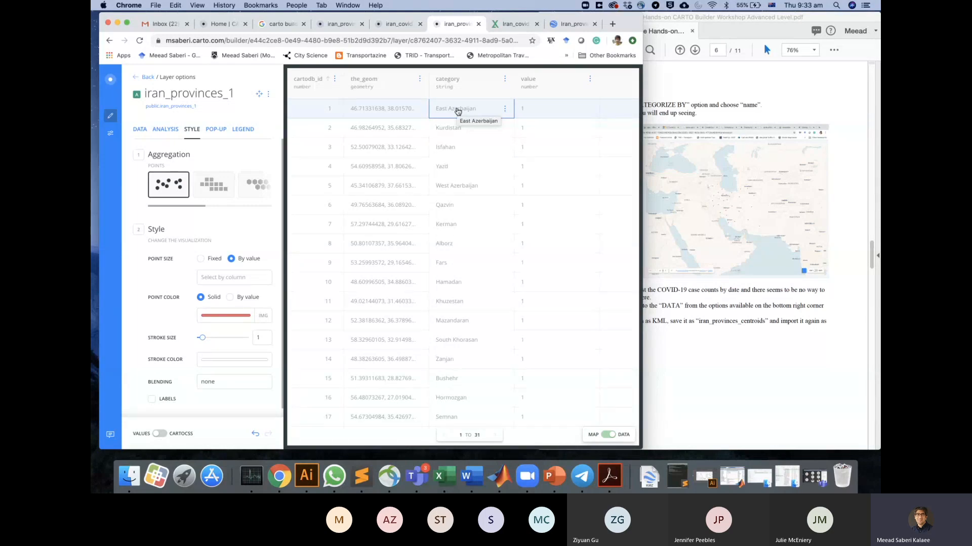
{"action": "left_click", "coordinate": [268, 95]}
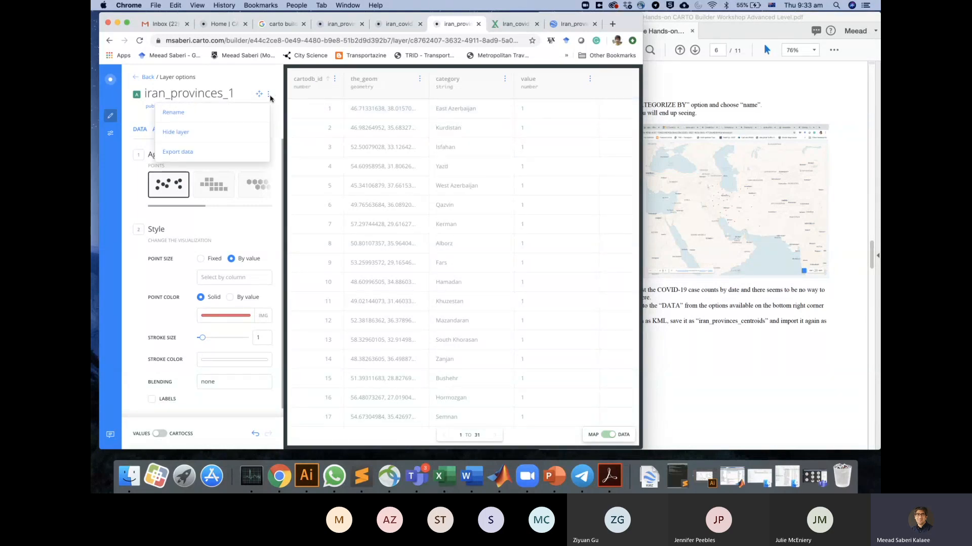
{"action": "left_click", "coordinate": [190, 153]}
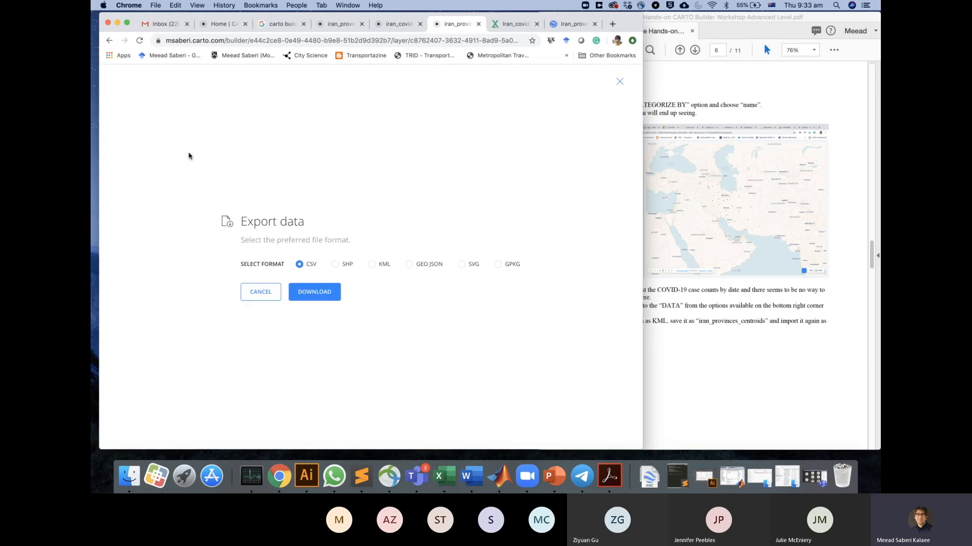
{"action": "left_click", "coordinate": [260, 291]}
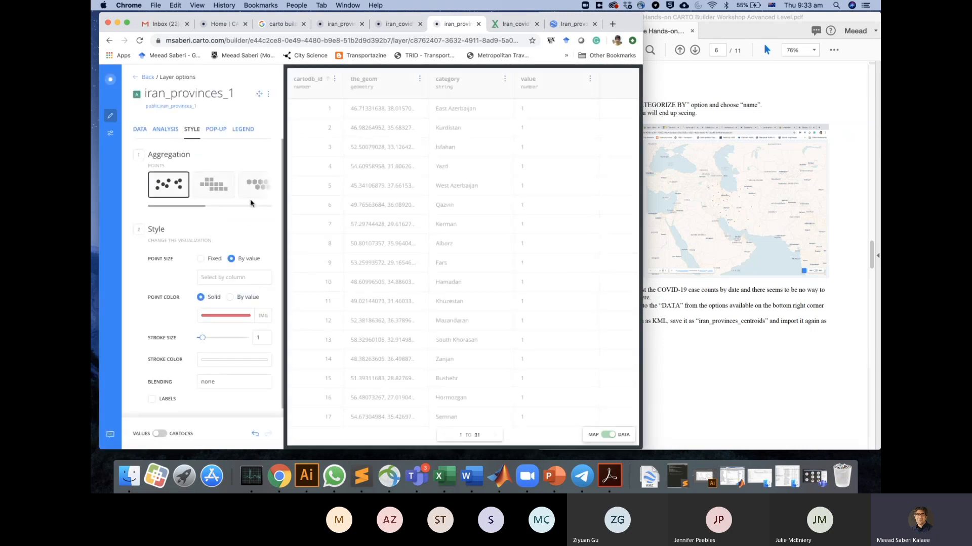
Export the iran_provinces_1 centroid layer's data in KML format and download the file.
{"action": "left_click", "coordinate": [269, 94]}
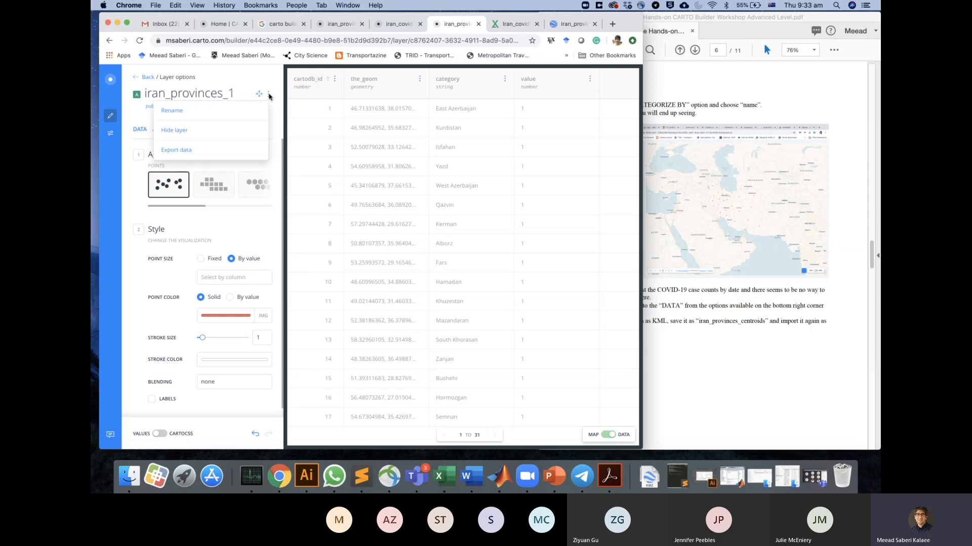
{"action": "left_click", "coordinate": [179, 150]}
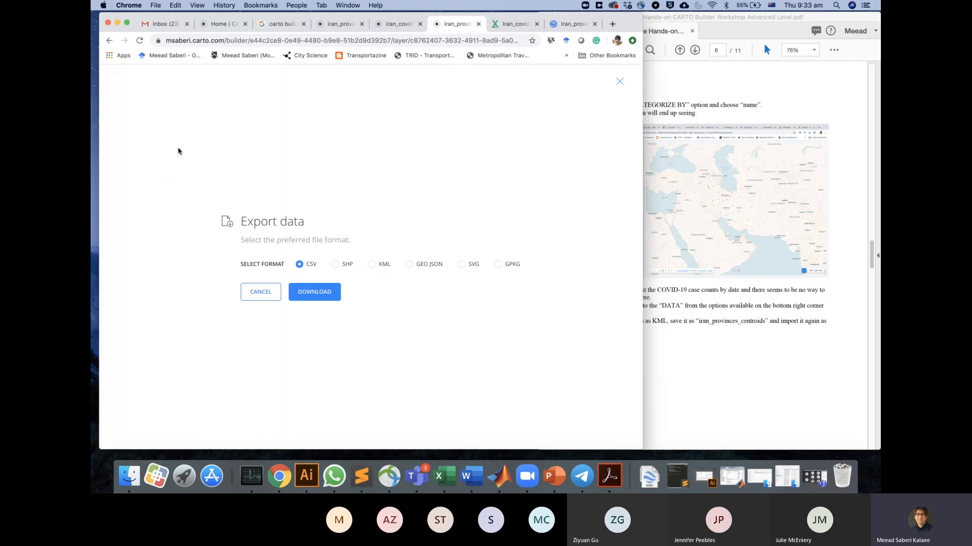
{"action": "left_click", "coordinate": [373, 265]}
{"action": "left_click", "coordinate": [318, 294]}
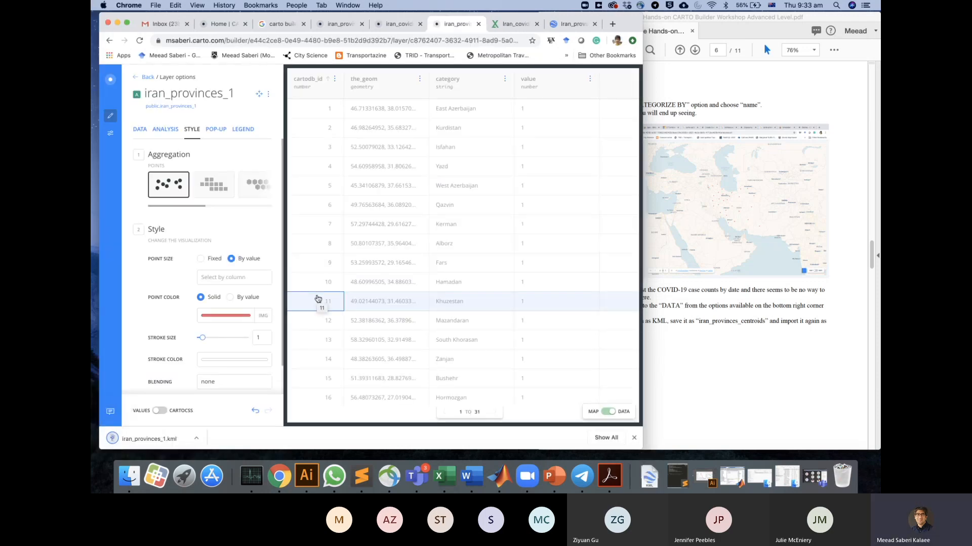
Check the centroid export instructions in Acrobat, and return to Chrome to leave the map and list the account's datasets.
{"action": "left_click", "coordinate": [721, 331]}
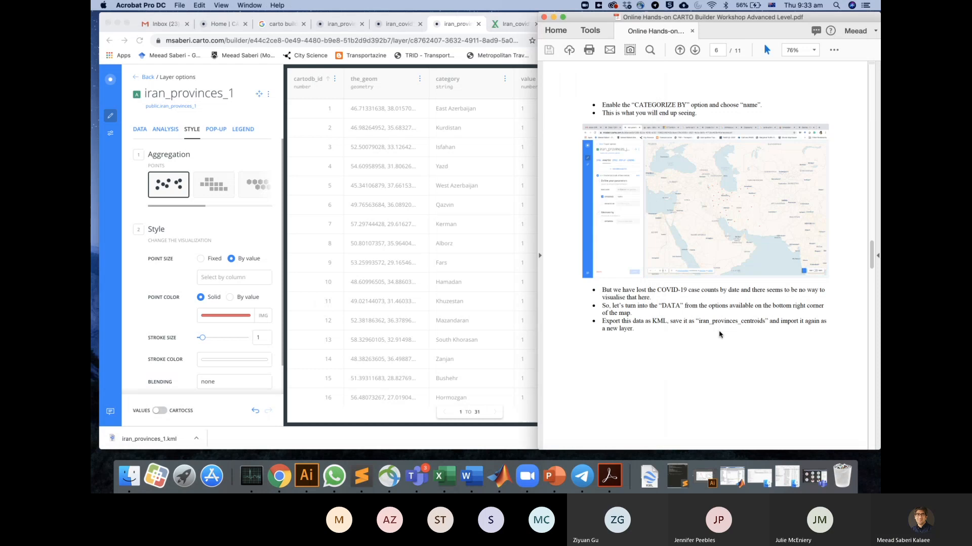
{"action": "left_click", "coordinate": [459, 23]}
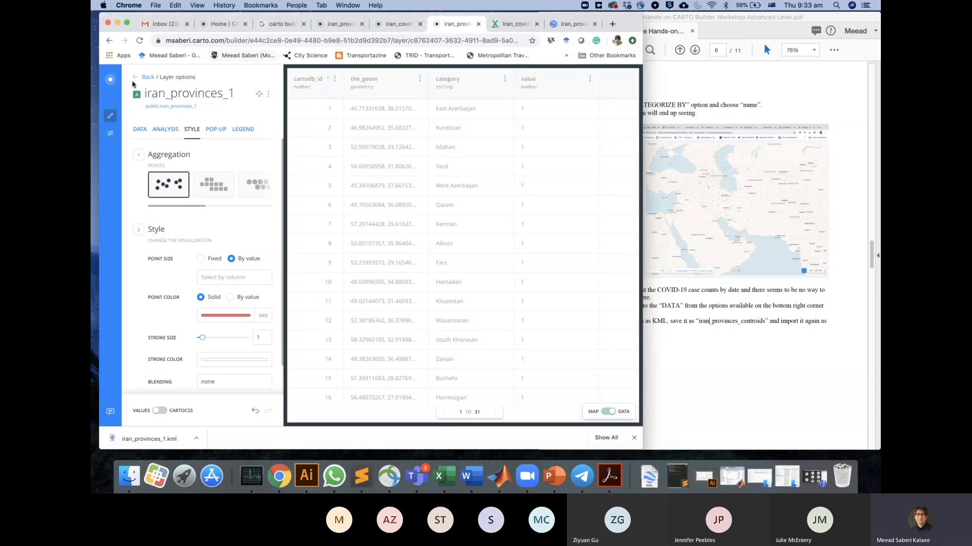
{"action": "left_click", "coordinate": [110, 81]}
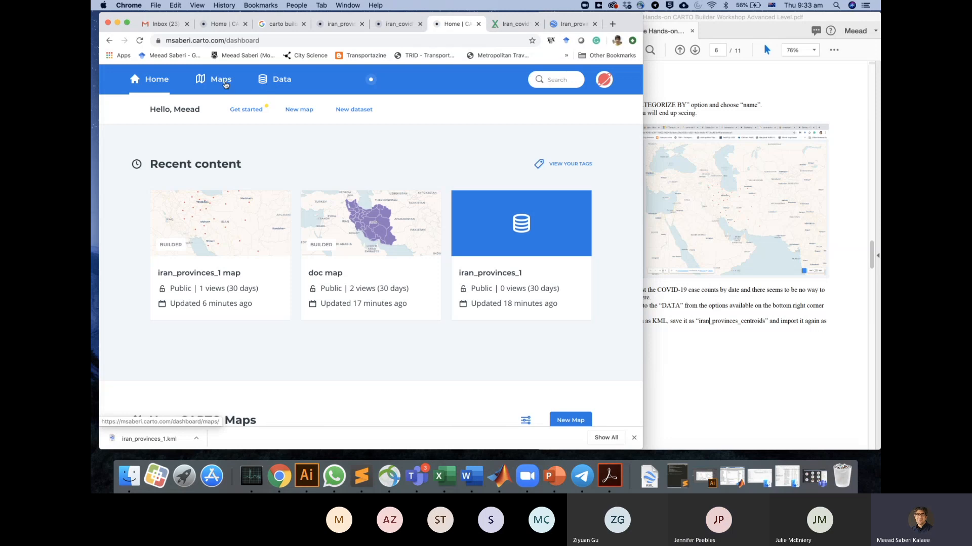
{"action": "left_click", "coordinate": [272, 80]}
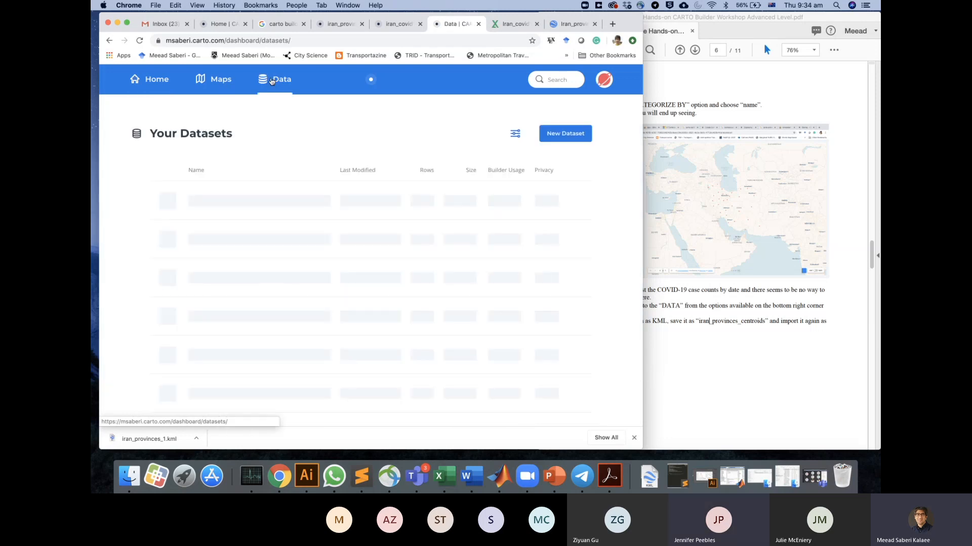
Switch to Finder's Downloads folder and rename the exported iran_provinces_1.kml file as iran_provinces_2.kml.
{"action": "left_click", "coordinate": [655, 475]}
{"action": "left_click", "coordinate": [692, 139]}
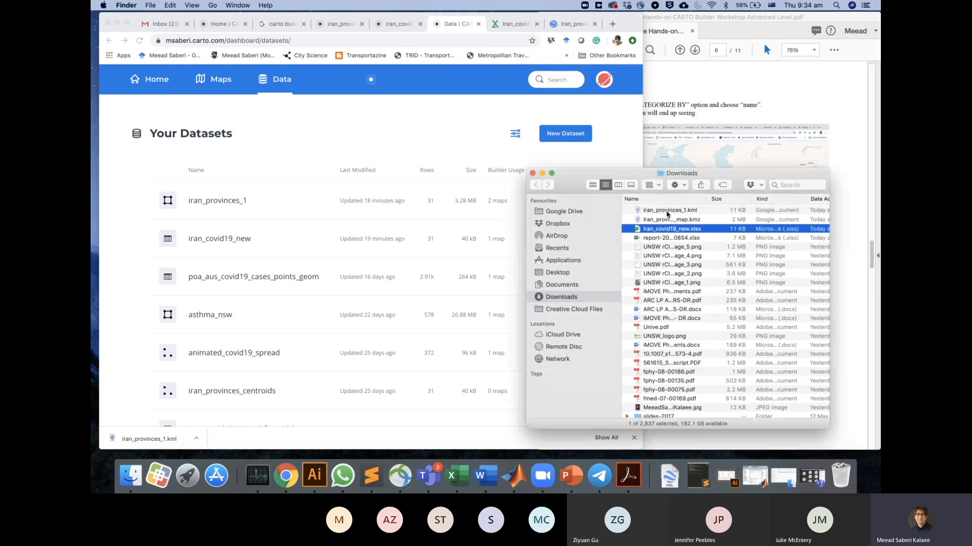
{"action": "left_click", "coordinate": [667, 211]}
{"action": "left_click", "coordinate": [685, 211]}
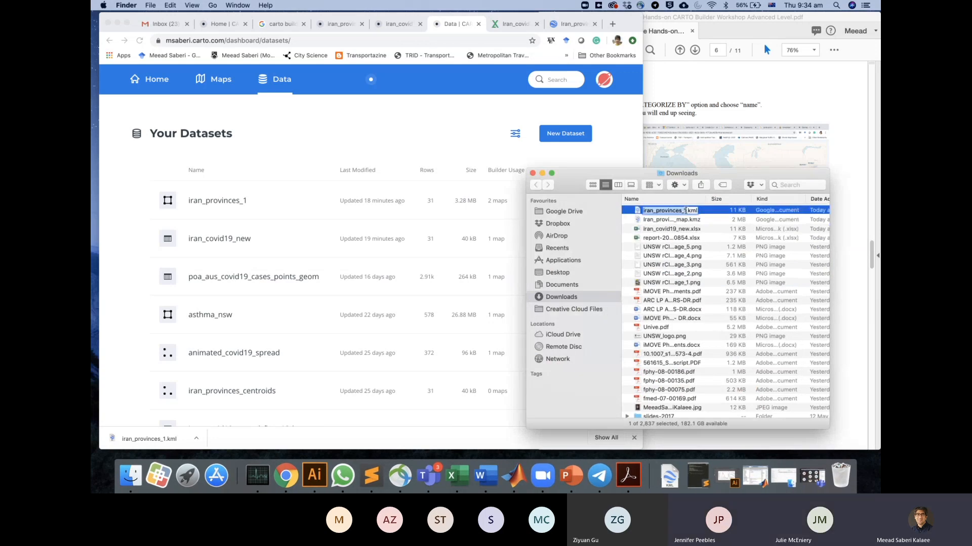
{"action": "left_click", "coordinate": [685, 210]}
{"action": "key", "text": "BackSpace"}
{"action": "type", "text": "2"}
{"action": "key", "text": "Return"}
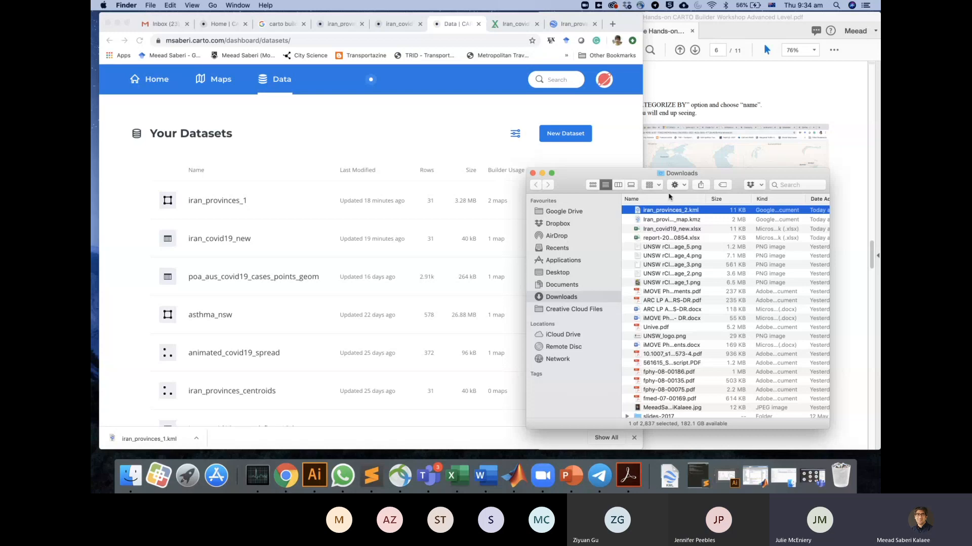
Switch to Chrome and upload iran_provinces_2.kml from the Downloads folder as a new dataset.
{"action": "left_click", "coordinate": [569, 134]}
{"action": "left_click", "coordinate": [569, 135]}
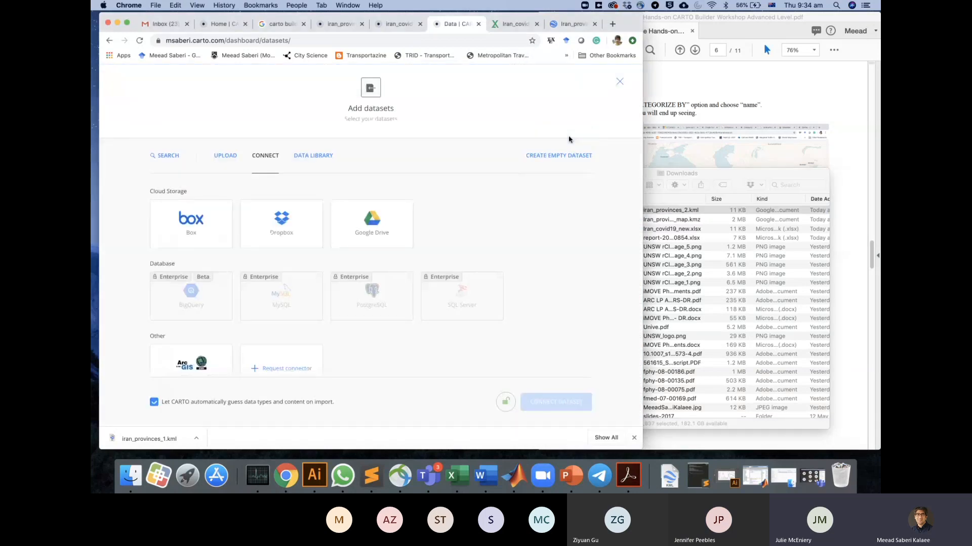
{"action": "left_click", "coordinate": [226, 157]}
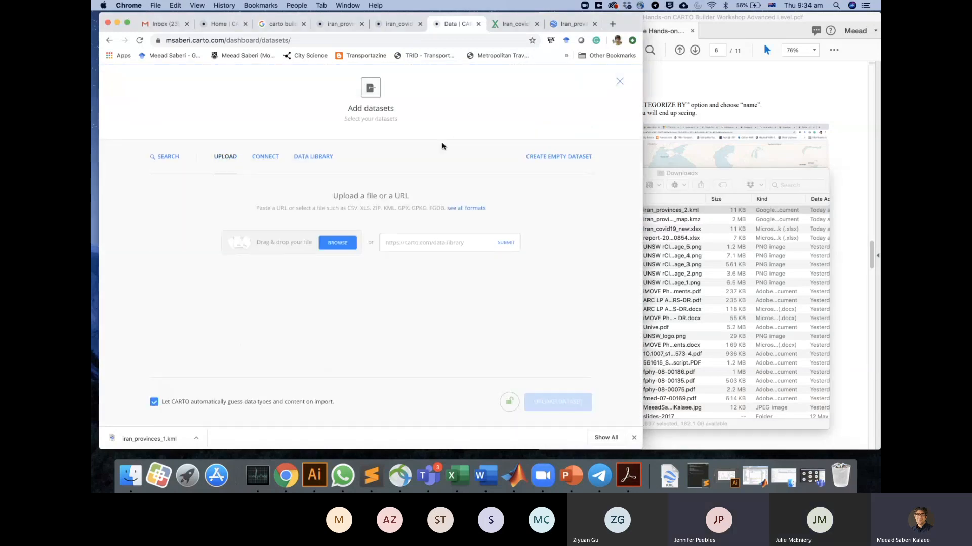
{"action": "left_click", "coordinate": [708, 178]}
{"action": "left_click_drag", "start_coordinate": [669, 213], "coordinate": [269, 248]}
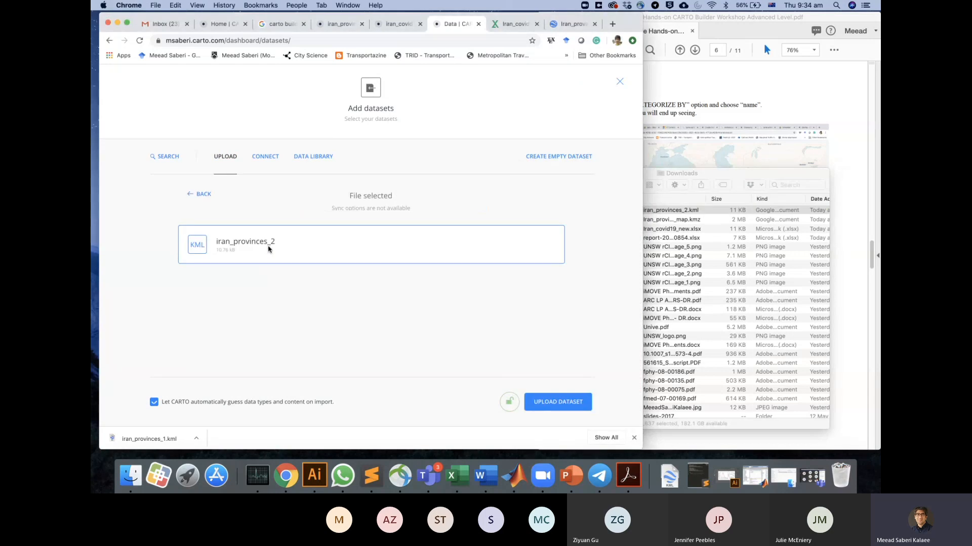
{"action": "left_click", "coordinate": [539, 402]}
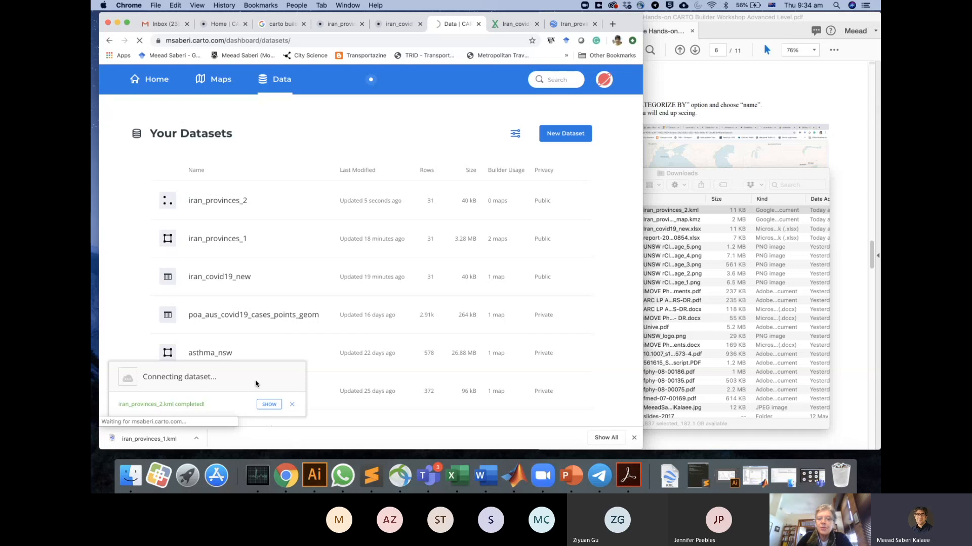
Open the iran_provinces_2 dataset, examine its columns and rows, and return to the datasets list.
{"action": "left_click", "coordinate": [272, 205]}
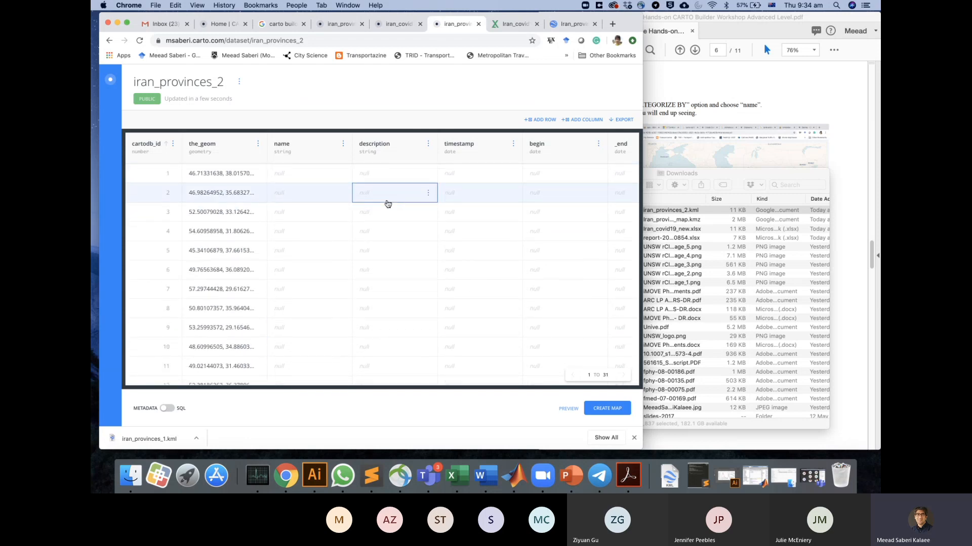
{"action": "scroll", "coordinate": [388, 204], "scroll_direction": "right", "scroll_amount": 5}
{"action": "scroll", "coordinate": [388, 204], "scroll_direction": "left", "scroll_amount": 5}
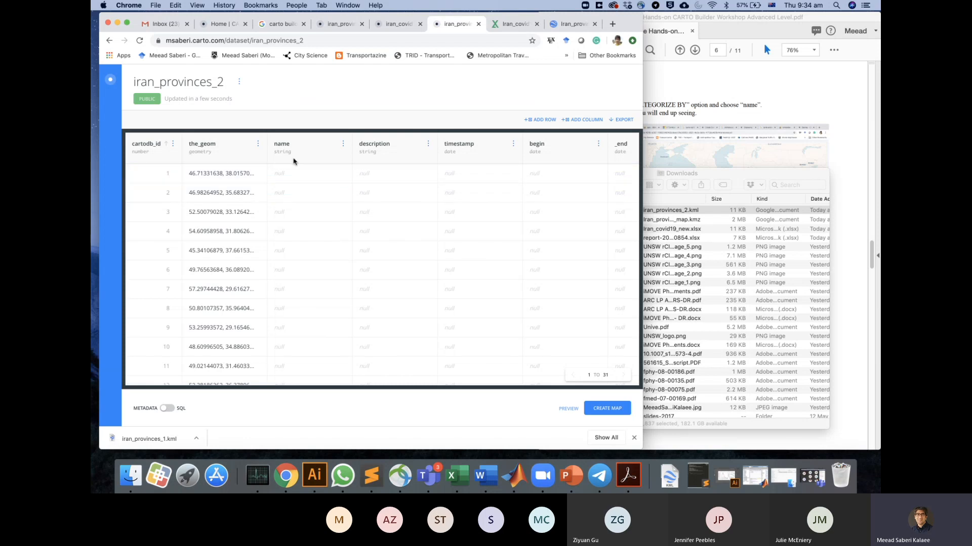
{"action": "scroll", "coordinate": [302, 258], "scroll_direction": "down", "scroll_amount": 5}
{"action": "scroll", "coordinate": [303, 259], "scroll_direction": "up", "scroll_amount": 5}
{"action": "left_click", "coordinate": [111, 82]}
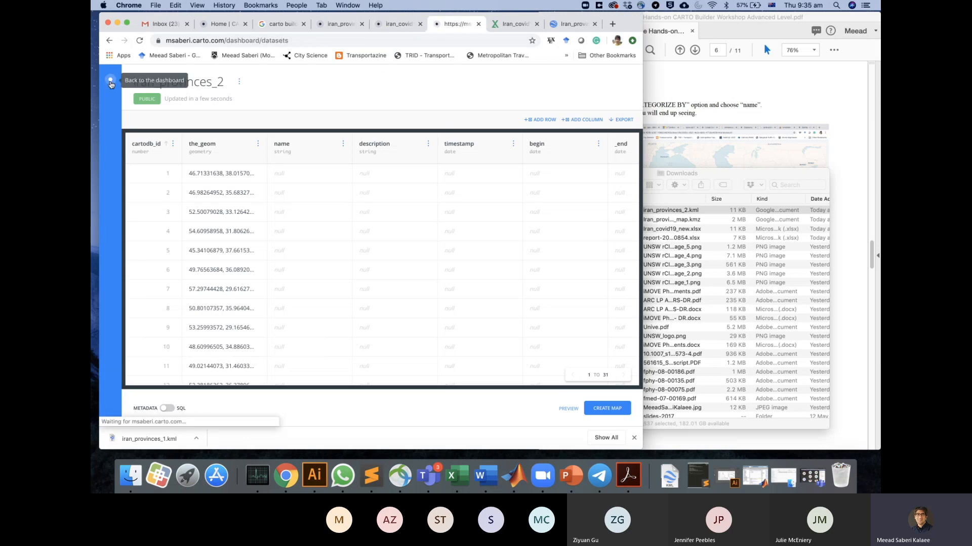
Review the province and date columns of the iran_covid19_new dataset, and go back to the updated datasets list.
{"action": "left_click", "coordinate": [399, 25]}
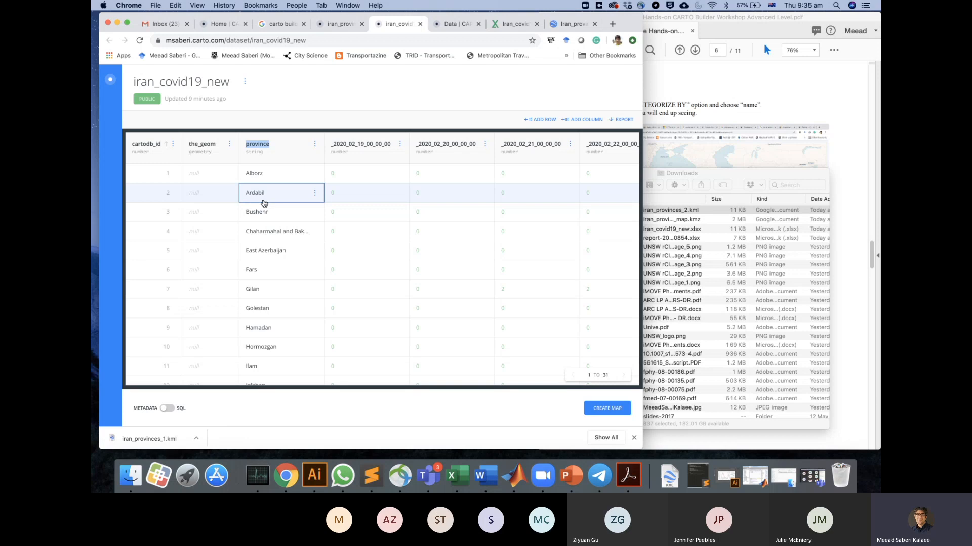
{"action": "left_click", "coordinate": [340, 24]}
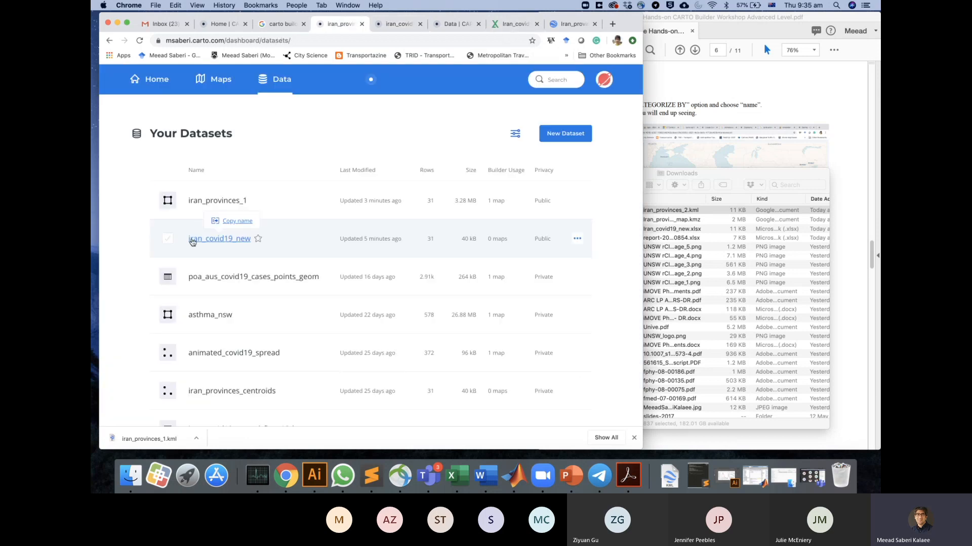
{"action": "left_click", "coordinate": [452, 28]}
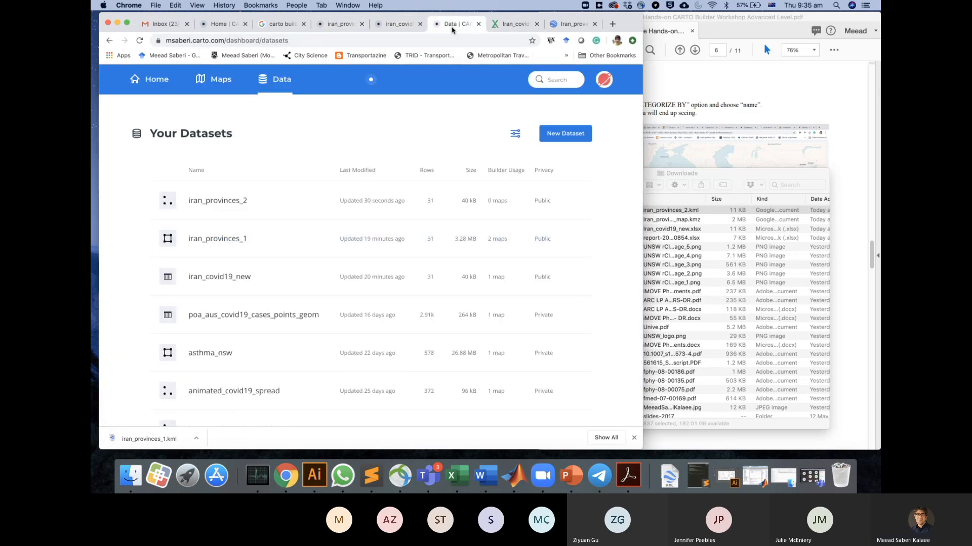
{"action": "left_click", "coordinate": [403, 24]}
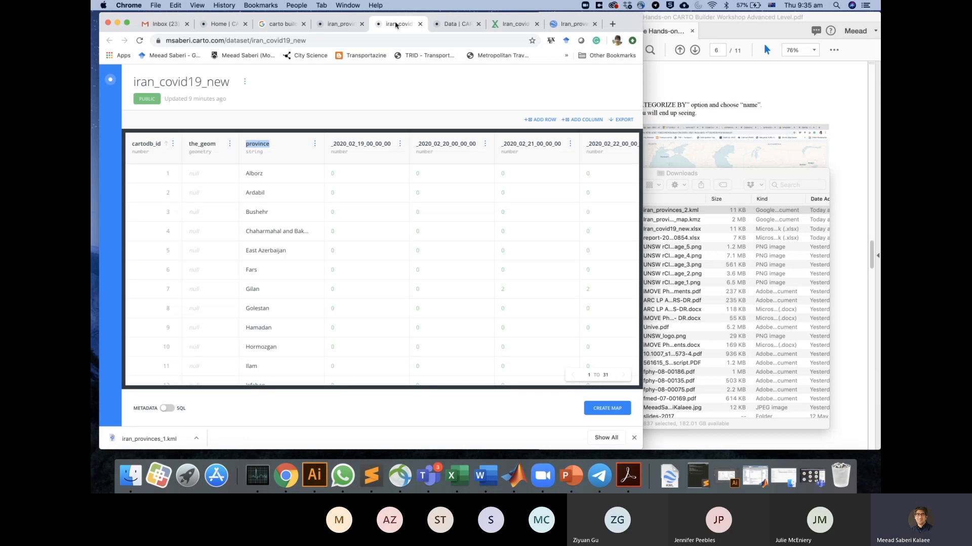
{"action": "left_click", "coordinate": [452, 24]}
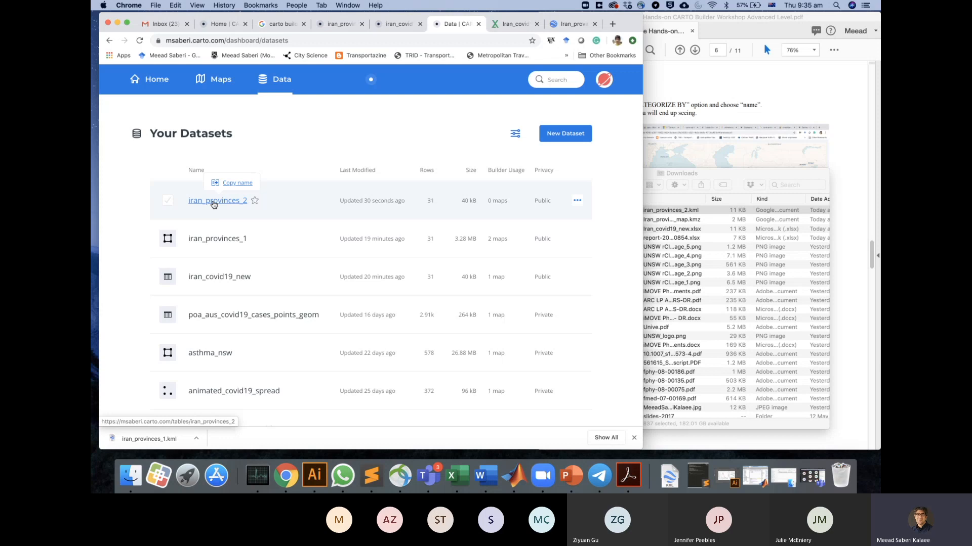
Delete the iran_provinces_2 dataset from the account.
{"action": "left_click", "coordinate": [575, 202]}
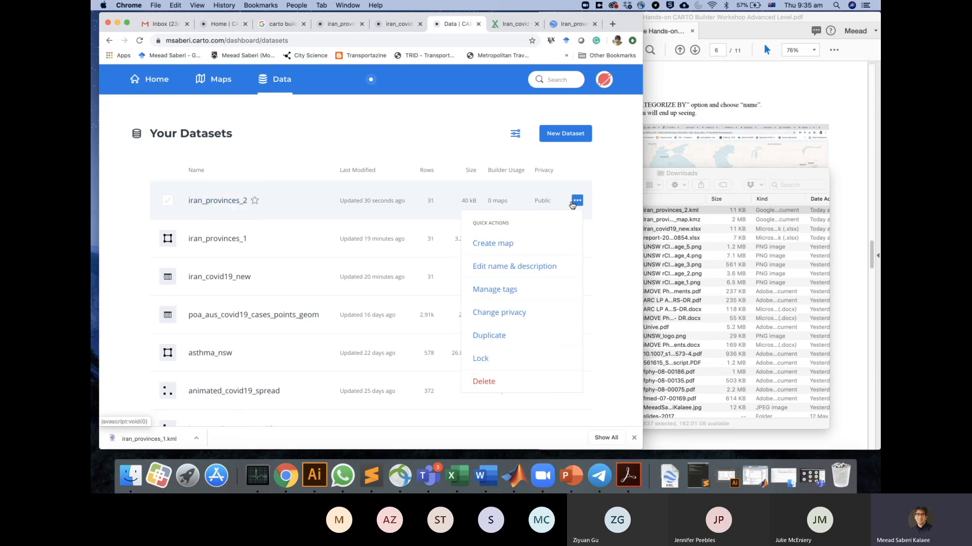
{"action": "left_click", "coordinate": [484, 382]}
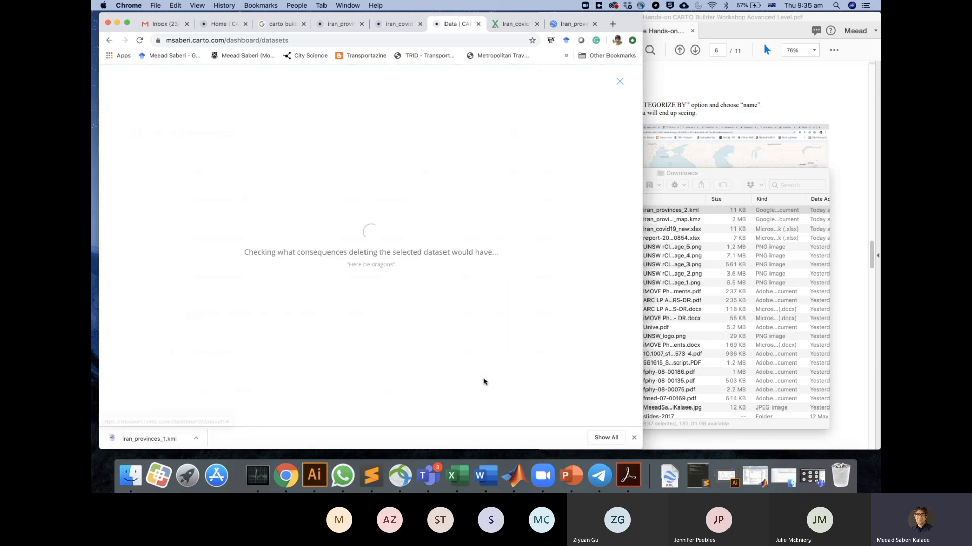
{"action": "left_click", "coordinate": [397, 289]}
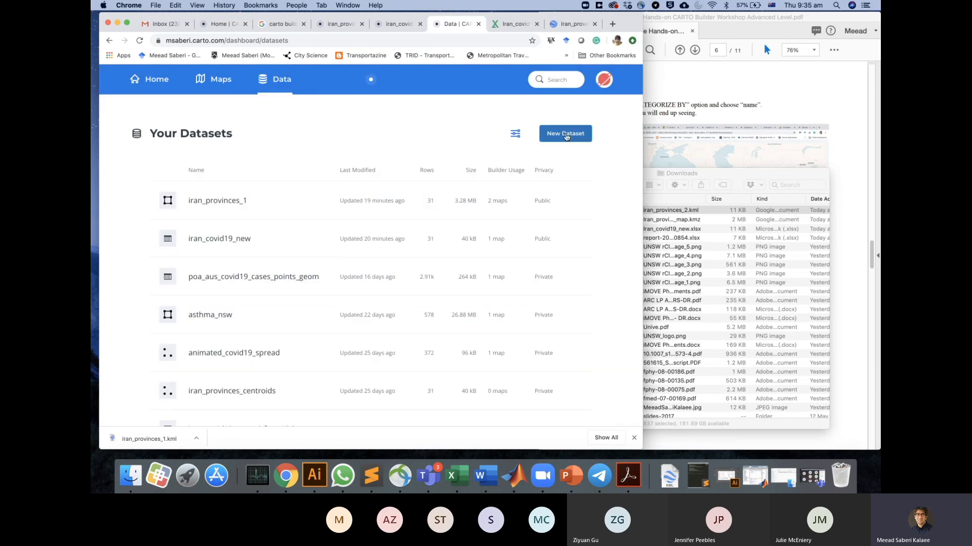
Start a new dataset upload and choose iran_provinces_2.kml from the Downloads folder as its source file.
{"action": "left_click", "coordinate": [565, 134]}
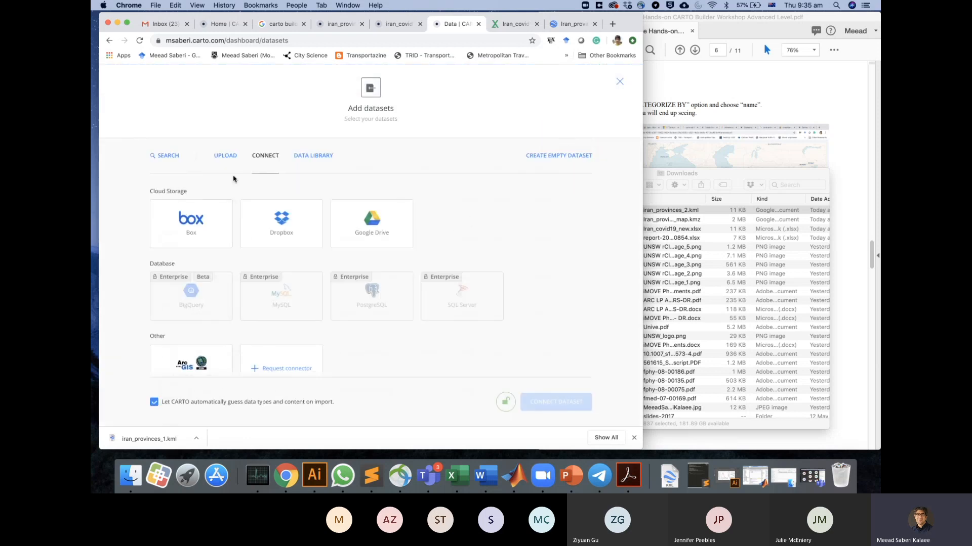
{"action": "left_click", "coordinate": [225, 158]}
{"action": "left_click", "coordinate": [649, 173]}
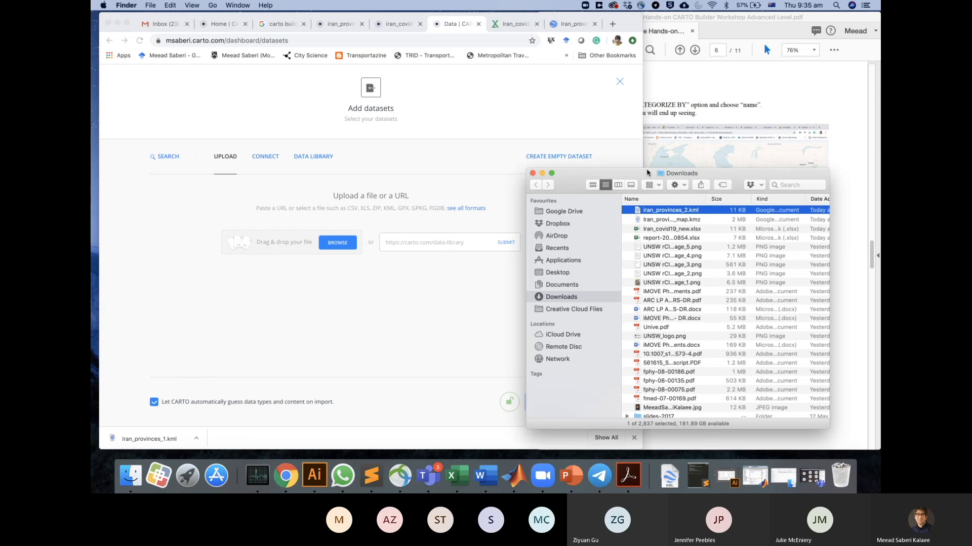
{"action": "left_click_drag", "start_coordinate": [645, 210], "coordinate": [294, 247]}
Switch to Microsoft Teams and read back through the earlier participant messages in the meeting chat.
{"action": "left_click", "coordinate": [761, 421]}
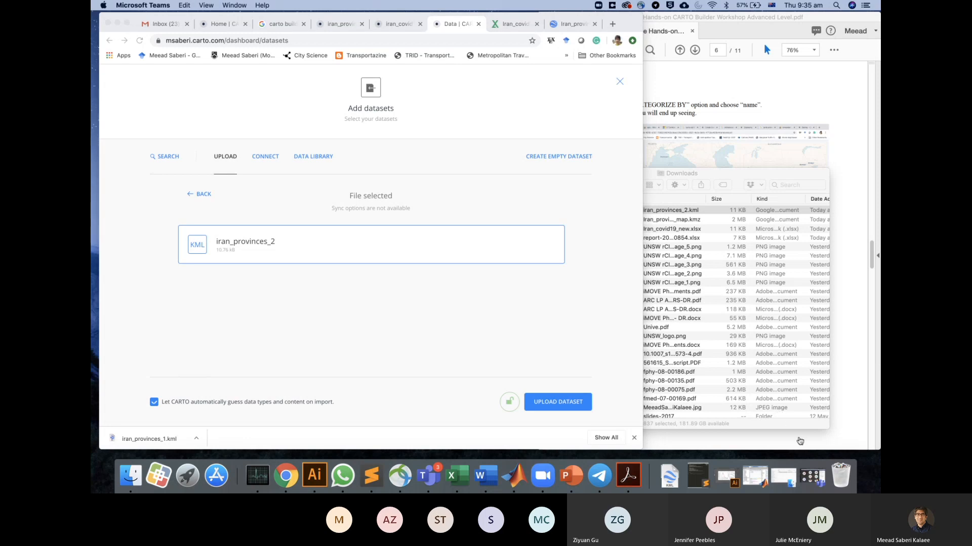
{"action": "left_click", "coordinate": [430, 476]}
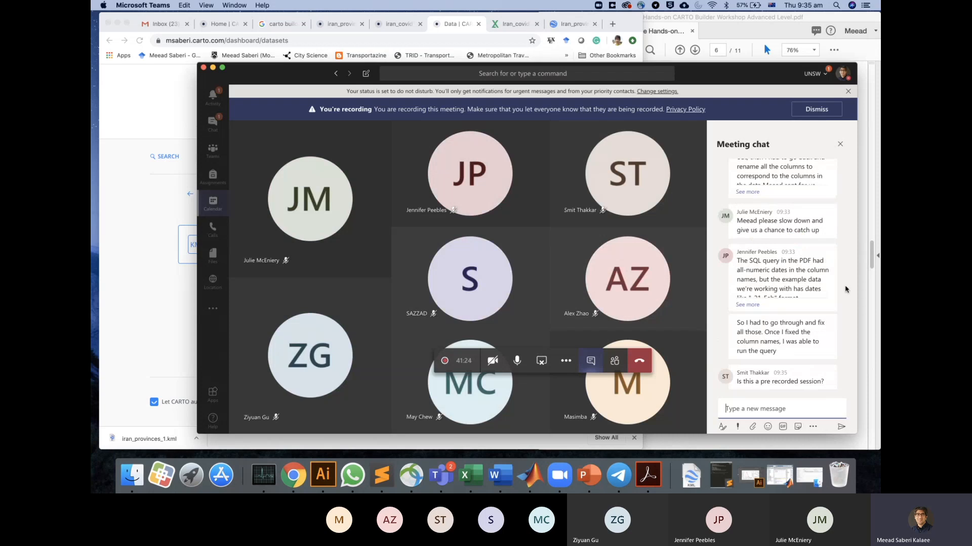
{"action": "scroll", "coordinate": [810, 227], "scroll_direction": "up", "scroll_amount": 4}
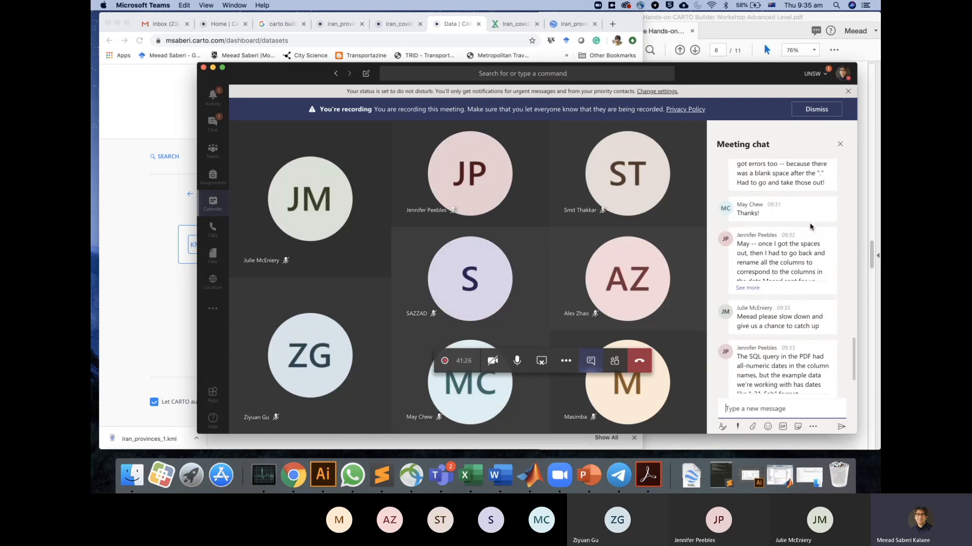
{"action": "scroll", "coordinate": [810, 227], "scroll_direction": "up", "scroll_amount": 2}
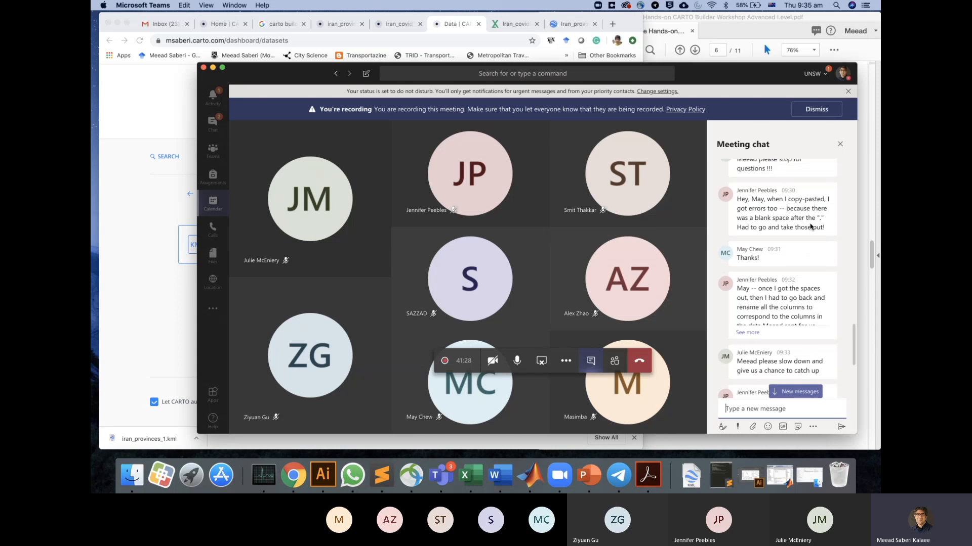
{"action": "scroll", "coordinate": [810, 227], "scroll_direction": "up", "scroll_amount": 3}
{"action": "scroll", "coordinate": [810, 227], "scroll_direction": "up", "scroll_amount": 2}
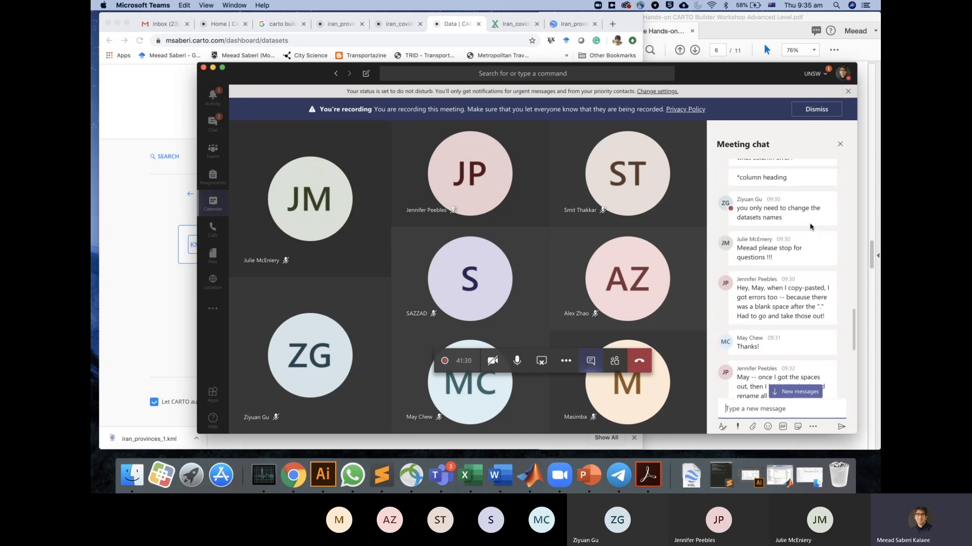
Continue back through the older meeting chat messages to the participants' questions sent around 09:26 and 09:27.
{"action": "scroll", "coordinate": [811, 227], "scroll_direction": "up", "scroll_amount": 3}
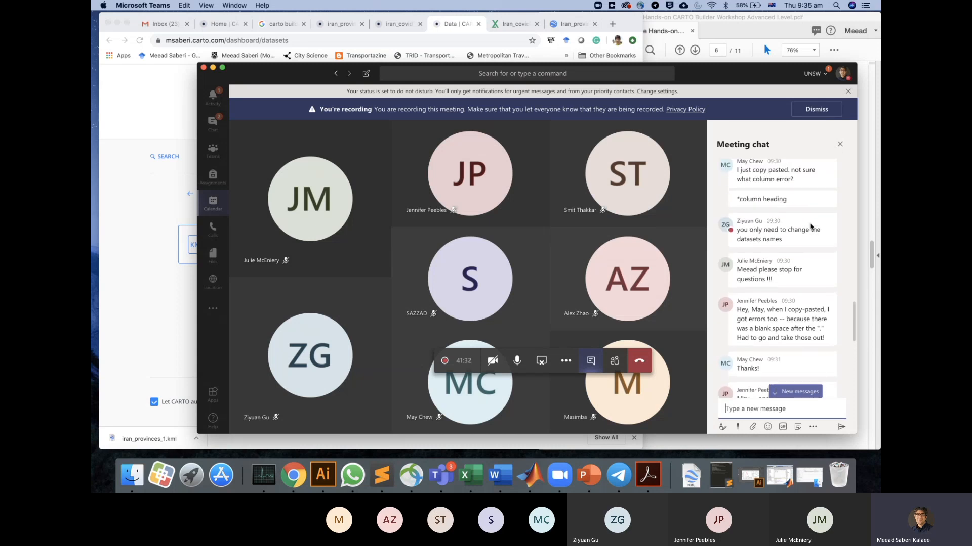
{"action": "scroll", "coordinate": [810, 227], "scroll_direction": "up", "scroll_amount": 4}
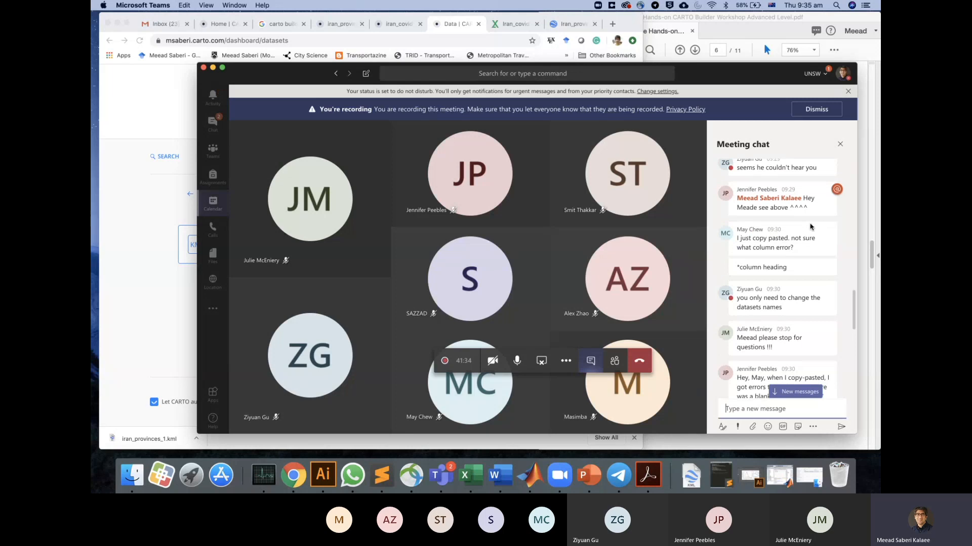
{"action": "scroll", "coordinate": [811, 227], "scroll_direction": "up", "scroll_amount": 3}
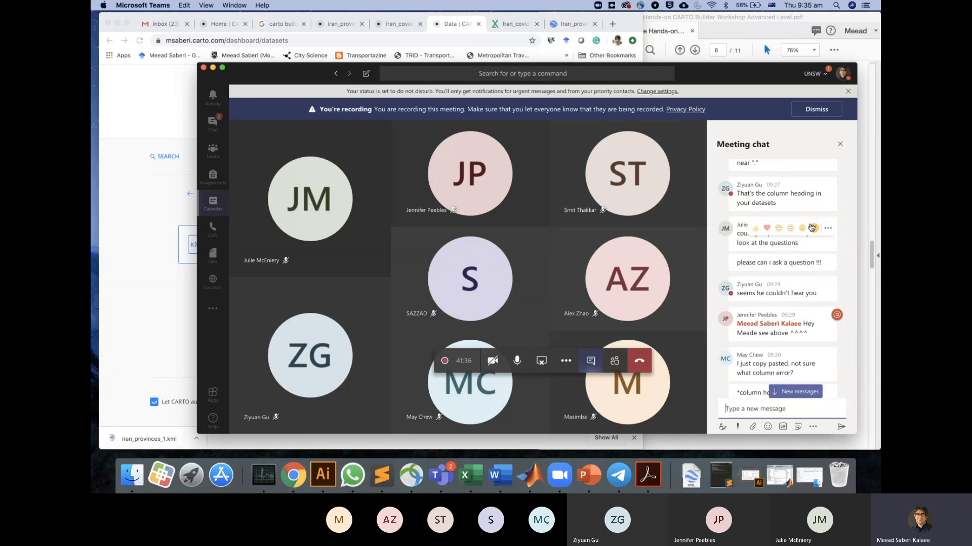
{"action": "scroll", "coordinate": [818, 211], "scroll_direction": "up", "scroll_amount": 2}
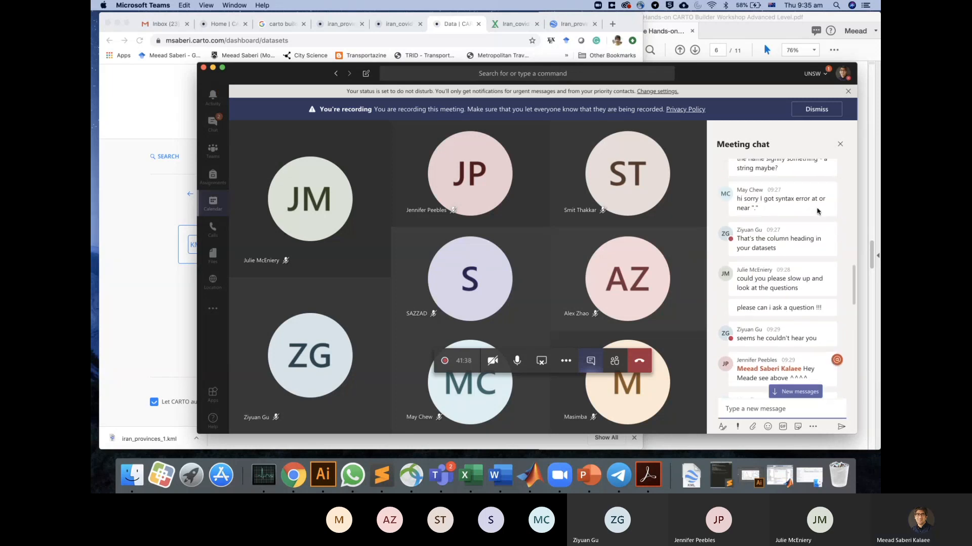
{"action": "scroll", "coordinate": [817, 212], "scroll_direction": "up", "scroll_amount": 4}
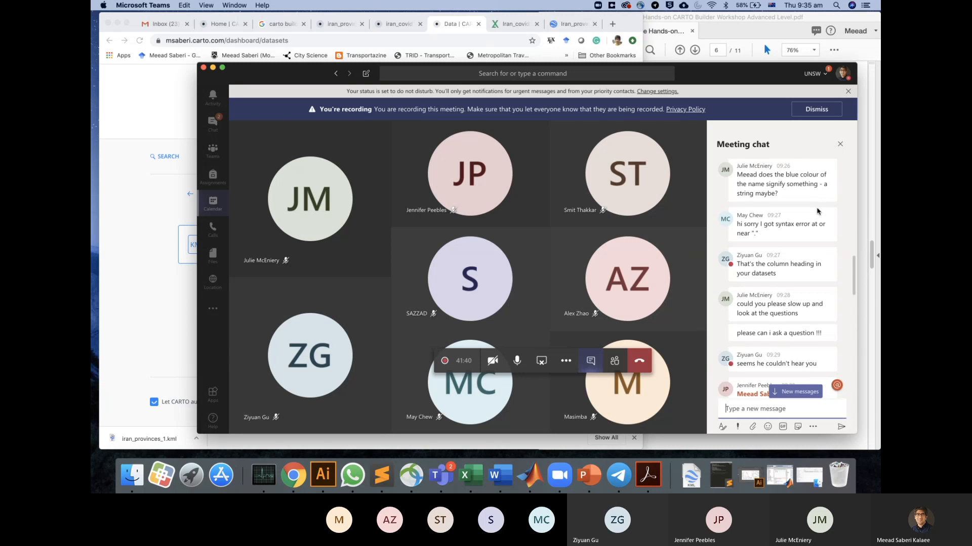
{"action": "scroll", "coordinate": [817, 211], "scroll_direction": "up", "scroll_amount": 3}
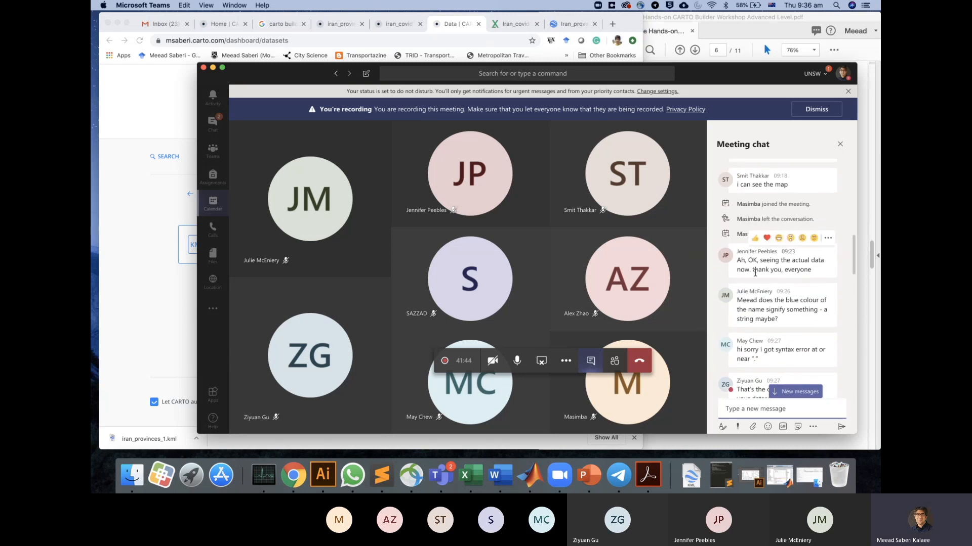
{"action": "scroll", "coordinate": [780, 296], "scroll_direction": "down", "scroll_amount": 1}
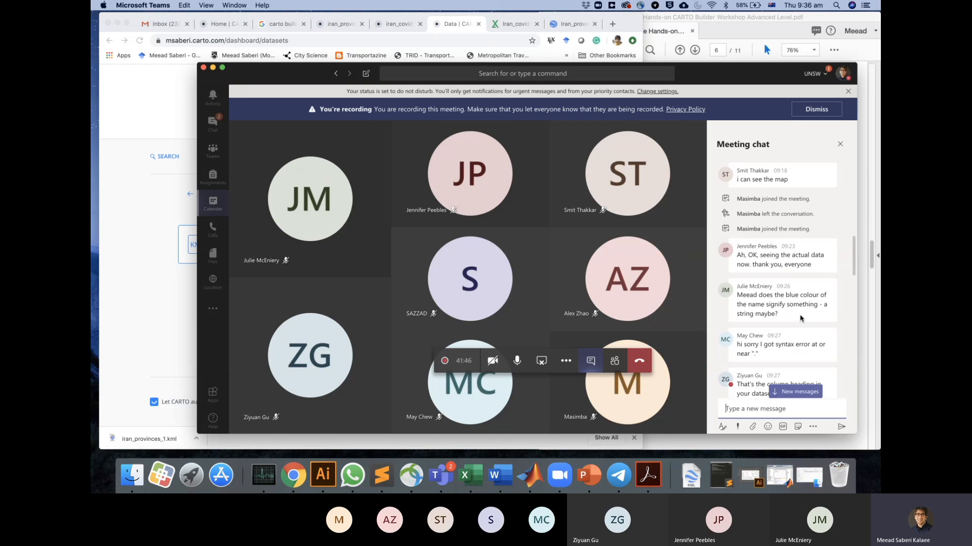
{"action": "mouse_move", "coordinate": [801, 317]}
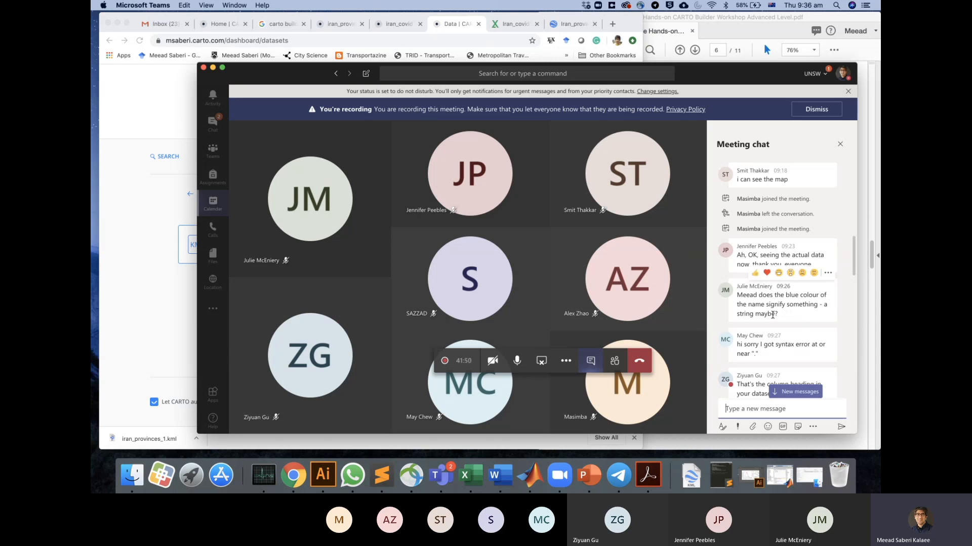
Switch to Chrome, go from the iran_covid19_new table to the CARTO datasets list, and refresh the list.
{"action": "left_click", "coordinate": [454, 24]}
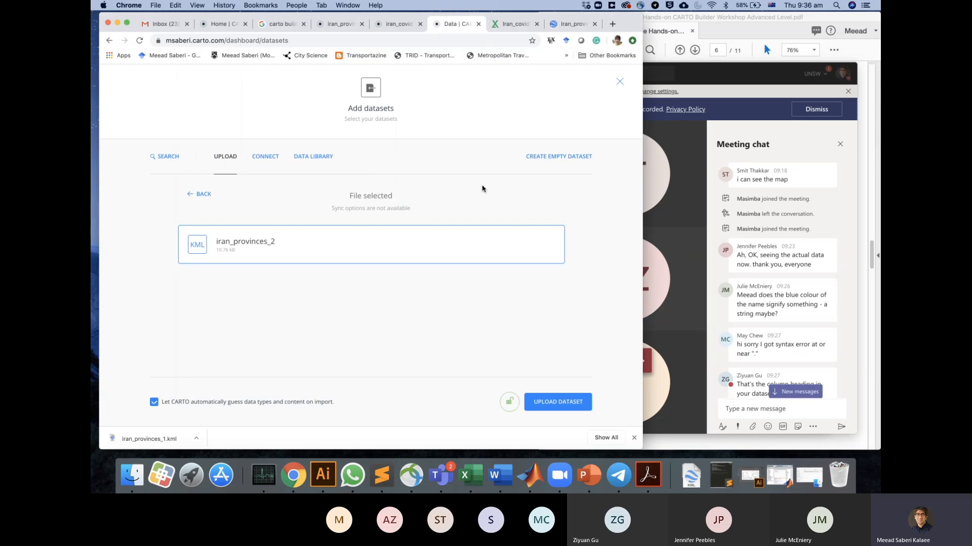
{"action": "left_click", "coordinate": [386, 26]}
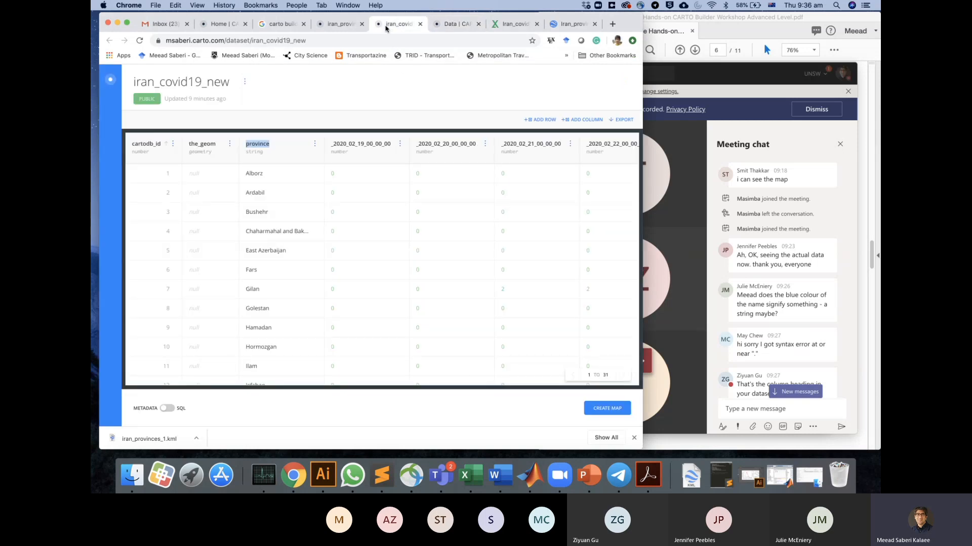
{"action": "left_click", "coordinate": [330, 93]}
{"action": "left_click", "coordinate": [335, 26]}
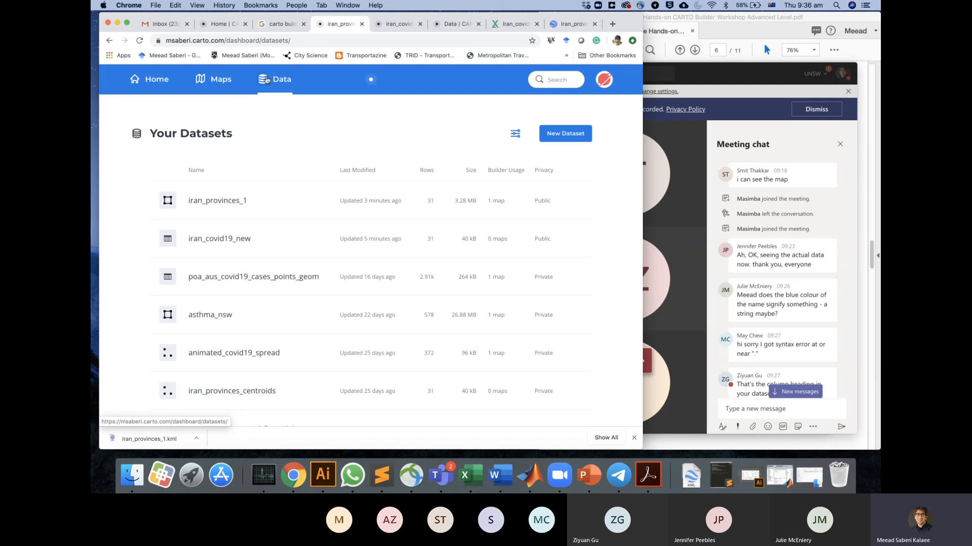
{"action": "left_click", "coordinate": [140, 42]}
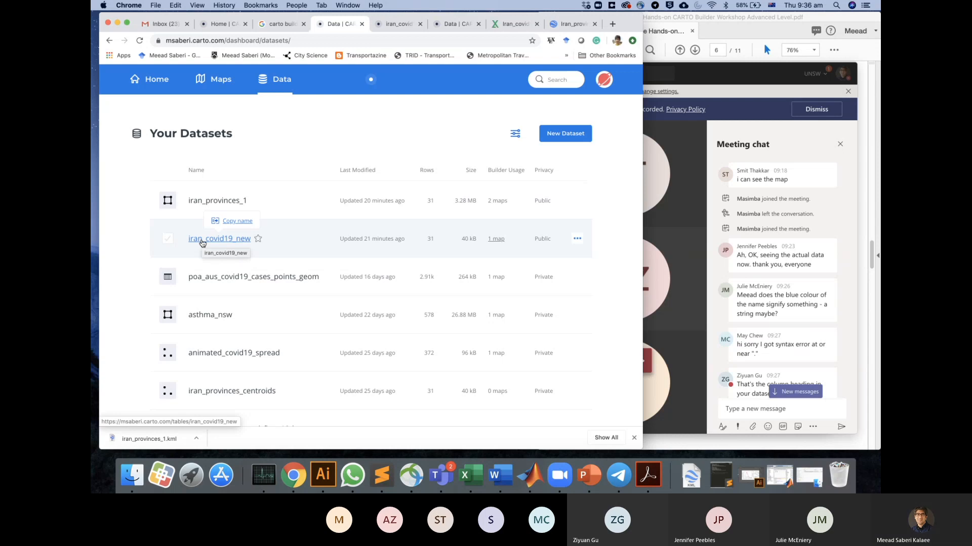
Open the iran_covid19_new dataset from the datasets list, return to the list, and open the iran_provinces_1 dataset.
{"action": "left_click", "coordinate": [202, 244]}
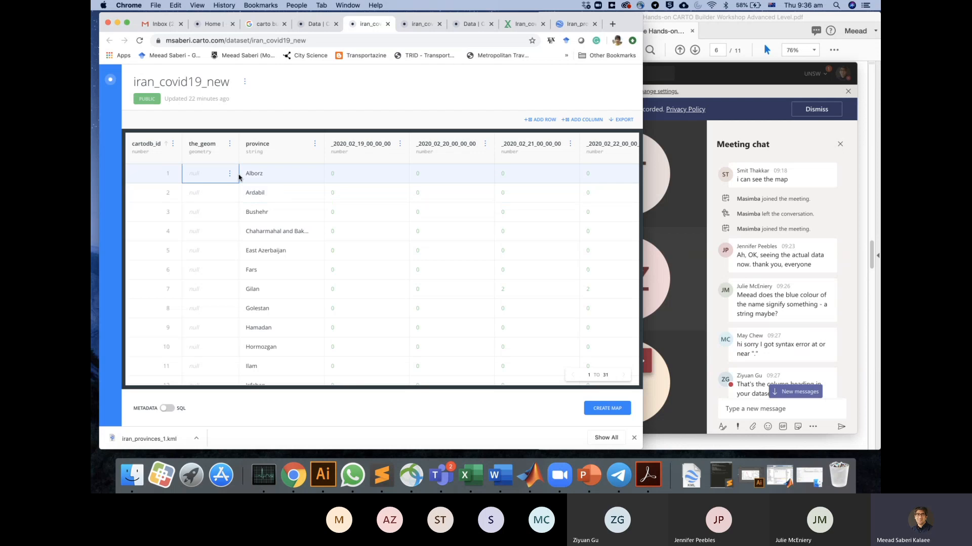
{"action": "left_click", "coordinate": [111, 81]}
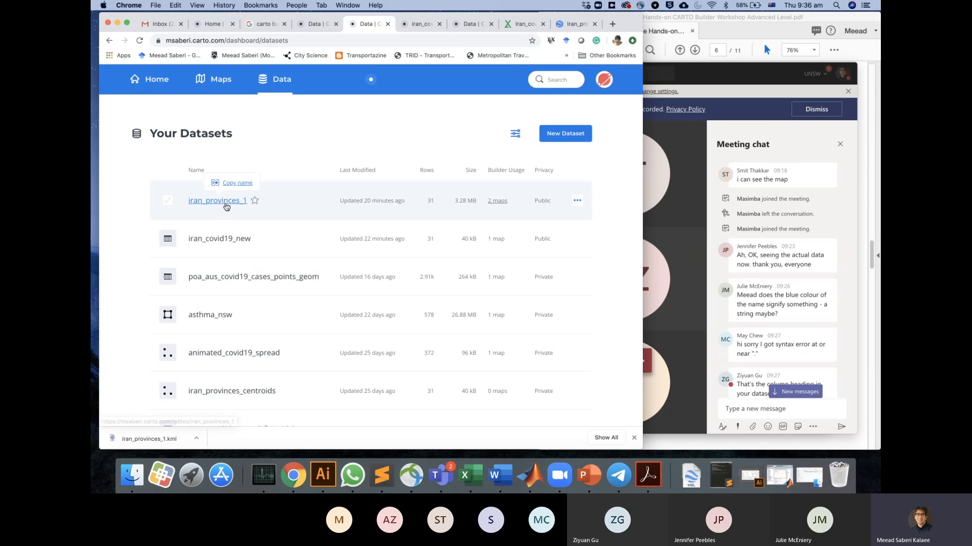
{"action": "left_click", "coordinate": [225, 205]}
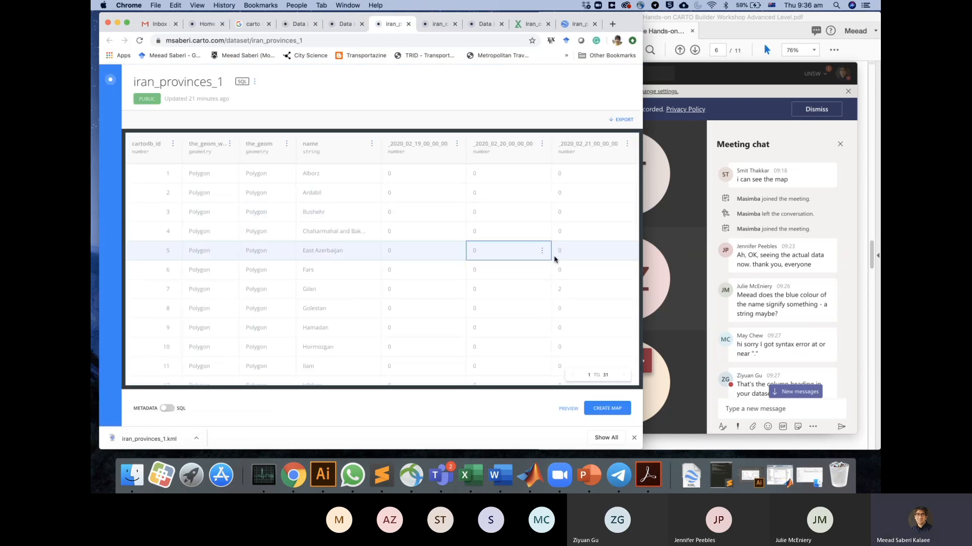
Switch to Microsoft Teams and read the chat messages about the blue name colour and the syntax error.
{"action": "left_click", "coordinate": [815, 274]}
{"action": "scroll", "coordinate": [799, 276], "scroll_direction": "down", "scroll_amount": 2}
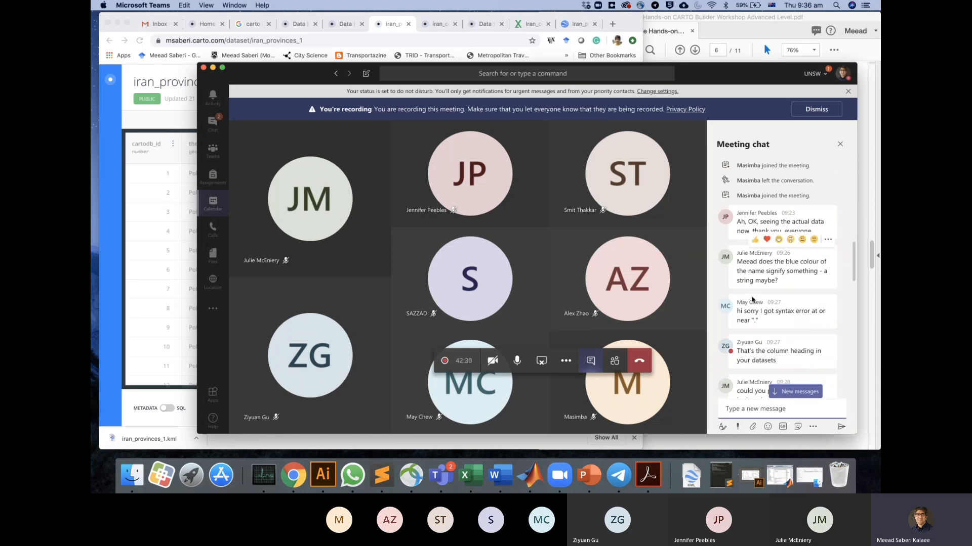
{"action": "mouse_move", "coordinate": [760, 343]}
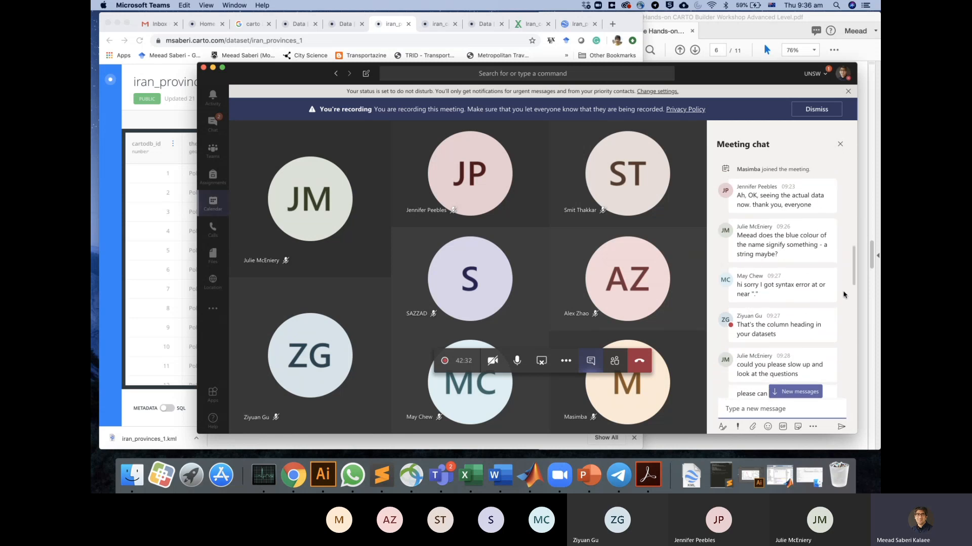
{"action": "scroll", "coordinate": [844, 294], "scroll_direction": "down", "scroll_amount": 2}
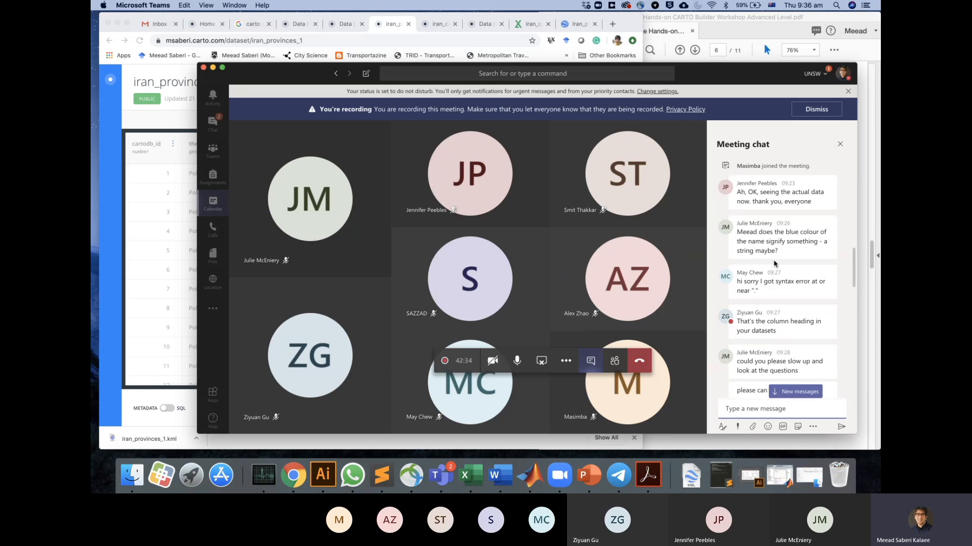
{"action": "mouse_move", "coordinate": [729, 286]}
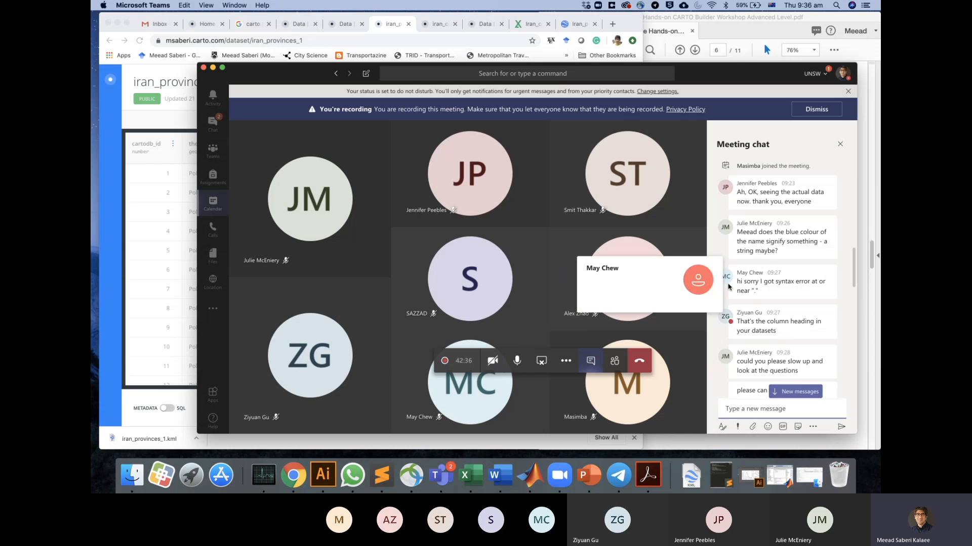
{"action": "mouse_move", "coordinate": [773, 278]}
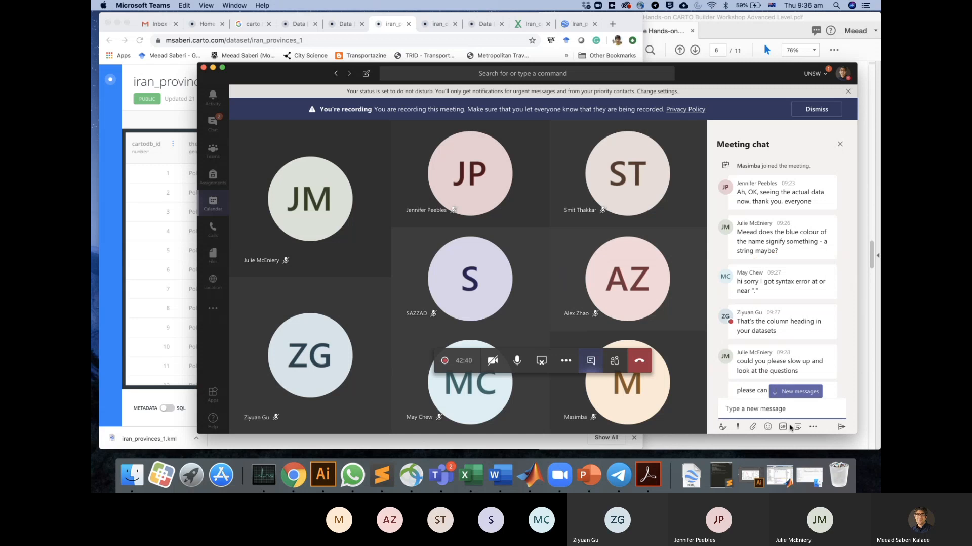
Show the list of people in the Teams meeting and raise the sound volume to hear the speaking participant.
{"action": "left_click", "coordinate": [615, 364]}
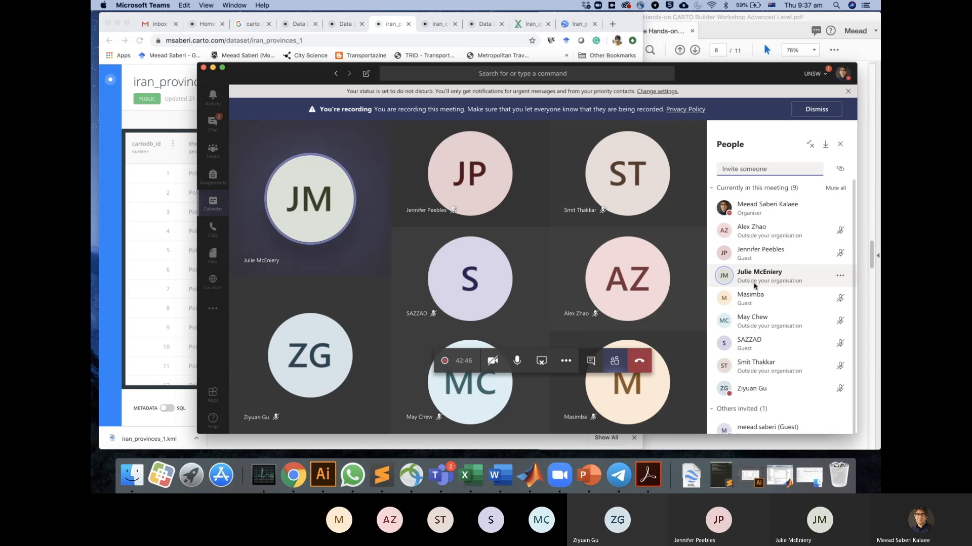
{"action": "key", "text": "XF86AudioRaiseVolume"}
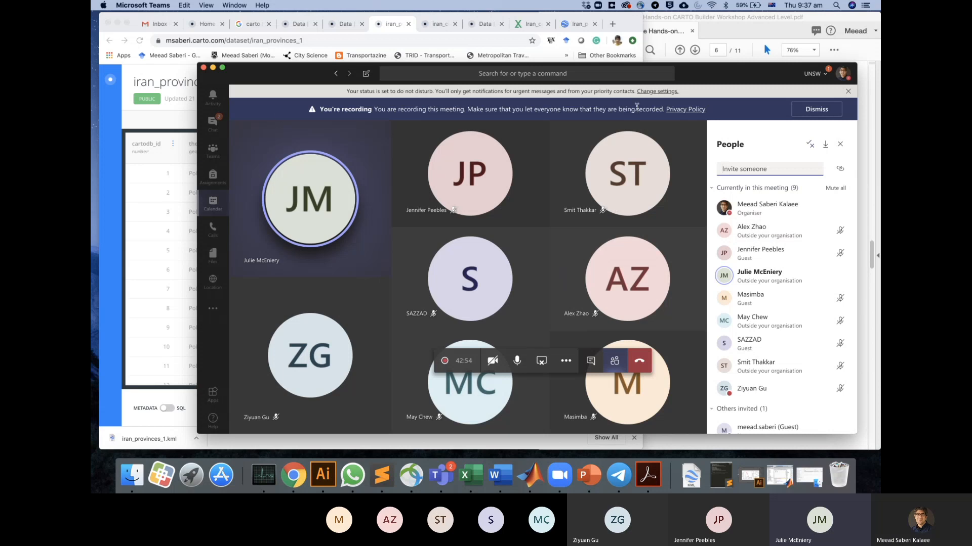
{"action": "left_click", "coordinate": [191, 127]}
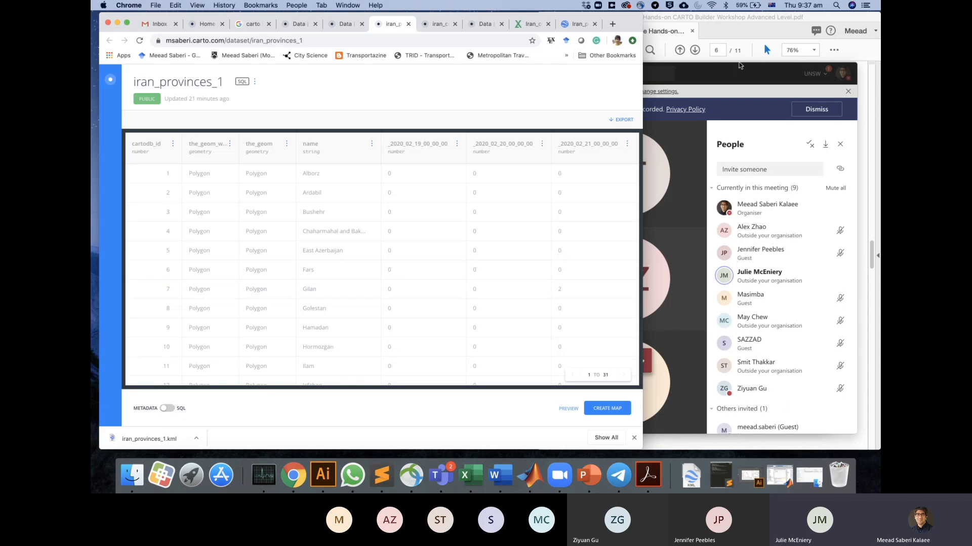
{"action": "left_click", "coordinate": [741, 92]}
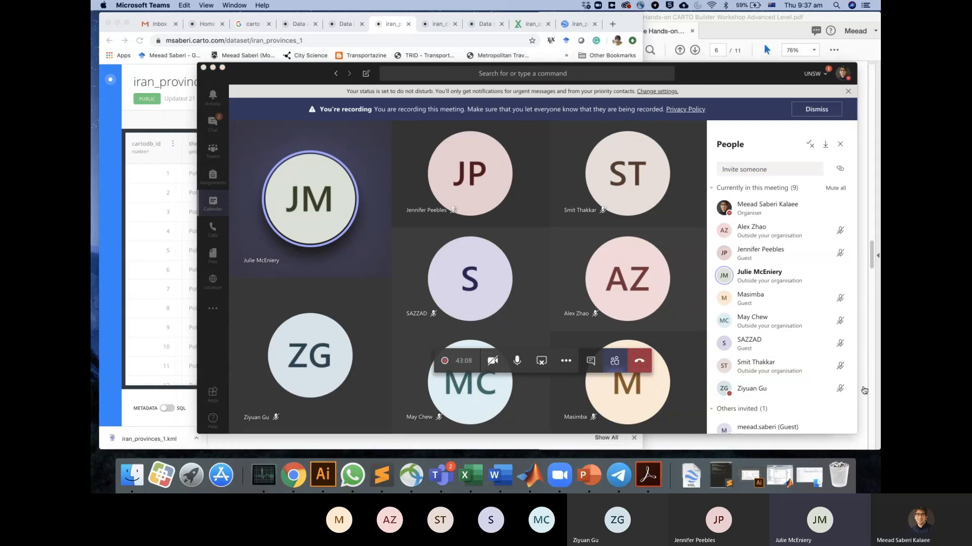
Reopen the meeting chat and read forward from the syntax error question through the column-name messages to the recent ones.
{"action": "left_click", "coordinate": [589, 363]}
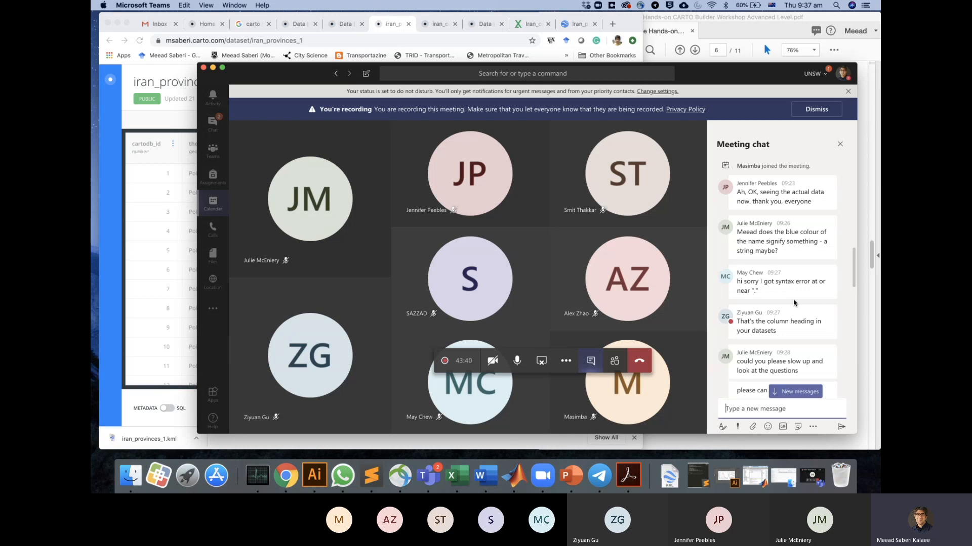
{"action": "scroll", "coordinate": [793, 303], "scroll_direction": "down", "scroll_amount": 2}
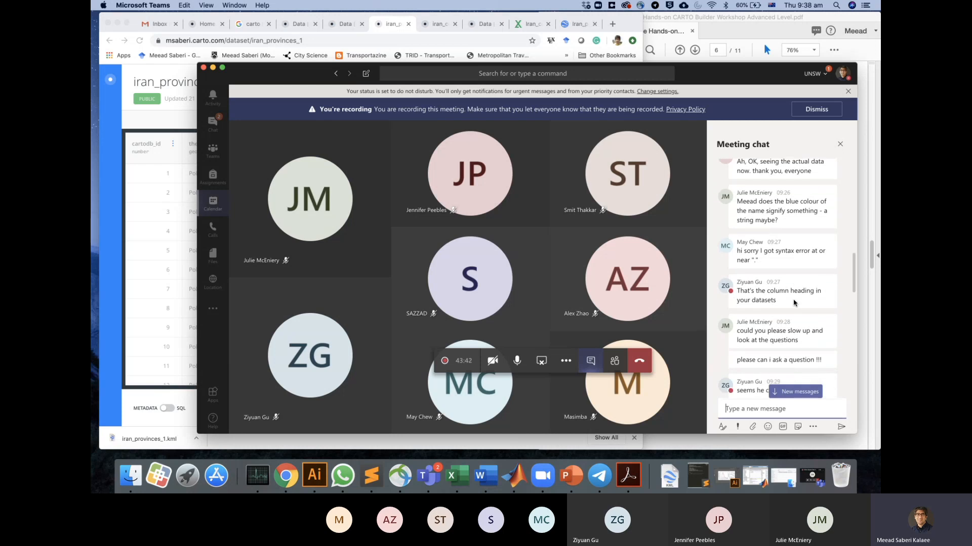
{"action": "scroll", "coordinate": [794, 303], "scroll_direction": "down", "scroll_amount": 4}
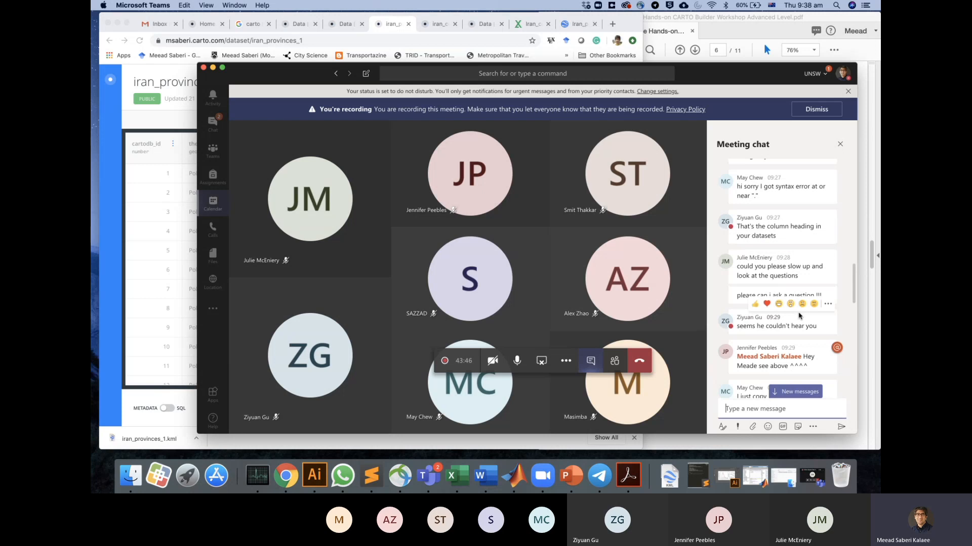
{"action": "scroll", "coordinate": [799, 315], "scroll_direction": "down", "scroll_amount": 3}
{"action": "scroll", "coordinate": [800, 316], "scroll_direction": "down", "scroll_amount": 1}
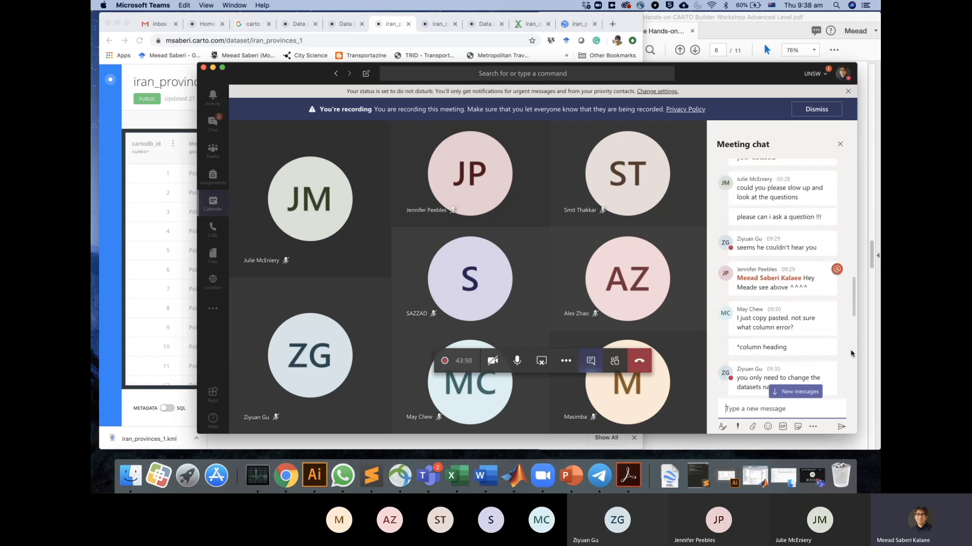
{"action": "scroll", "coordinate": [849, 352], "scroll_direction": "down", "scroll_amount": 1}
{"action": "scroll", "coordinate": [849, 353], "scroll_direction": "down", "scroll_amount": 4}
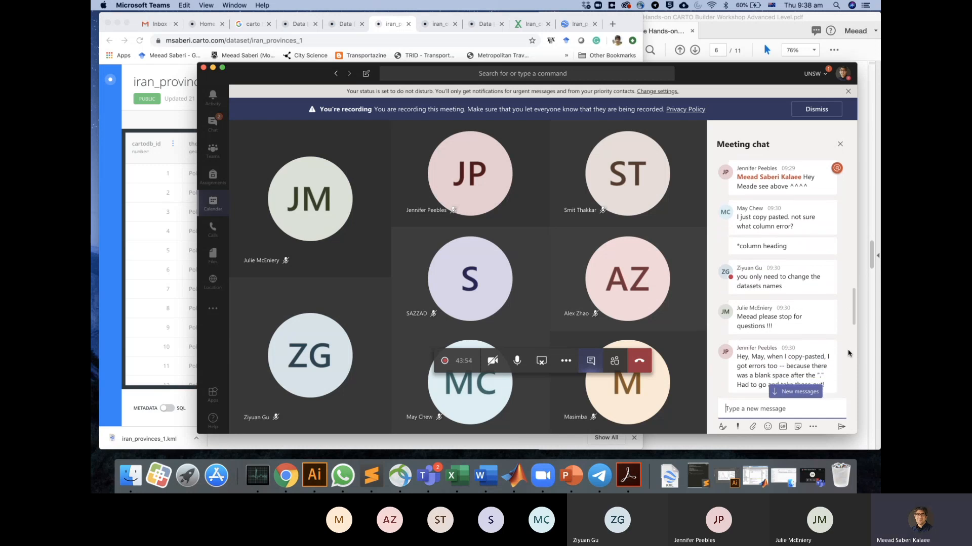
{"action": "scroll", "coordinate": [849, 353], "scroll_direction": "down", "scroll_amount": 2}
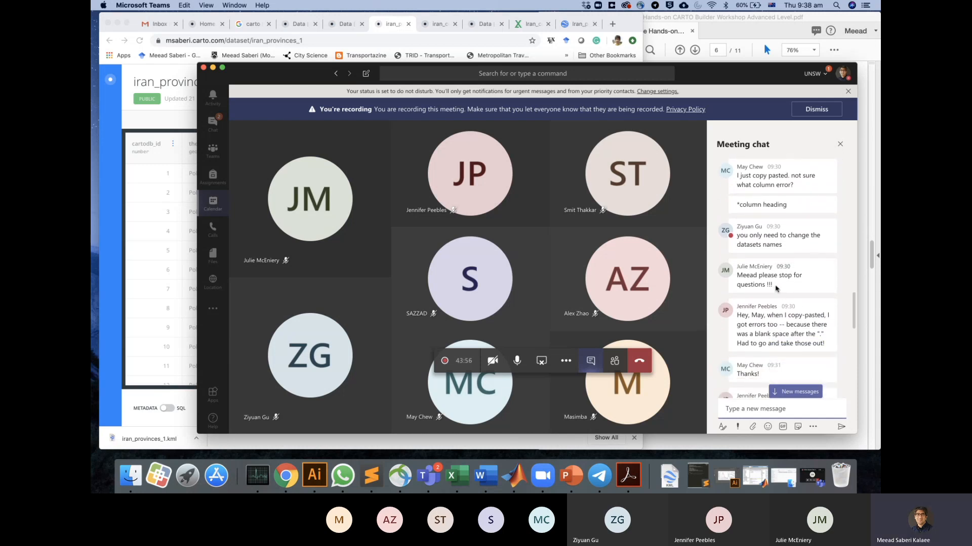
{"action": "scroll", "coordinate": [776, 288], "scroll_direction": "down", "scroll_amount": 1}
{"action": "scroll", "coordinate": [776, 289], "scroll_direction": "down", "scroll_amount": 1}
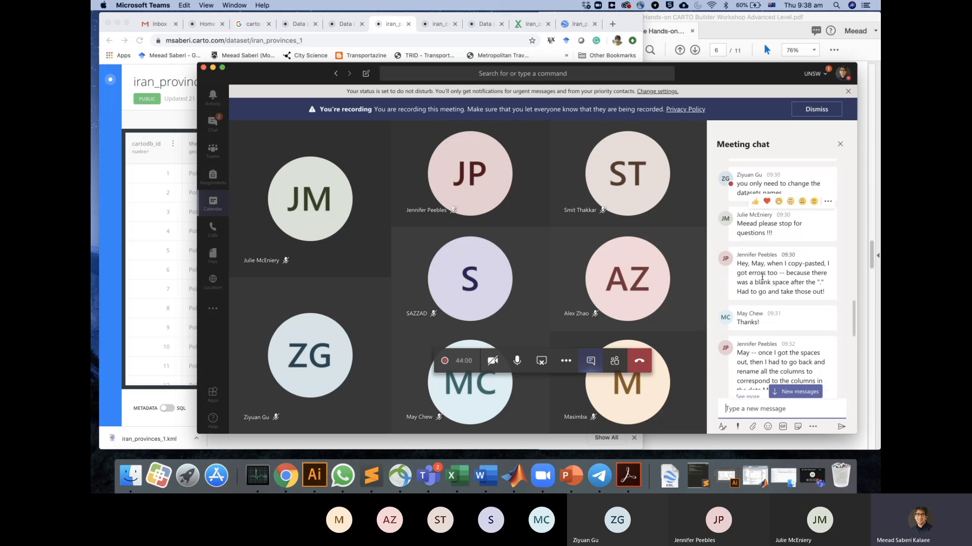
{"action": "scroll", "coordinate": [795, 292], "scroll_direction": "down", "scroll_amount": 5}
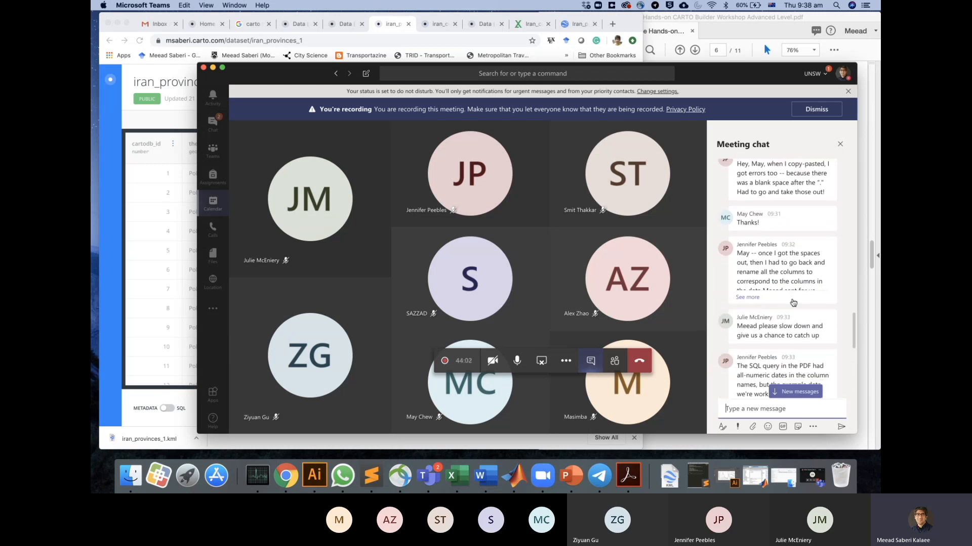
{"action": "scroll", "coordinate": [793, 303], "scroll_direction": "down", "scroll_amount": 12}
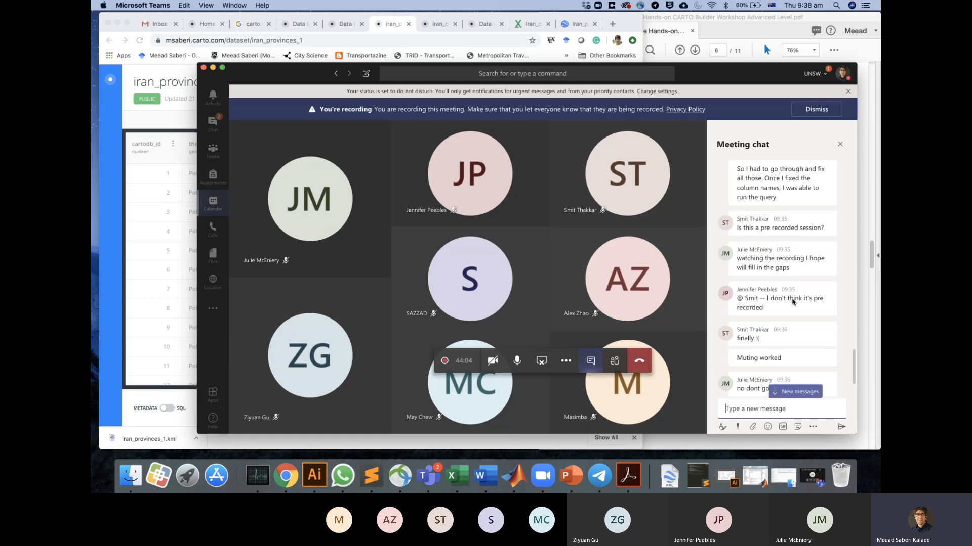
Switch to Chrome and show the SQL query behind the iran_provinces_1 dataset instead of its metadata view.
{"action": "left_click", "coordinate": [148, 126]}
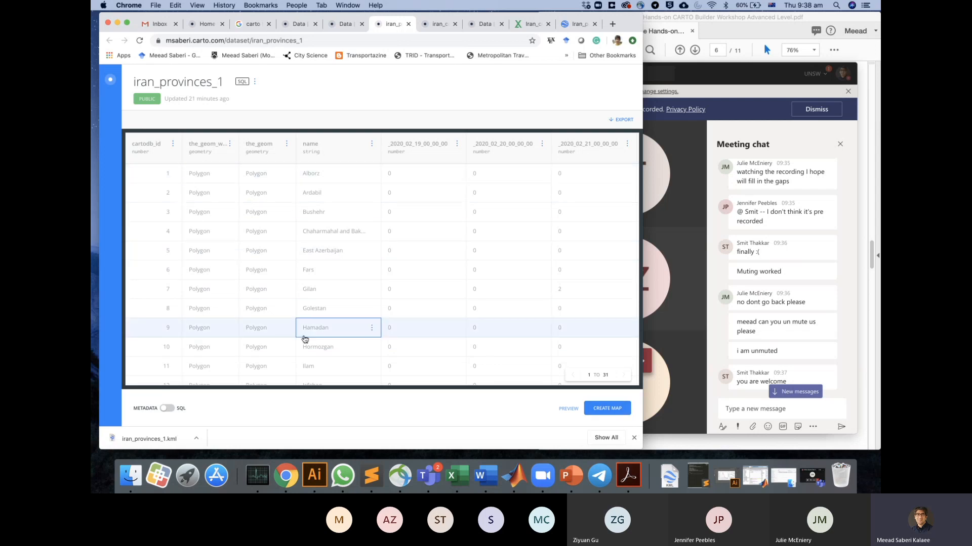
{"action": "left_click", "coordinate": [168, 409]}
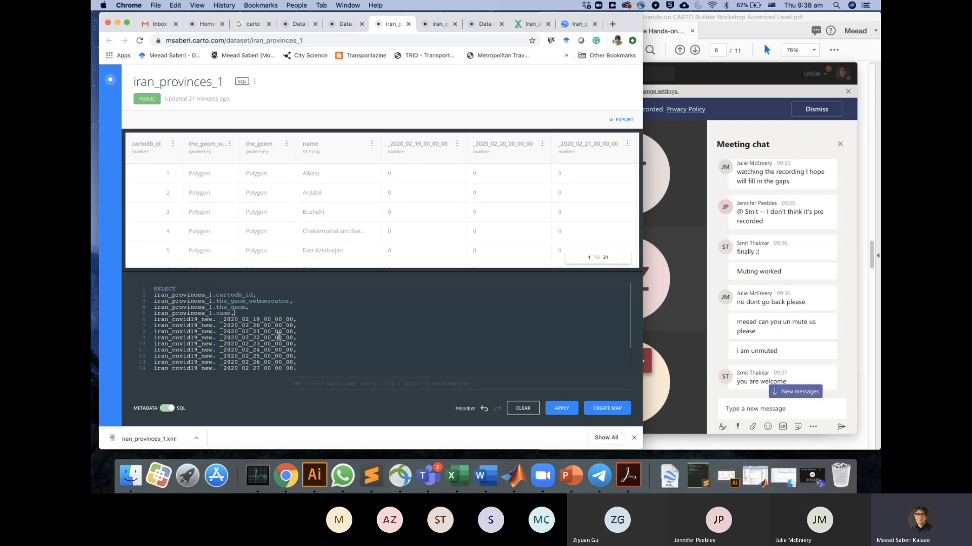
Point out the SELECT keyword and the iran_provinces_1 geometry columns in the query, and examine the date columns below them.
{"action": "left_click_drag", "start_coordinate": [180, 288], "coordinate": [153, 288]}
{"action": "left_click_drag", "start_coordinate": [211, 295], "coordinate": [252, 295]}
{"action": "left_click", "coordinate": [228, 296]}
{"action": "left_click", "coordinate": [257, 295]}
{"action": "scroll", "coordinate": [245, 311], "scroll_direction": "down", "scroll_amount": 3}
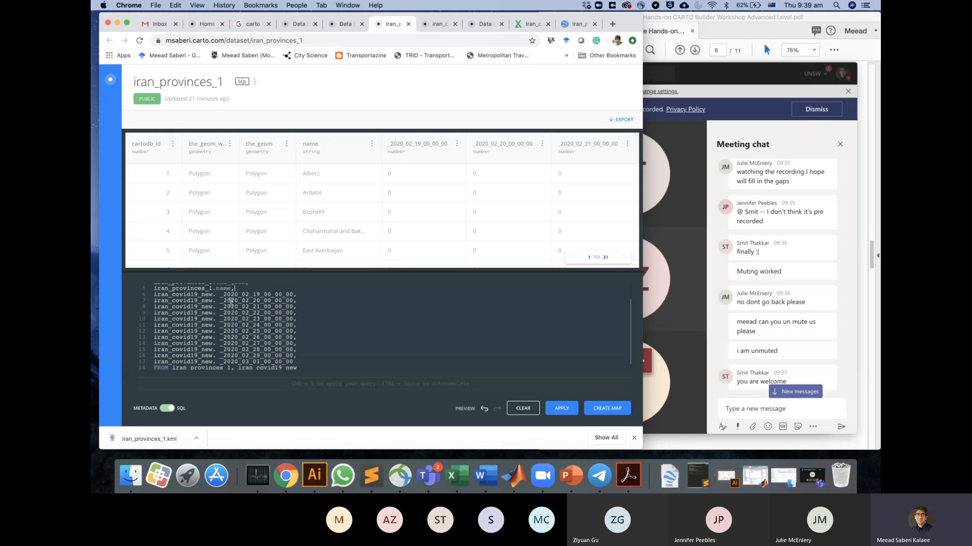
Try deleting the character before the 2020_02_19 and 2020_02_20 column names in the query, and undo both deletions.
{"action": "left_click", "coordinate": [219, 296]}
{"action": "key", "text": "Delete"}
{"action": "key", "text": "Down"}
{"action": "key", "text": "Delete"}
{"action": "key", "text": "Up"}
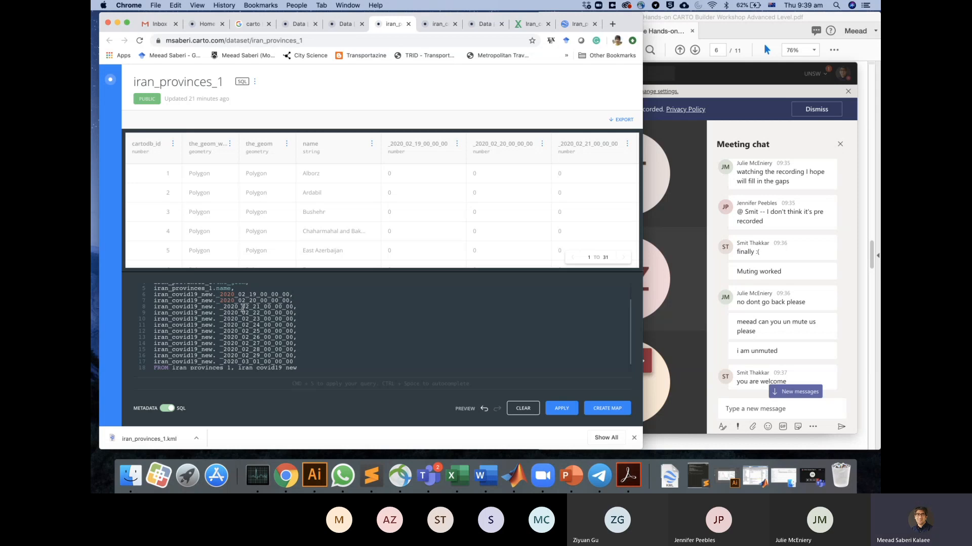
{"action": "key", "text": "super+z"}
{"action": "key", "text": "super+z"}
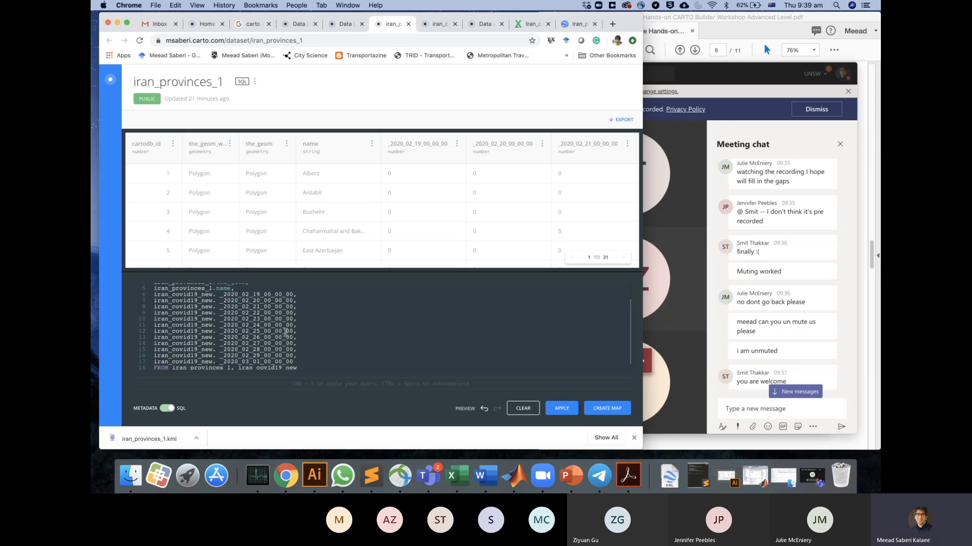
{"action": "key", "text": "super+z"}
Examine the query's date columns, the two tables in the FROM clause and the WHERE condition matching name to province.
{"action": "scroll", "coordinate": [318, 345], "scroll_direction": "up", "scroll_amount": 3}
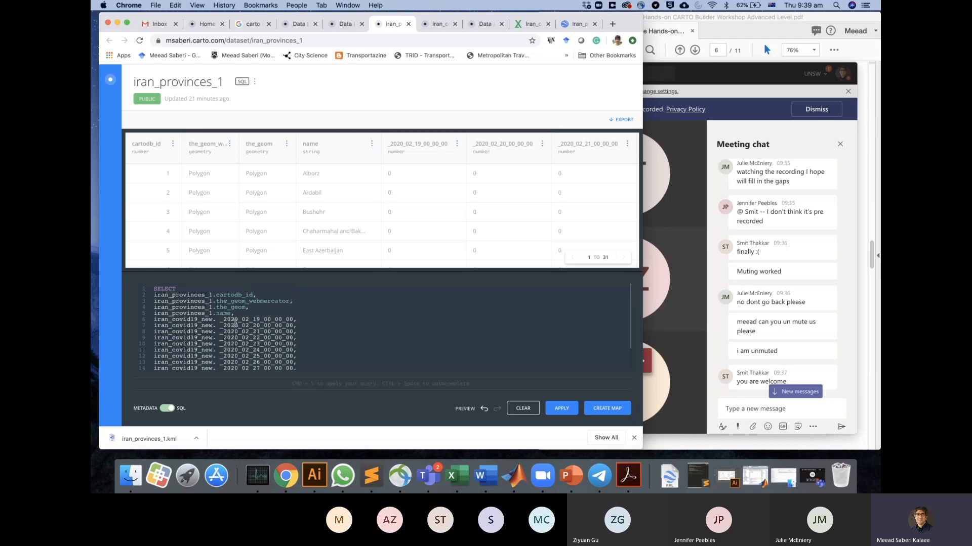
{"action": "left_click_drag", "start_coordinate": [223, 319], "coordinate": [295, 352]}
{"action": "left_click", "coordinate": [296, 351]}
{"action": "scroll", "coordinate": [295, 352], "scroll_direction": "down", "scroll_amount": 2}
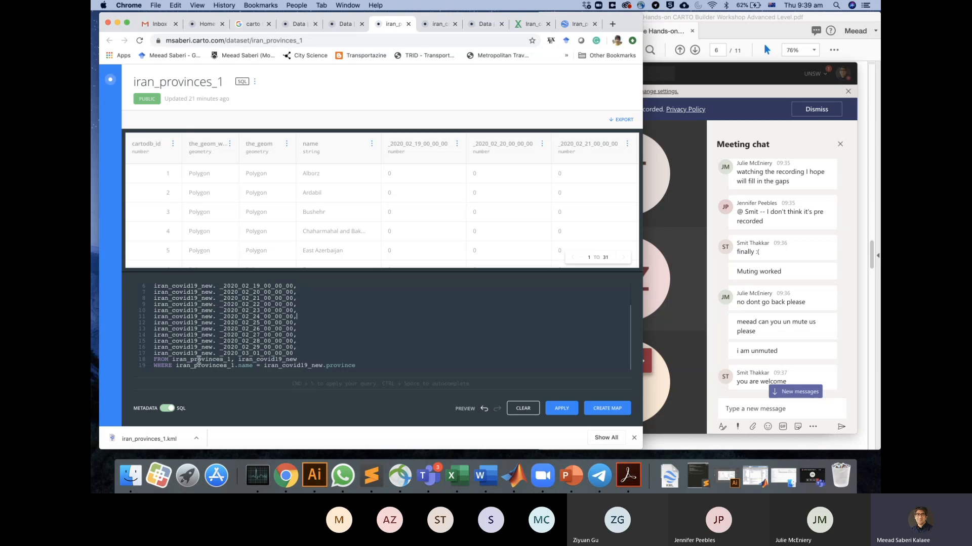
{"action": "left_click_drag", "start_coordinate": [178, 360], "coordinate": [291, 359]}
{"action": "left_click_drag", "start_coordinate": [154, 365], "coordinate": [367, 367]}
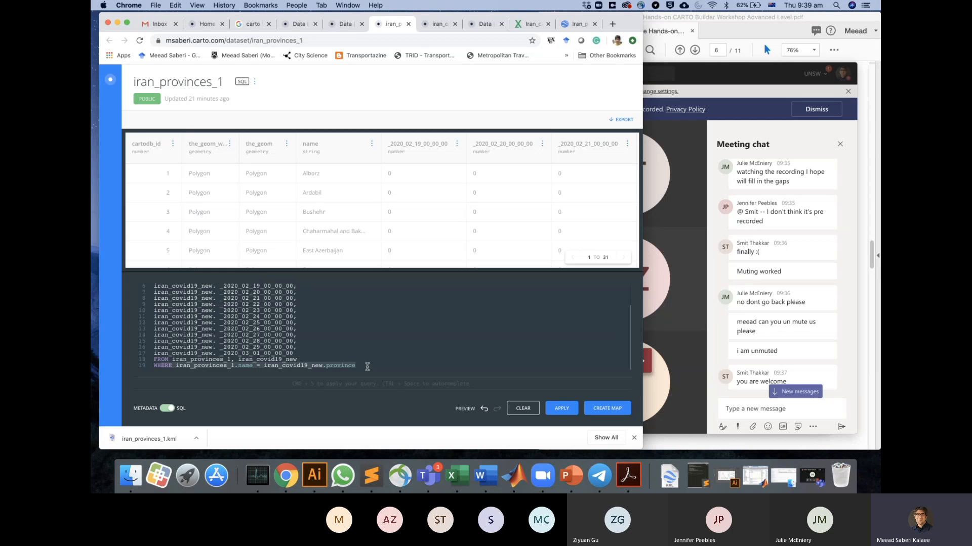
{"action": "left_click", "coordinate": [367, 367]}
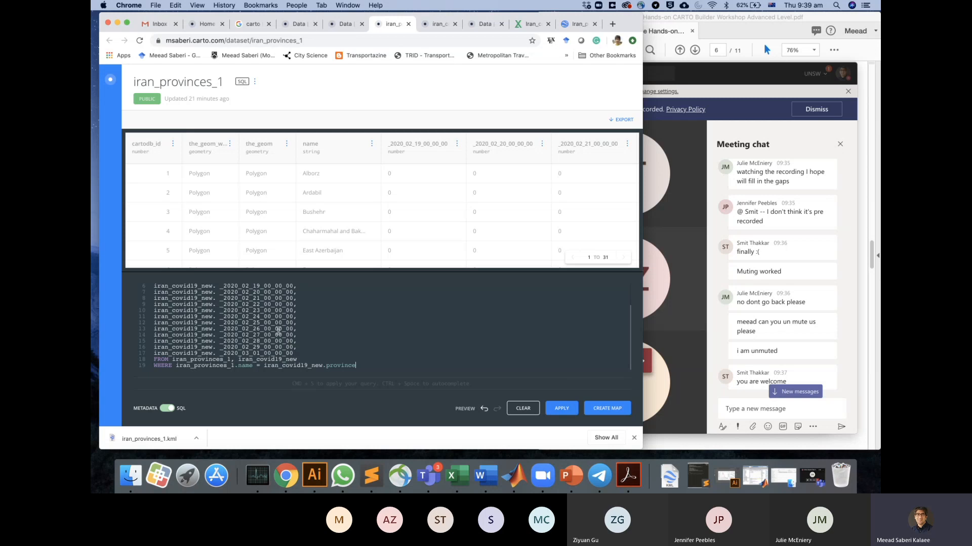
Copy the entire join query and clear it so the iran_provinces_1 dataset returns to its default query.
{"action": "key", "text": "super+a"}
{"action": "key", "text": "super+c"}
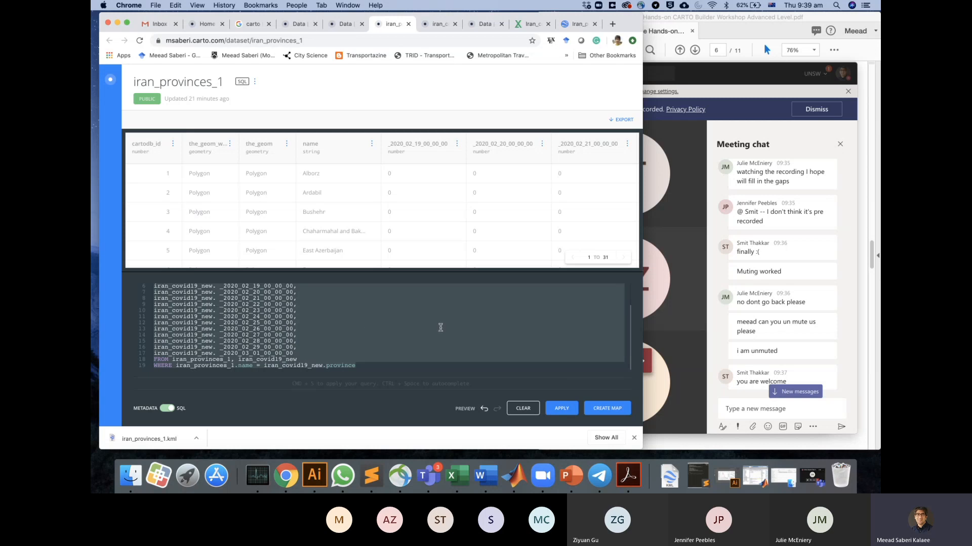
{"action": "key", "text": "BackSpace"}
{"action": "left_click", "coordinate": [522, 408]}
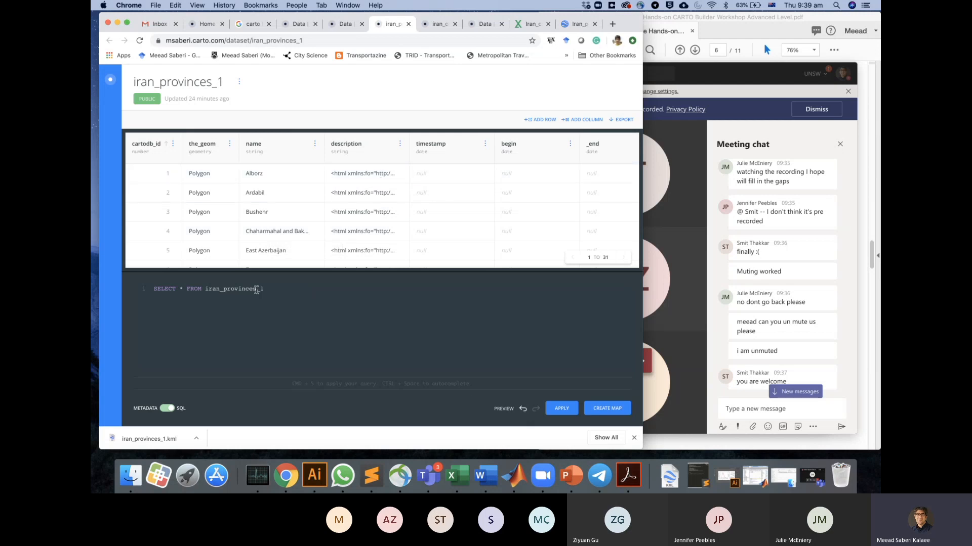
Replace the default query with the copied join query, apply it and look through the resulting table.
{"action": "key", "text": "super+a"}
{"action": "key", "text": "super+v"}
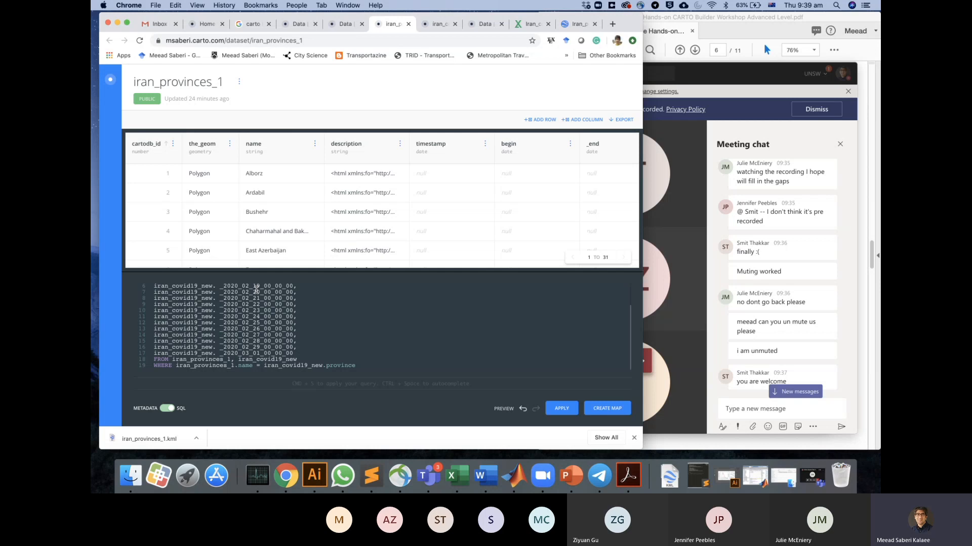
{"action": "left_click", "coordinate": [568, 412]}
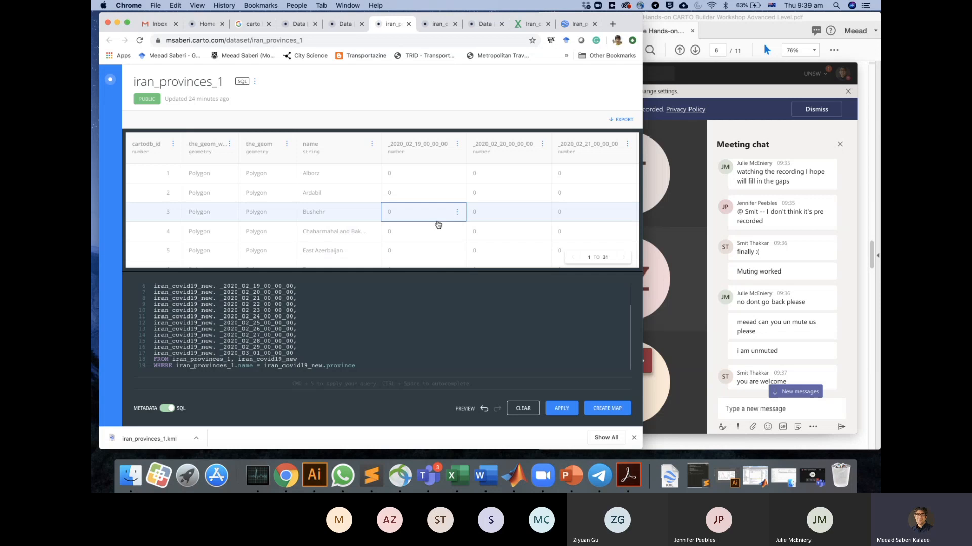
{"action": "scroll", "coordinate": [438, 223], "scroll_direction": "down", "scroll_amount": 10}
{"action": "scroll", "coordinate": [438, 224], "scroll_direction": "up", "scroll_amount": 10}
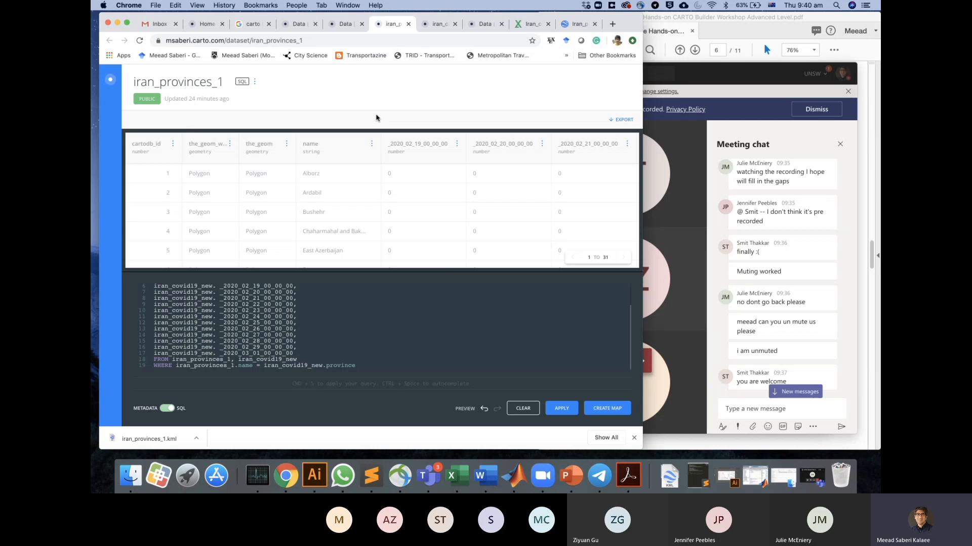
Switch to Acrobat, decline the Dropbox accessibility request and go back to page 3 of the workshop PDF.
{"action": "key", "text": "ctrl+Up"}
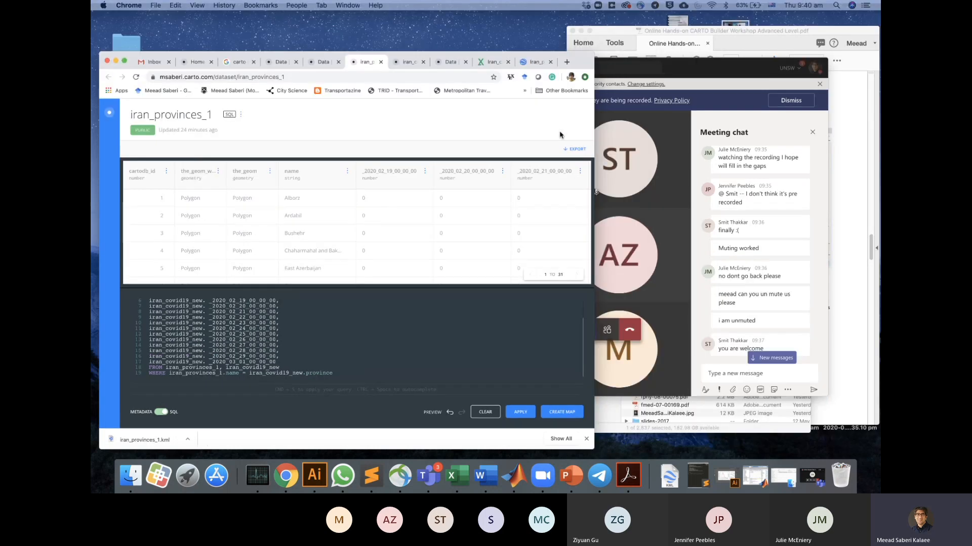
{"action": "left_click", "coordinate": [801, 176]}
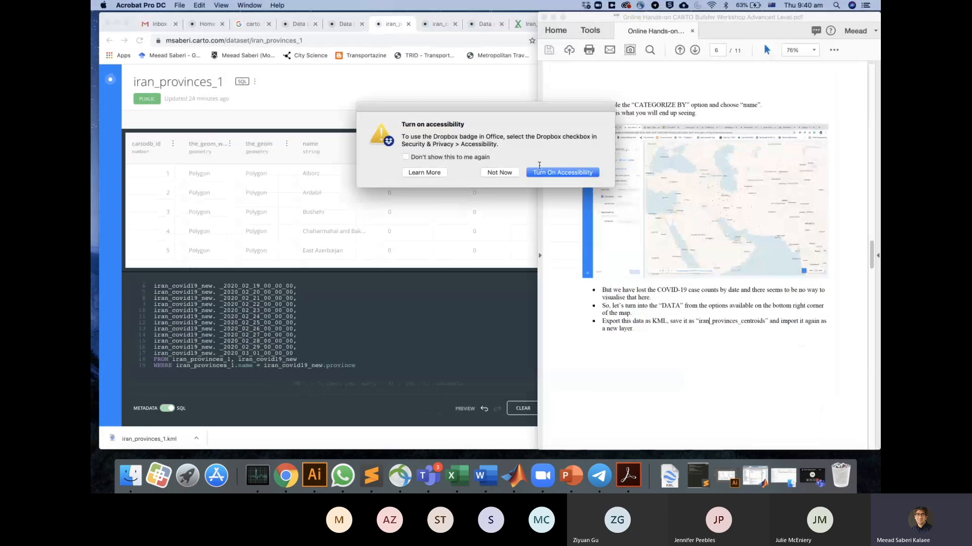
{"action": "left_click", "coordinate": [513, 176]}
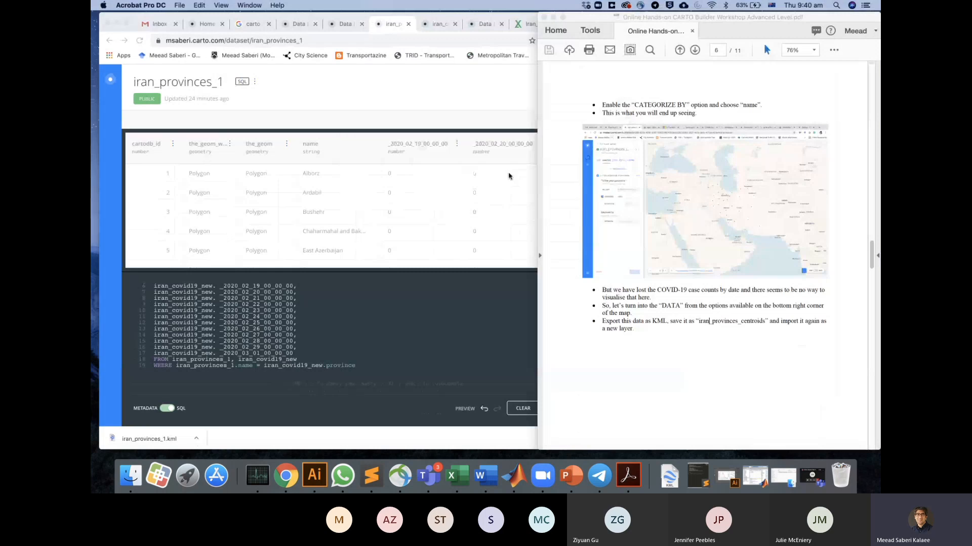
{"action": "left_click", "coordinate": [679, 51]}
{"action": "left_click", "coordinate": [679, 50]}
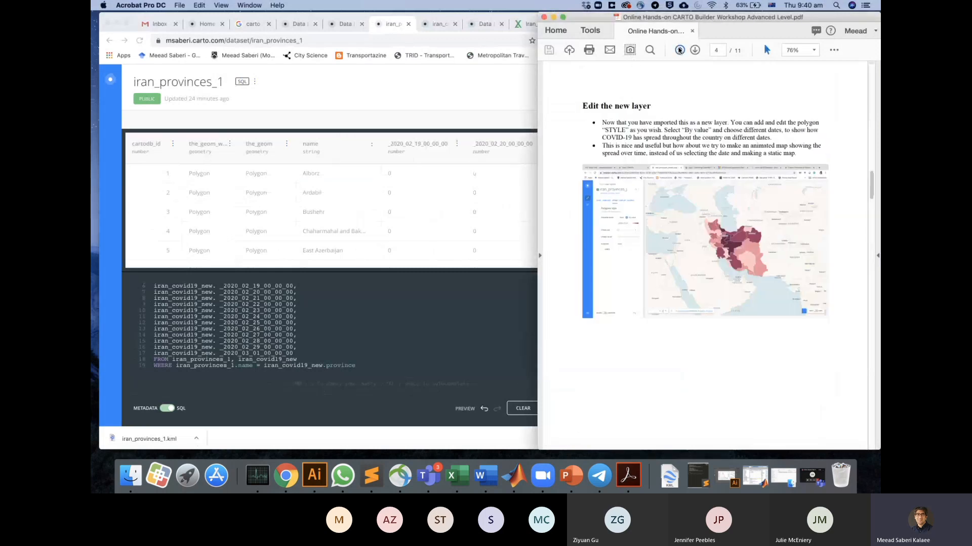
{"action": "left_click", "coordinate": [680, 50]}
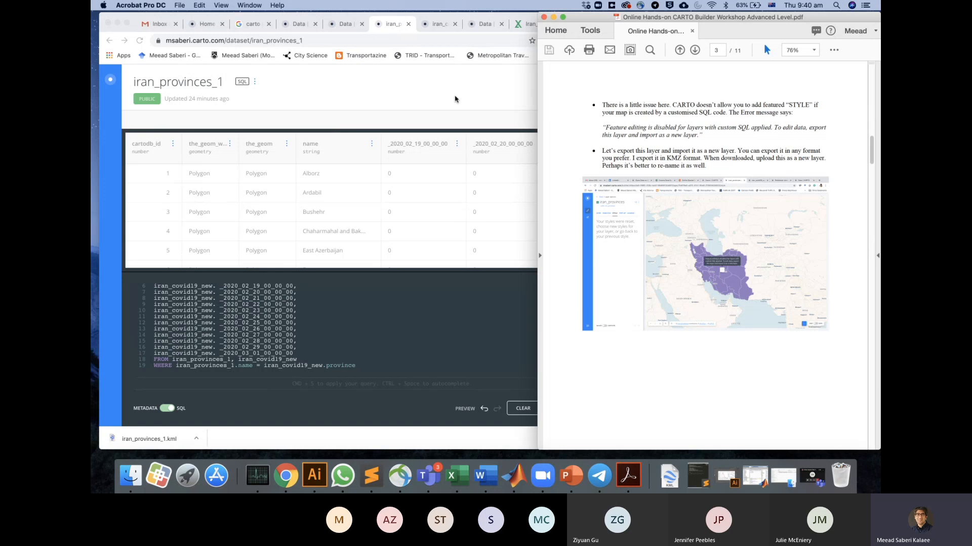
Switch to Chrome, return the iran_provinces_1 dataset to its metadata view and create a map from it.
{"action": "left_click", "coordinate": [500, 114]}
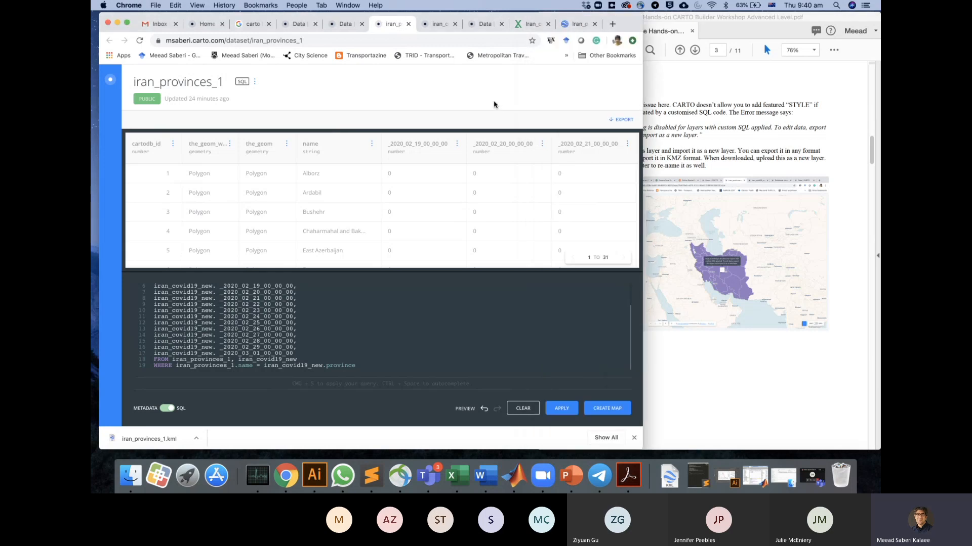
{"action": "left_click", "coordinate": [255, 85]}
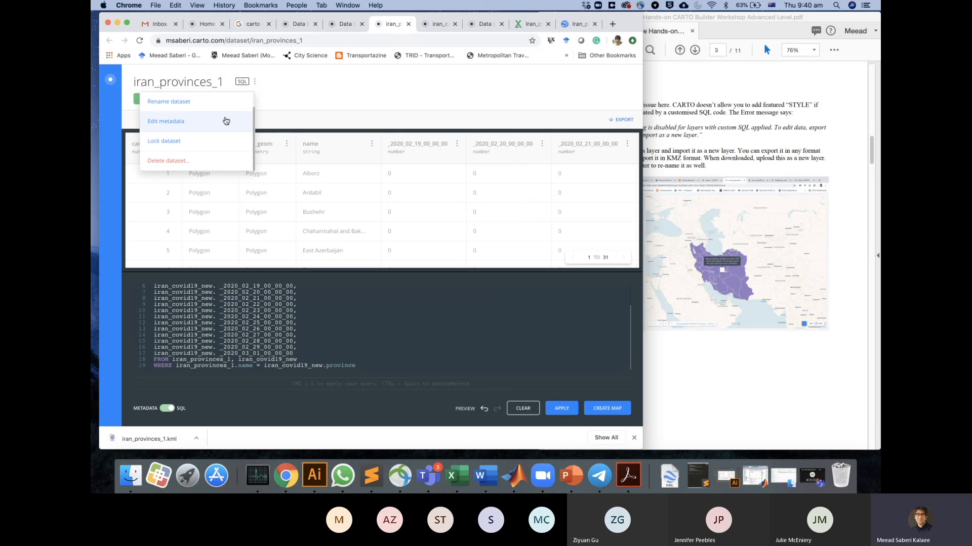
{"action": "left_click", "coordinate": [302, 100]}
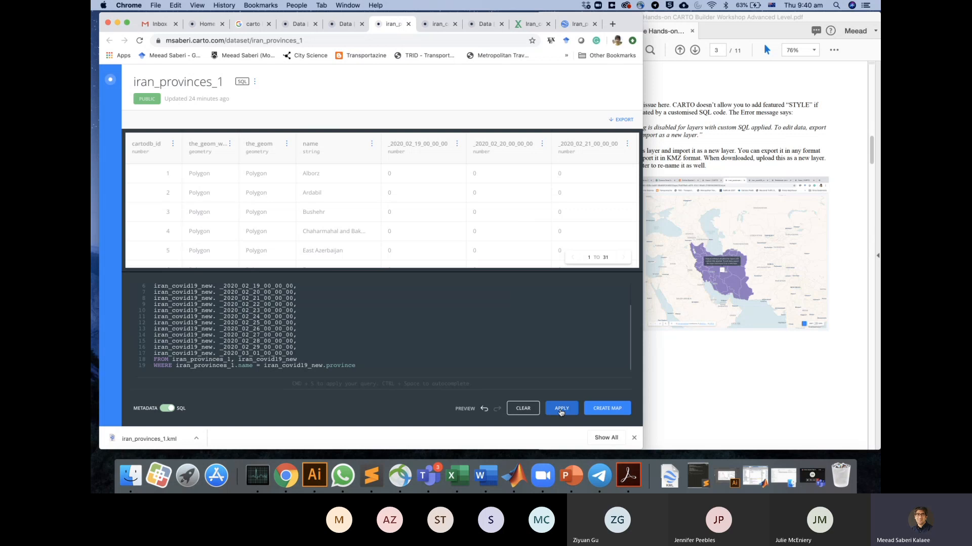
{"action": "left_click", "coordinate": [166, 410]}
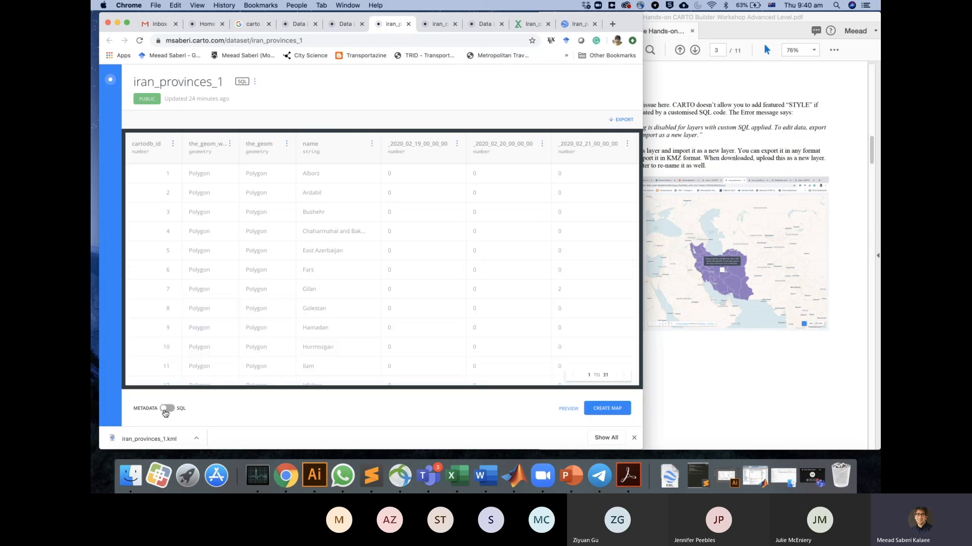
{"action": "left_click", "coordinate": [601, 409]}
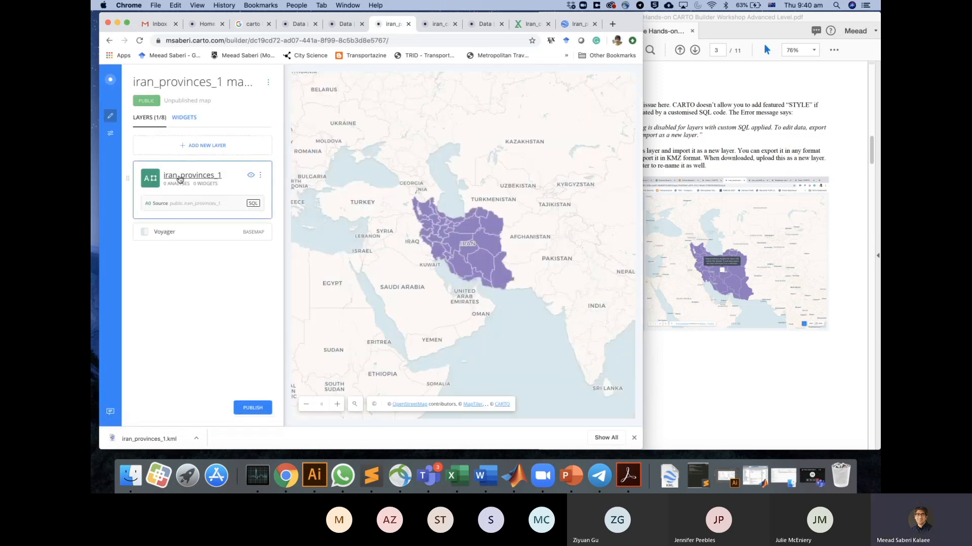
Open the iran_provinces_1 layer's style options and set the polygon colour to By value without choosing a column.
{"action": "left_click", "coordinate": [180, 179]}
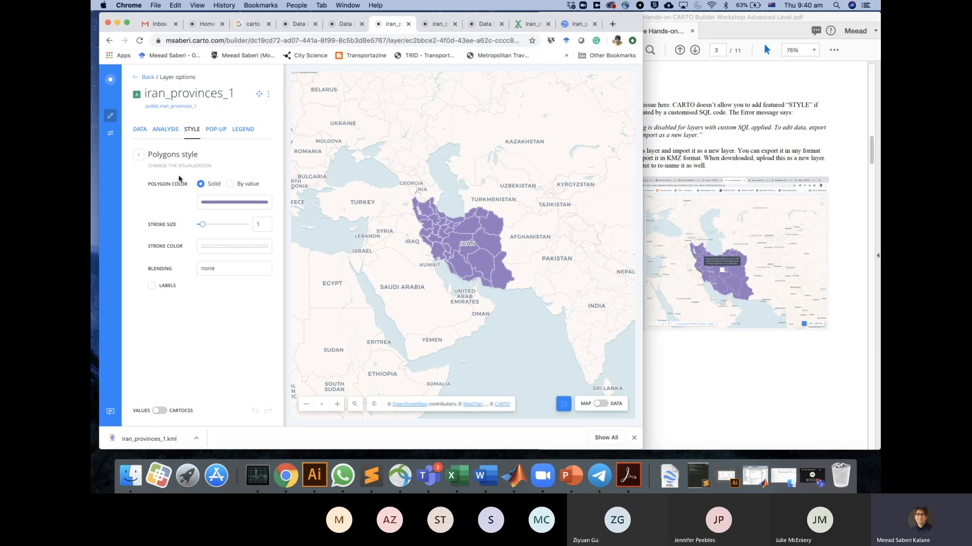
{"action": "left_click", "coordinate": [229, 184]}
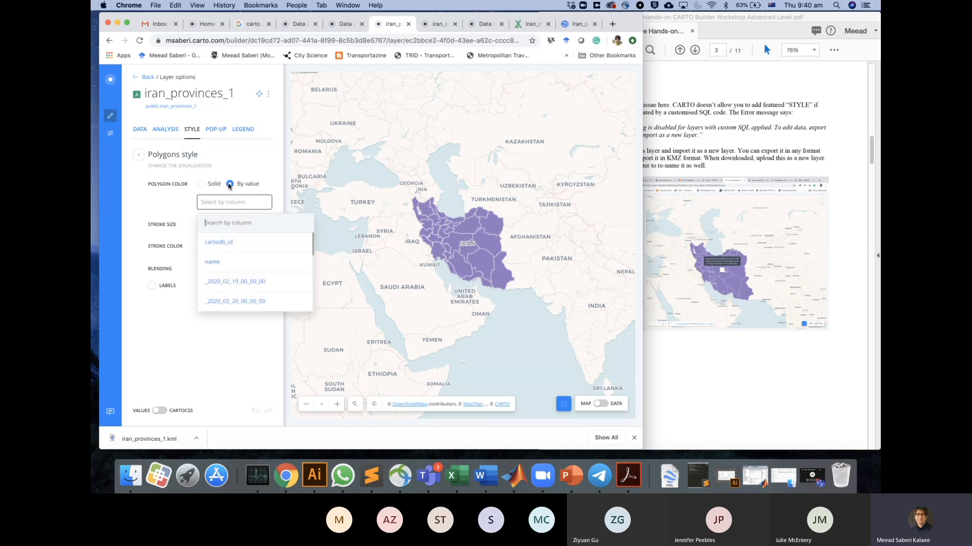
{"action": "left_click", "coordinate": [150, 194]}
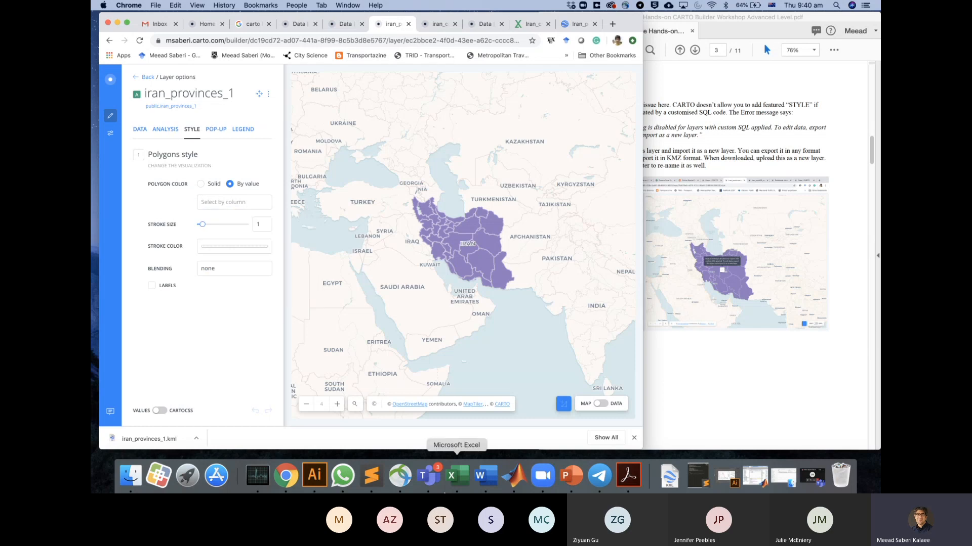
Check the Teams meeting chat, switch back to Chrome and view the layer's data table before returning to the map.
{"action": "left_click", "coordinate": [429, 476]}
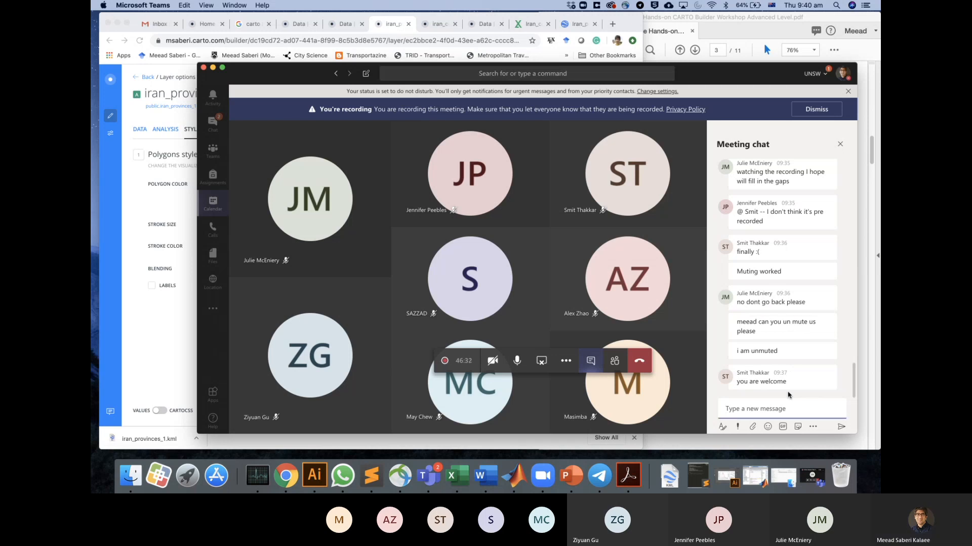
{"action": "left_click", "coordinate": [150, 335]}
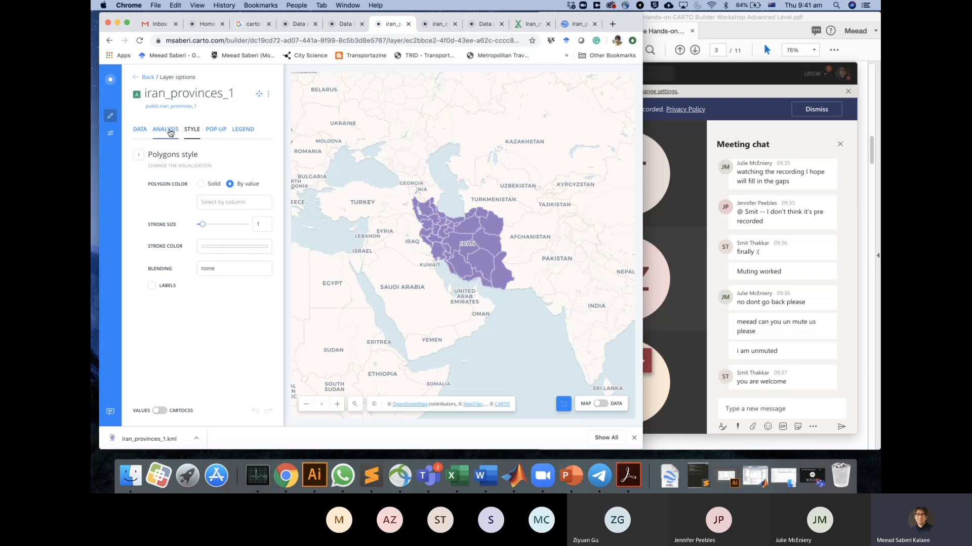
{"action": "left_click", "coordinate": [602, 404]}
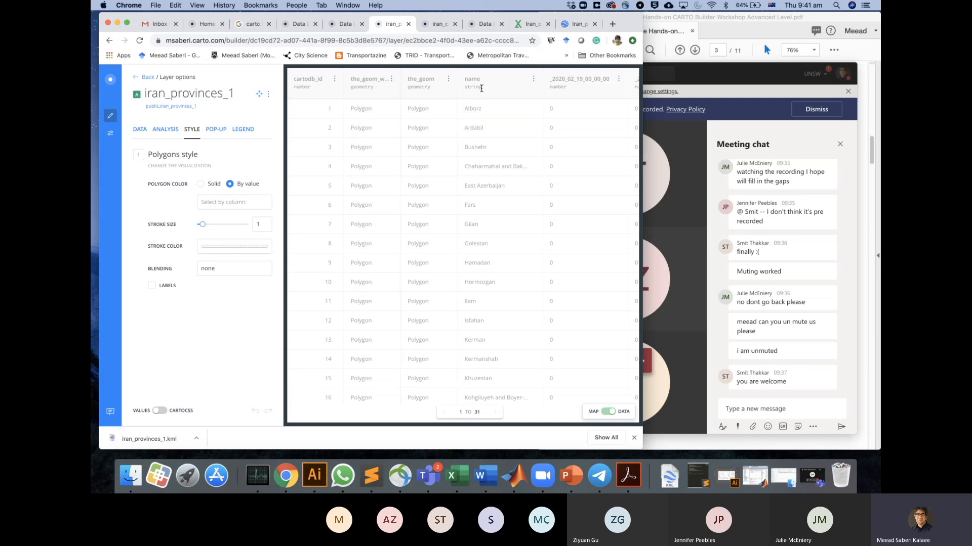
{"action": "left_click", "coordinate": [606, 412]}
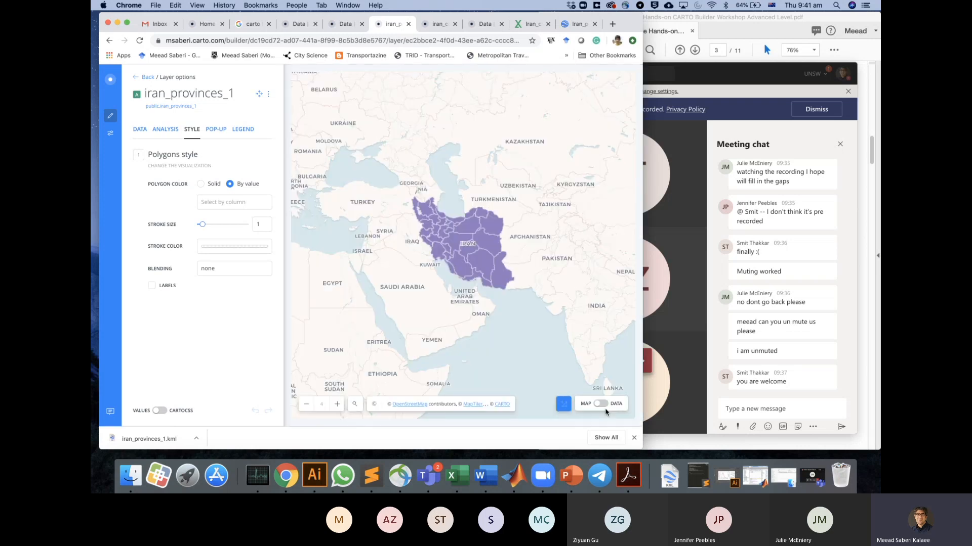
Start a new analysis for the iran_provinces_1 layer and choose Create Centroids of Geometries.
{"action": "left_click", "coordinate": [164, 130]}
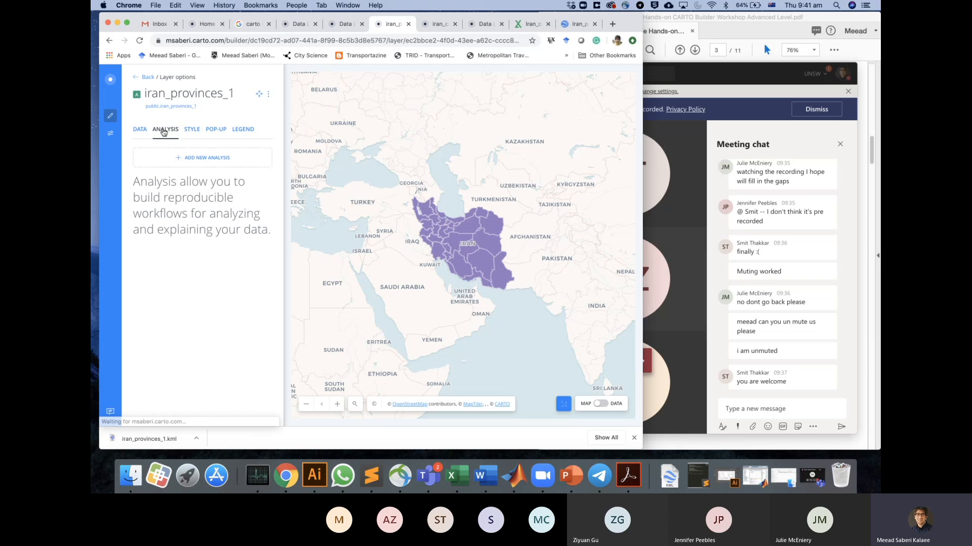
{"action": "left_click", "coordinate": [191, 157]}
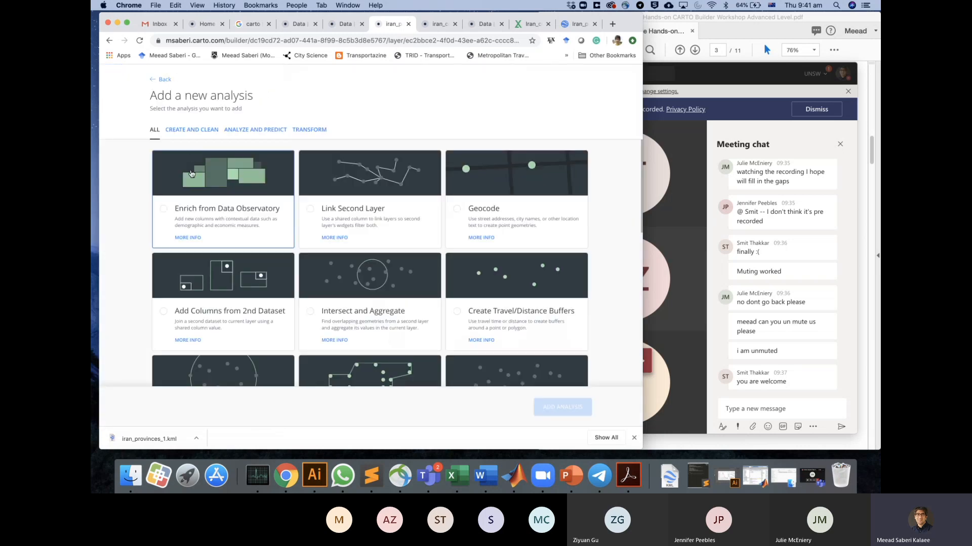
{"action": "scroll", "coordinate": [219, 306], "scroll_direction": "down", "scroll_amount": 5}
{"action": "scroll", "coordinate": [219, 307], "scroll_direction": "down", "scroll_amount": 1}
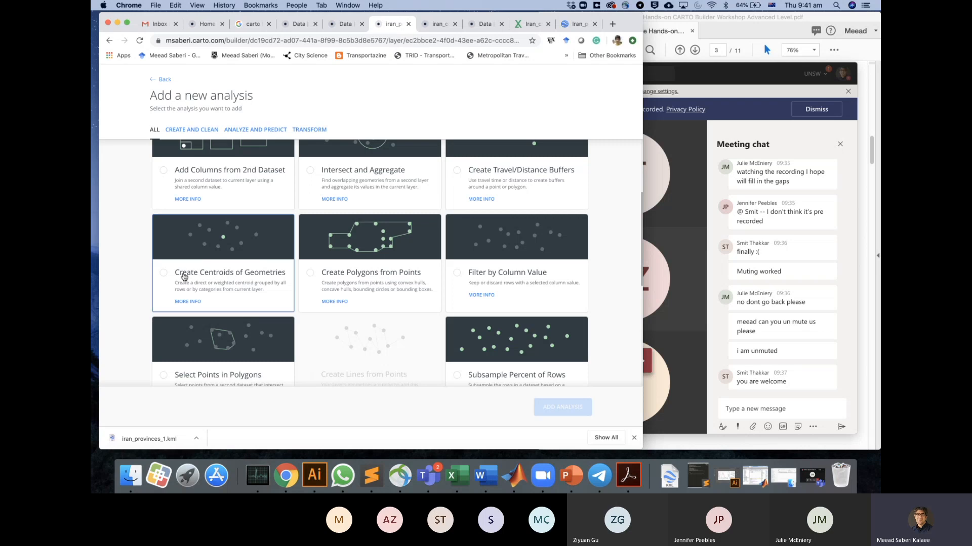
{"action": "left_click", "coordinate": [164, 273]}
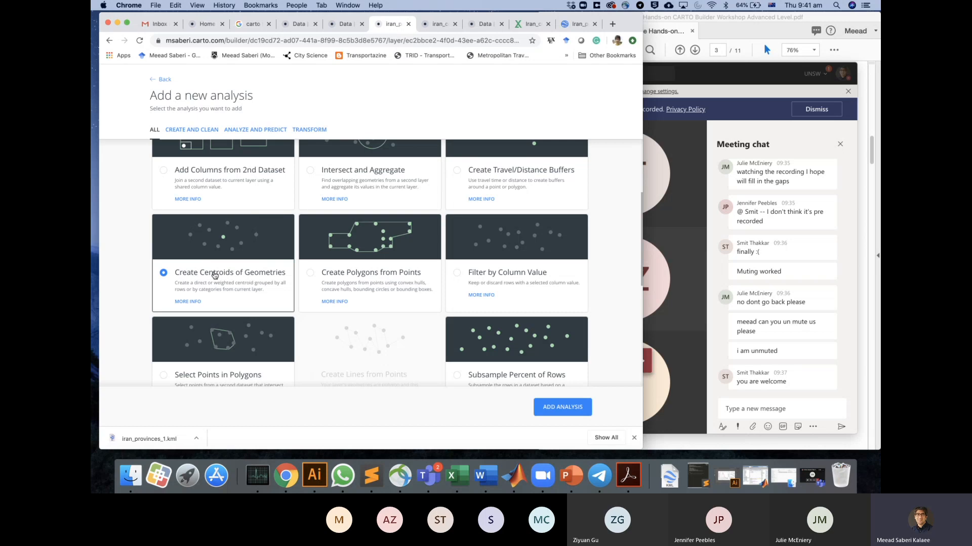
Add a Create Centroids of Geometries analysis to the iran_provinces_1 layer, categorized by name, and apply it.
{"action": "left_click", "coordinate": [560, 408]}
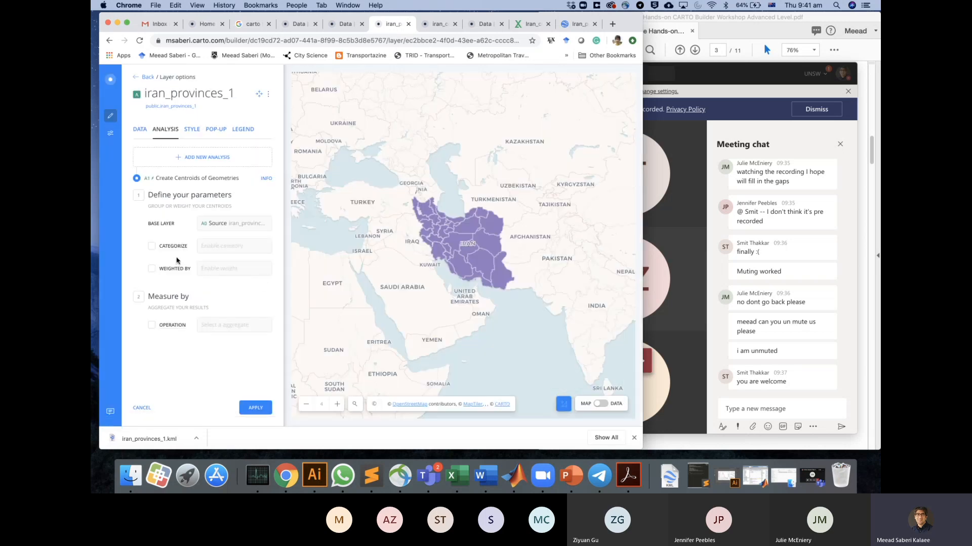
{"action": "left_click", "coordinate": [152, 246]}
{"action": "left_click", "coordinate": [229, 246]}
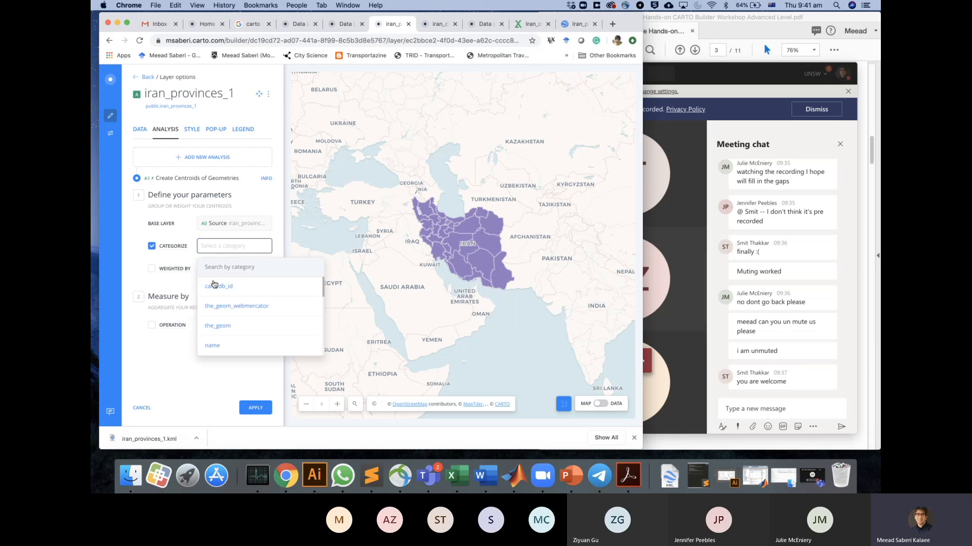
{"action": "left_click", "coordinate": [215, 346]}
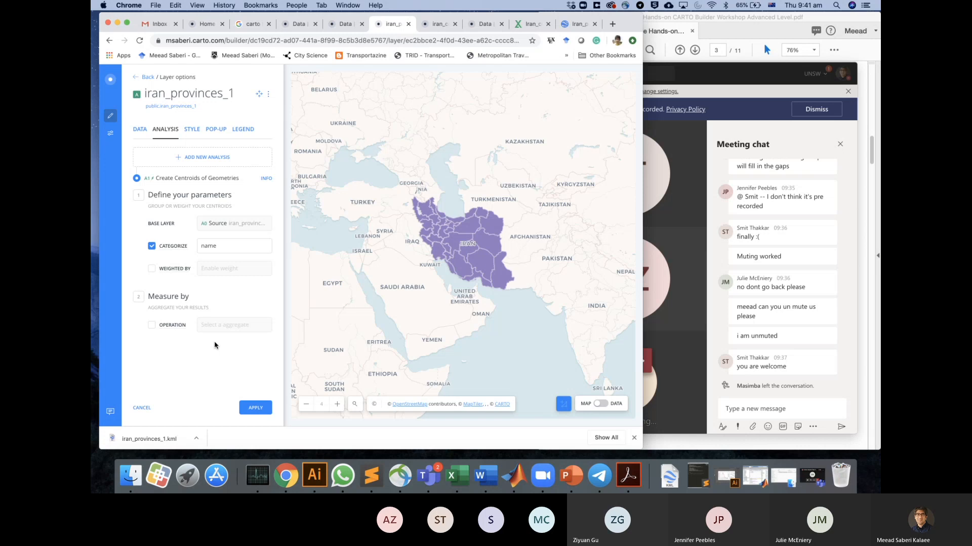
{"action": "left_click", "coordinate": [255, 407]}
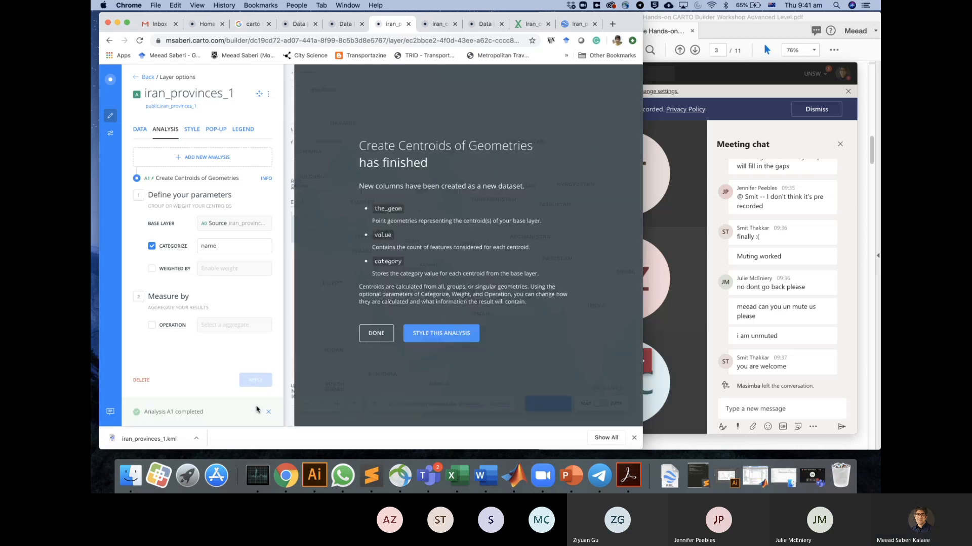
{"action": "left_click", "coordinate": [375, 333]}
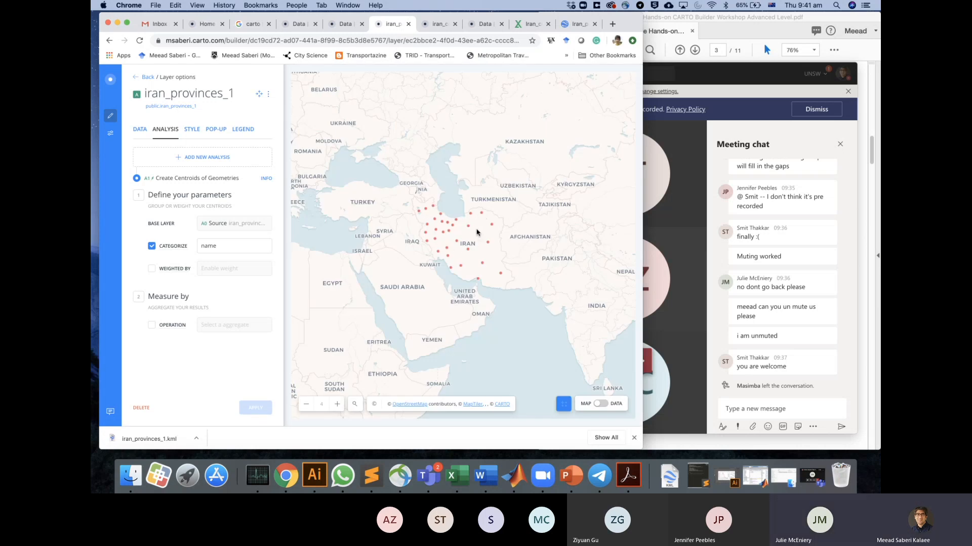
{"action": "scroll", "coordinate": [476, 232], "scroll_direction": "up", "scroll_amount": 3}
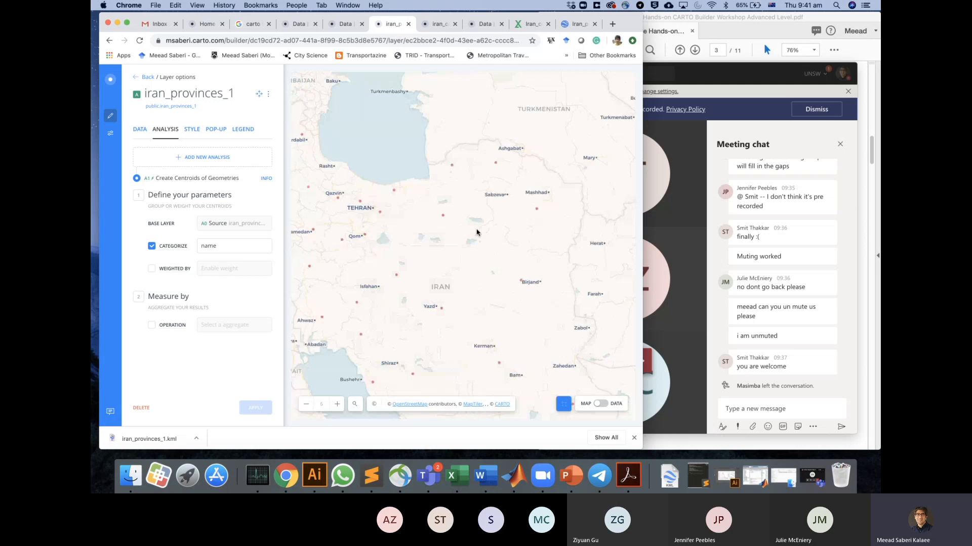
{"action": "left_click", "coordinate": [306, 405]}
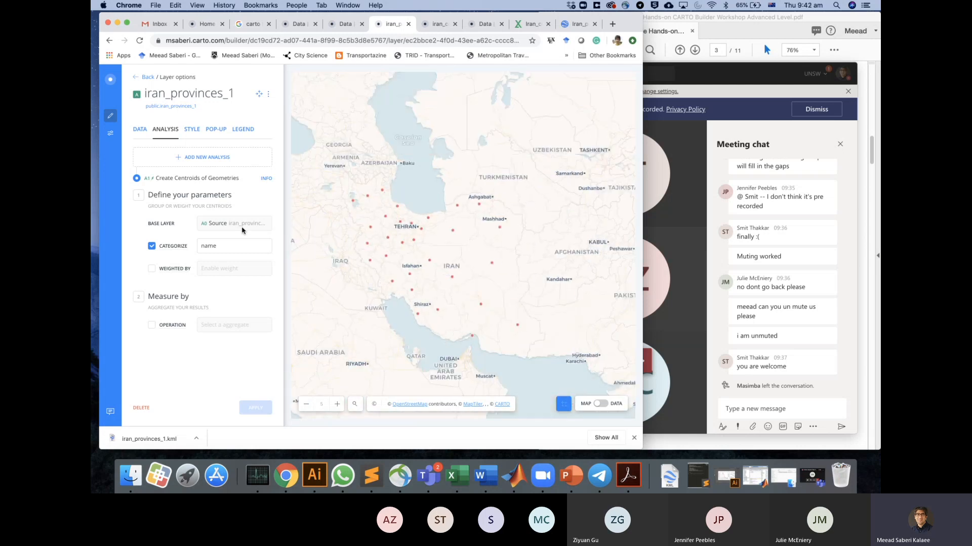
Set the point size style to By value and check which columns are available for it.
{"action": "left_click", "coordinate": [192, 129]}
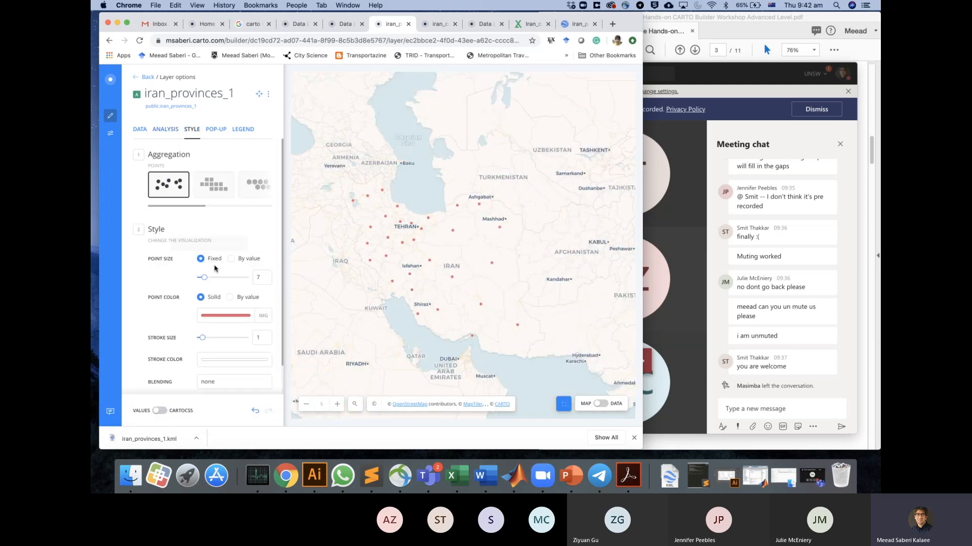
{"action": "left_click", "coordinate": [231, 259]}
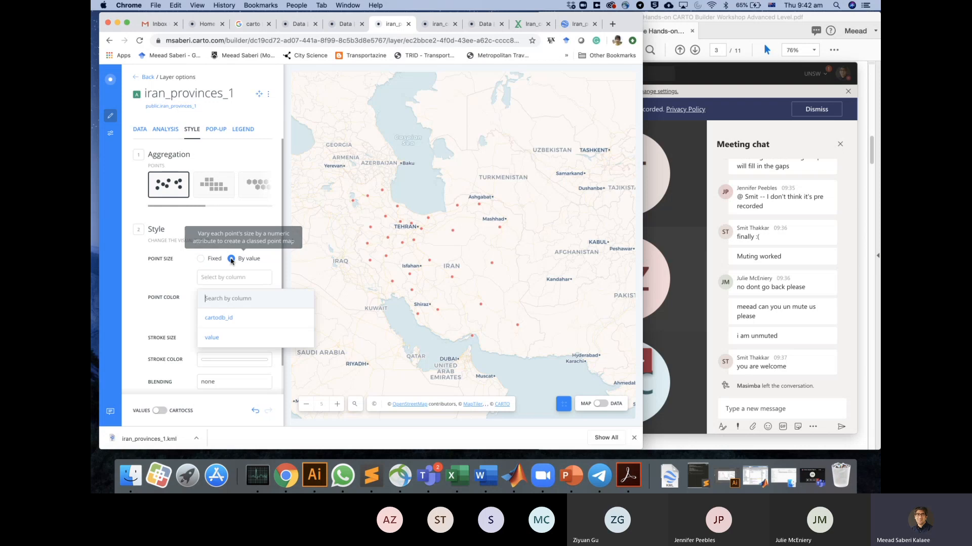
{"action": "left_click", "coordinate": [166, 306]}
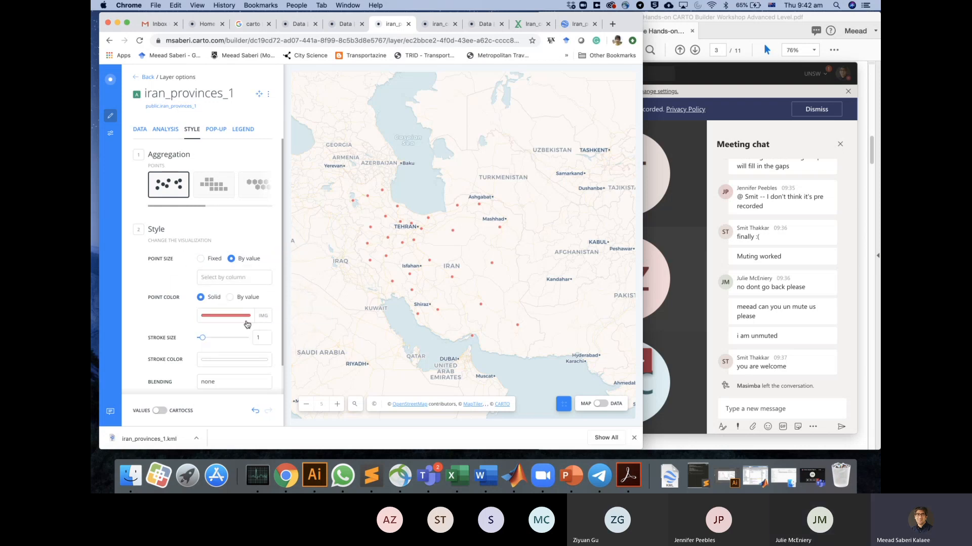
{"action": "left_click", "coordinate": [236, 279]}
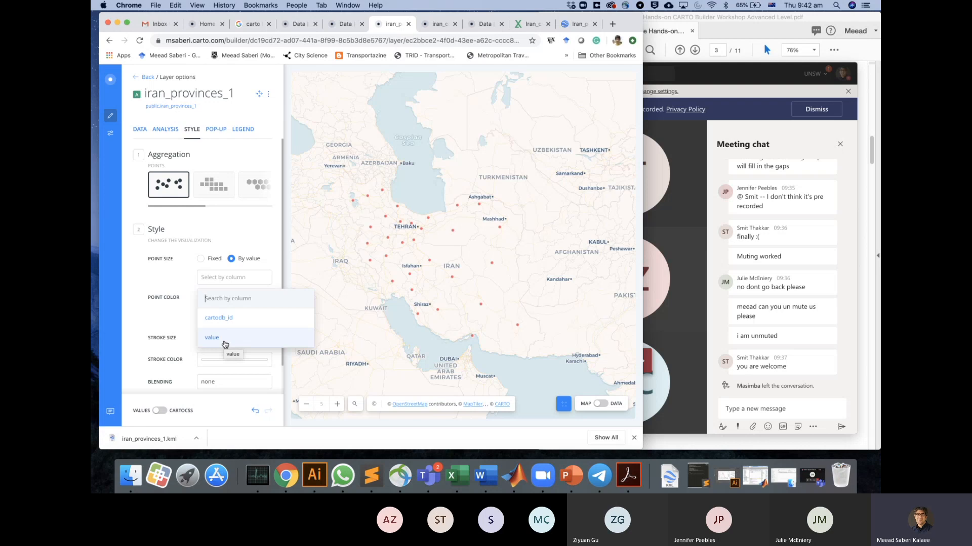
{"action": "left_click", "coordinate": [140, 272]}
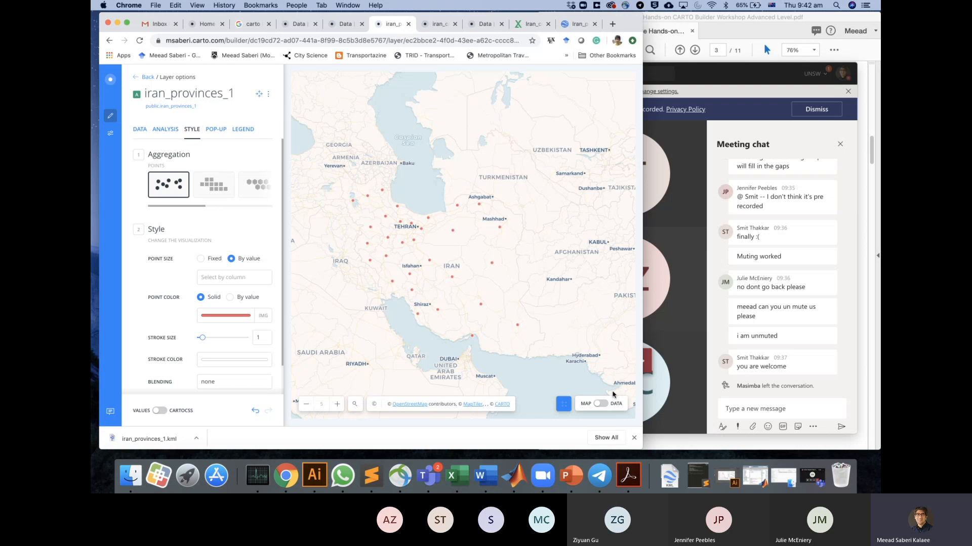
Examine the centroid layer's data table to see which attributes it contains.
{"action": "left_click", "coordinate": [601, 404]}
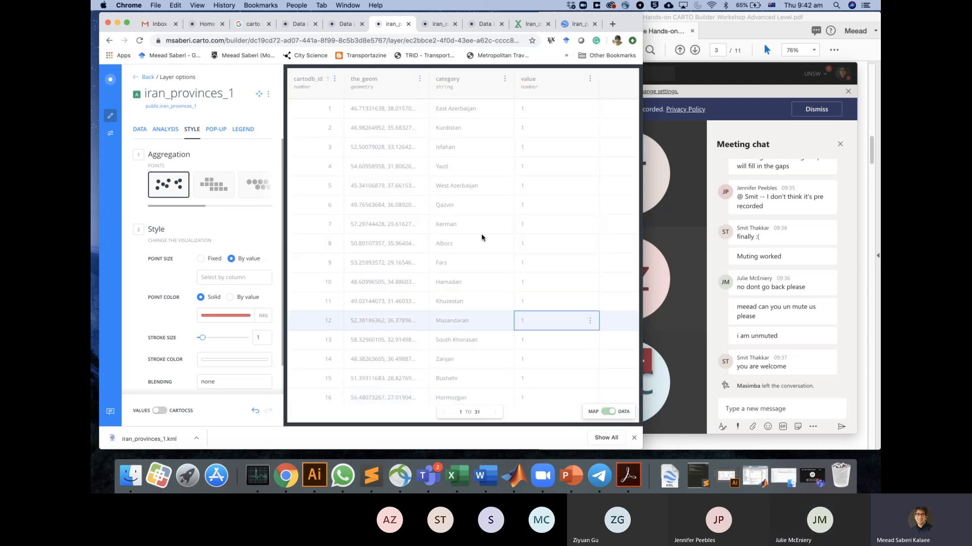
{"action": "left_click", "coordinate": [610, 412]}
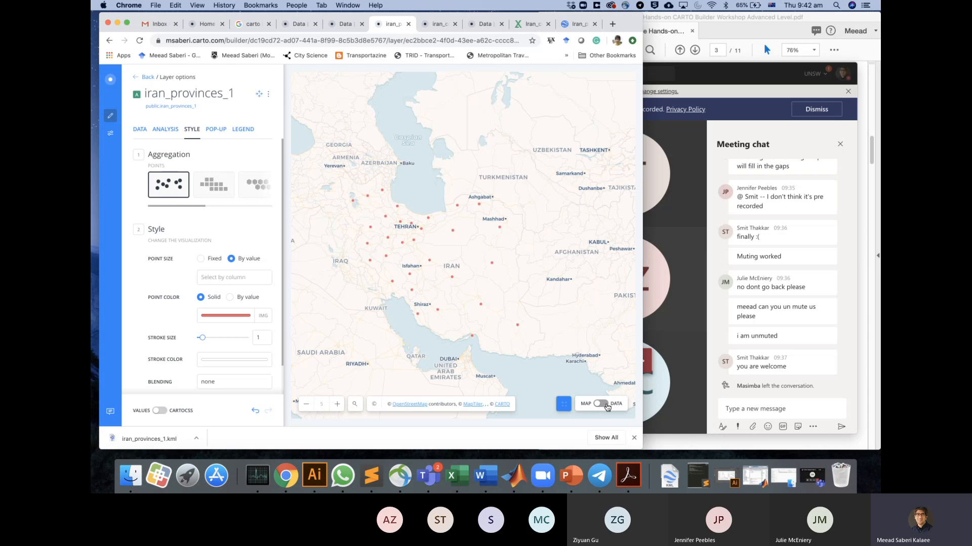
{"action": "left_click", "coordinate": [607, 407]}
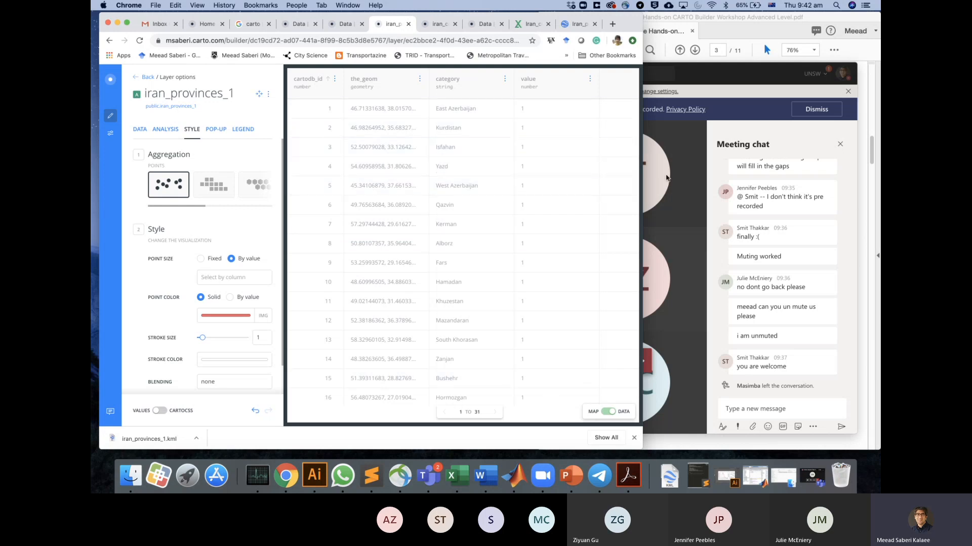
Switch to the workshop PDF in Acrobat and read the instructions on page 6.
{"action": "key", "text": "ctrl+Up"}
{"action": "left_click", "coordinate": [754, 194]}
{"action": "left_click", "coordinate": [693, 52]}
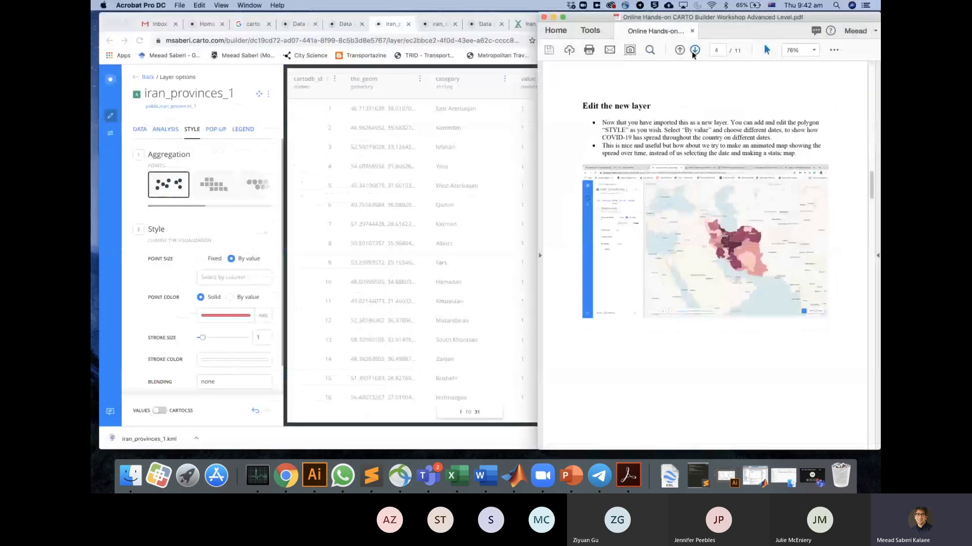
{"action": "left_click", "coordinate": [693, 52]}
{"action": "left_click", "coordinate": [693, 53]}
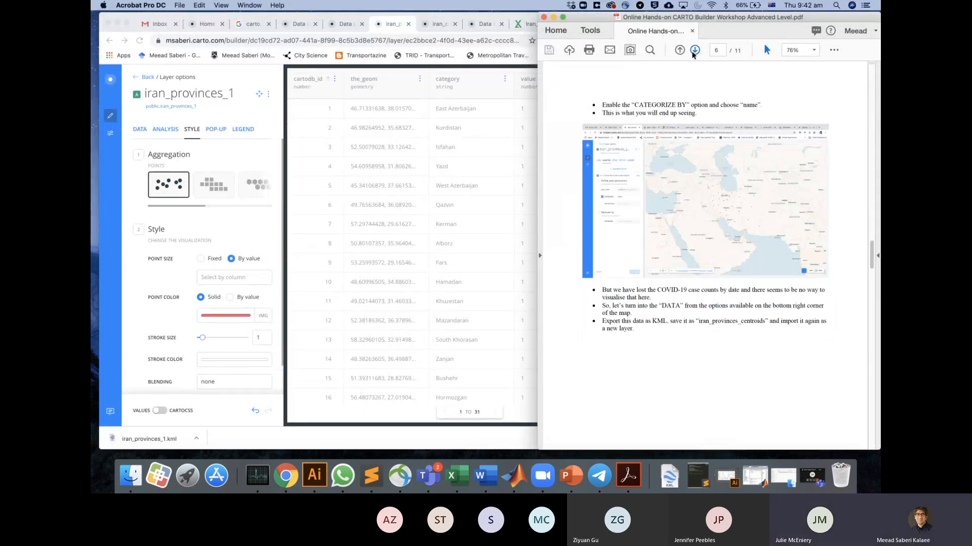
Switch back to Chrome, return the centroid layer to map view and widen the browser window.
{"action": "left_click", "coordinate": [270, 95]}
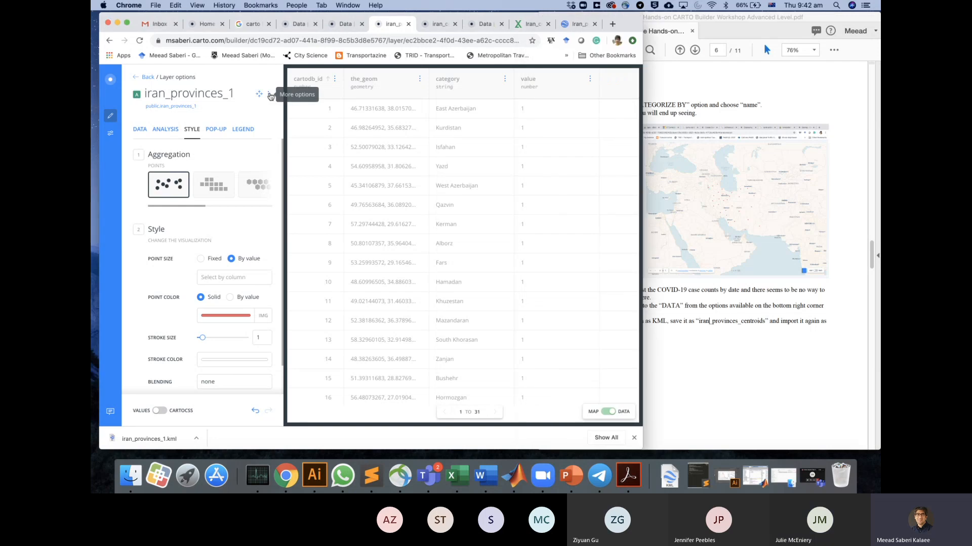
{"action": "left_click", "coordinate": [270, 95]}
{"action": "left_click", "coordinate": [270, 93]}
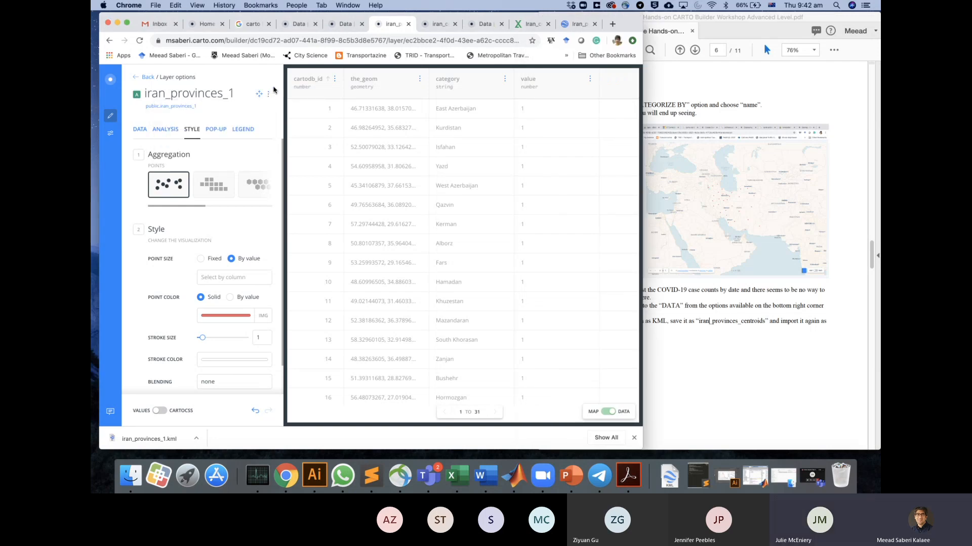
{"action": "left_click", "coordinate": [607, 413]}
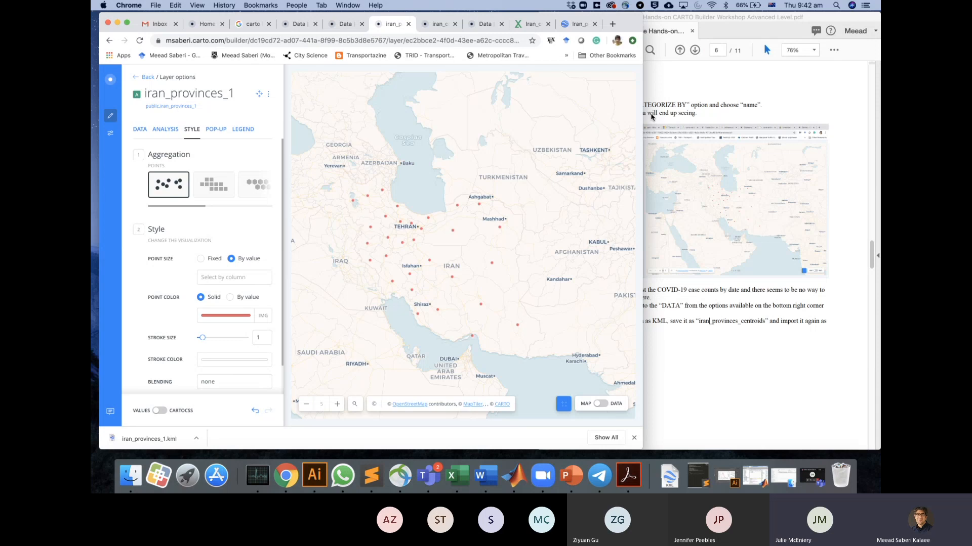
{"action": "left_click_drag", "start_coordinate": [711, 121], "coordinate": [729, 120]}
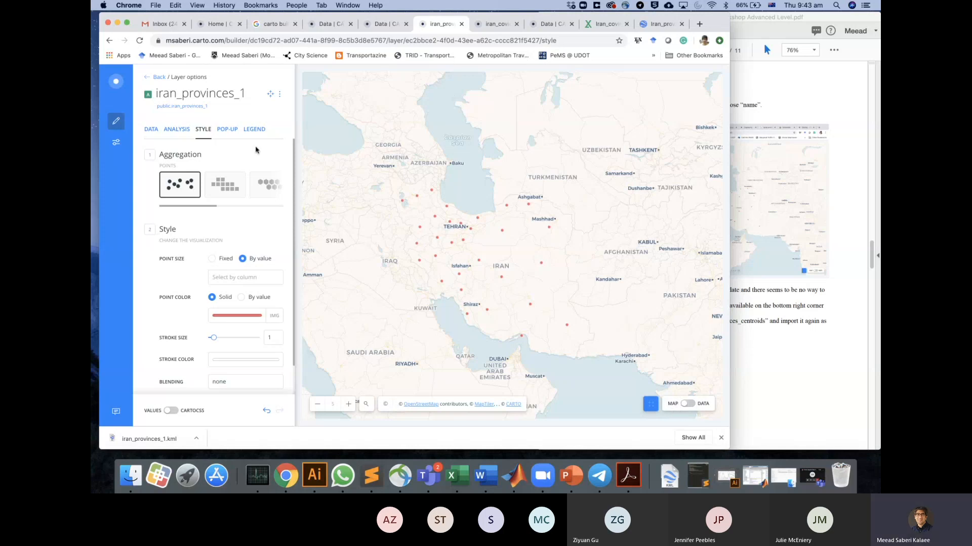
Reopen the iran_provinces_1 layer from the layer list and look through its data, analysis and style settings.
{"action": "left_click", "coordinate": [148, 130]}
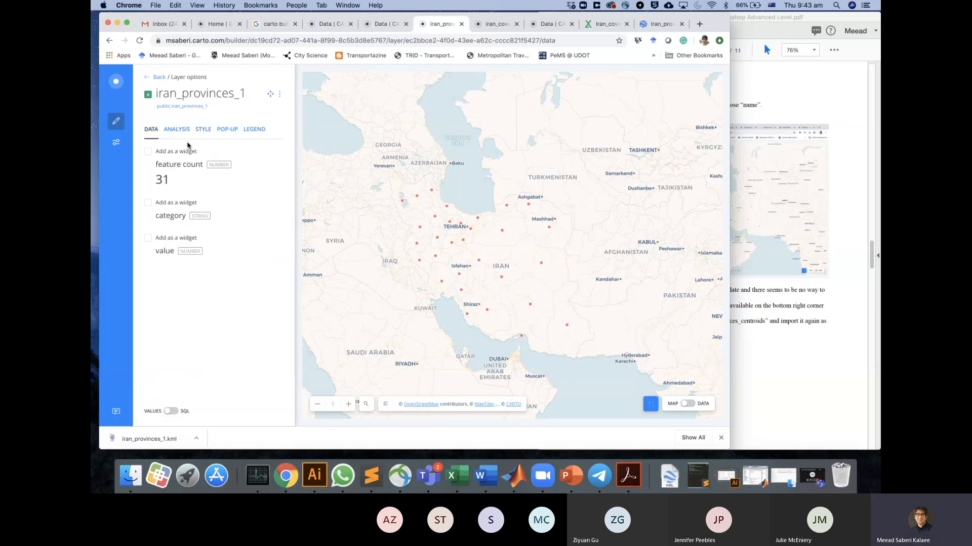
{"action": "left_click", "coordinate": [159, 77]}
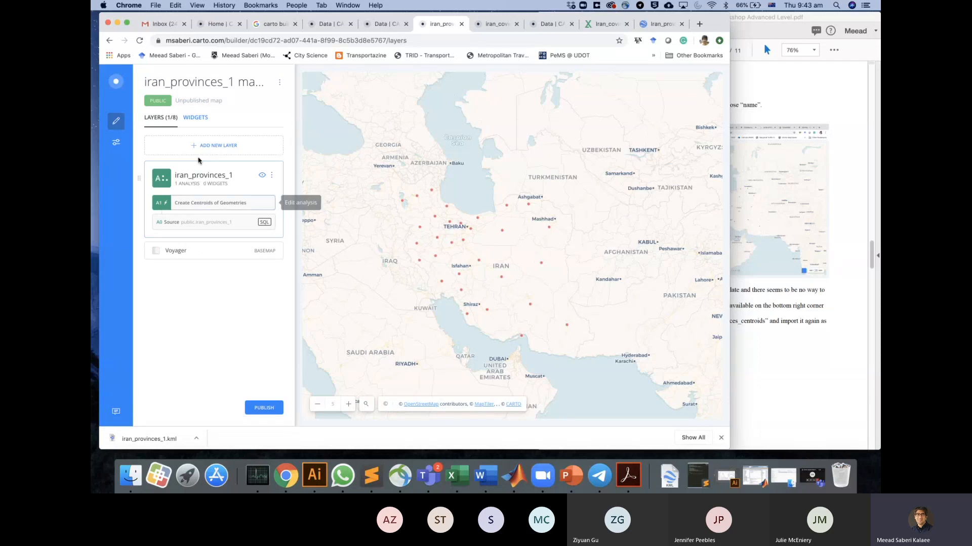
{"action": "left_click", "coordinate": [198, 180]}
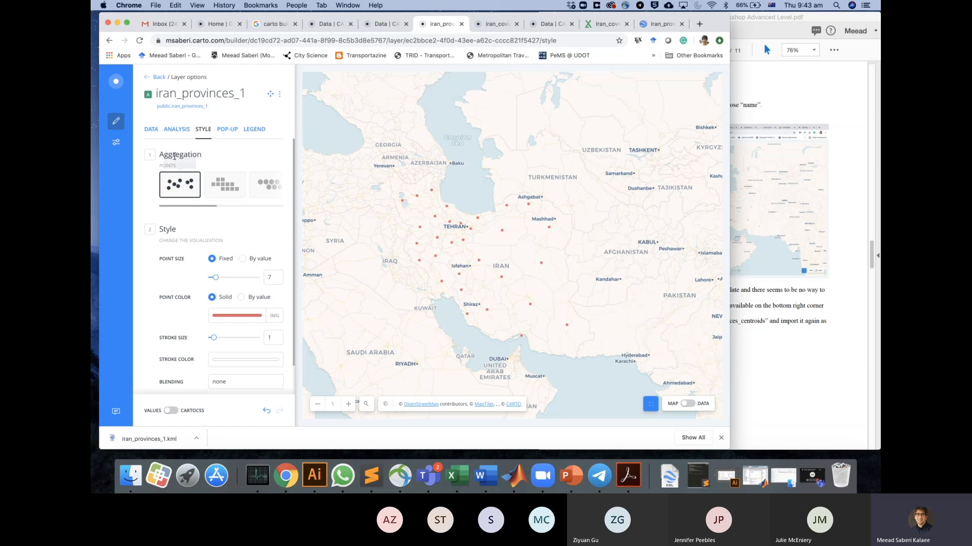
{"action": "left_click", "coordinate": [178, 130]}
{"action": "left_click", "coordinate": [152, 133]}
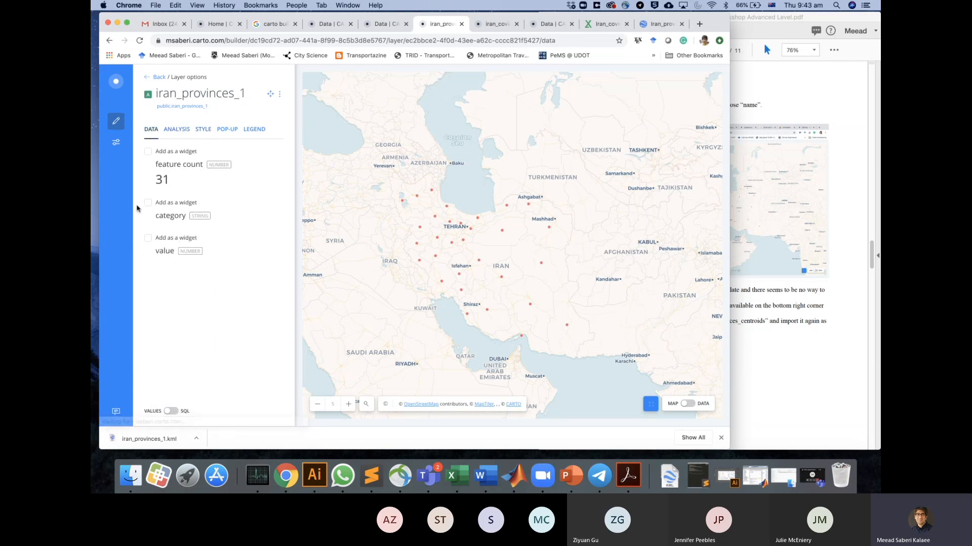
{"action": "left_click", "coordinate": [172, 131]}
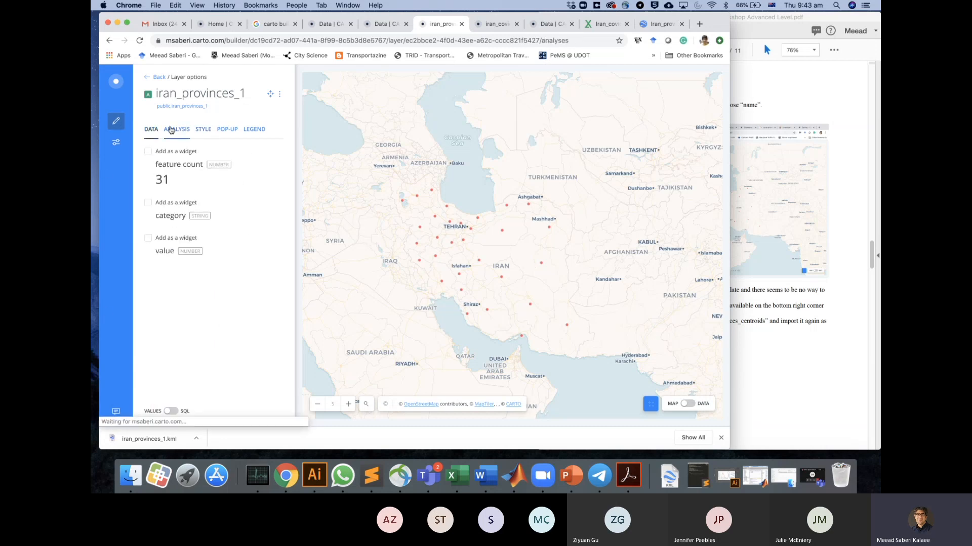
{"action": "left_click", "coordinate": [201, 131]}
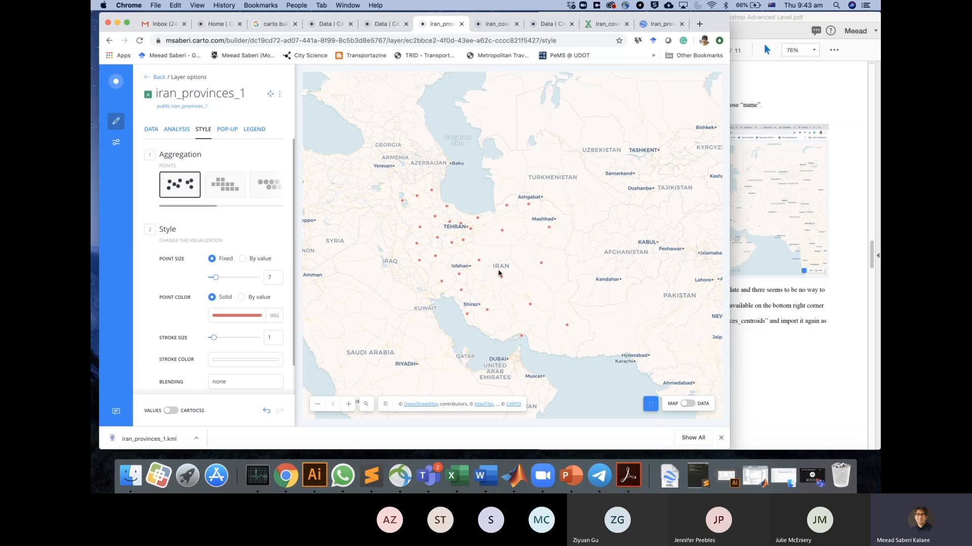
Compare the centroid layer's data table with its map view, ending on the map.
{"action": "left_click", "coordinate": [690, 404]}
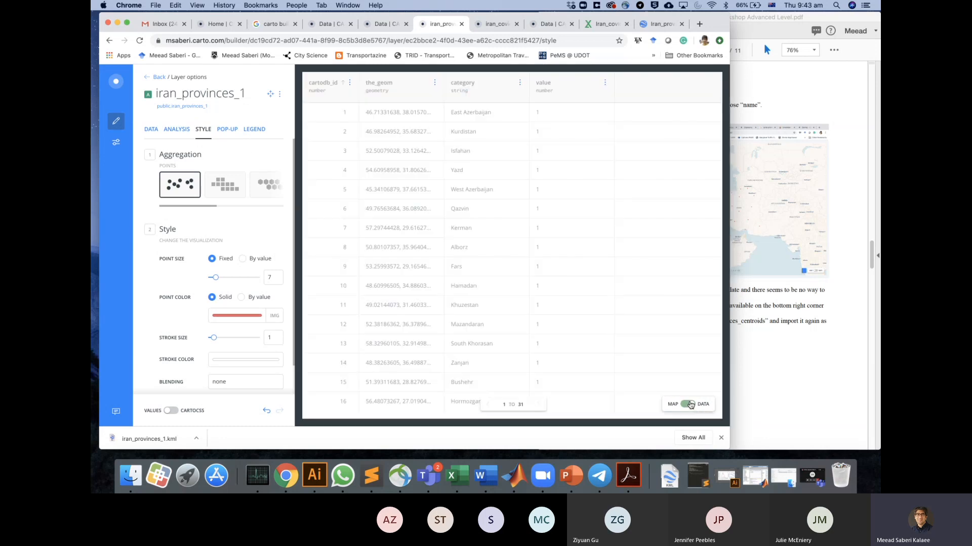
{"action": "left_click", "coordinate": [690, 405]}
{"action": "left_click", "coordinate": [689, 404]}
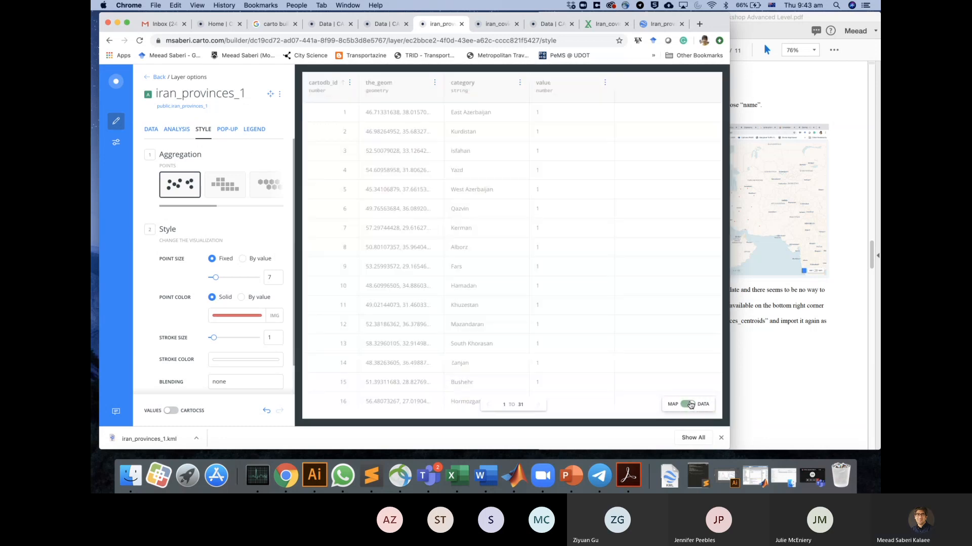
{"action": "left_click", "coordinate": [690, 404]}
{"action": "left_click", "coordinate": [690, 404]}
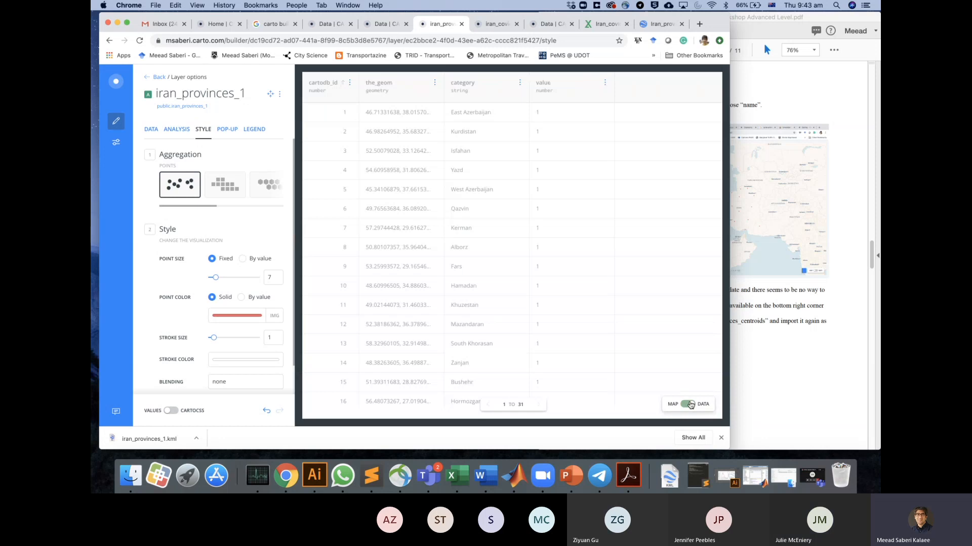
{"action": "left_click", "coordinate": [690, 404]}
{"action": "left_click", "coordinate": [818, 484]}
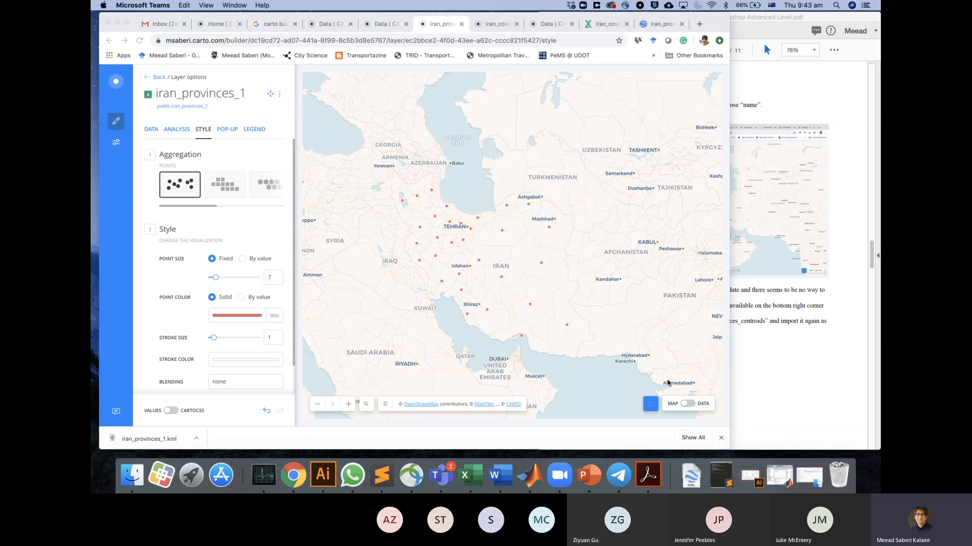
Export the iran_provinces_1 centroid layer's data as a KML file.
{"action": "left_click", "coordinate": [691, 407]}
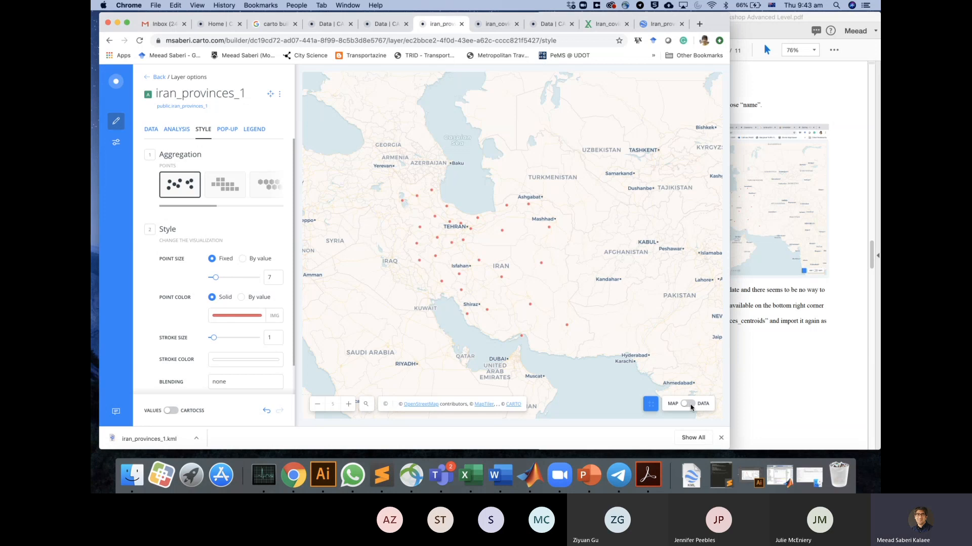
{"action": "left_click", "coordinate": [280, 94]}
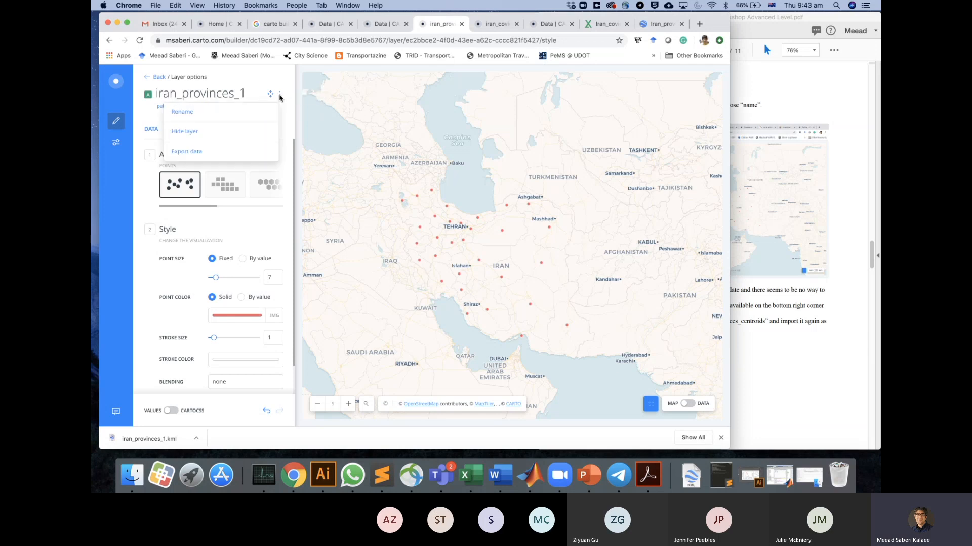
{"action": "left_click", "coordinate": [192, 153]}
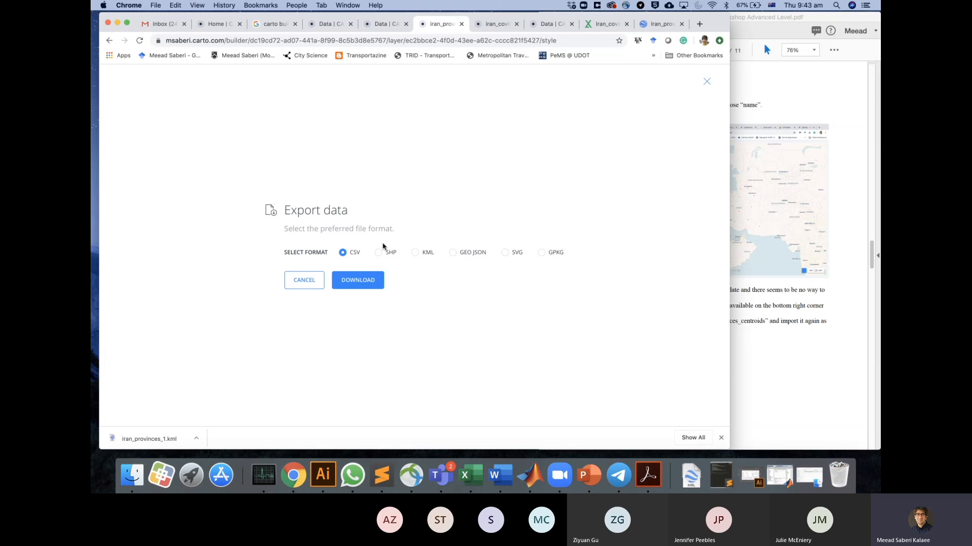
{"action": "left_click", "coordinate": [415, 253]}
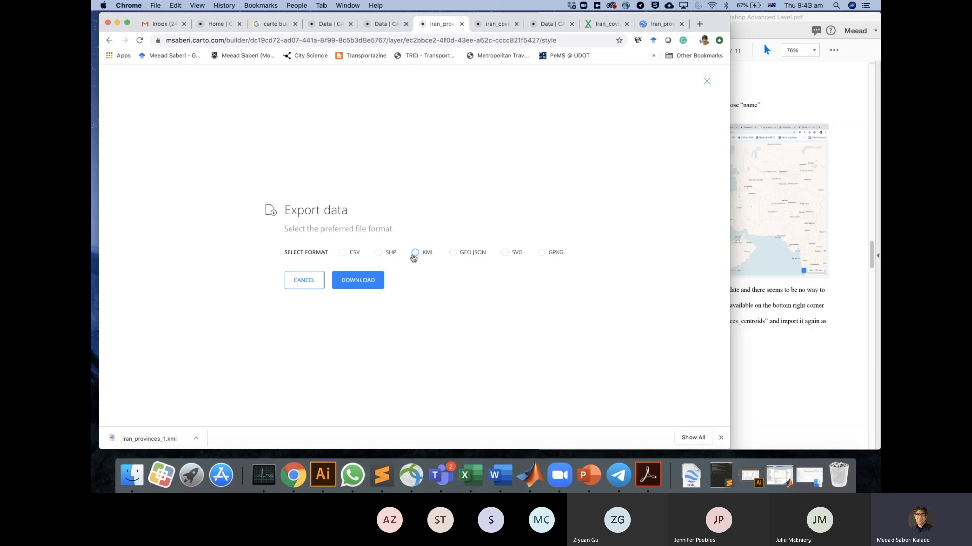
{"action": "left_click", "coordinate": [358, 280]}
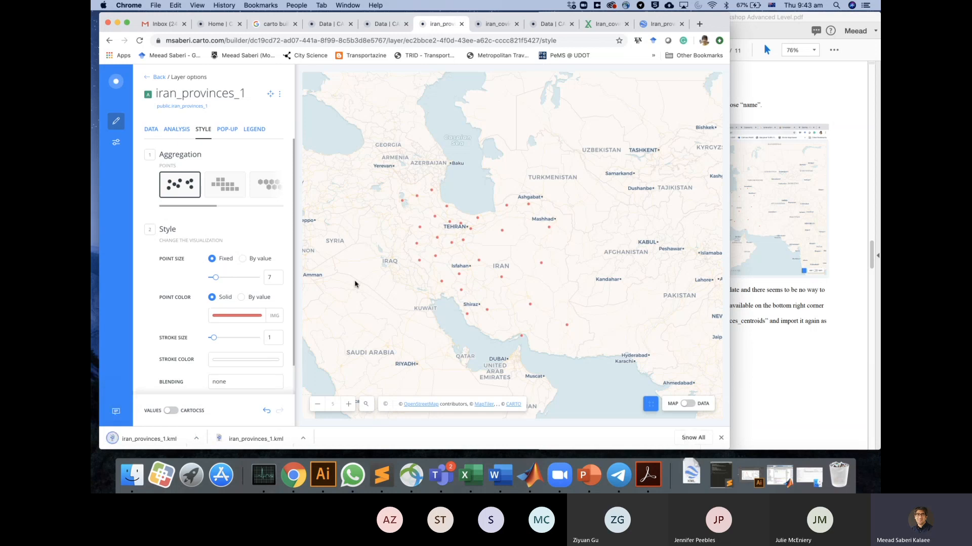
Open the Downloads folder in Finder and delete iran_provinces_2.kml.
{"action": "left_click", "coordinate": [280, 97]}
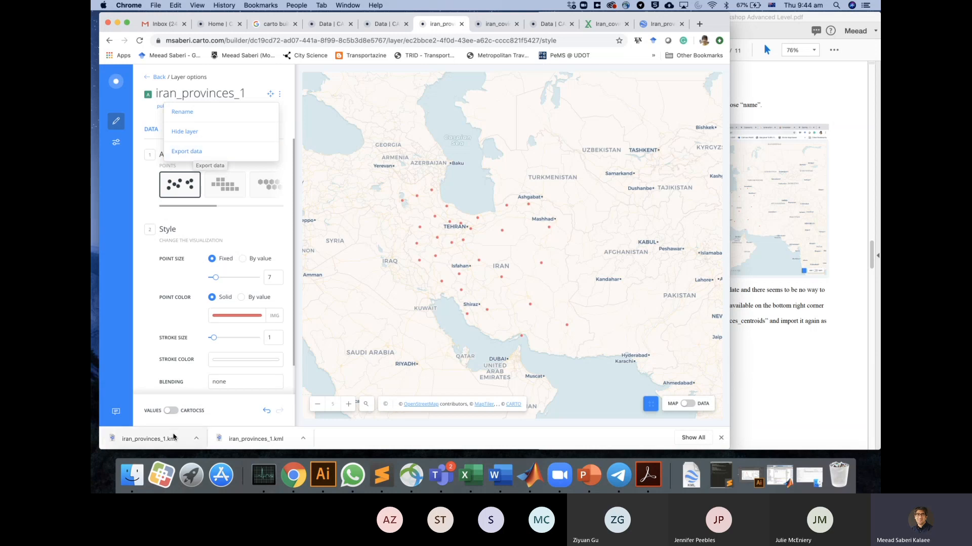
{"action": "left_click", "coordinate": [691, 474]}
{"action": "left_click", "coordinate": [742, 130]}
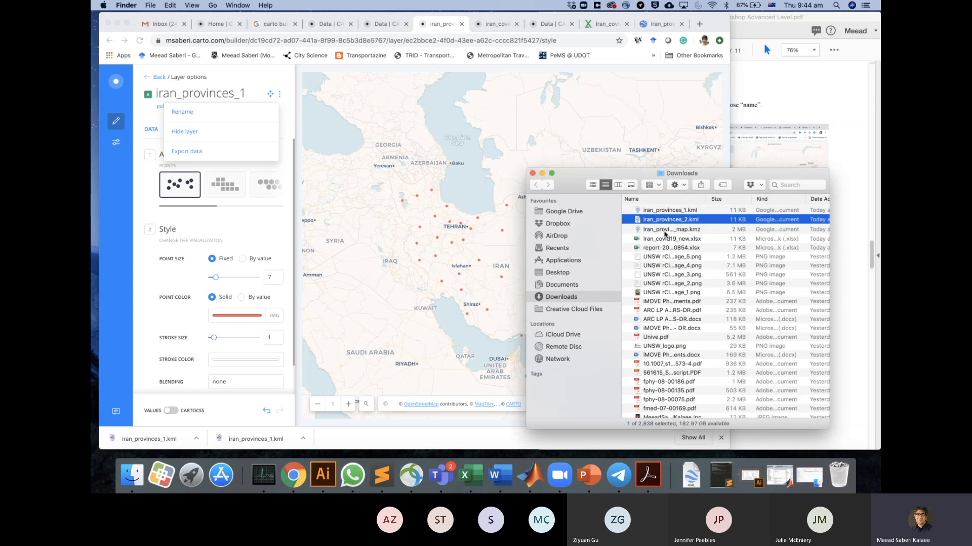
{"action": "right_click", "coordinate": [686, 217]}
{"action": "left_click", "coordinate": [707, 240]}
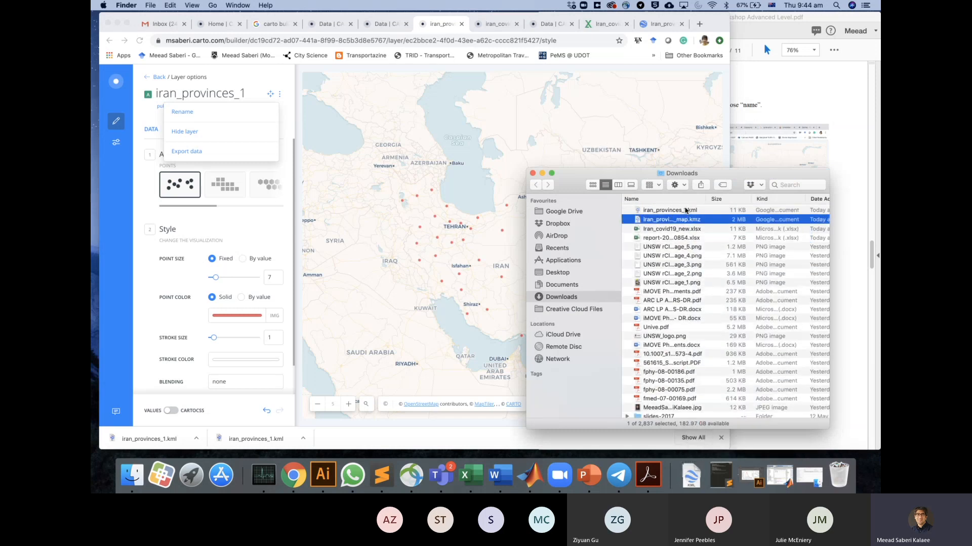
Rename the downloaded iran_provinces_1.kml file to iran_provinces_2.kml.
{"action": "left_click", "coordinate": [687, 211]}
{"action": "left_click", "coordinate": [686, 211]}
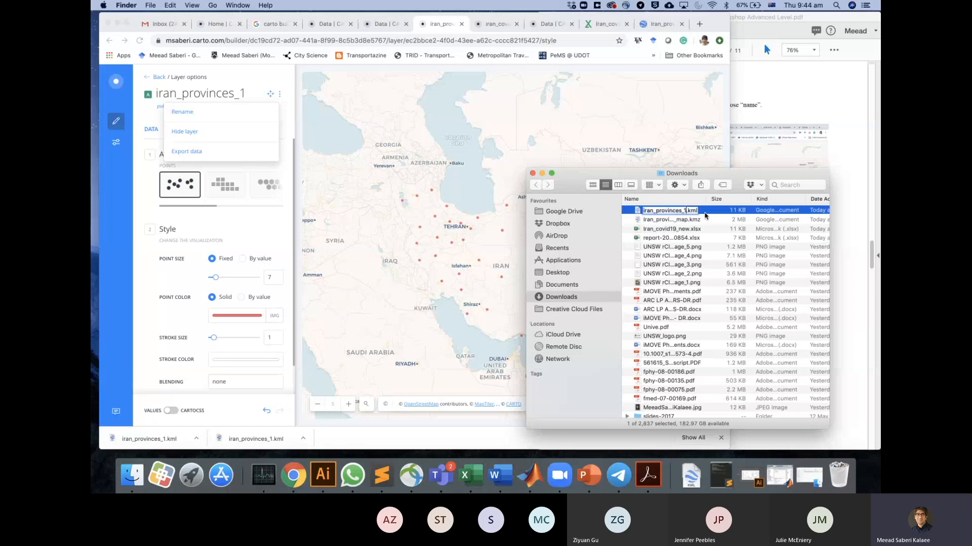
{"action": "key", "text": "BackSpace"}
{"action": "type", "text": "2"}
{"action": "key", "text": "Return"}
Switch back to Chrome, leave the map builder and open the list of CARTO maps.
{"action": "left_click", "coordinate": [548, 150]}
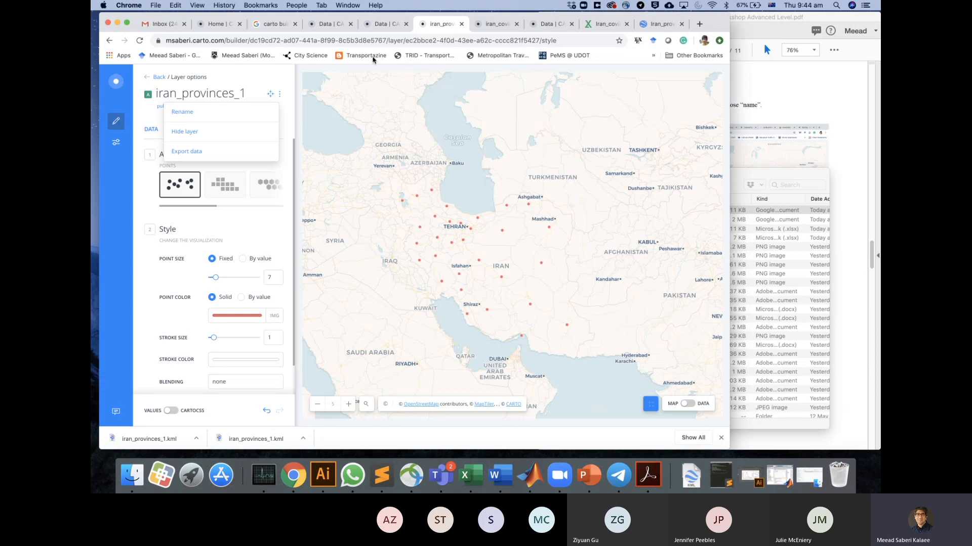
{"action": "left_click", "coordinate": [117, 82]}
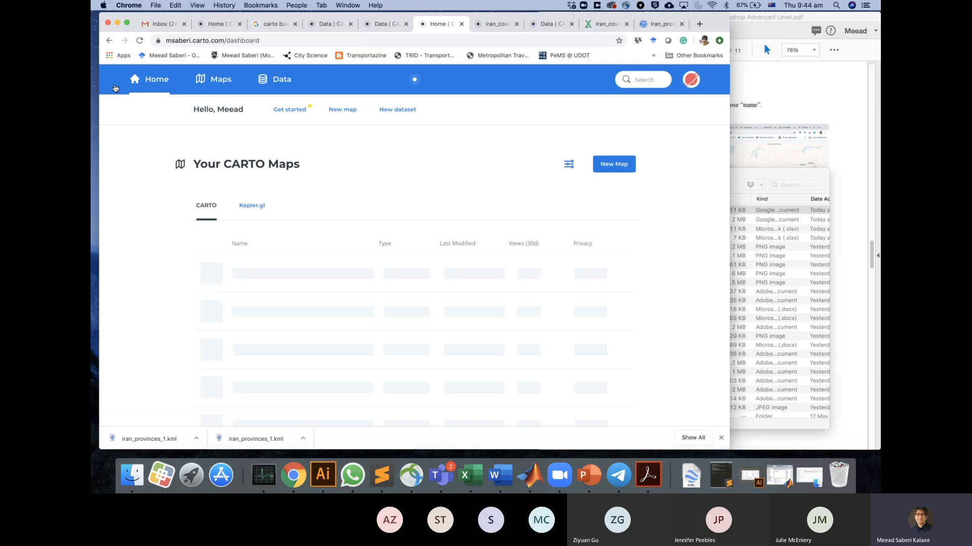
{"action": "scroll", "coordinate": [143, 373], "scroll_direction": "down", "scroll_amount": 3}
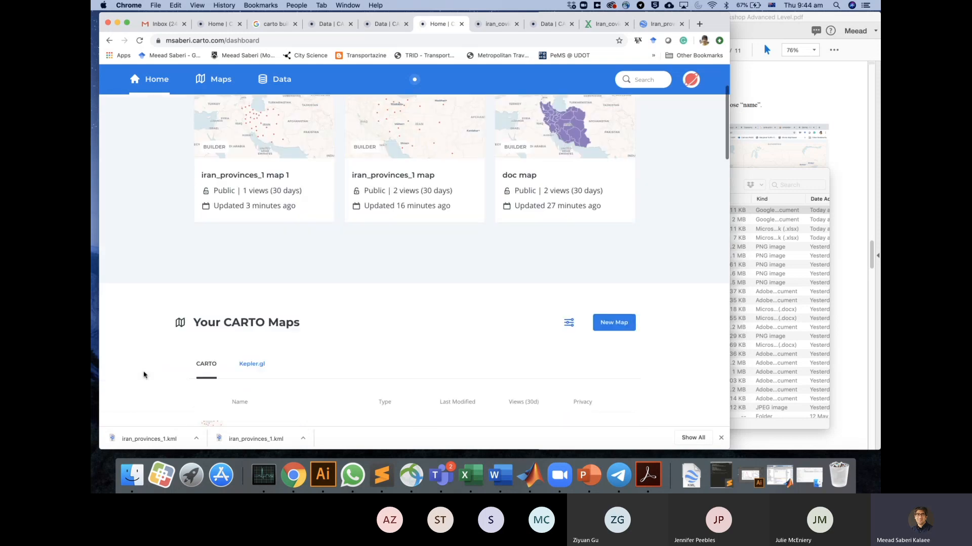
{"action": "scroll", "coordinate": [191, 180], "scroll_direction": "up", "scroll_amount": 3}
{"action": "left_click", "coordinate": [221, 80]}
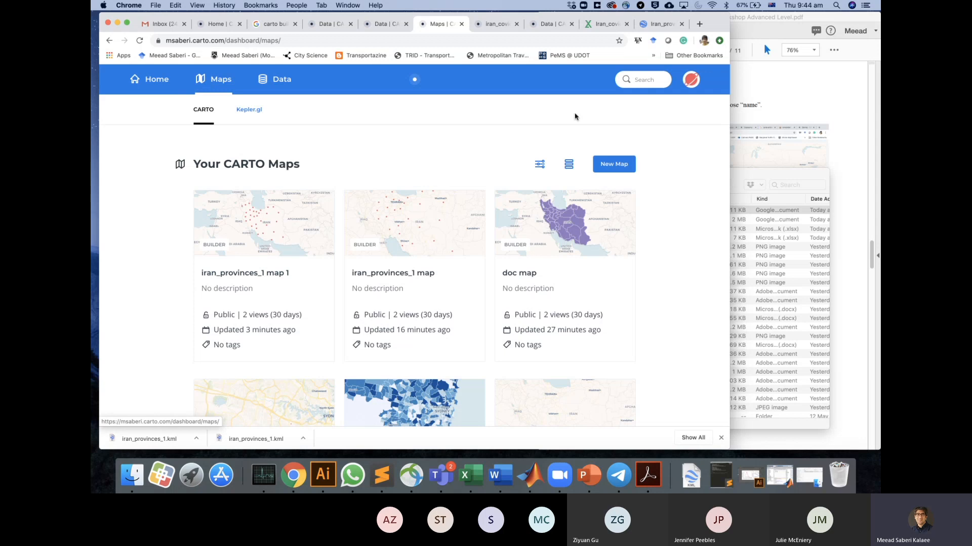
Create a new map by uploading iran_provinces_2.kml from the Downloads folder as its dataset.
{"action": "left_click", "coordinate": [615, 163]}
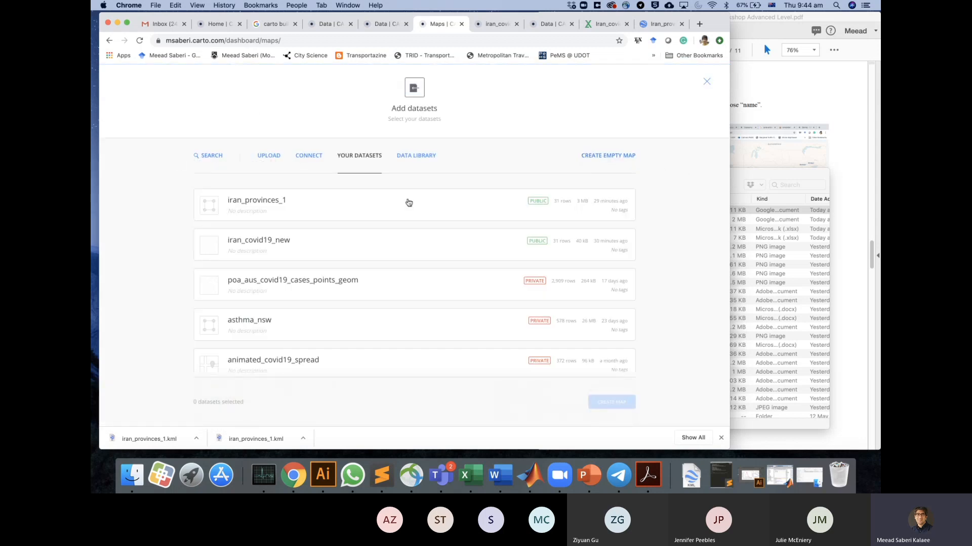
{"action": "left_click", "coordinate": [272, 158]}
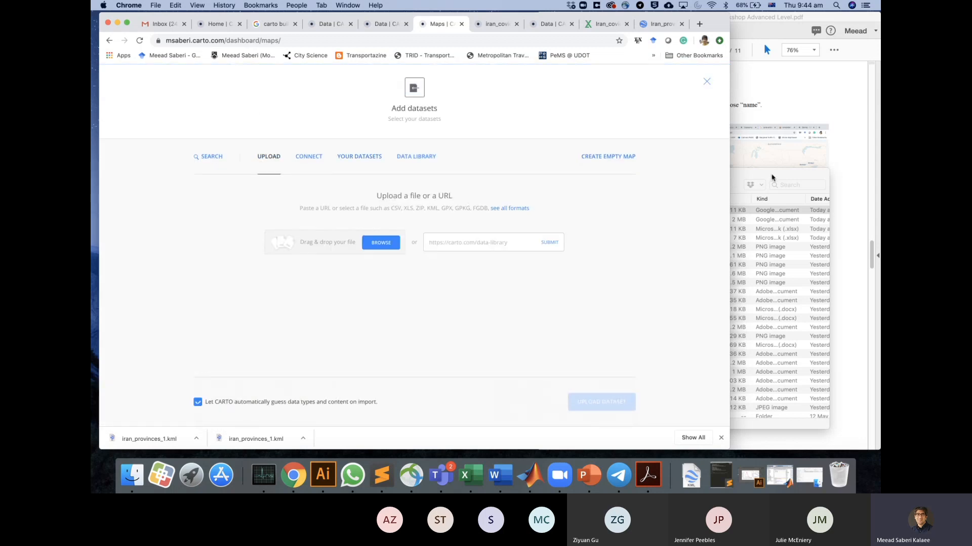
{"action": "left_click", "coordinate": [770, 176]}
{"action": "left_click_drag", "start_coordinate": [671, 214], "coordinate": [326, 246]}
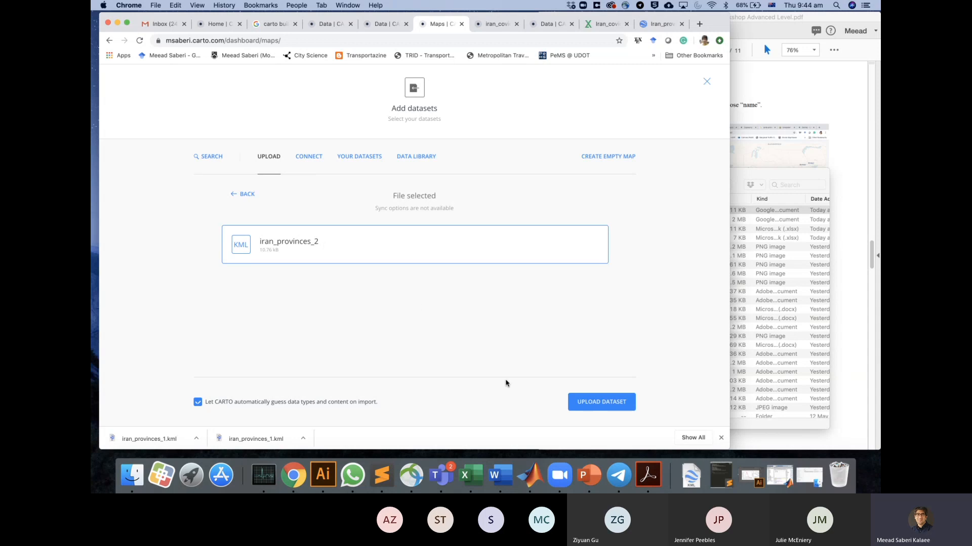
{"action": "left_click", "coordinate": [591, 402]}
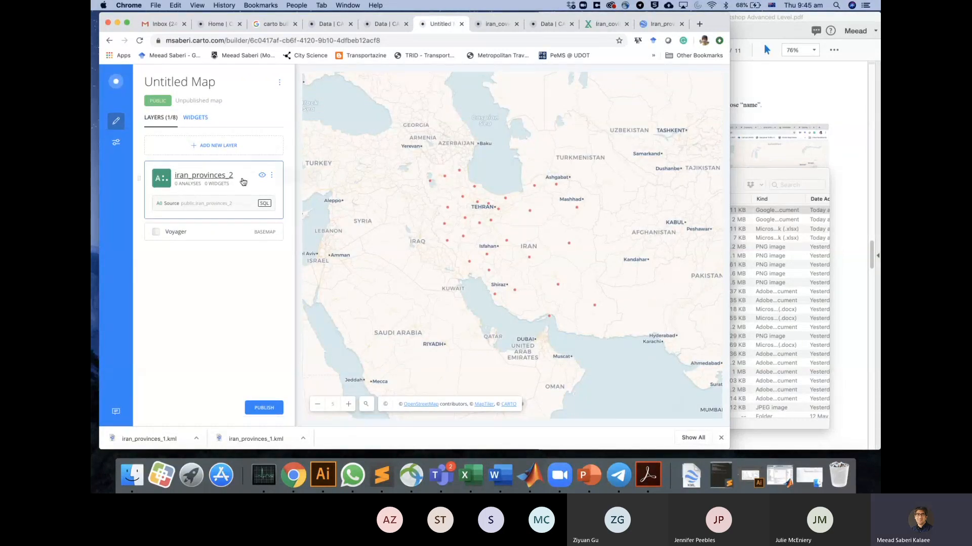
Open the iran_provinces_2 layer and examine its data table from the geometry columns to the category column, ending on the map.
{"action": "left_click", "coordinate": [203, 177]}
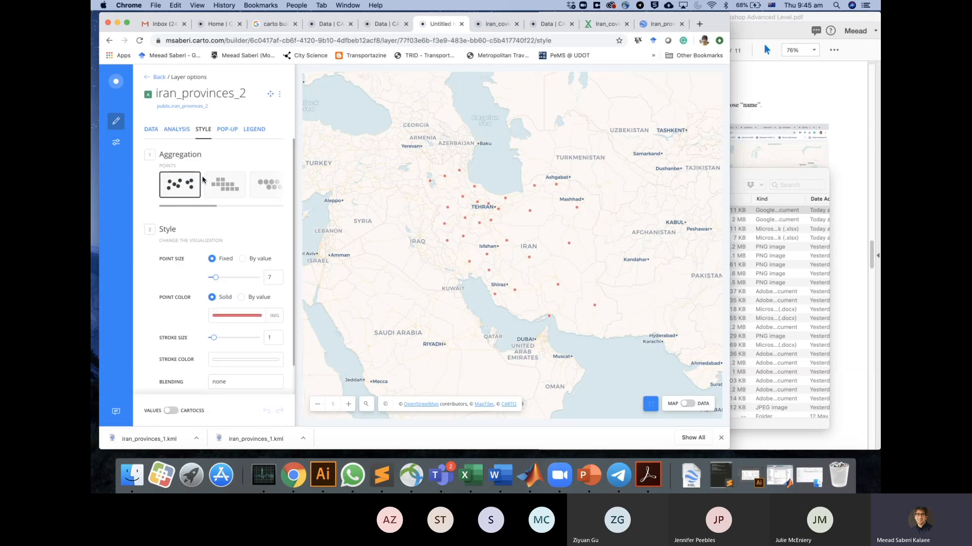
{"action": "left_click", "coordinate": [687, 407]}
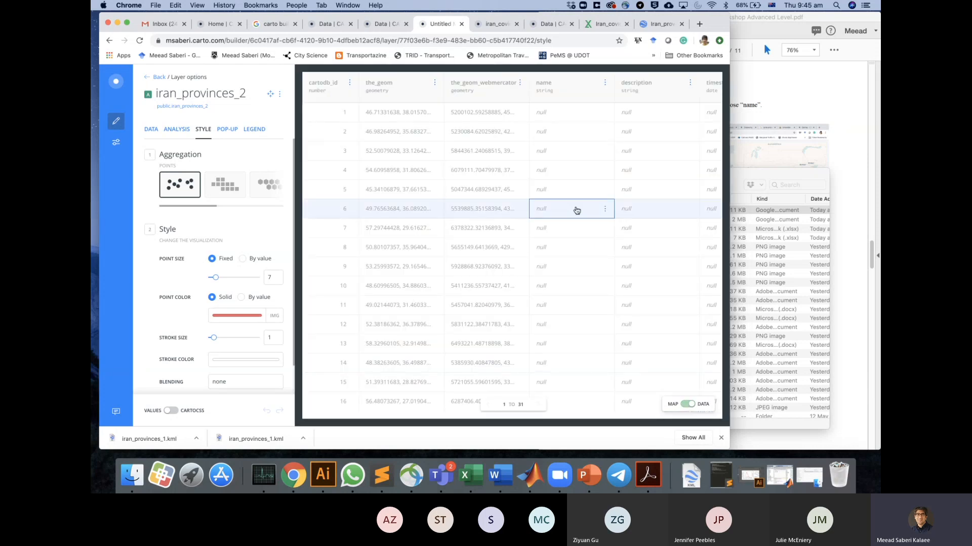
{"action": "scroll", "coordinate": [576, 210], "scroll_direction": "right", "scroll_amount": 5}
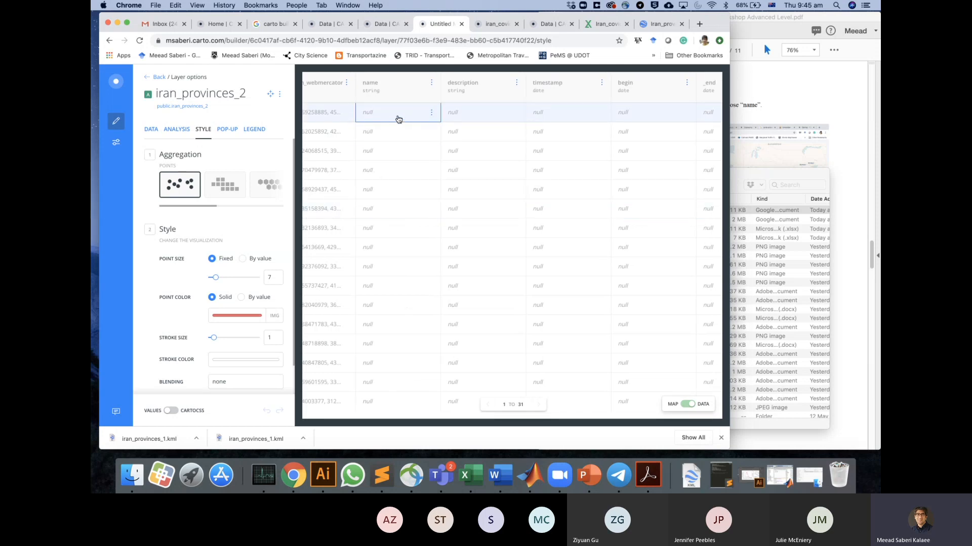
{"action": "scroll", "coordinate": [398, 119], "scroll_direction": "left", "scroll_amount": 5}
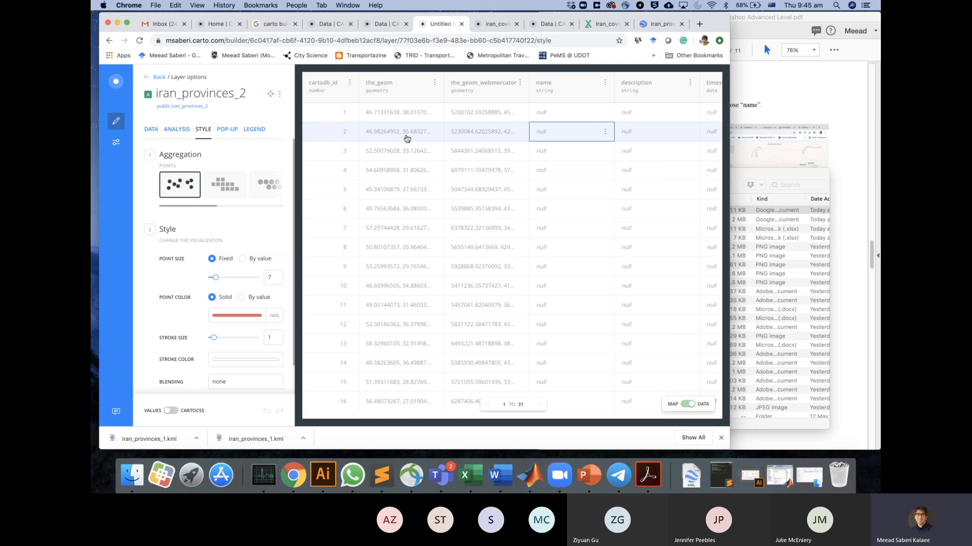
{"action": "scroll", "coordinate": [407, 138], "scroll_direction": "right", "scroll_amount": 5}
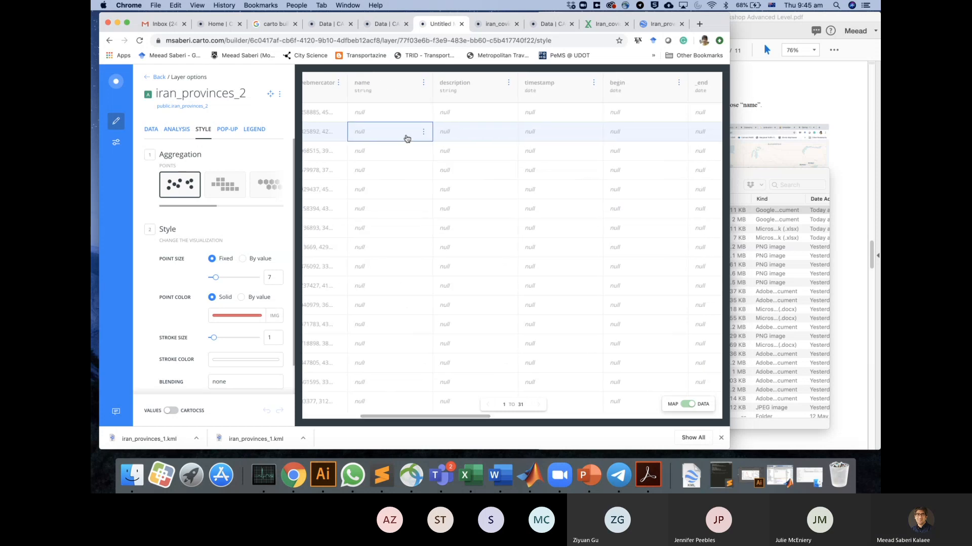
{"action": "scroll", "coordinate": [407, 138], "scroll_direction": "right", "scroll_amount": 5}
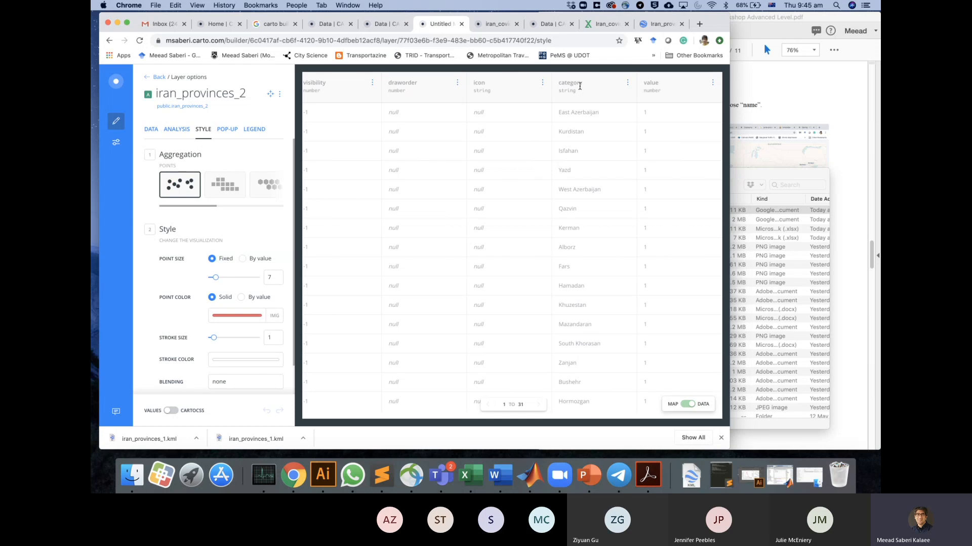
{"action": "scroll", "coordinate": [533, 148], "scroll_direction": "left", "scroll_amount": 10}
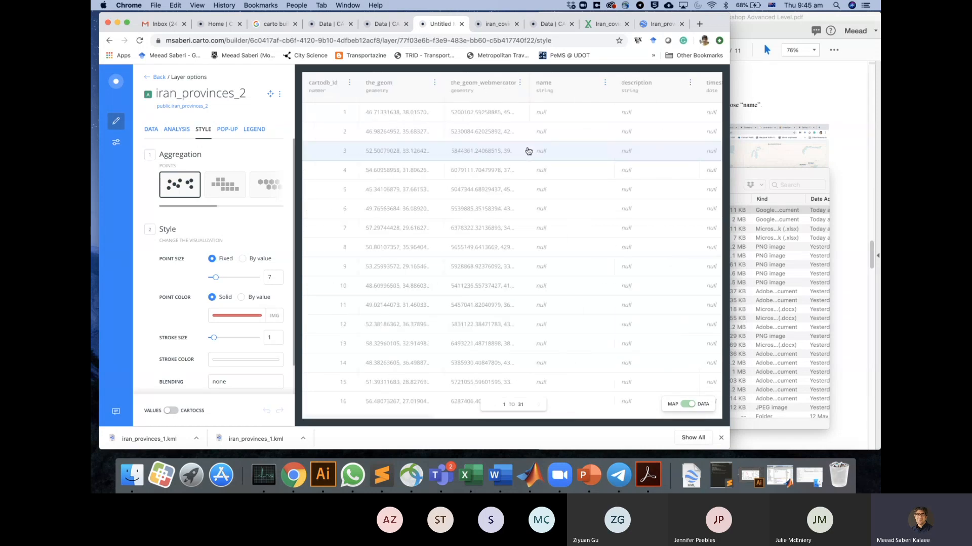
{"action": "scroll", "coordinate": [552, 128], "scroll_direction": "right", "scroll_amount": 10}
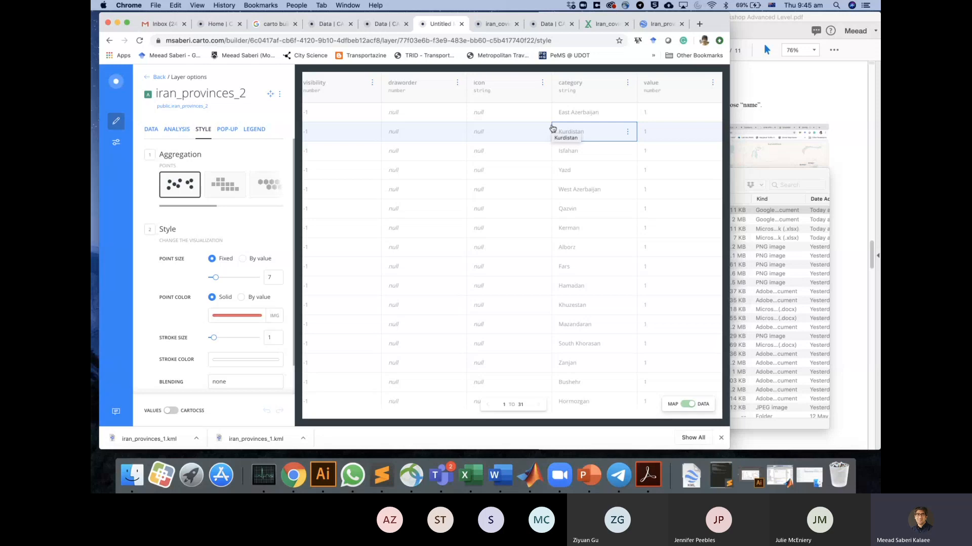
{"action": "scroll", "coordinate": [490, 156], "scroll_direction": "left", "scroll_amount": 10}
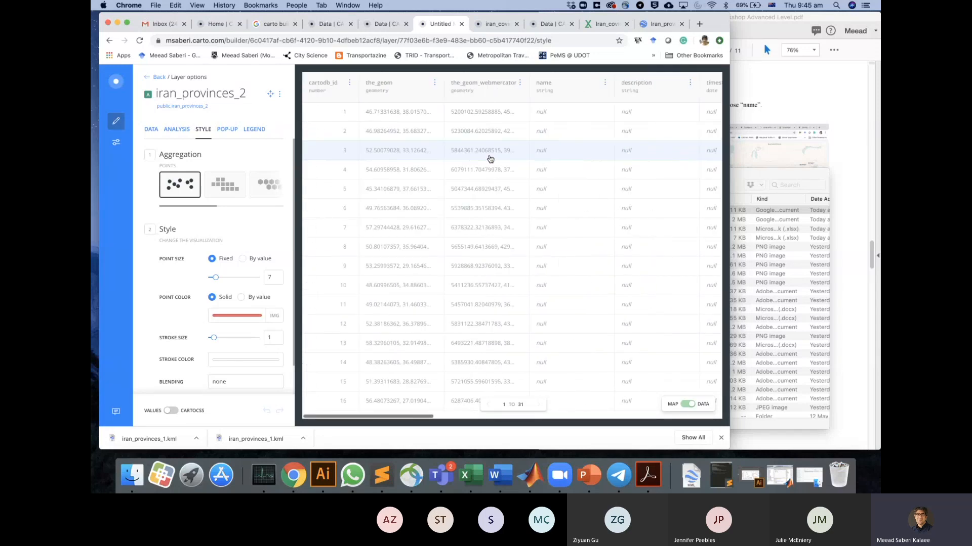
{"action": "scroll", "coordinate": [563, 97], "scroll_direction": "right", "scroll_amount": 10}
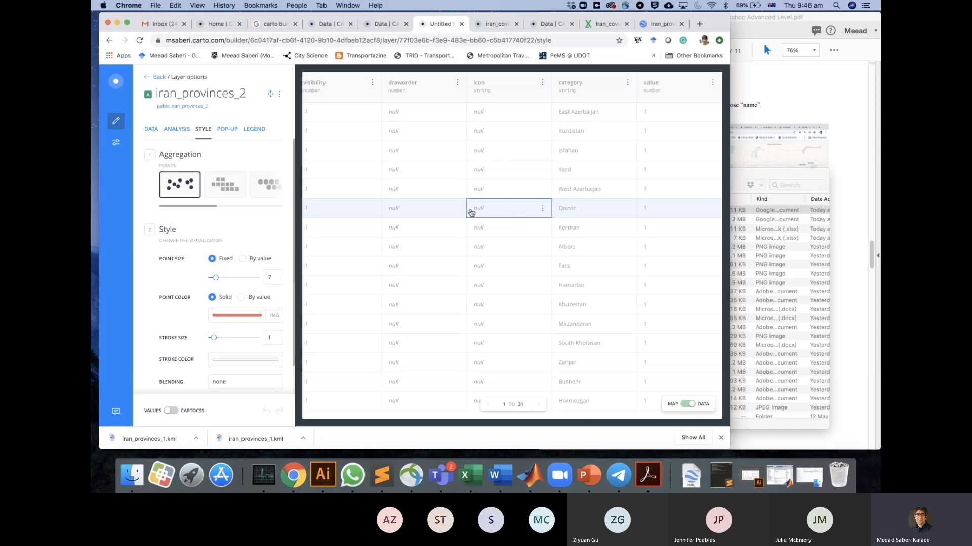
{"action": "left_click", "coordinate": [687, 404]}
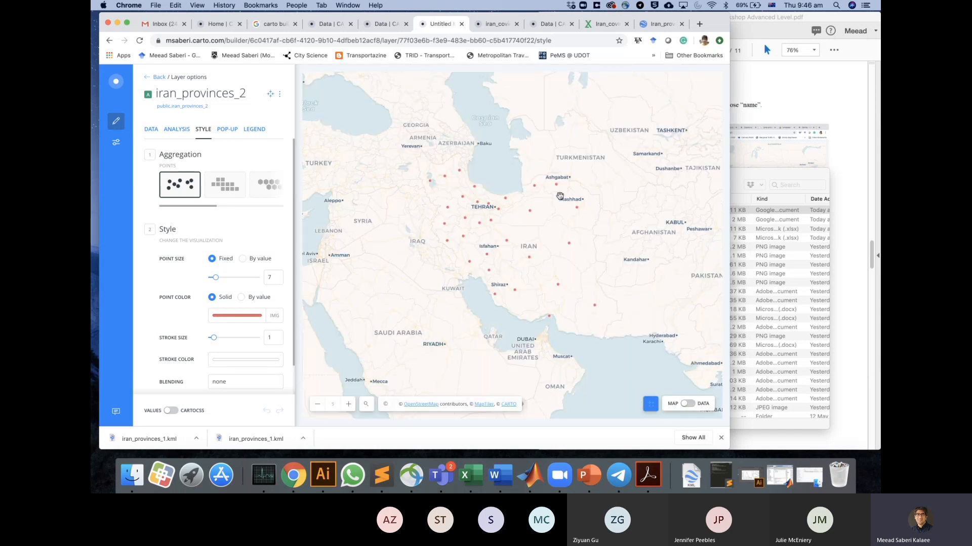
{"action": "left_click", "coordinate": [577, 209]}
Switch to the workshop PDF in Acrobat and read the page 7 instructions on preparing data for an animated map.
{"action": "left_click", "coordinate": [762, 82]}
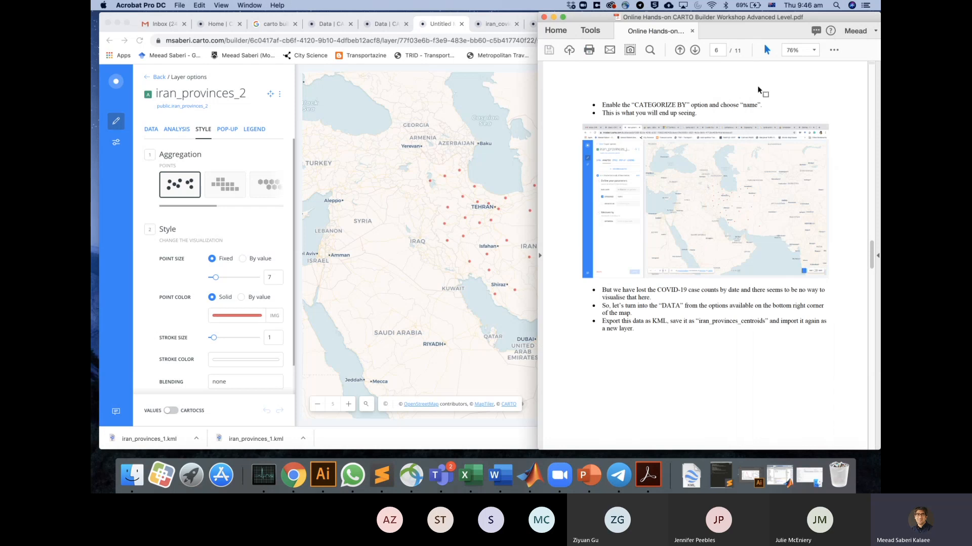
{"action": "scroll", "coordinate": [645, 271], "scroll_direction": "down", "scroll_amount": 15}
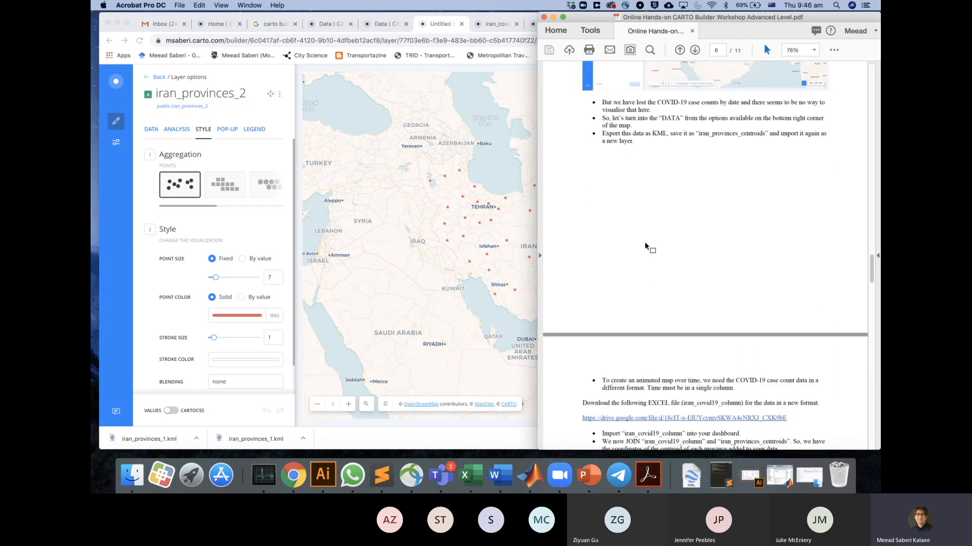
{"action": "scroll", "coordinate": [644, 243], "scroll_direction": "down", "scroll_amount": 2}
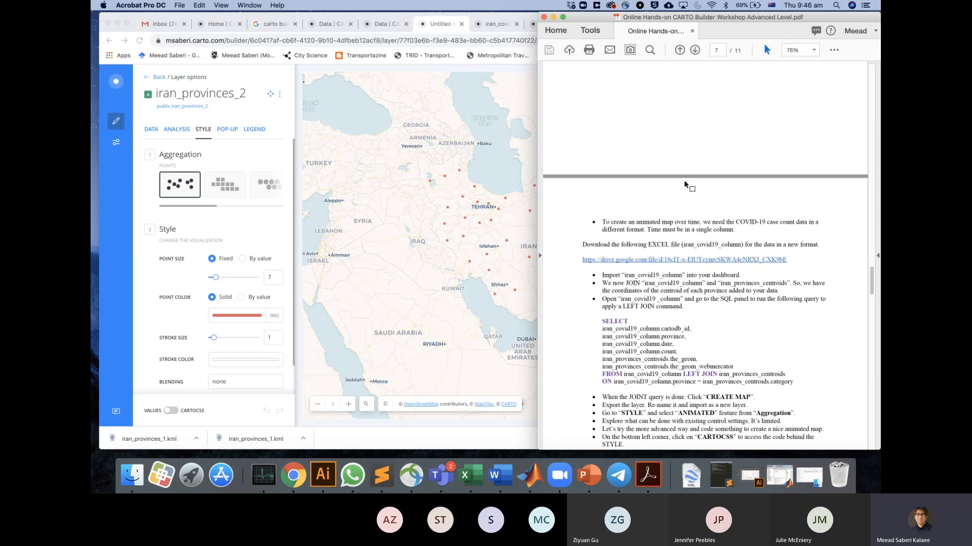
Open the confirmed-cases file linked under "Upload datasets" in the PDF and examine how its provinces and dates are laid out.
{"action": "scroll", "coordinate": [684, 180], "scroll_direction": "up", "scroll_amount": 15}
{"action": "scroll", "coordinate": [685, 180], "scroll_direction": "up", "scroll_amount": 15}
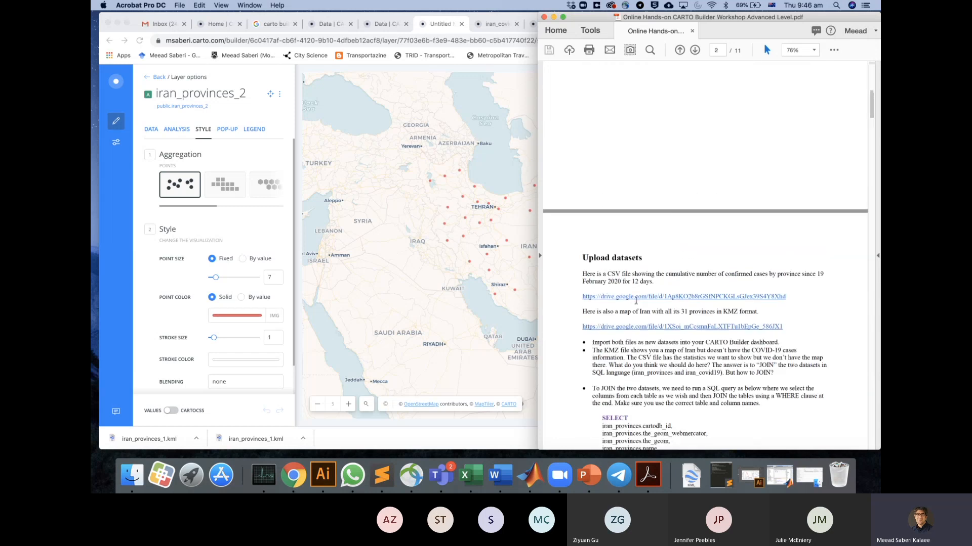
{"action": "left_click", "coordinate": [635, 298]}
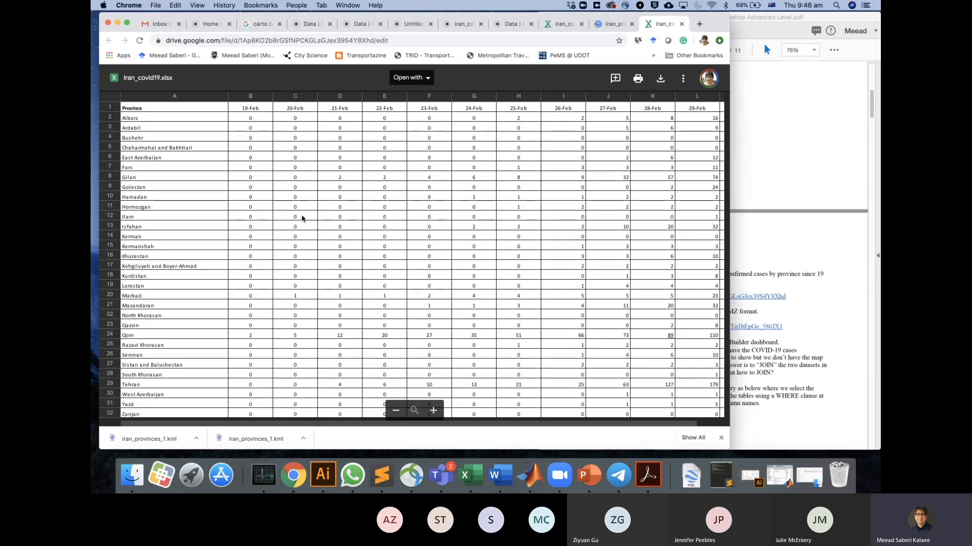
{"action": "left_click_drag", "start_coordinate": [174, 121], "coordinate": [593, 369]}
{"action": "left_click", "coordinate": [596, 373]}
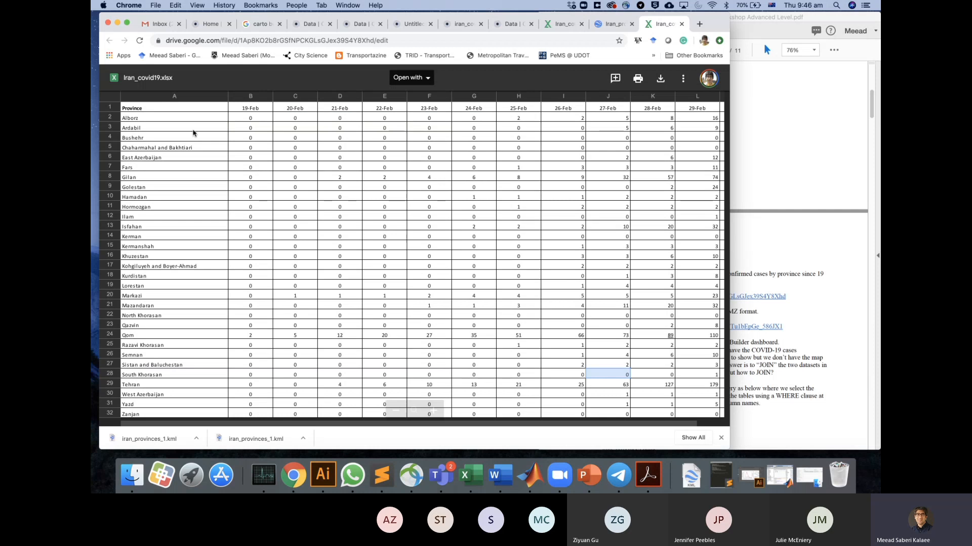
{"action": "left_click_drag", "start_coordinate": [191, 120], "coordinate": [182, 225]}
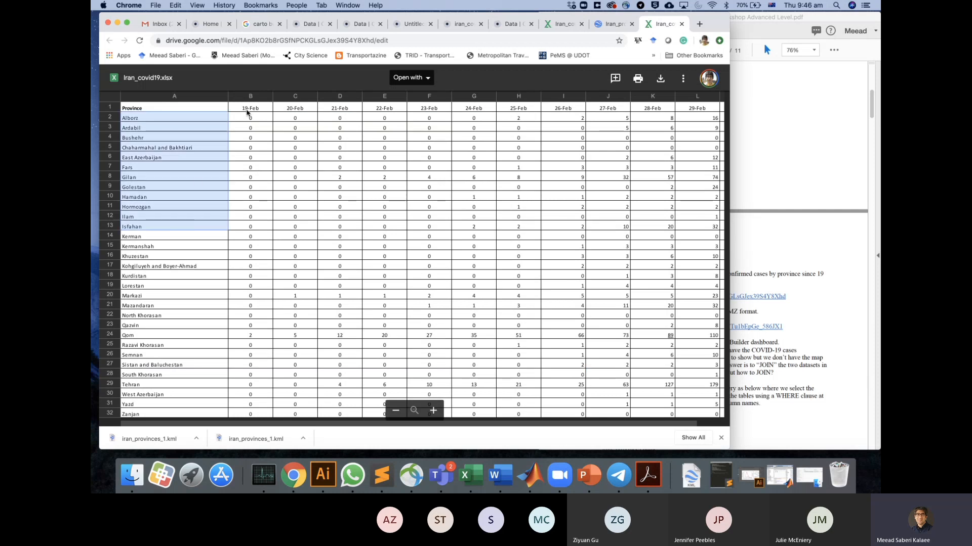
Examine the 19-Feb and 20-Feb columns in Iran_covid19.xlsx to see how each date holds the provinces' case counts.
{"action": "left_click_drag", "start_coordinate": [247, 115], "coordinate": [243, 208]}
{"action": "left_click", "coordinate": [297, 148]}
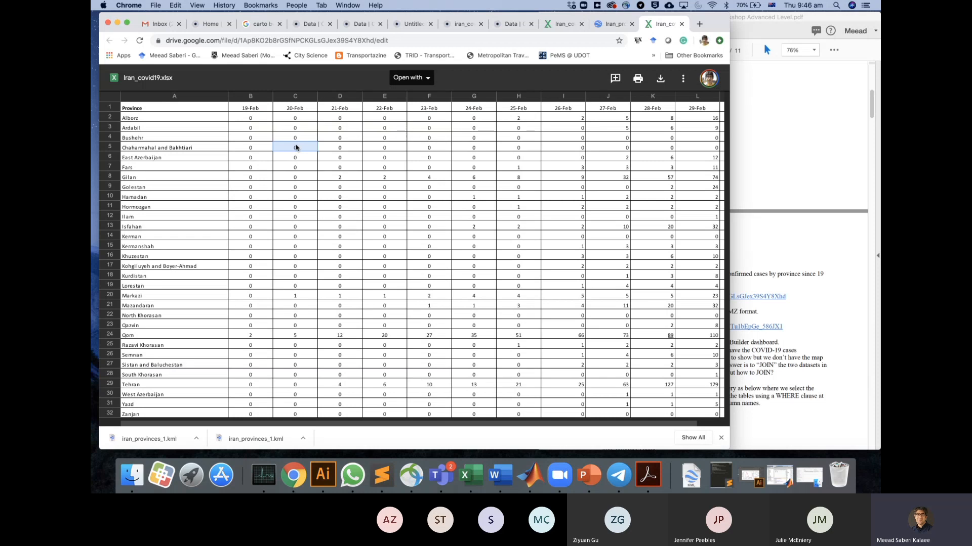
{"action": "left_click_drag", "start_coordinate": [295, 109], "coordinate": [291, 155]}
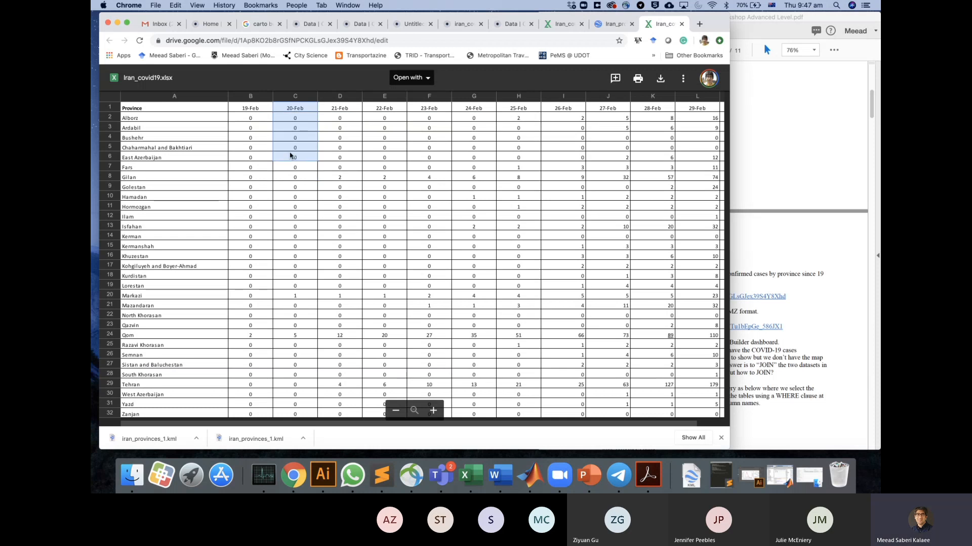
{"action": "left_click", "coordinate": [803, 174]}
{"action": "left_click", "coordinate": [344, 162]}
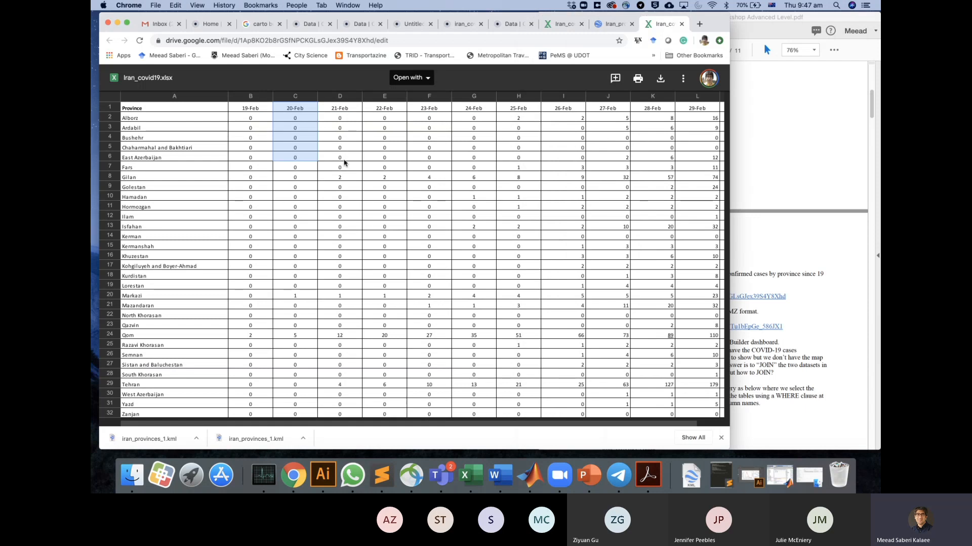
Return to the workshop PDF in Acrobat and open the iran_covid19_column Excel file linked on page 7.
{"action": "left_click", "coordinate": [755, 212]}
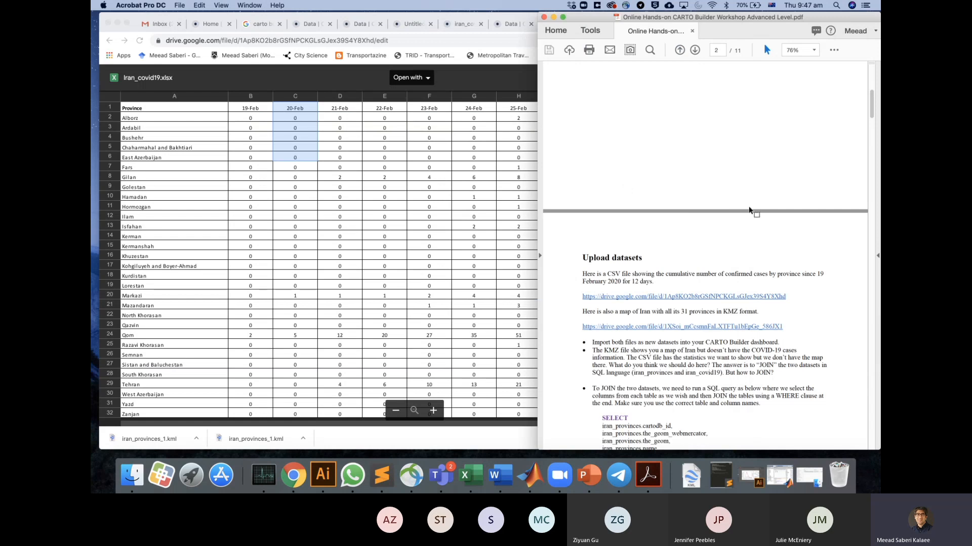
{"action": "scroll", "coordinate": [660, 261], "scroll_direction": "down", "scroll_amount": 2}
{"action": "scroll", "coordinate": [660, 261], "scroll_direction": "down", "scroll_amount": 20}
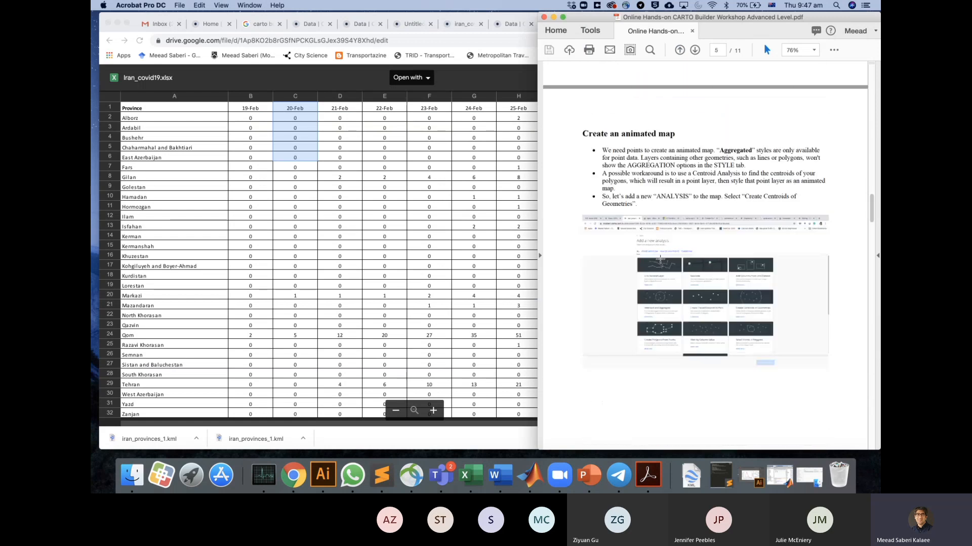
{"action": "scroll", "coordinate": [660, 258], "scroll_direction": "down", "scroll_amount": 20}
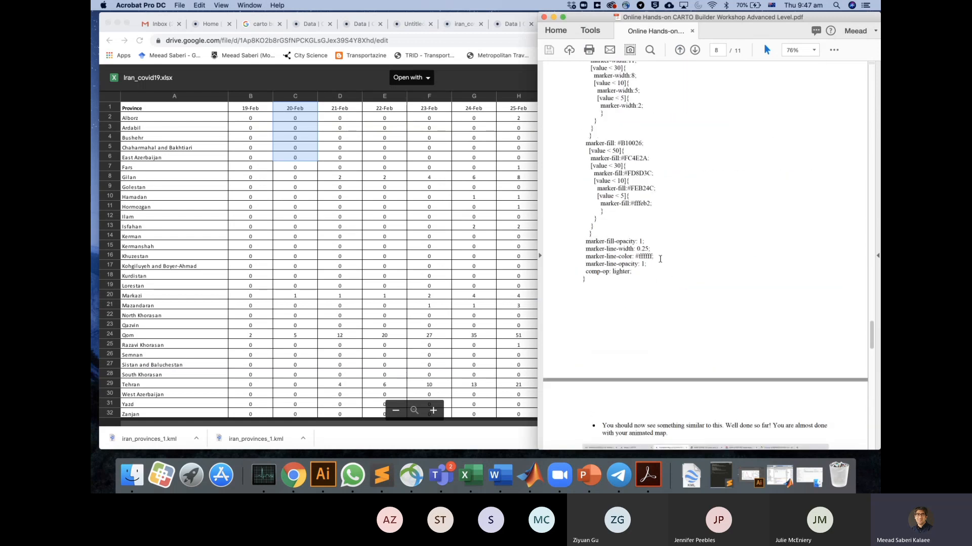
{"action": "scroll", "coordinate": [660, 258], "scroll_direction": "up", "scroll_amount": 15}
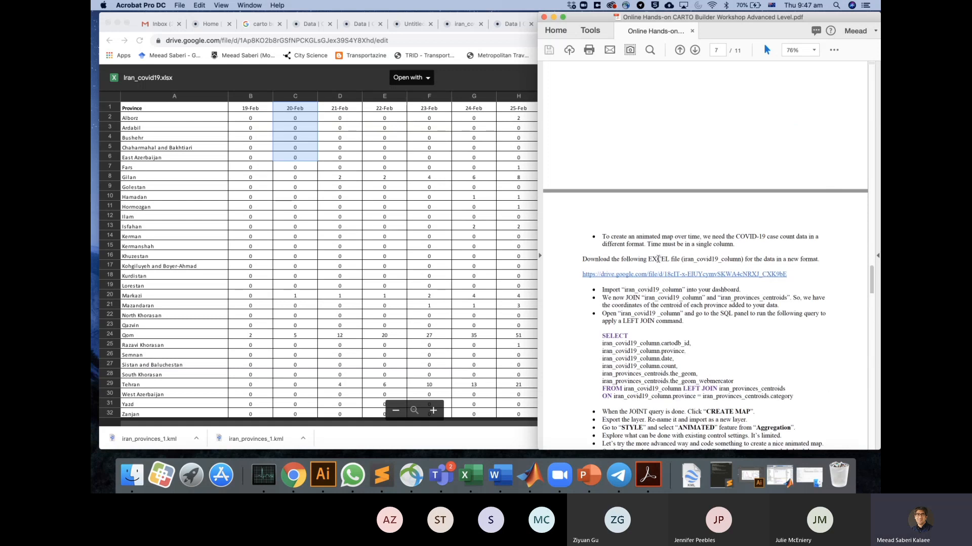
{"action": "scroll", "coordinate": [636, 255], "scroll_direction": "down", "scroll_amount": 2}
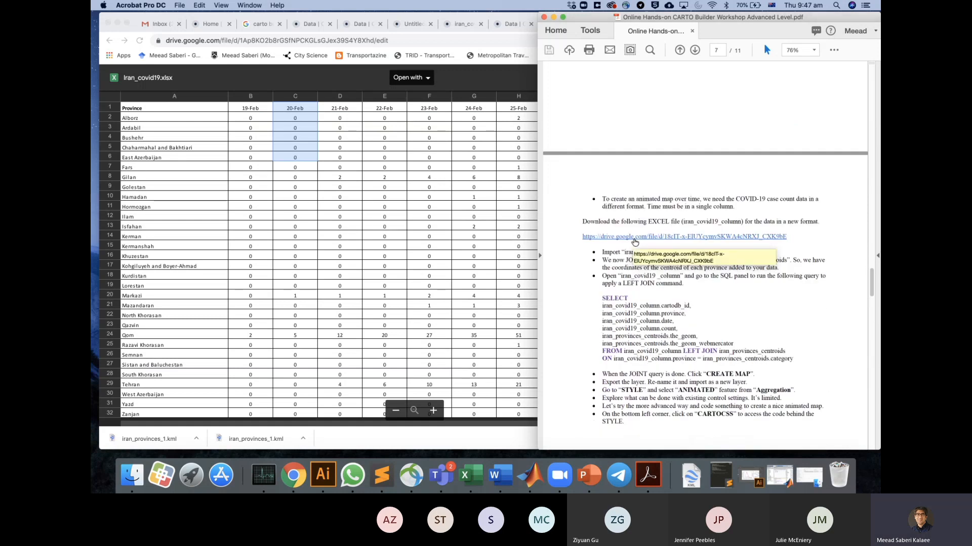
{"action": "left_click", "coordinate": [635, 242]}
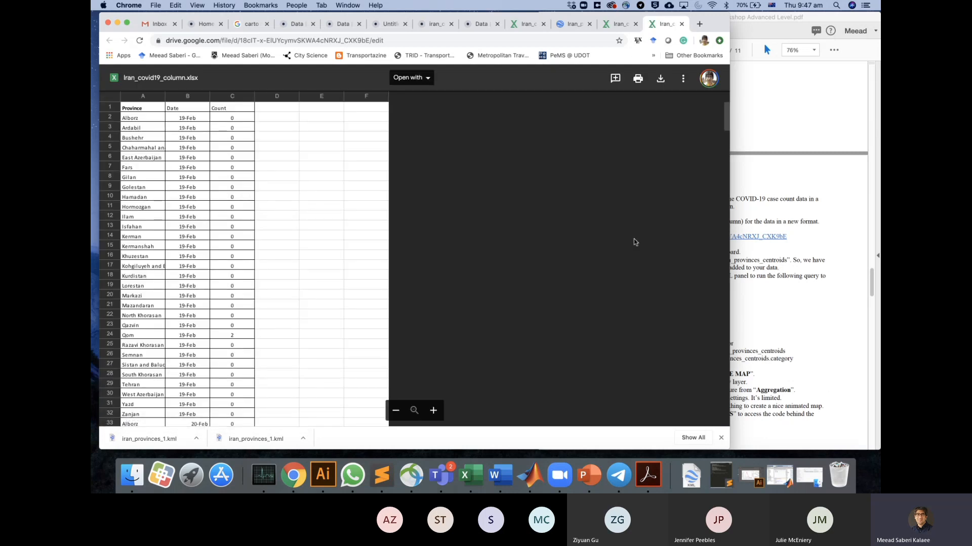
Compare Iran_covid19.xlsx with Iran_covid19_column.xlsx, examining the latter's Province, Date and Count columns for the 19-Feb rows.
{"action": "left_click", "coordinate": [610, 24]}
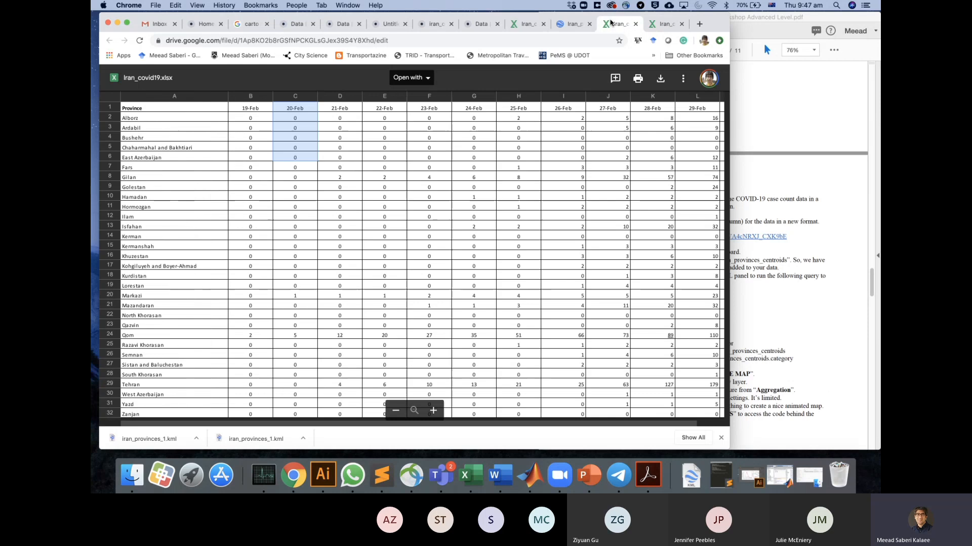
{"action": "left_click_drag", "start_coordinate": [323, 150], "coordinate": [324, 153]}
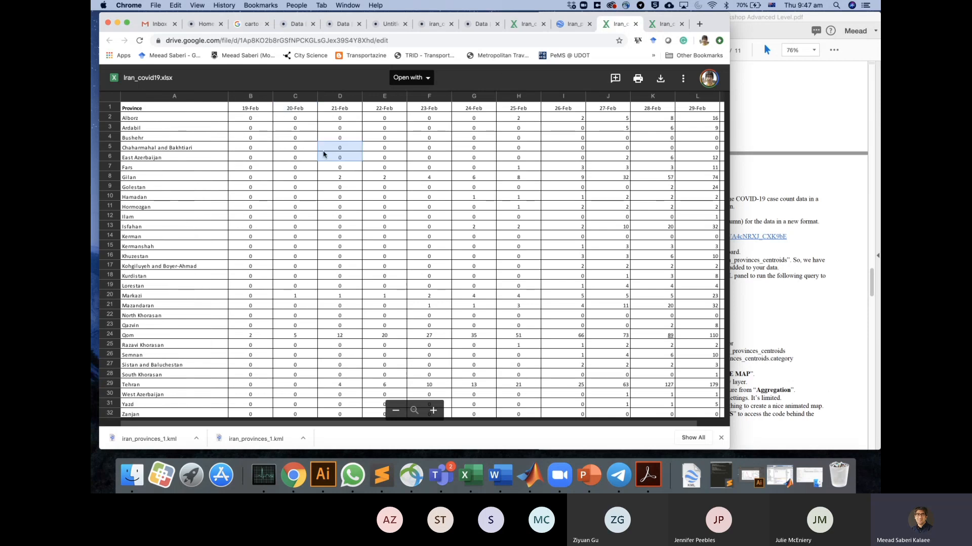
{"action": "left_click", "coordinate": [662, 25]}
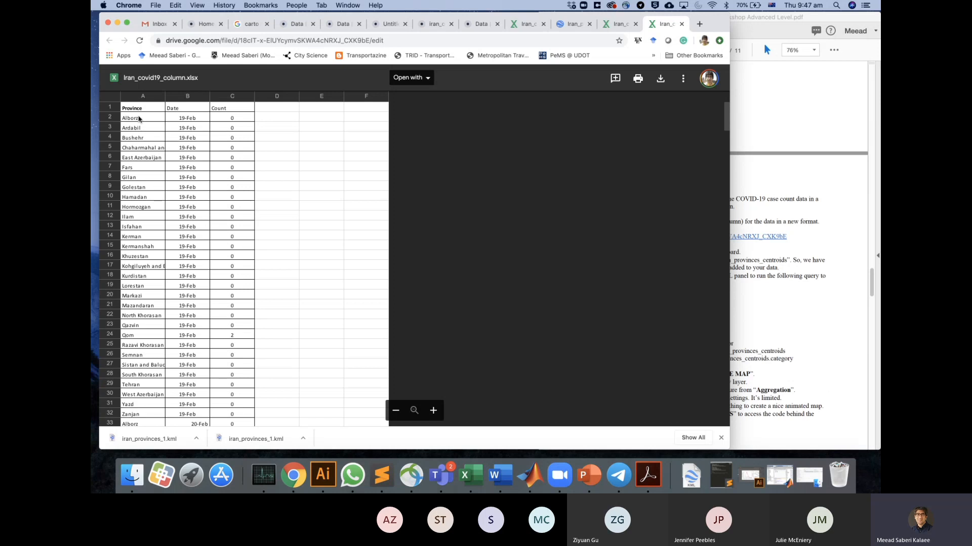
{"action": "left_click_drag", "start_coordinate": [138, 112], "coordinate": [141, 227]}
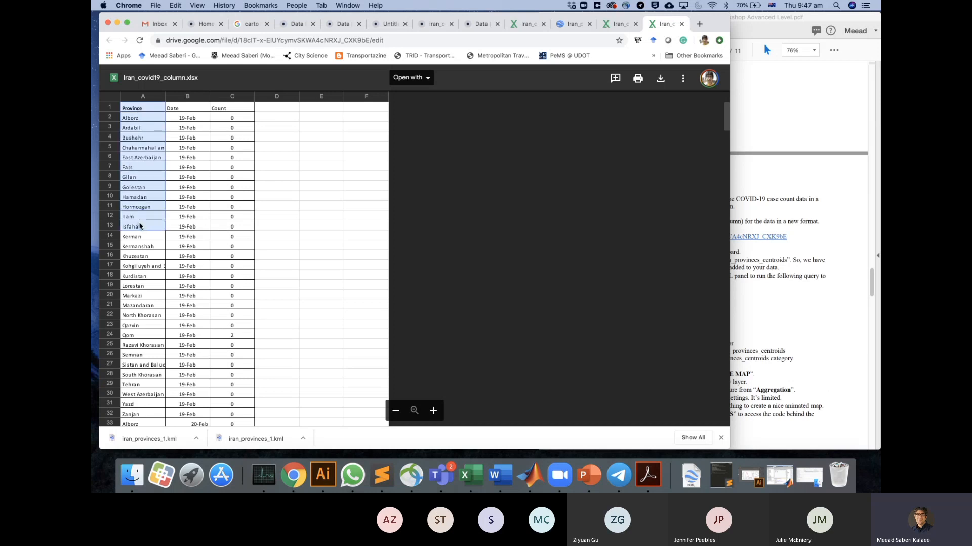
{"action": "left_click_drag", "start_coordinate": [181, 122], "coordinate": [171, 194]}
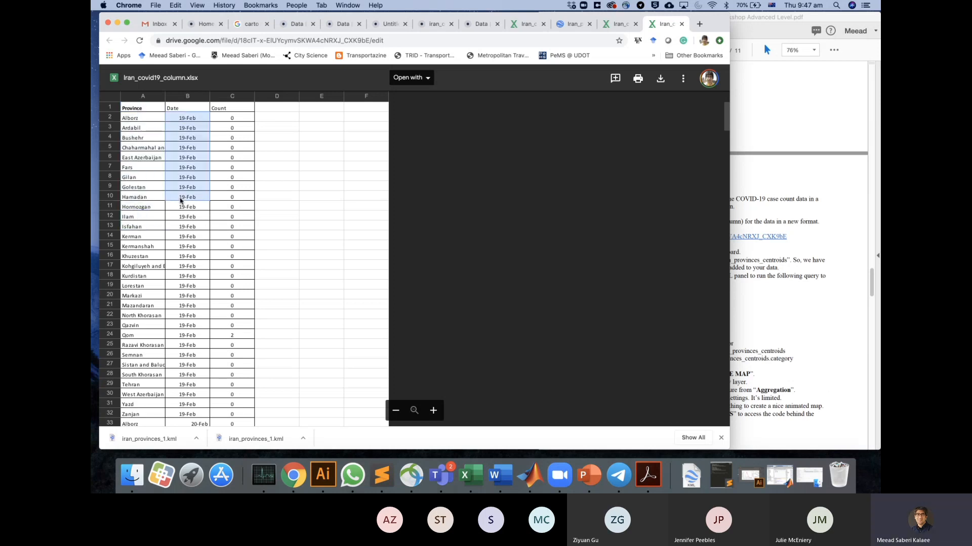
{"action": "left_click", "coordinate": [232, 119]}
{"action": "left_click_drag", "start_coordinate": [226, 178], "coordinate": [227, 278]}
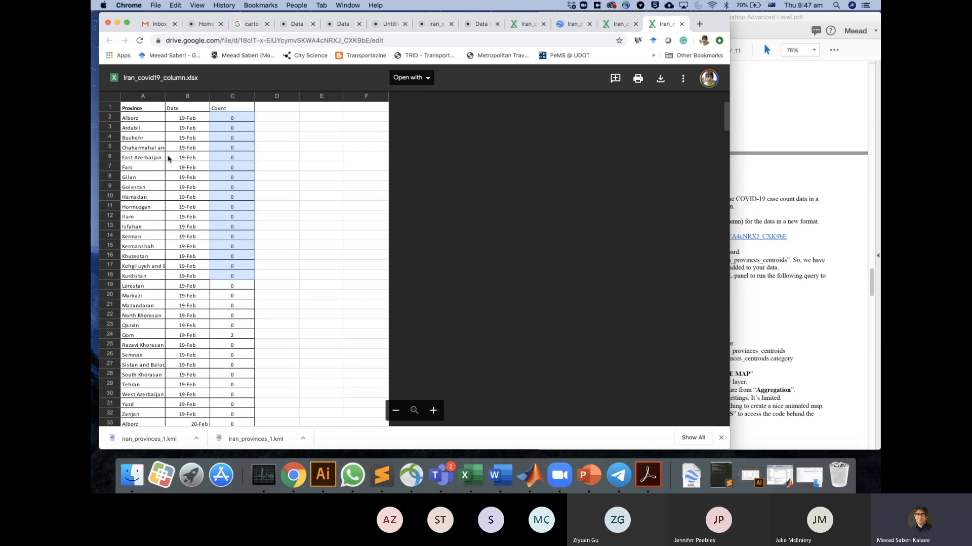
{"action": "left_click_drag", "start_coordinate": [146, 123], "coordinate": [220, 413]}
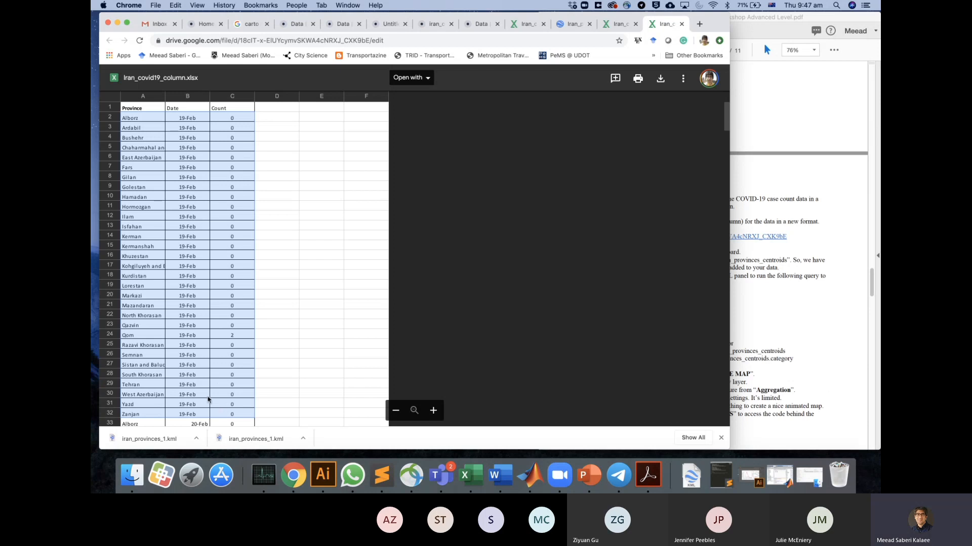
Examine how the 20-Feb and 21-Feb province rows and counts are stacked below the 19-Feb block in Iran_covid19_column.xlsx.
{"action": "scroll", "coordinate": [208, 400], "scroll_direction": "down", "scroll_amount": 5}
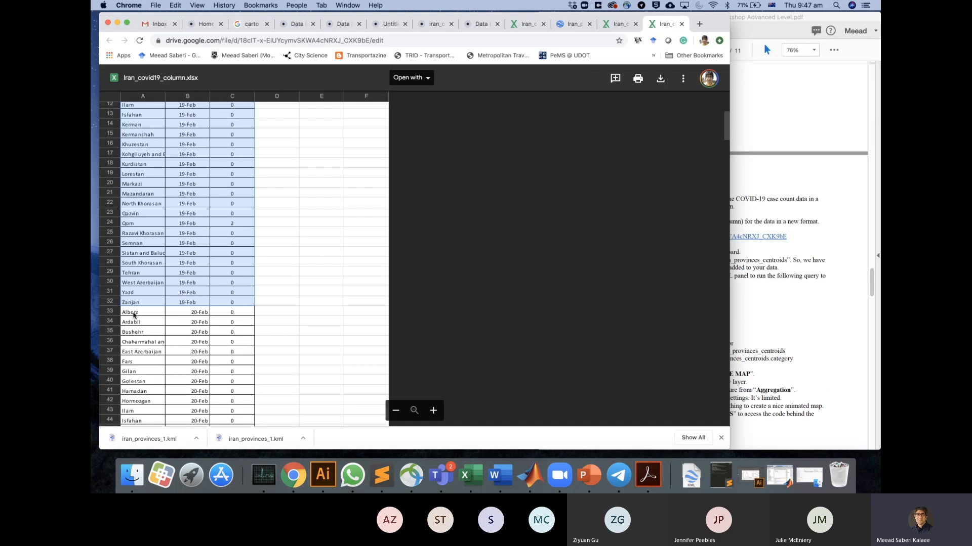
{"action": "left_click_drag", "start_coordinate": [191, 315], "coordinate": [186, 372]}
{"action": "scroll", "coordinate": [183, 324], "scroll_direction": "up", "scroll_amount": 3}
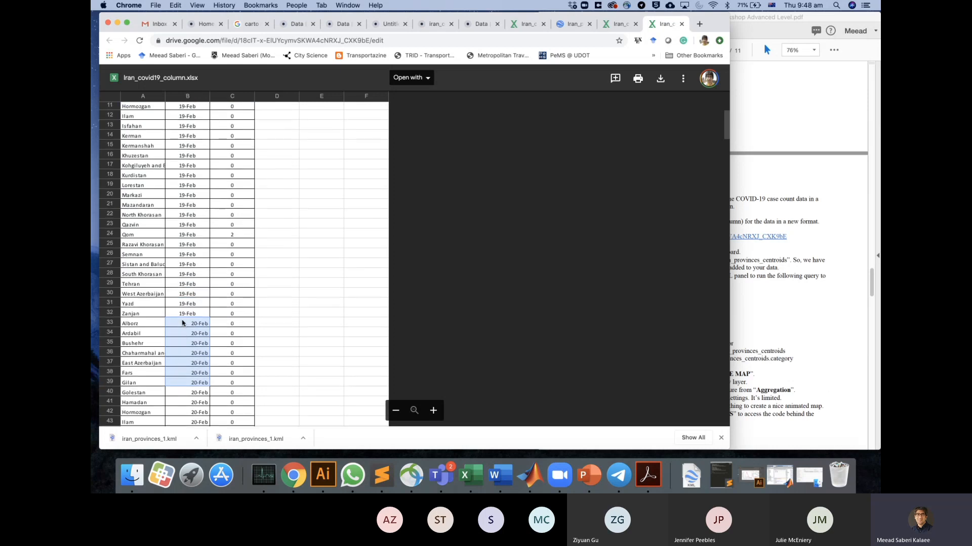
{"action": "scroll", "coordinate": [183, 324], "scroll_direction": "down", "scroll_amount": 2}
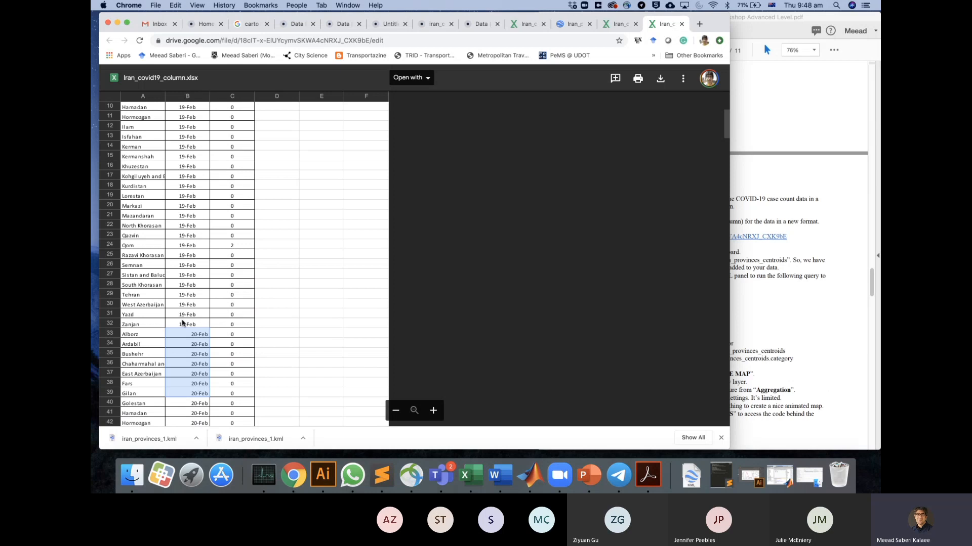
{"action": "scroll", "coordinate": [183, 323], "scroll_direction": "down", "scroll_amount": 4}
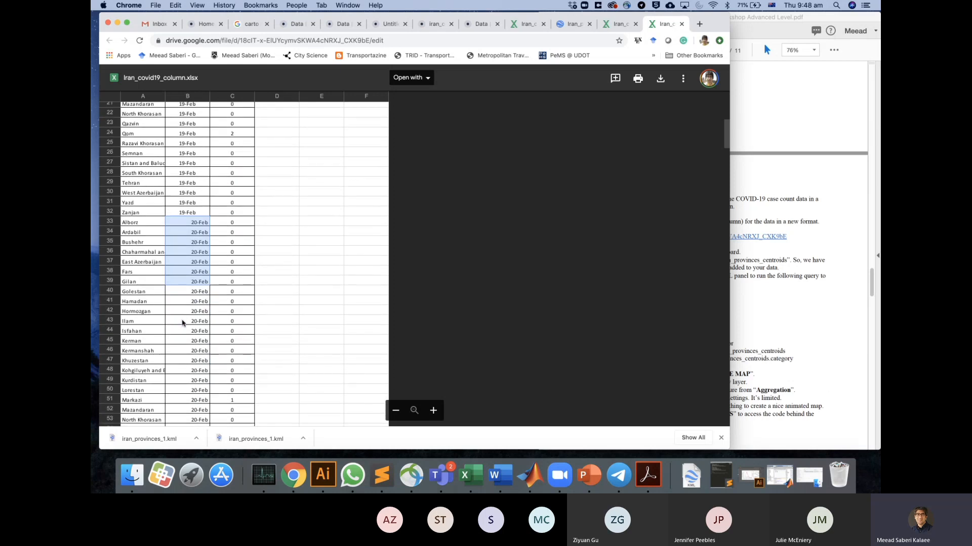
{"action": "scroll", "coordinate": [183, 323], "scroll_direction": "down", "scroll_amount": 10}
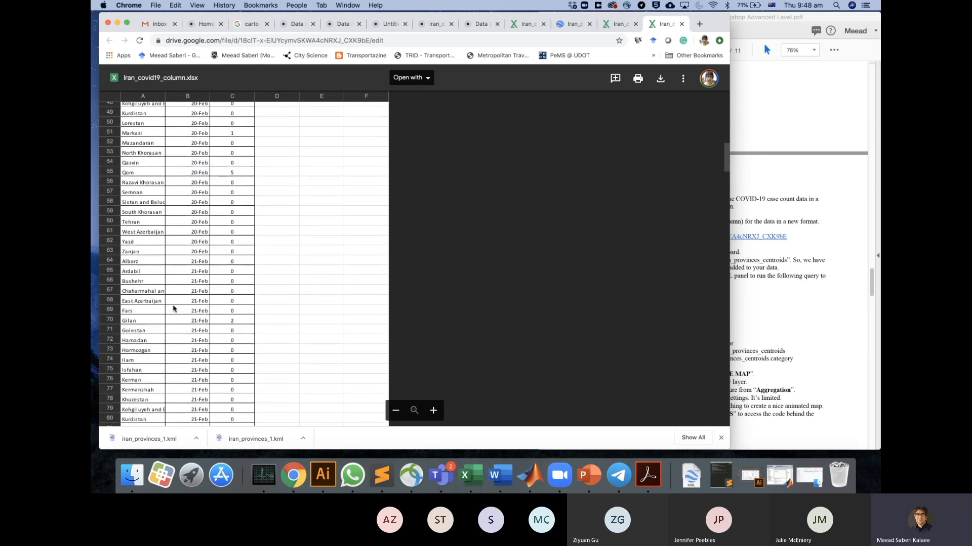
{"action": "left_click", "coordinate": [145, 263]}
{"action": "left_click_drag", "start_coordinate": [146, 263], "coordinate": [216, 398]}
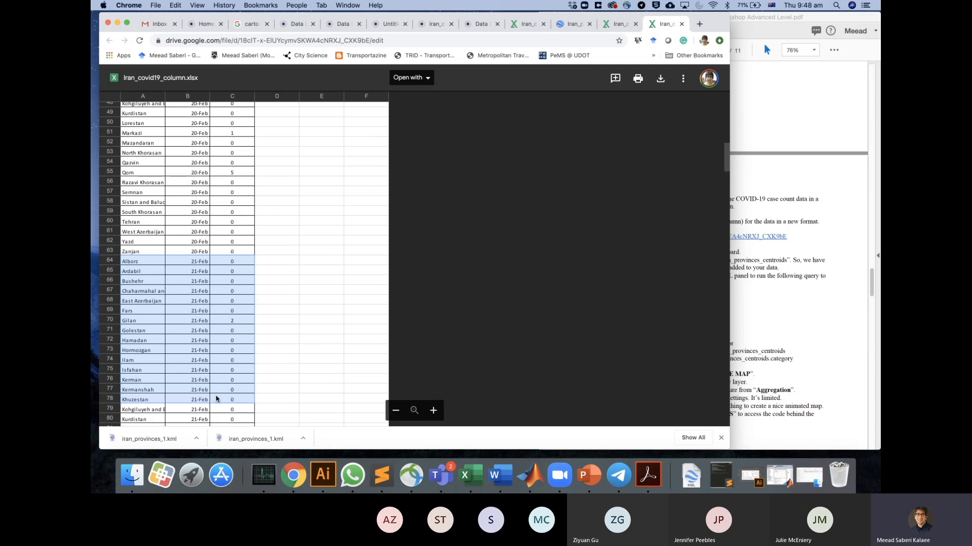
{"action": "scroll", "coordinate": [217, 327], "scroll_direction": "up", "scroll_amount": 10}
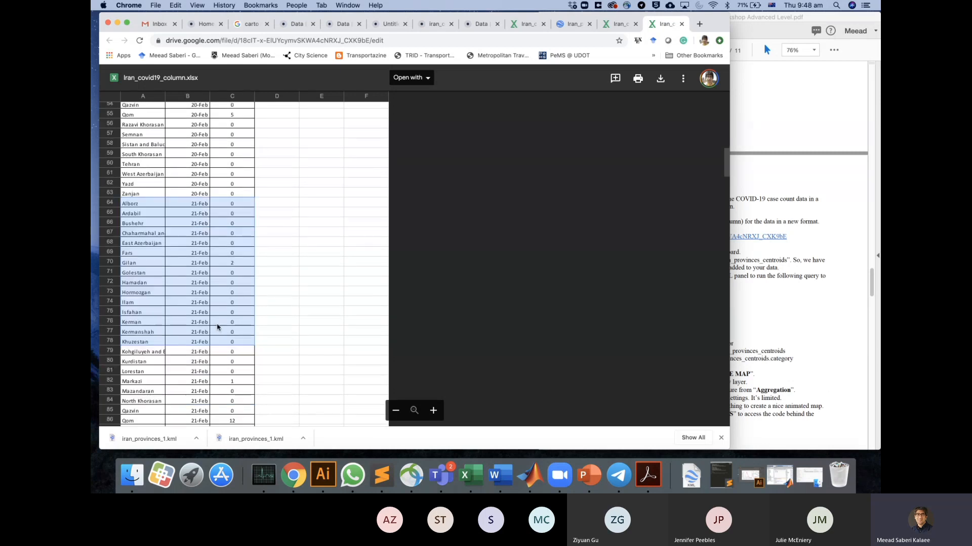
{"action": "left_click_drag", "start_coordinate": [228, 119], "coordinate": [243, 206]}
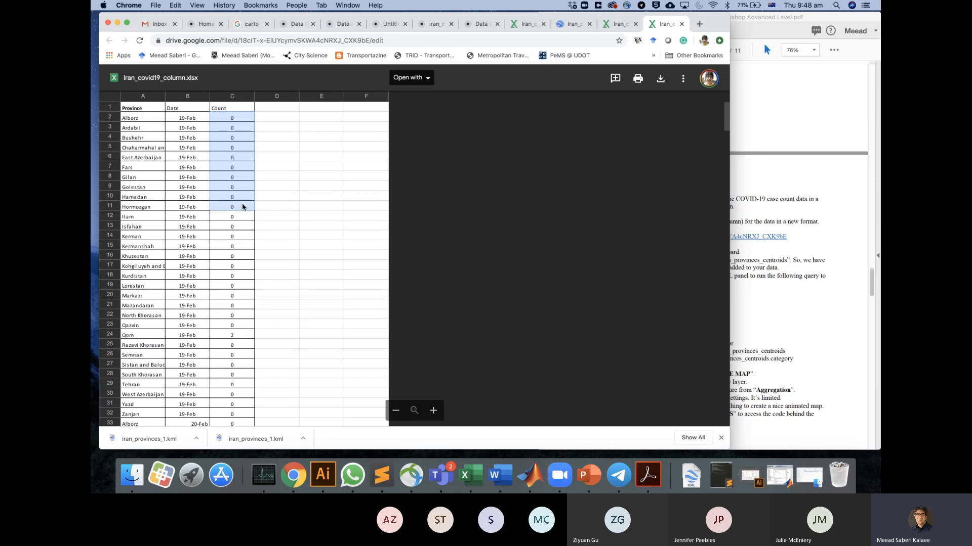
{"action": "left_click_drag", "start_coordinate": [243, 206], "coordinate": [238, 229]}
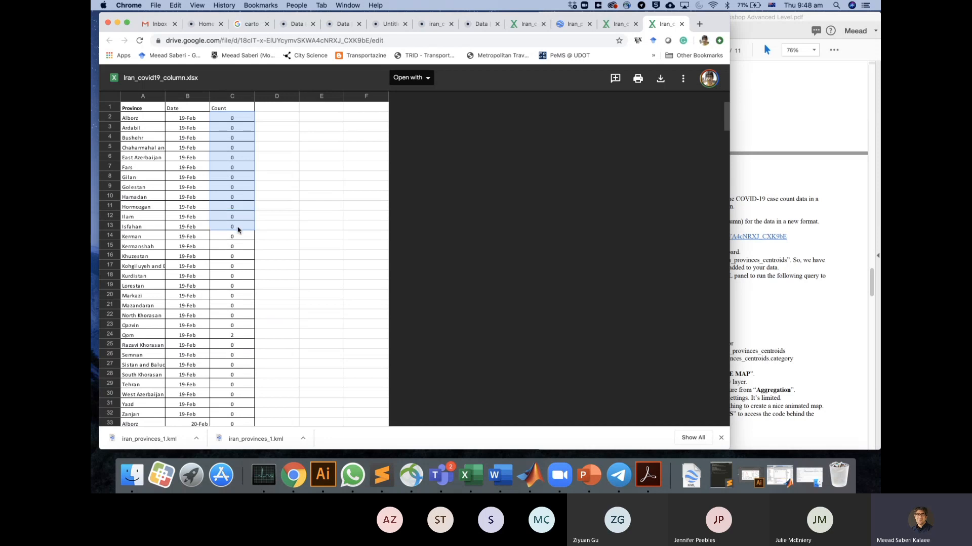
{"action": "scroll", "coordinate": [238, 229], "scroll_direction": "down", "scroll_amount": 6}
{"action": "scroll", "coordinate": [238, 229], "scroll_direction": "down", "scroll_amount": 4}
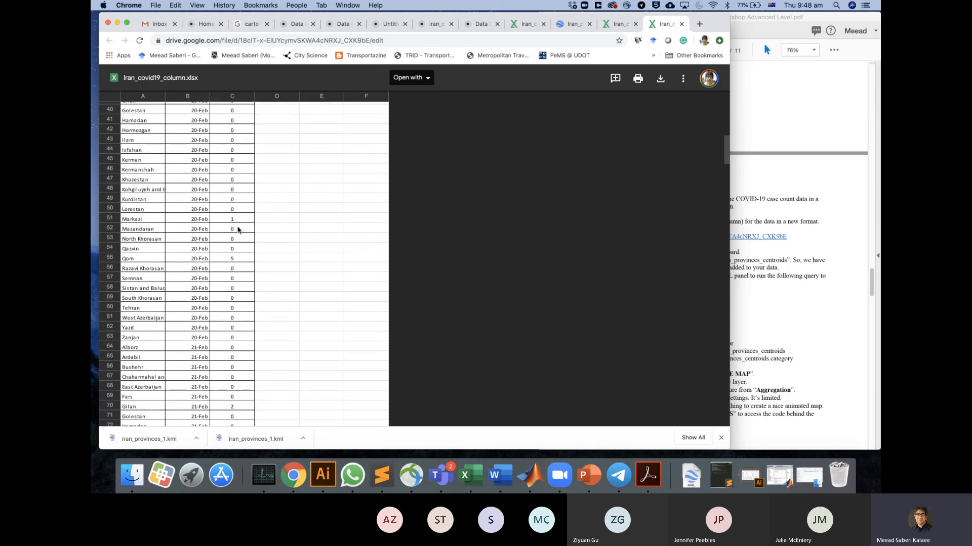
Switch to Microsoft Teams to check the meeting chat, and minimise its window to reveal Iran_covid19.xlsx again.
{"action": "left_click", "coordinate": [619, 24]}
{"action": "left_click", "coordinate": [444, 476]}
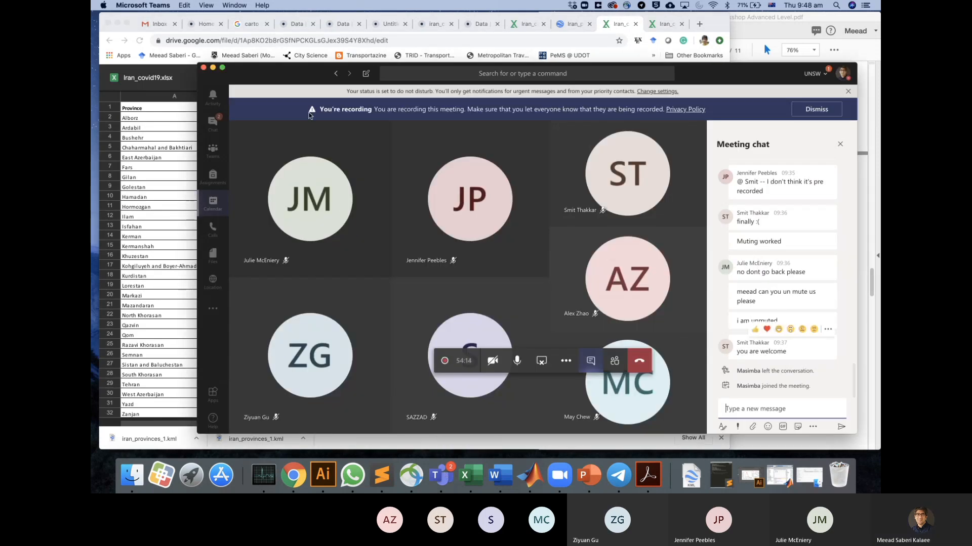
{"action": "left_click", "coordinate": [213, 67]}
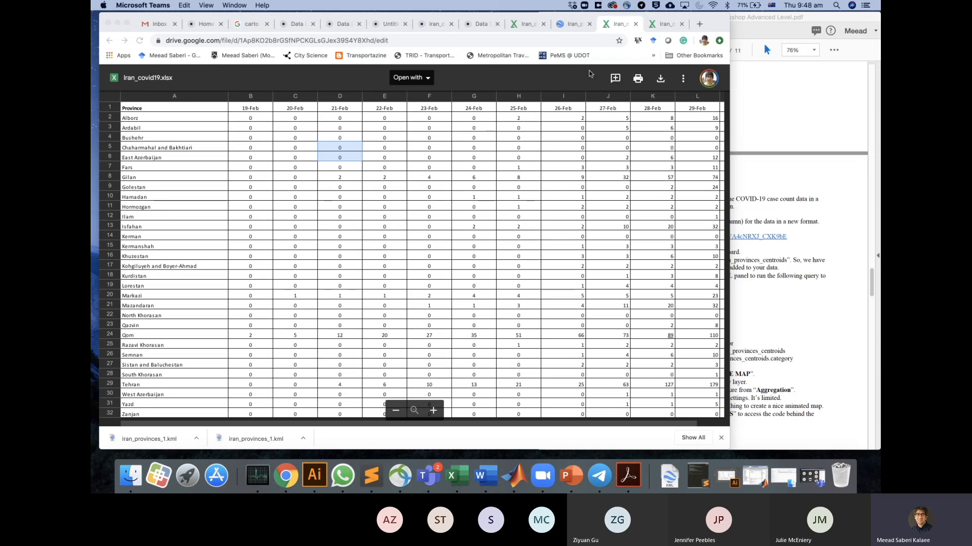
Return to Iran_covid19_column.xlsx, review its 19-Feb dates and download the file.
{"action": "left_click", "coordinate": [664, 27]}
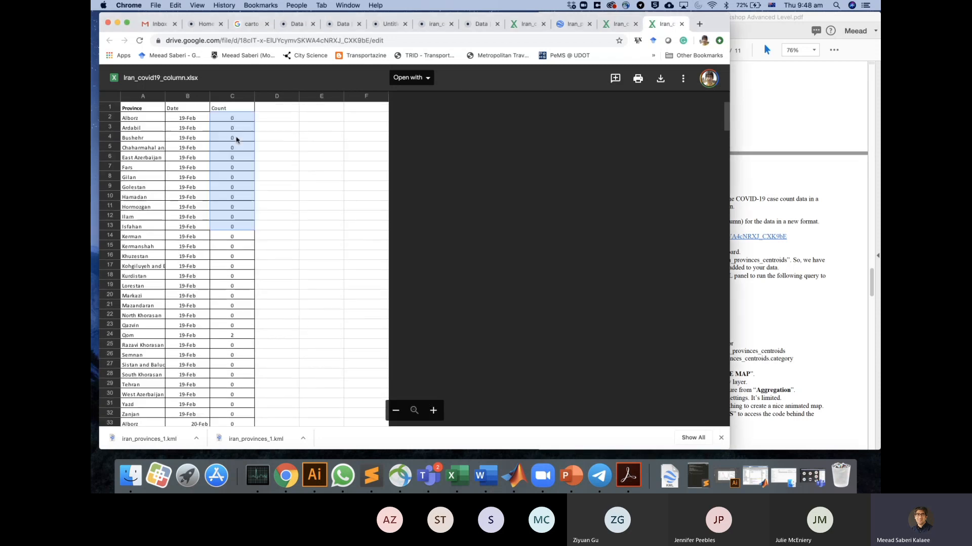
{"action": "left_click_drag", "start_coordinate": [191, 118], "coordinate": [180, 201]}
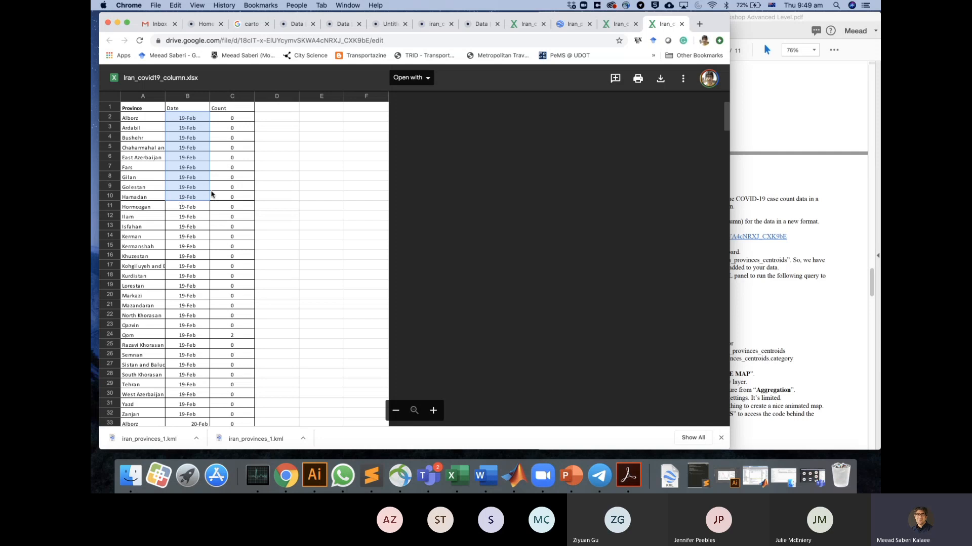
{"action": "left_click", "coordinate": [324, 167]}
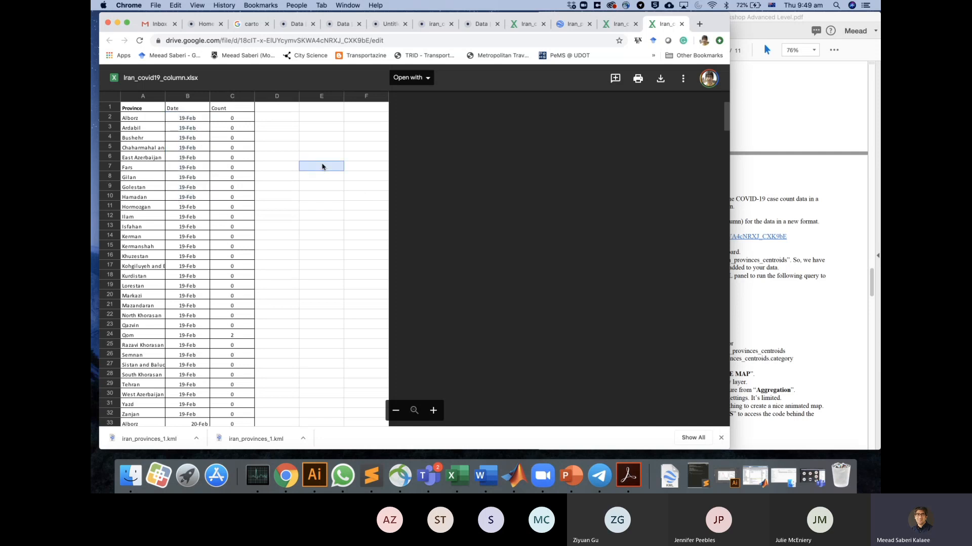
{"action": "left_click", "coordinate": [661, 80]}
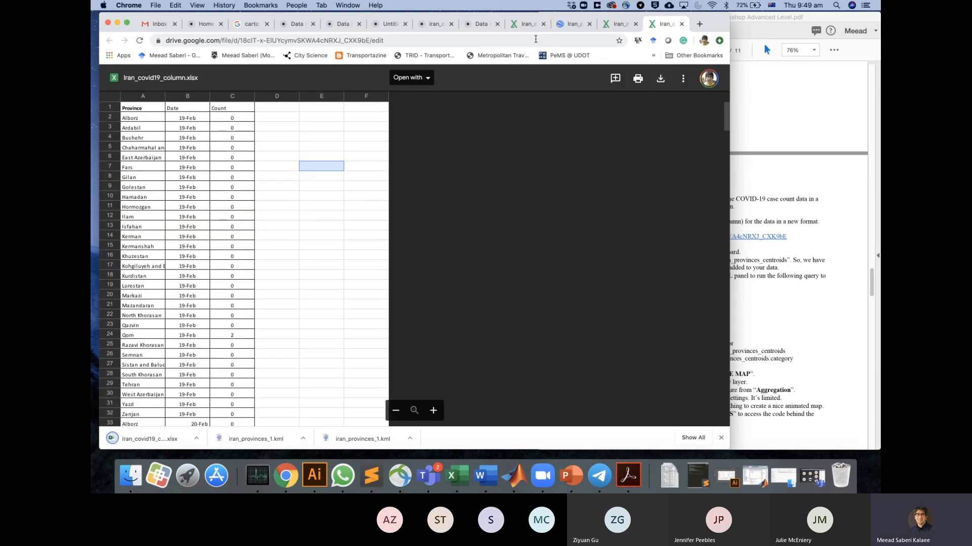
Close the leftover CARTO upload page for iran_provinces_2 and bring up the iran_covid19_new dataset.
{"action": "left_click", "coordinate": [572, 26]}
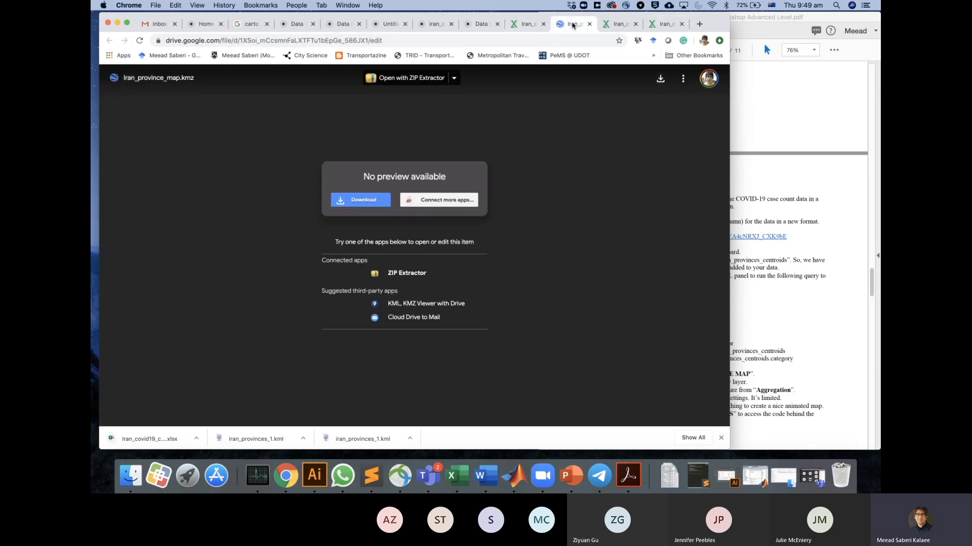
{"action": "left_click", "coordinate": [472, 25]}
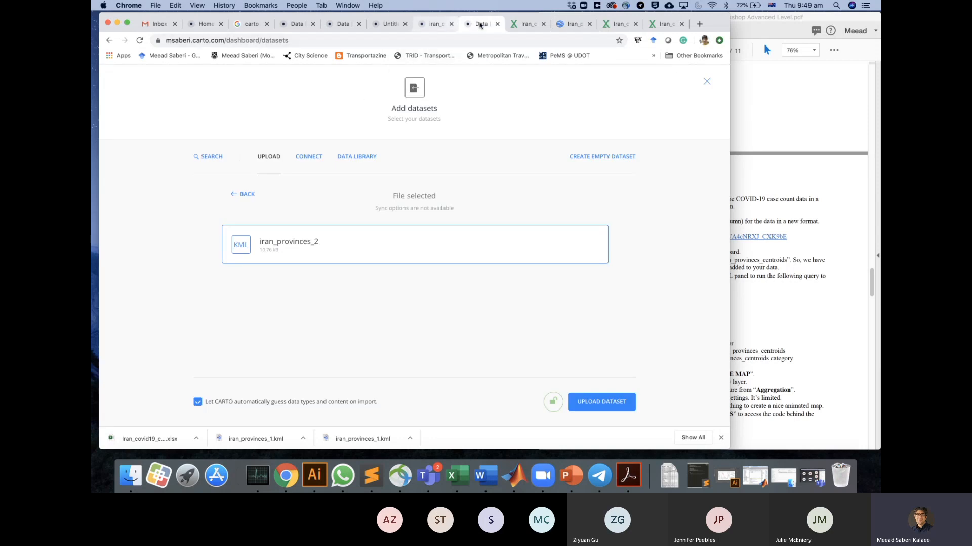
{"action": "left_click", "coordinate": [496, 25]}
{"action": "left_click", "coordinate": [434, 23]}
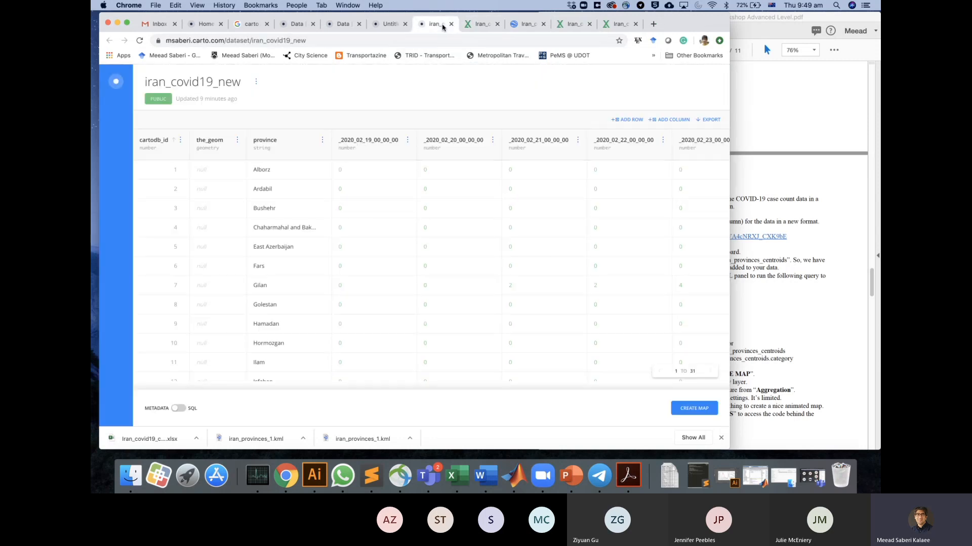
Upload Iran_covid19_column.xlsx from the Downloads folder to CARTO as a new dataset.
{"action": "left_click", "coordinate": [115, 82]}
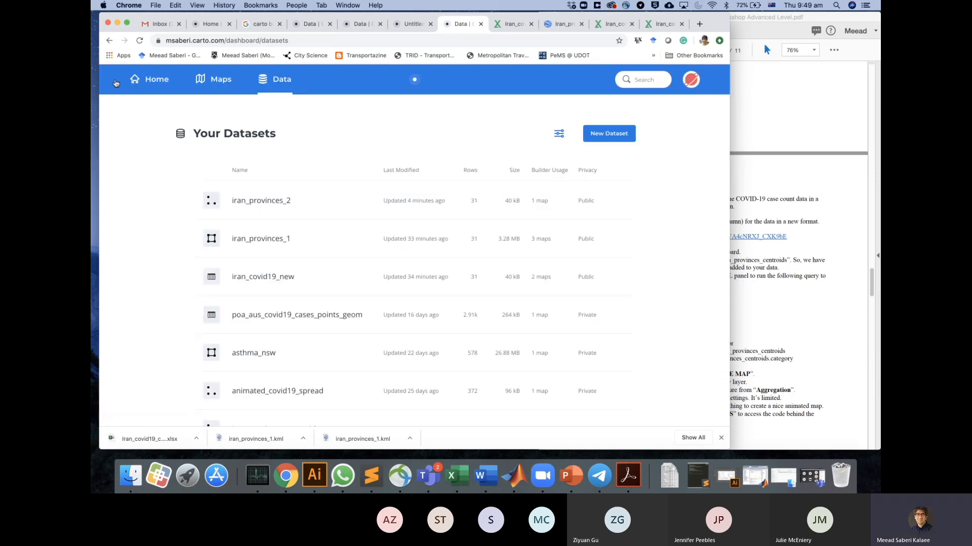
{"action": "left_click", "coordinate": [610, 134]}
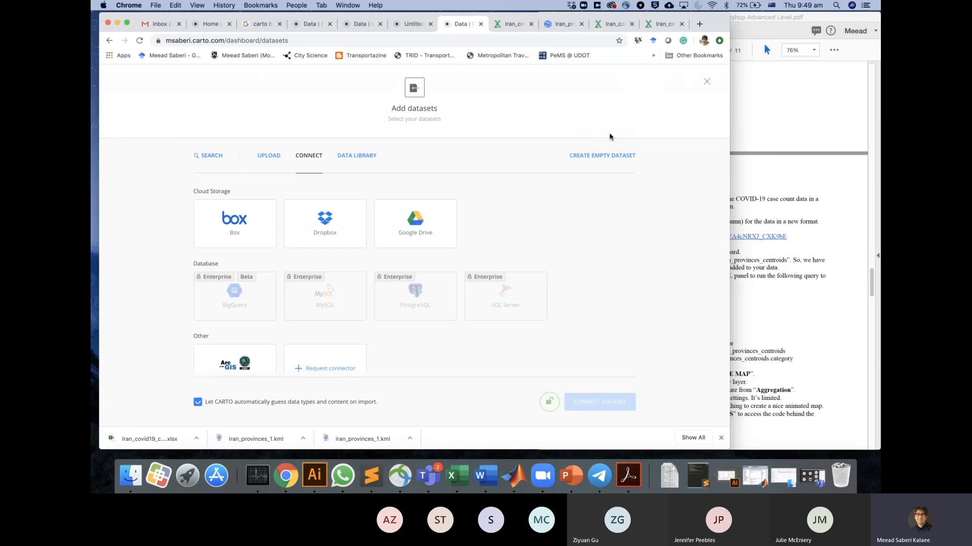
{"action": "left_click", "coordinate": [273, 156]}
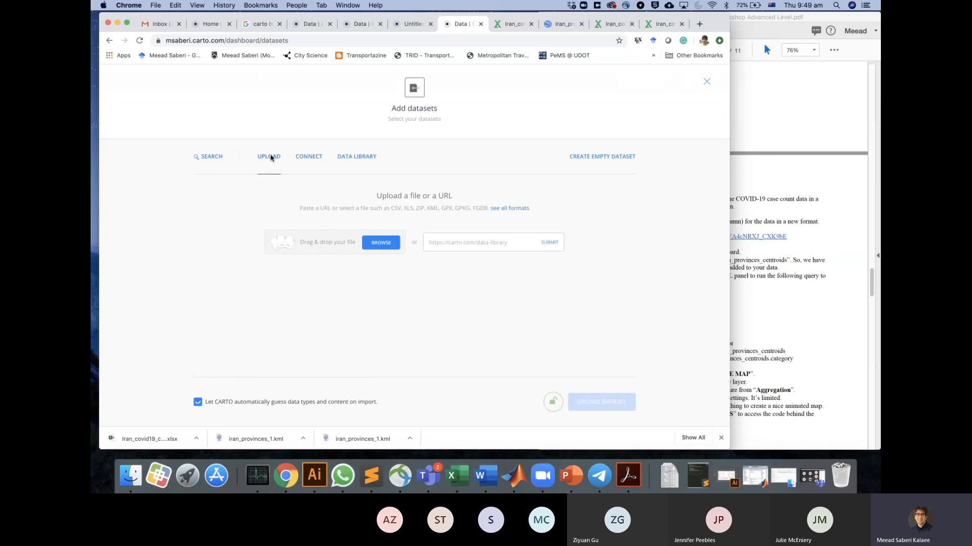
{"action": "left_click", "coordinate": [668, 482]}
{"action": "left_click", "coordinate": [711, 138]}
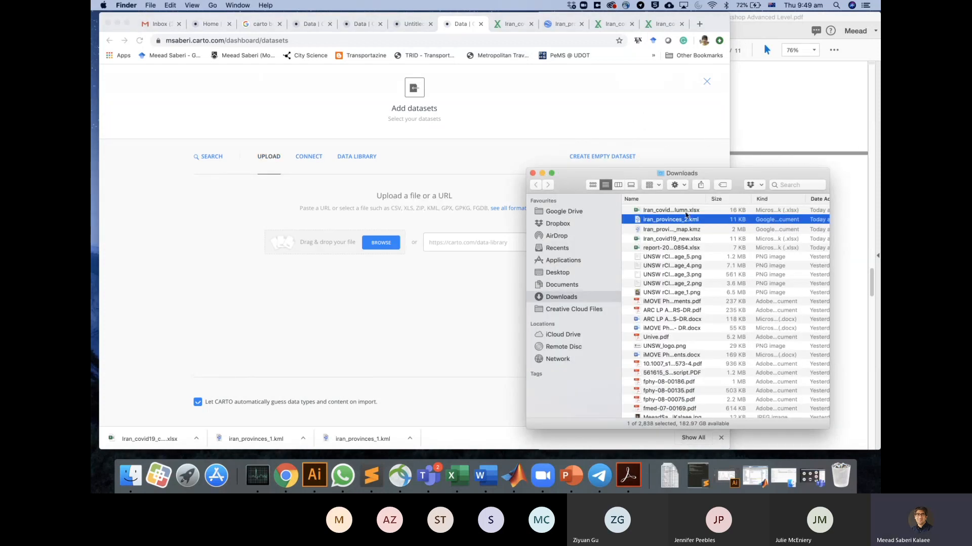
{"action": "left_click_drag", "start_coordinate": [685, 213], "coordinate": [311, 247]}
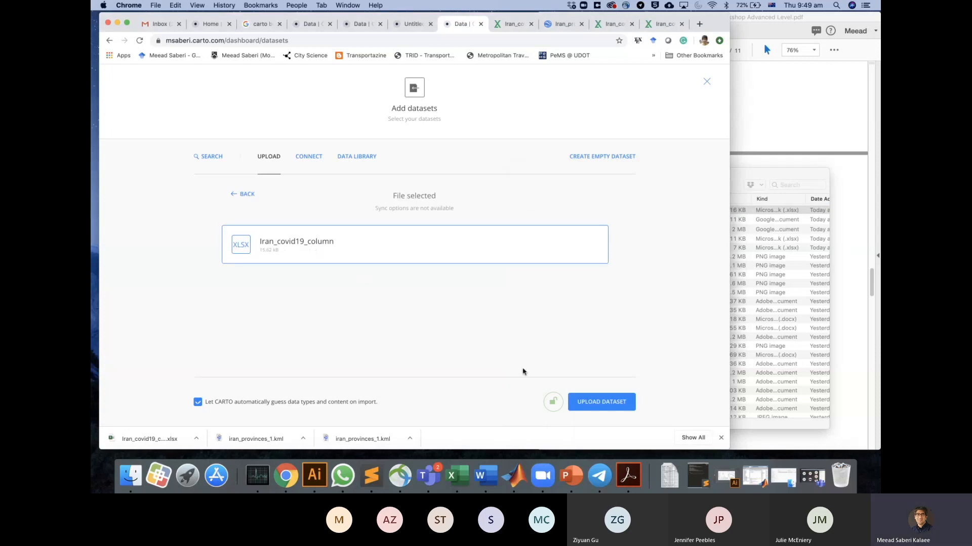
{"action": "left_click", "coordinate": [580, 401]}
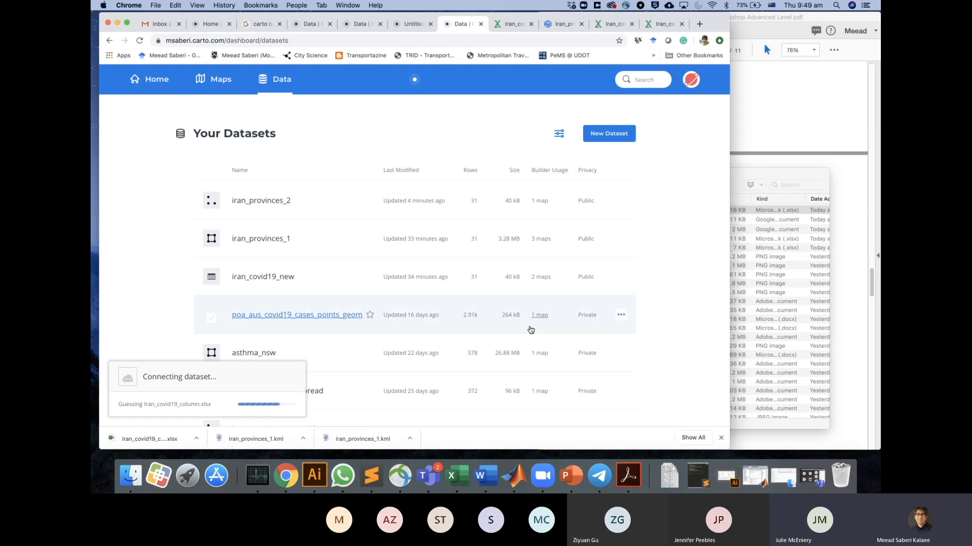
Switch to Microsoft Teams to check the meeting and raise the audio volume.
{"action": "left_click", "coordinate": [434, 477]}
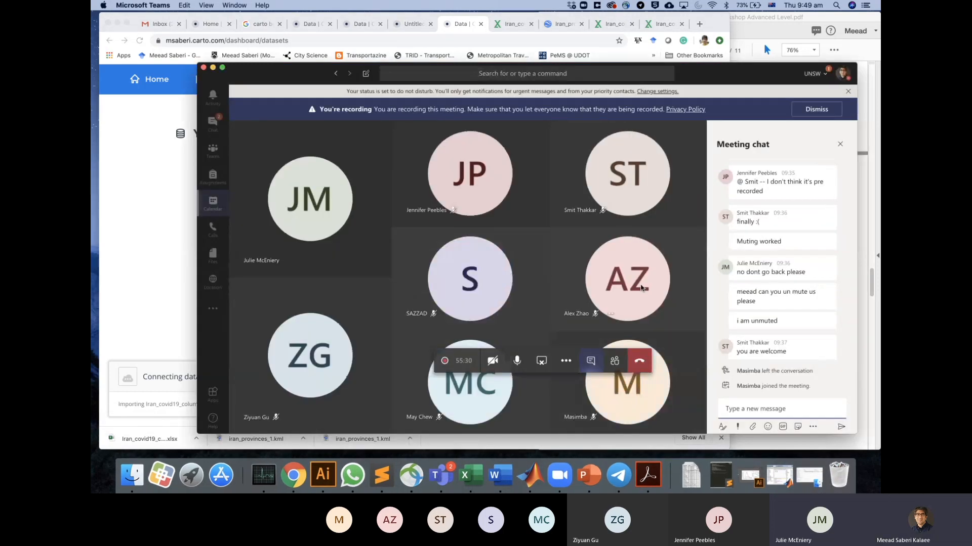
{"action": "key", "text": "XF86AudioRaiseVolume"}
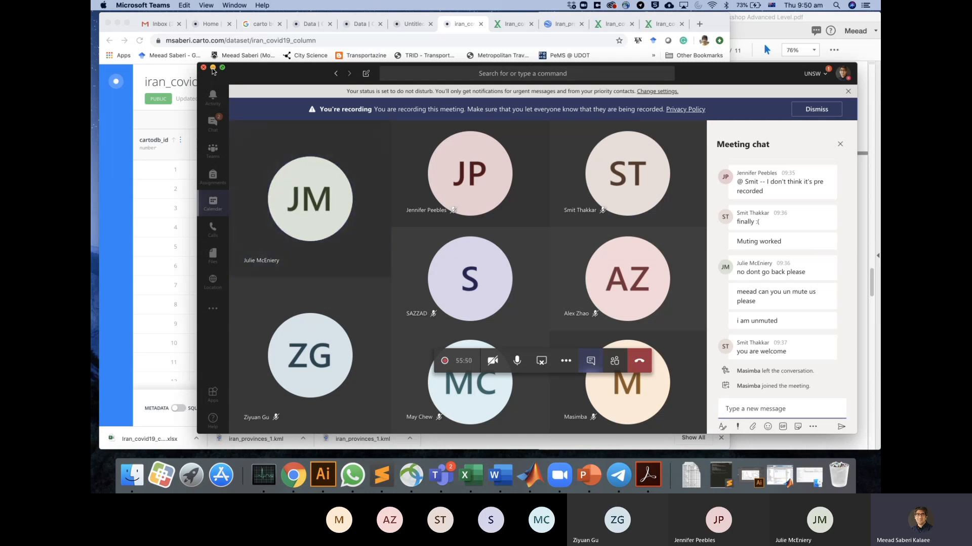
Switch to the workshop PDF in Acrobat and highlight the page 3 note about STYLE being unavailable for maps created by customised SQL.
{"action": "left_click", "coordinate": [778, 29]}
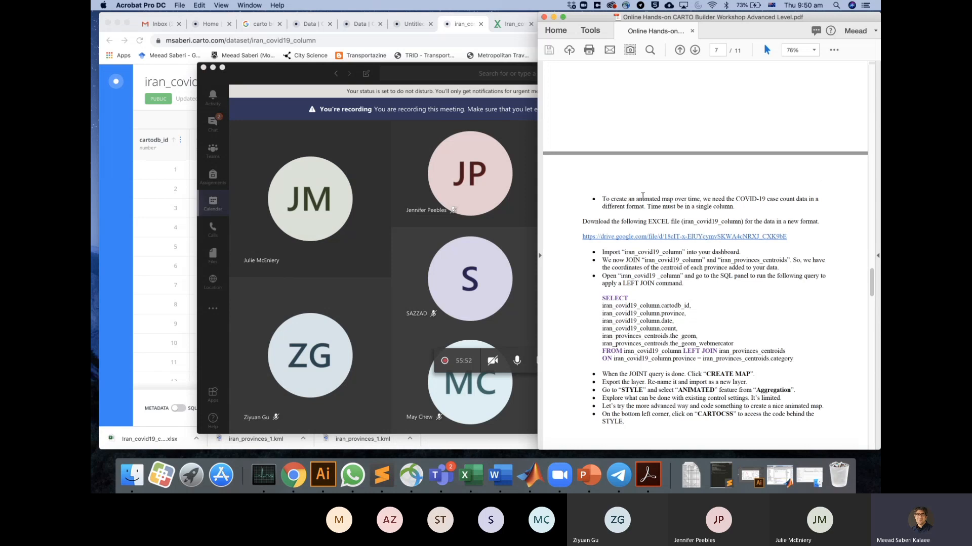
{"action": "scroll", "coordinate": [643, 197], "scroll_direction": "up", "scroll_amount": 15}
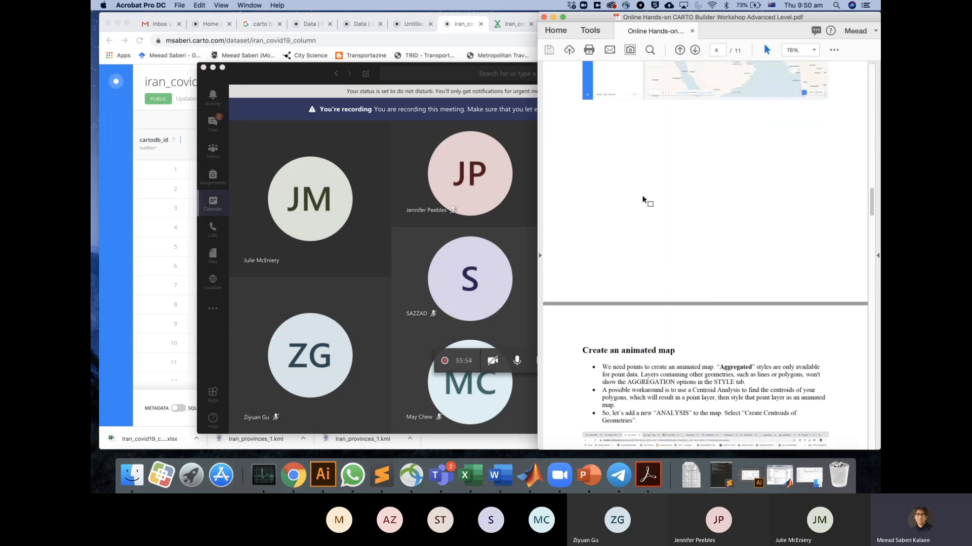
{"action": "scroll", "coordinate": [643, 199], "scroll_direction": "up", "scroll_amount": 6}
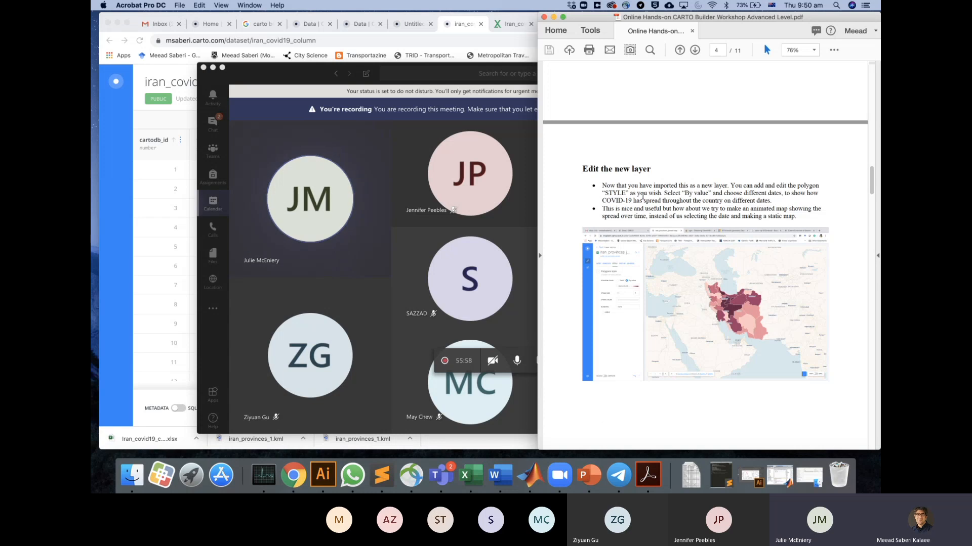
{"action": "scroll", "coordinate": [643, 197], "scroll_direction": "up", "scroll_amount": 8}
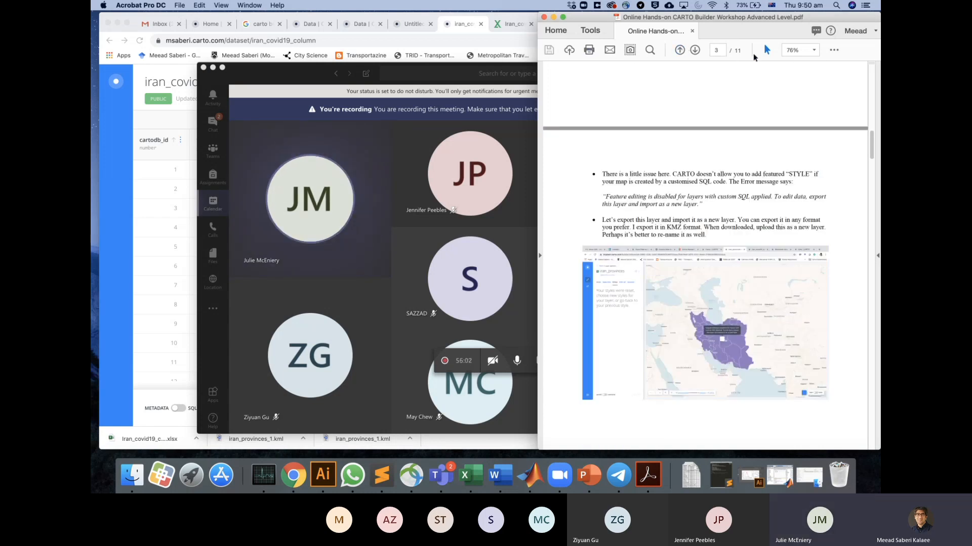
{"action": "left_click_drag", "start_coordinate": [603, 174], "coordinate": [796, 180]}
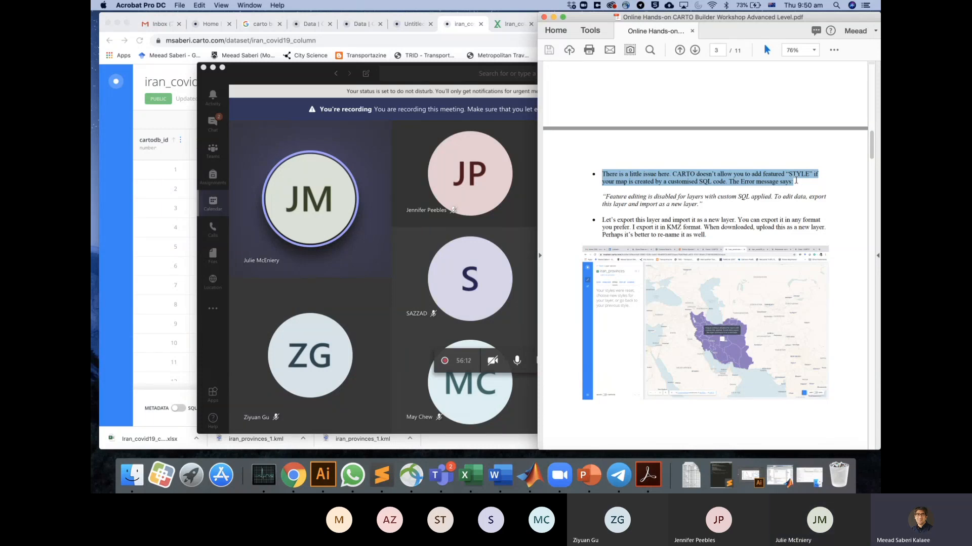
{"action": "left_click", "coordinate": [796, 180]}
{"action": "left_click_drag", "start_coordinate": [793, 181], "coordinate": [611, 175]}
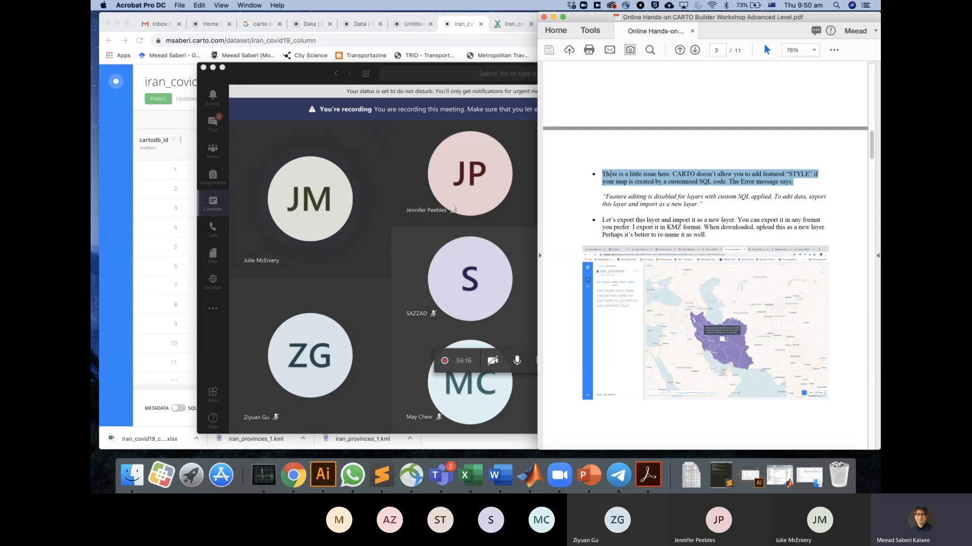
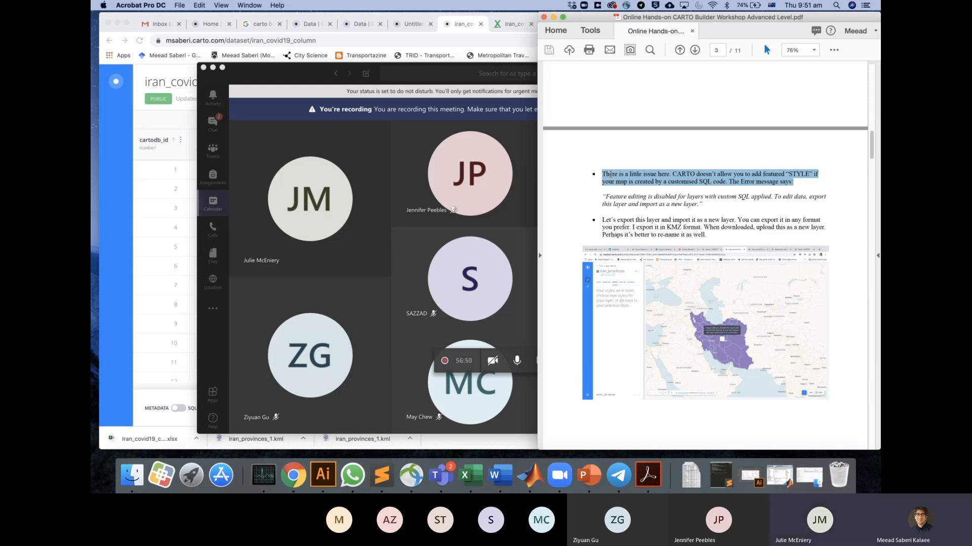
Minimise the Microsoft Teams window and switch to CARTO to review the province, date and count columns of iran_covid19_column.
{"action": "scroll", "coordinate": [644, 252], "scroll_direction": "down", "scroll_amount": 15}
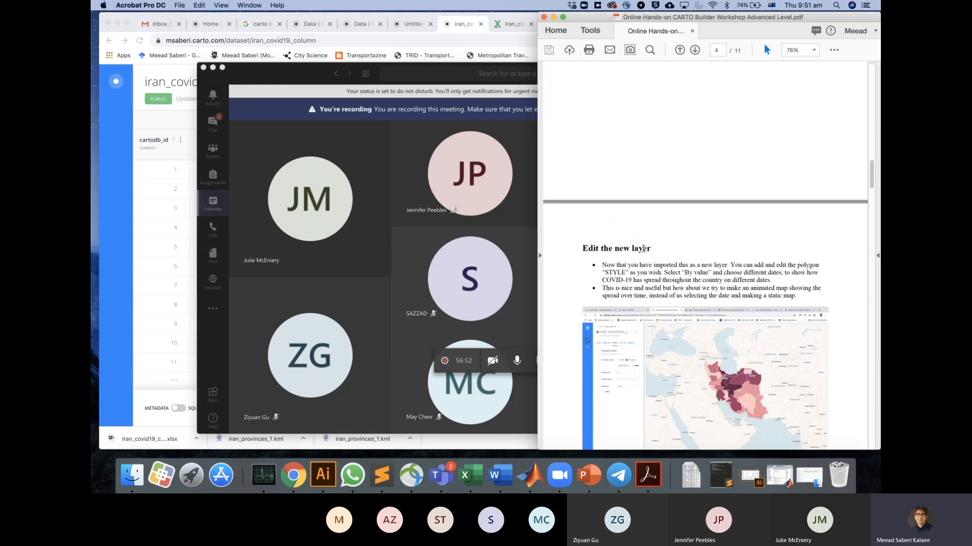
{"action": "left_click", "coordinate": [212, 67]}
{"action": "left_click", "coordinate": [277, 210]}
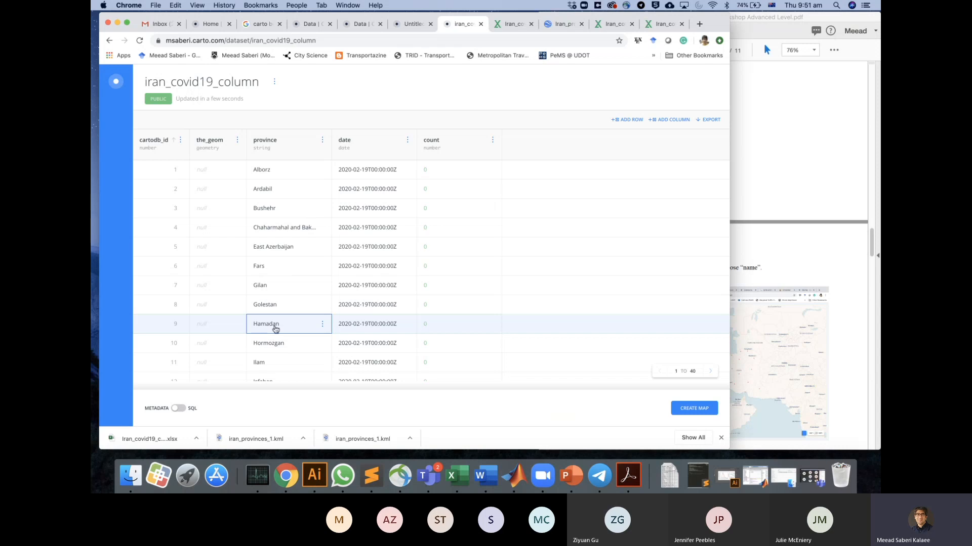
{"action": "scroll", "coordinate": [408, 301], "scroll_direction": "down", "scroll_amount": 10}
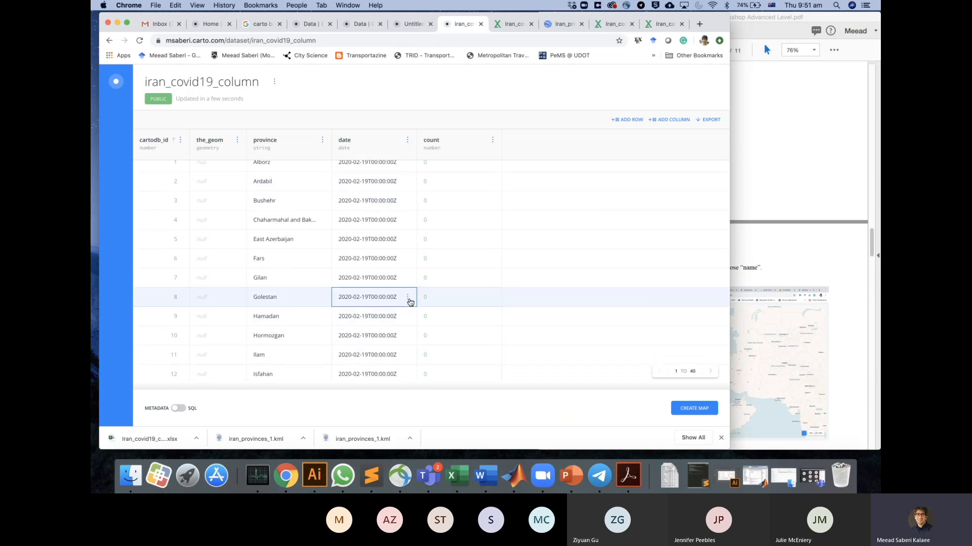
{"action": "scroll", "coordinate": [410, 302], "scroll_direction": "up", "scroll_amount": 10}
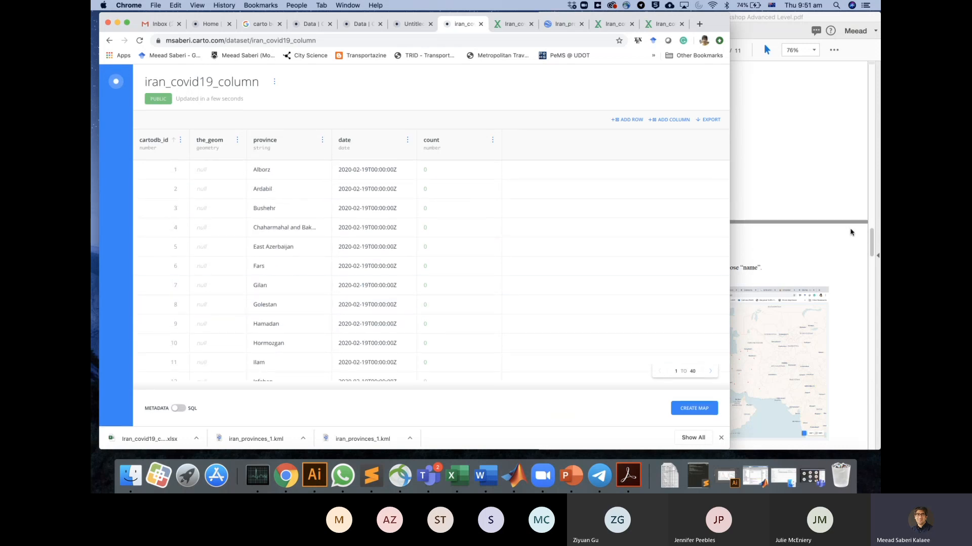
Find the LEFT JOIN query instructions on page 7 of the workshop PDF and return to the iran_covid19_column dataset.
{"action": "left_click", "coordinate": [740, 273]}
{"action": "scroll", "coordinate": [740, 273], "scroll_direction": "up", "scroll_amount": 5}
{"action": "scroll", "coordinate": [740, 274], "scroll_direction": "down", "scroll_amount": 8}
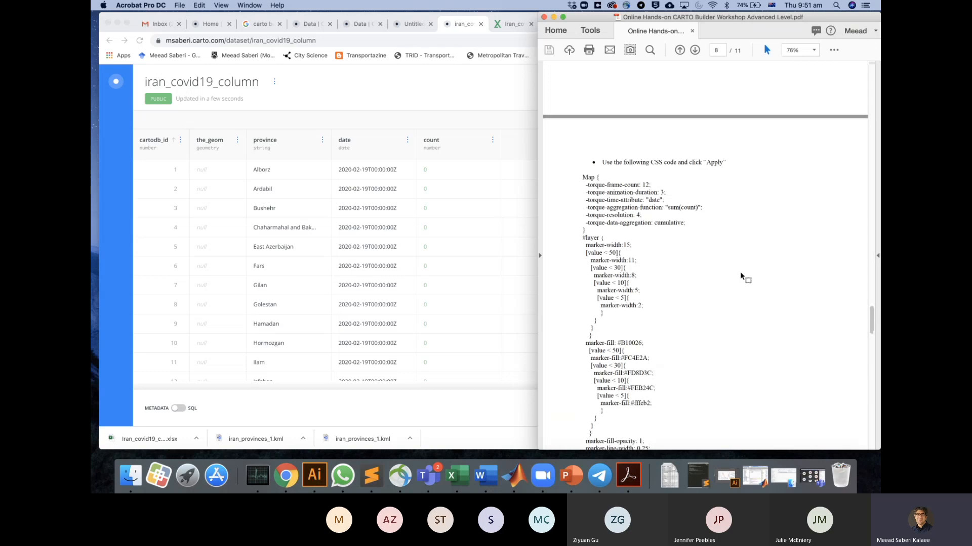
{"action": "scroll", "coordinate": [740, 274], "scroll_direction": "up", "scroll_amount": 8}
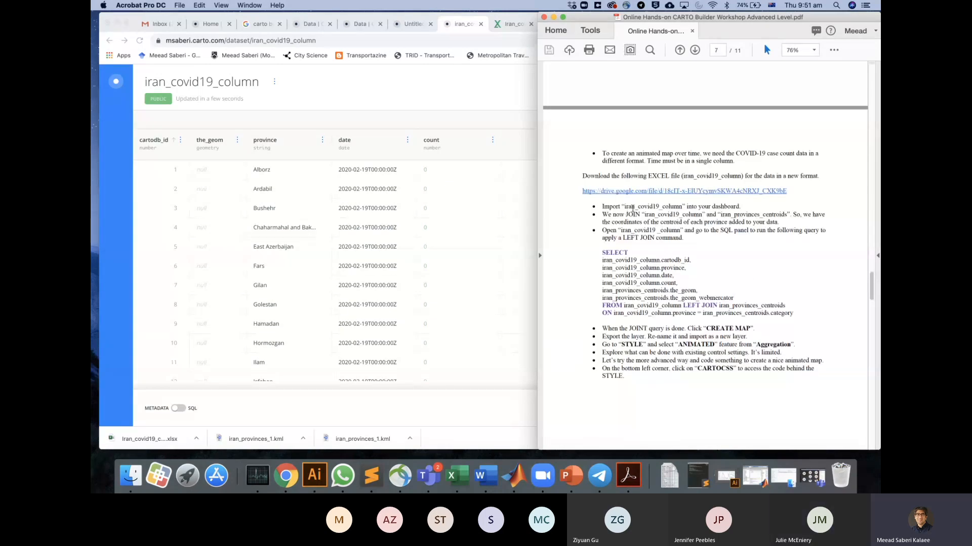
{"action": "left_click", "coordinate": [506, 208]}
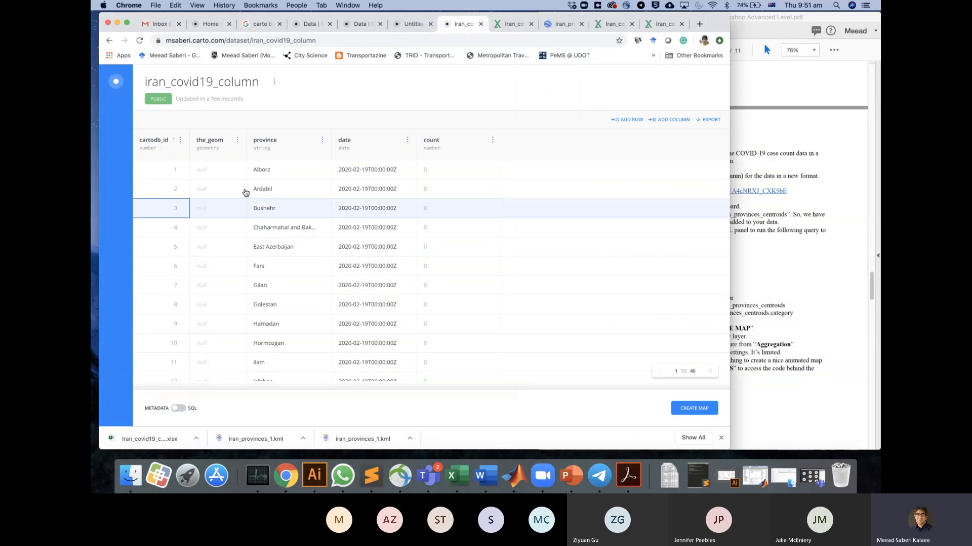
{"action": "left_click", "coordinate": [381, 248]}
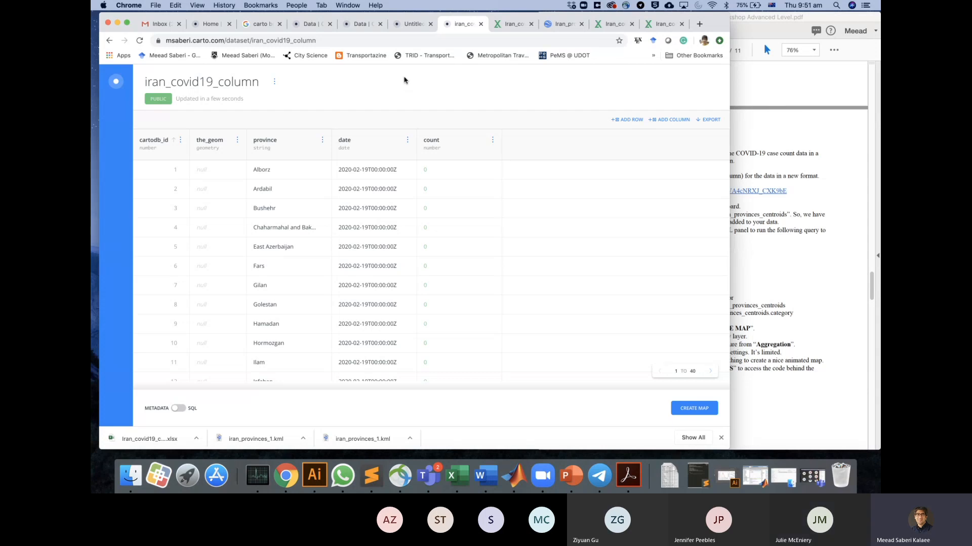
Open the untitled map containing the iran_provinces_2 layer from the list of CARTO maps.
{"action": "left_click", "coordinate": [411, 24]}
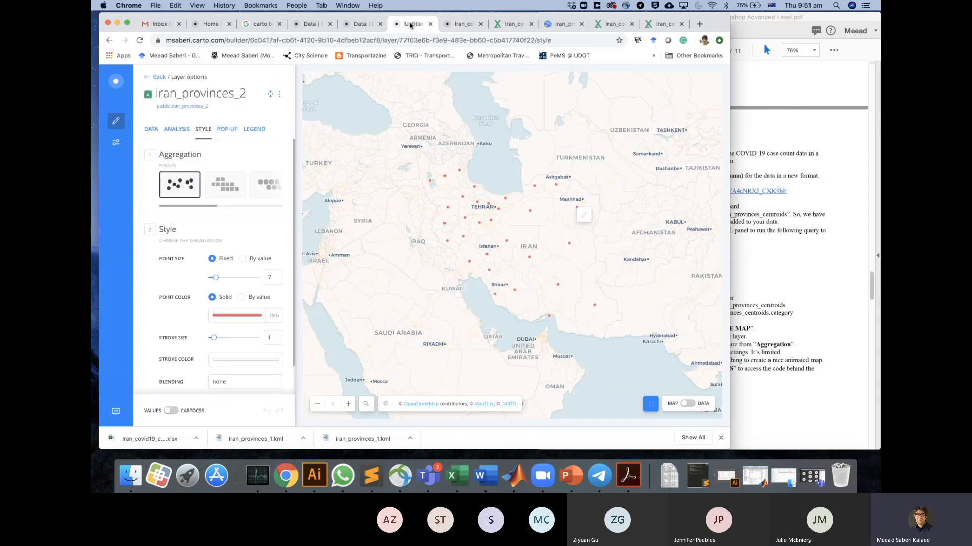
{"action": "left_click", "coordinate": [357, 25]}
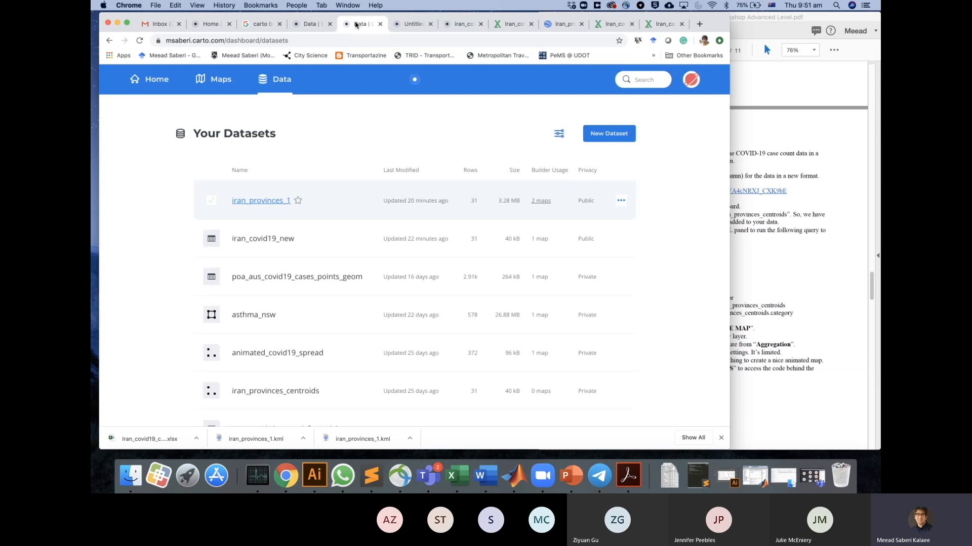
{"action": "left_click", "coordinate": [223, 80]}
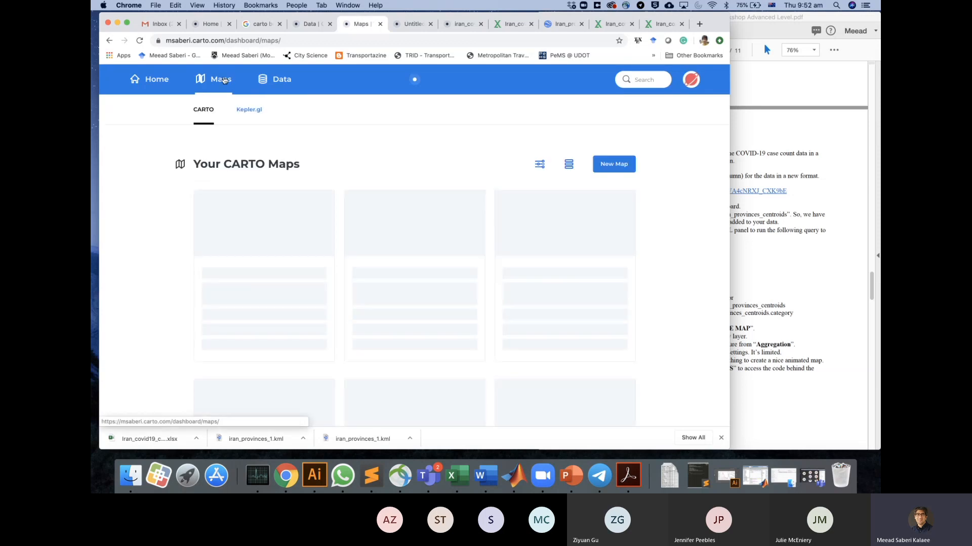
{"action": "left_click", "coordinate": [244, 230]}
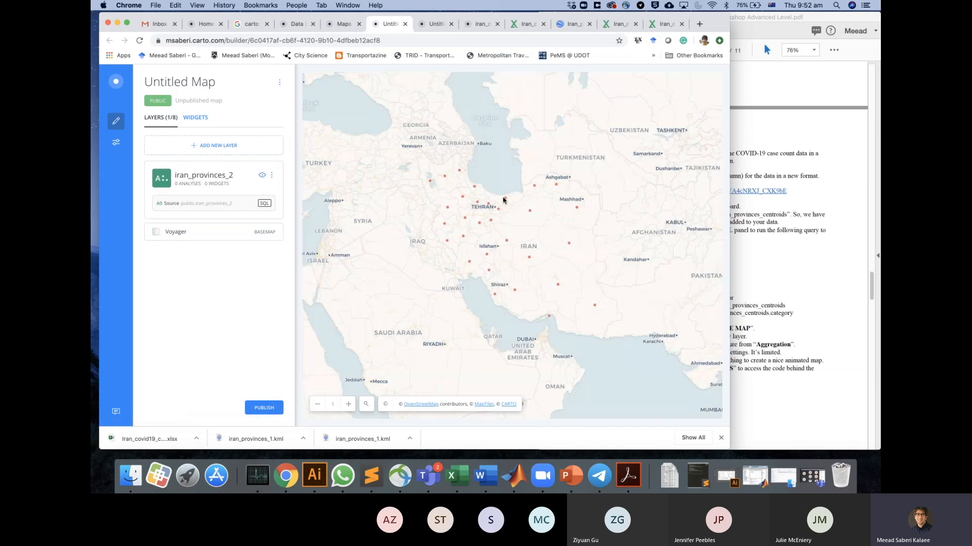
Examine the iran_provinces_2 layer's data table, from the geometry columns across to category and value.
{"action": "left_click", "coordinate": [196, 180]}
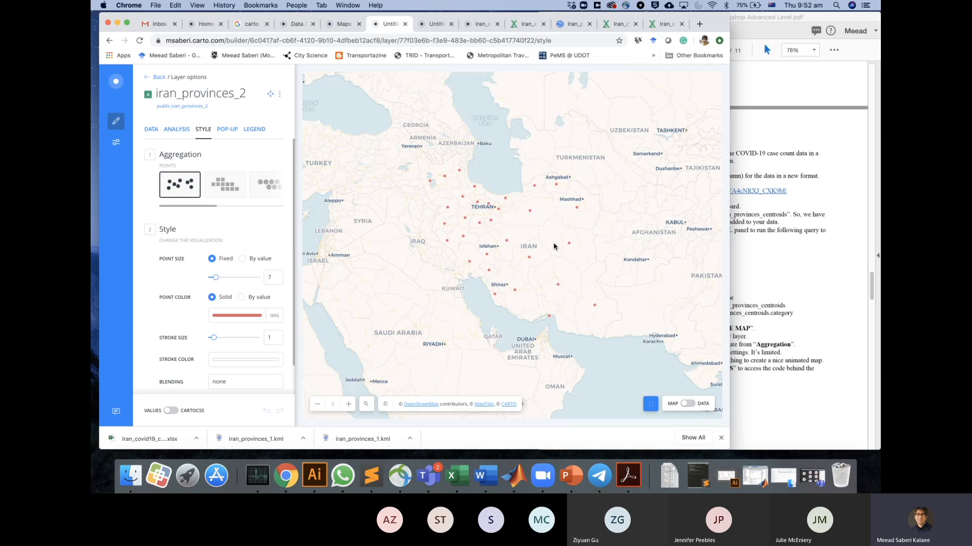
{"action": "left_click", "coordinate": [688, 404]}
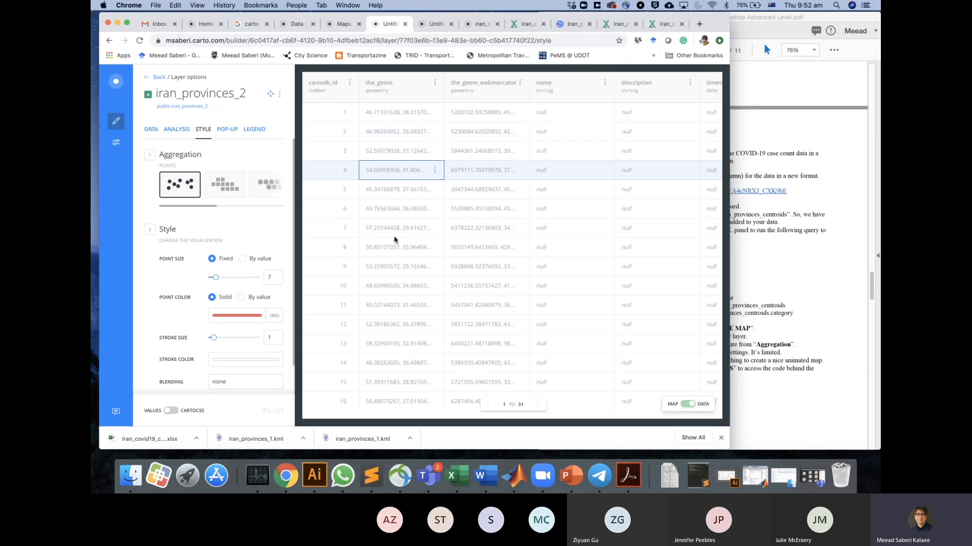
{"action": "scroll", "coordinate": [588, 223], "scroll_direction": "right", "scroll_amount": 10}
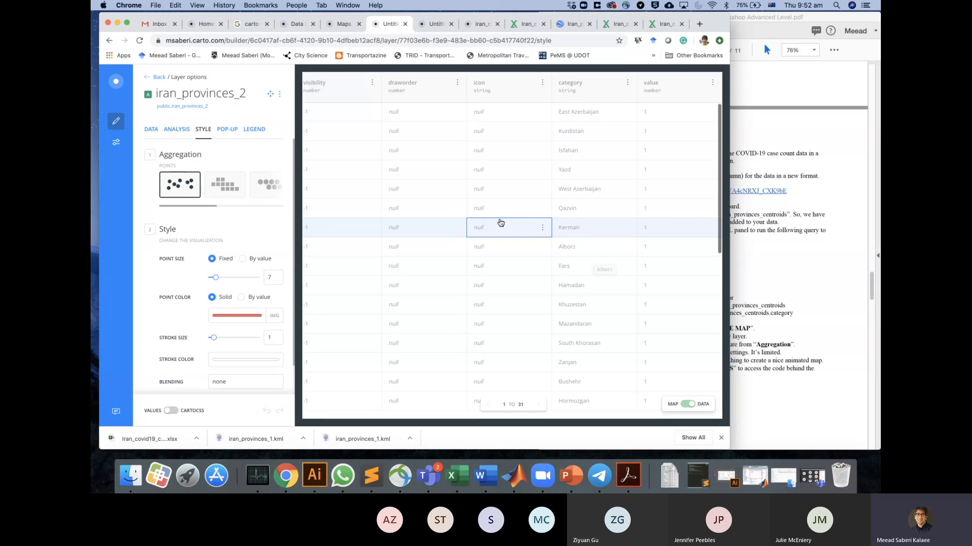
{"action": "scroll", "coordinate": [391, 252], "scroll_direction": "left", "scroll_amount": 5}
{"action": "scroll", "coordinate": [390, 251], "scroll_direction": "left", "scroll_amount": 5}
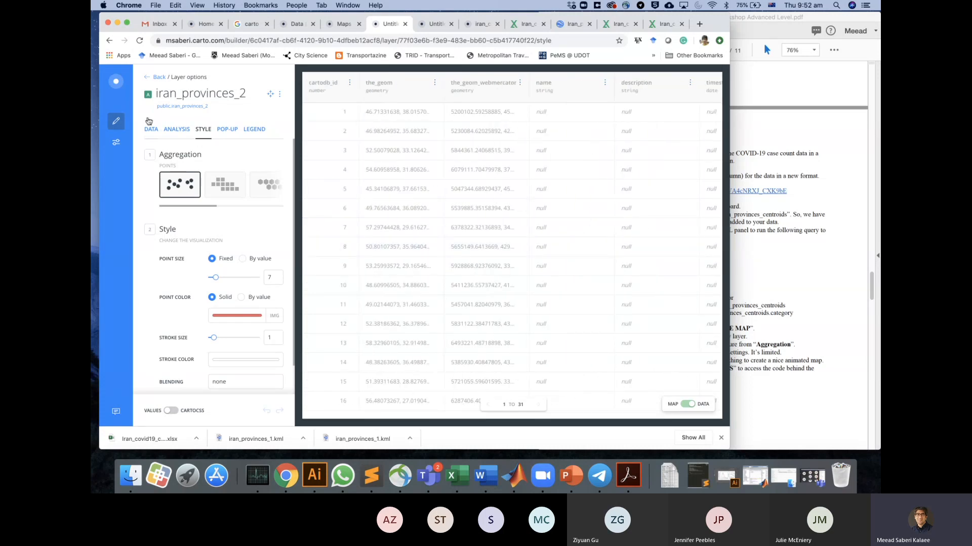
Return to the map's layers and open the SQL query behind the iran_provinces_2 layer's data.
{"action": "left_click", "coordinate": [155, 80]}
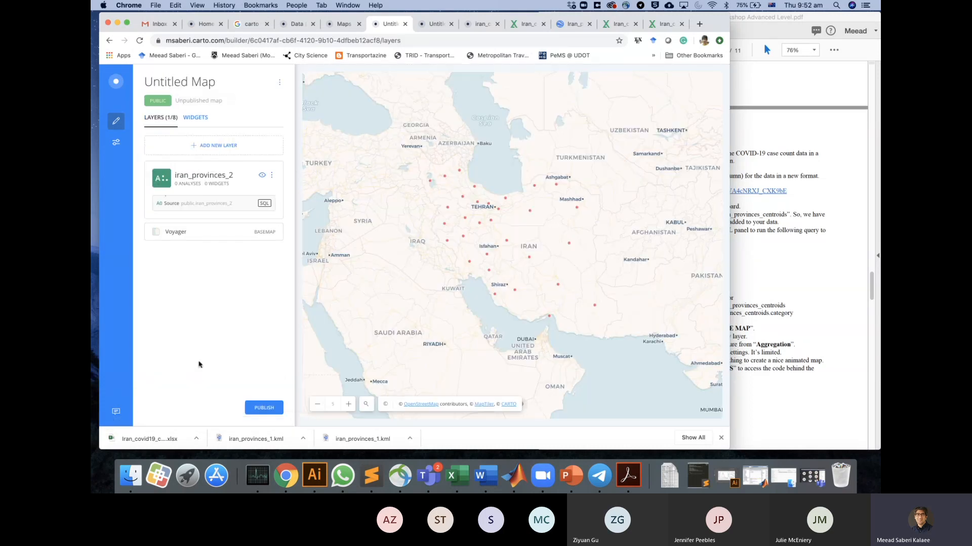
{"action": "left_click", "coordinate": [190, 176]}
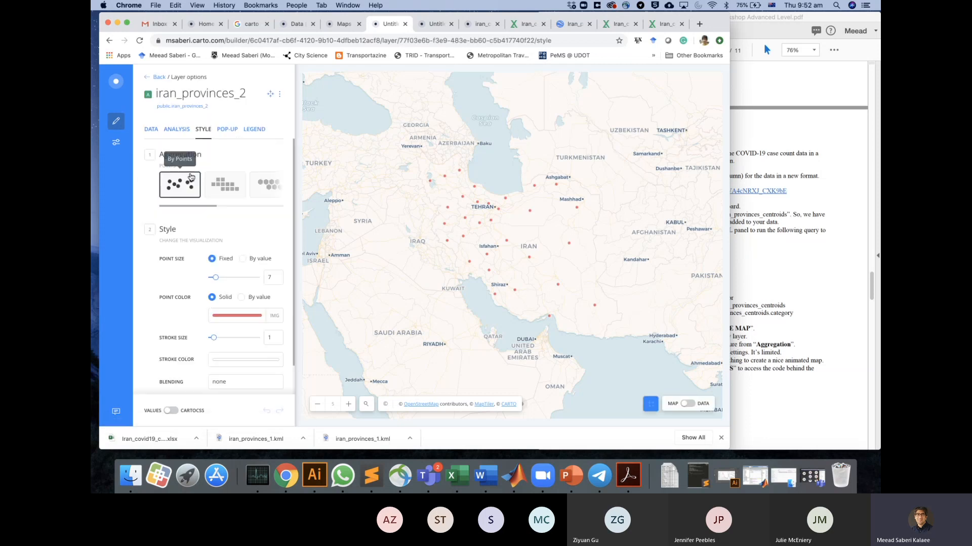
{"action": "left_click", "coordinate": [156, 131]}
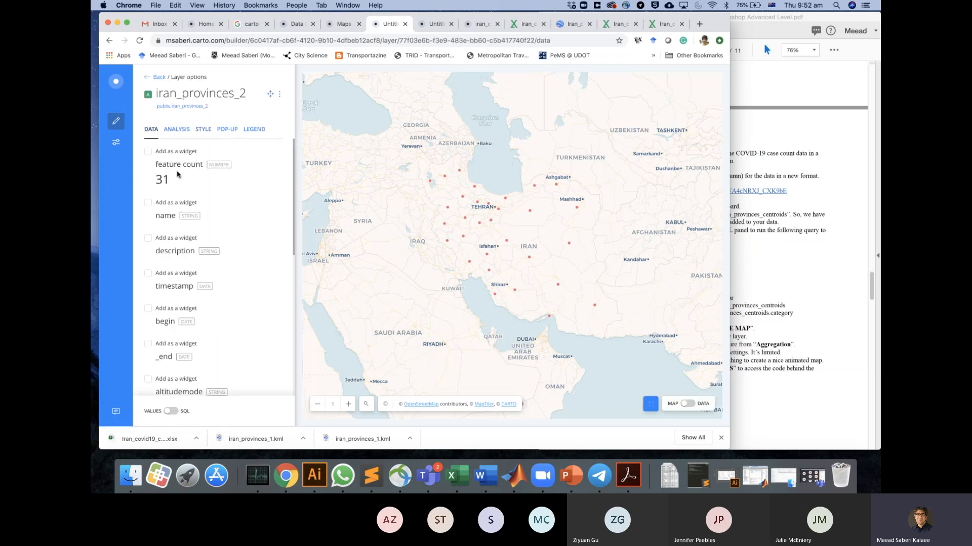
{"action": "left_click", "coordinate": [172, 411]}
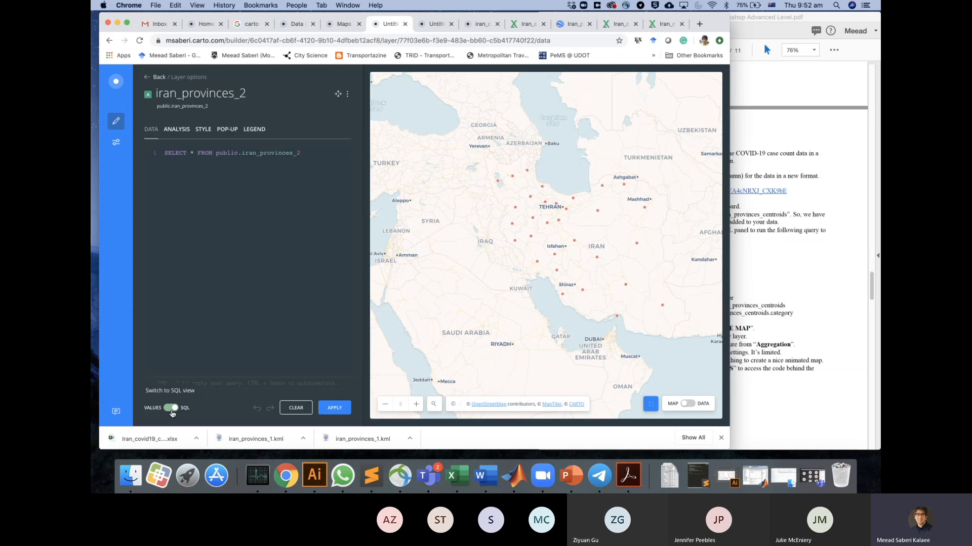
Switch the iran_provinces_2 layer's data back to the values view and return to the map's layer list.
{"action": "left_click", "coordinate": [171, 407]}
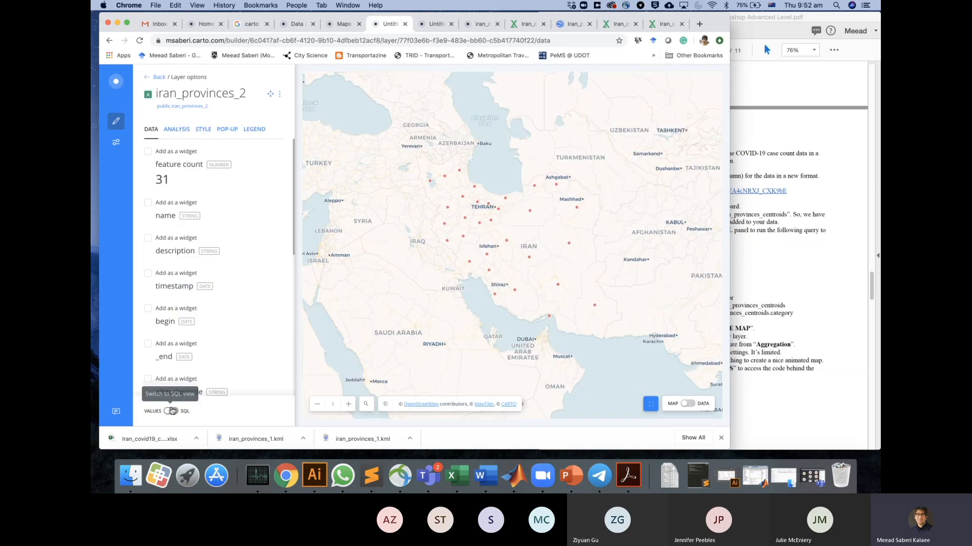
{"action": "left_click", "coordinate": [154, 77]}
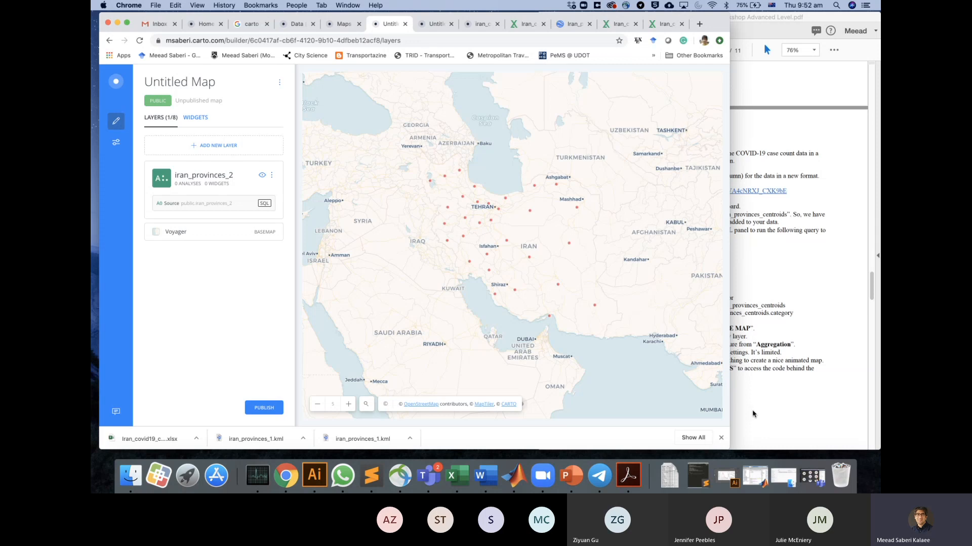
Switch to Microsoft Teams, admit the participant waiting in the lobby, and put the meeting window away.
{"action": "left_click", "coordinate": [430, 476]}
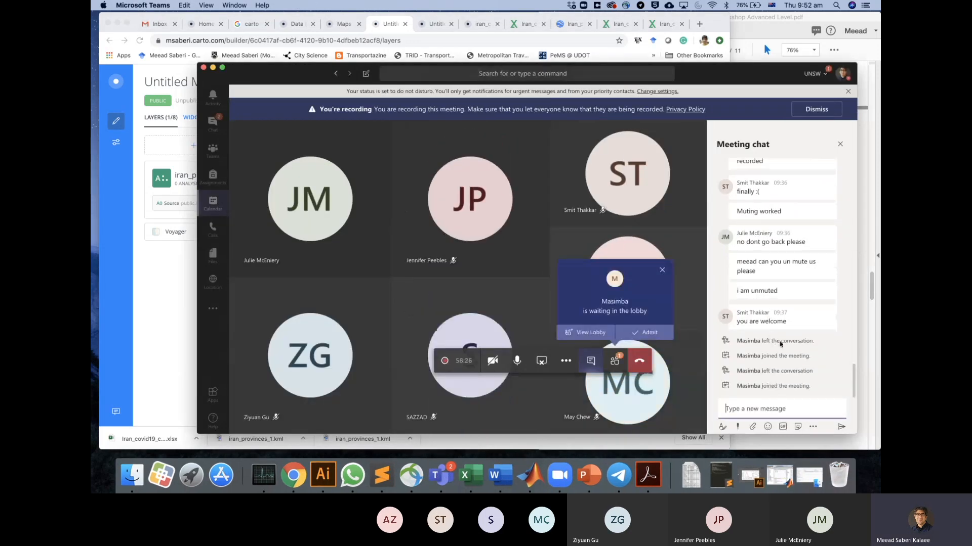
{"action": "left_click", "coordinate": [650, 333]}
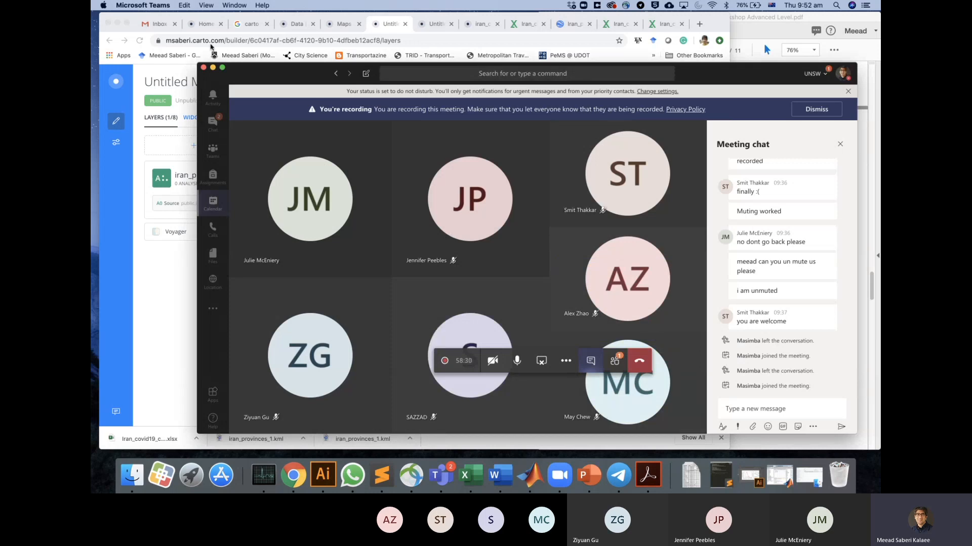
{"action": "left_click", "coordinate": [212, 68]}
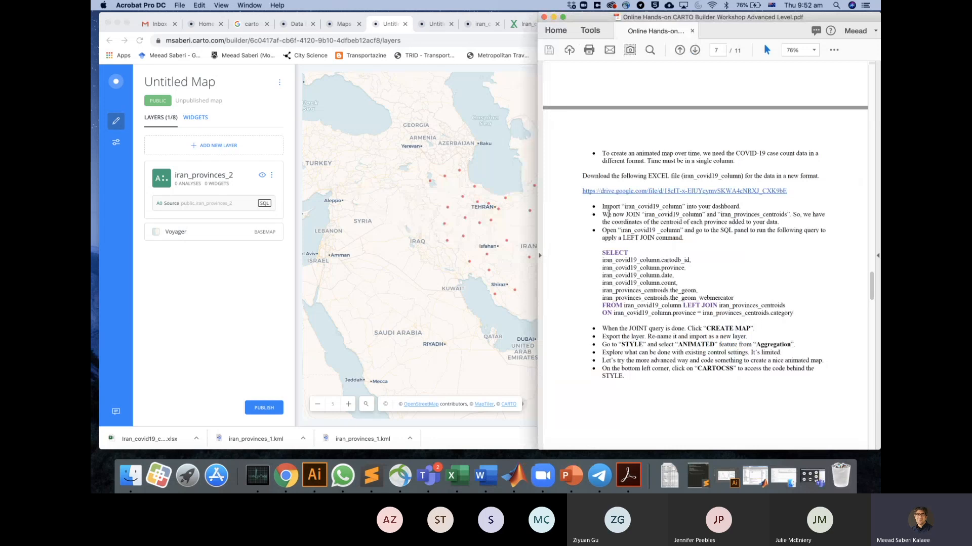
Review the JOIN instructions for iran_covid19_column and iran_provinces_centroids in the workshop PDF, and return to the iran_covid19_column dataset in Chrome.
{"action": "left_click_drag", "start_coordinate": [605, 214], "coordinate": [789, 217]}
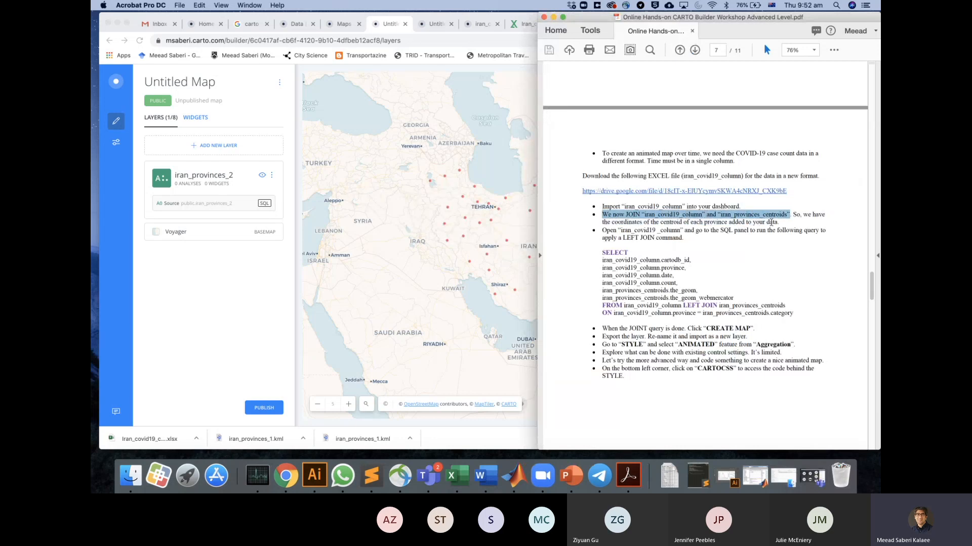
{"action": "left_click_drag", "start_coordinate": [621, 230], "coordinate": [671, 230]}
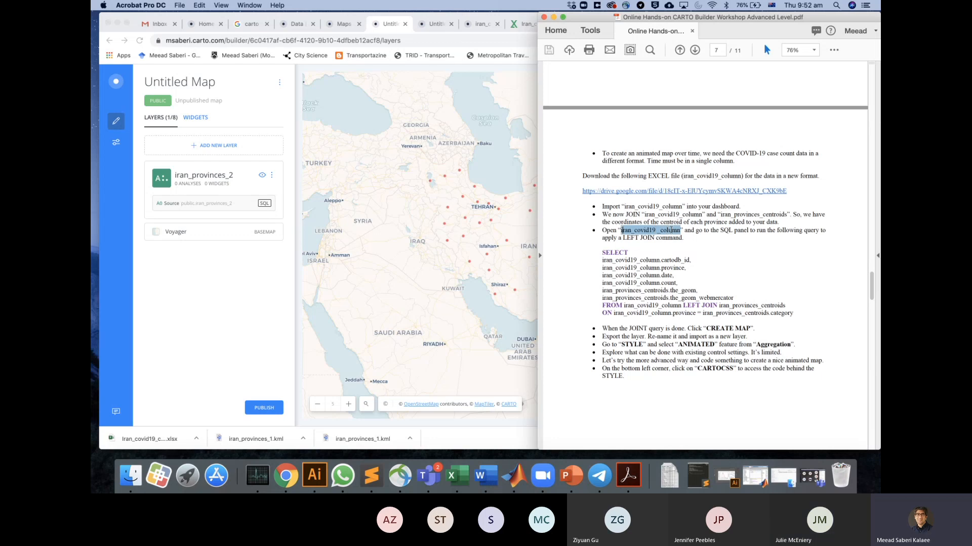
{"action": "left_click", "coordinate": [492, 98]}
{"action": "left_click", "coordinate": [471, 30]}
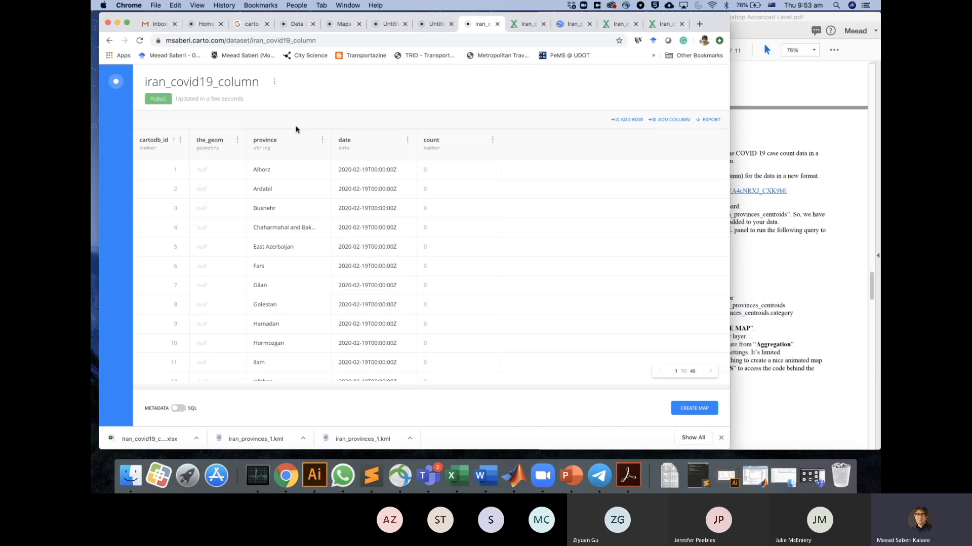
Show the iran_covid19_column dataset's SQL editor and copy the LEFT JOIN query from page 7 of the workshop PDF.
{"action": "left_click_drag", "start_coordinate": [259, 83], "coordinate": [151, 85]}
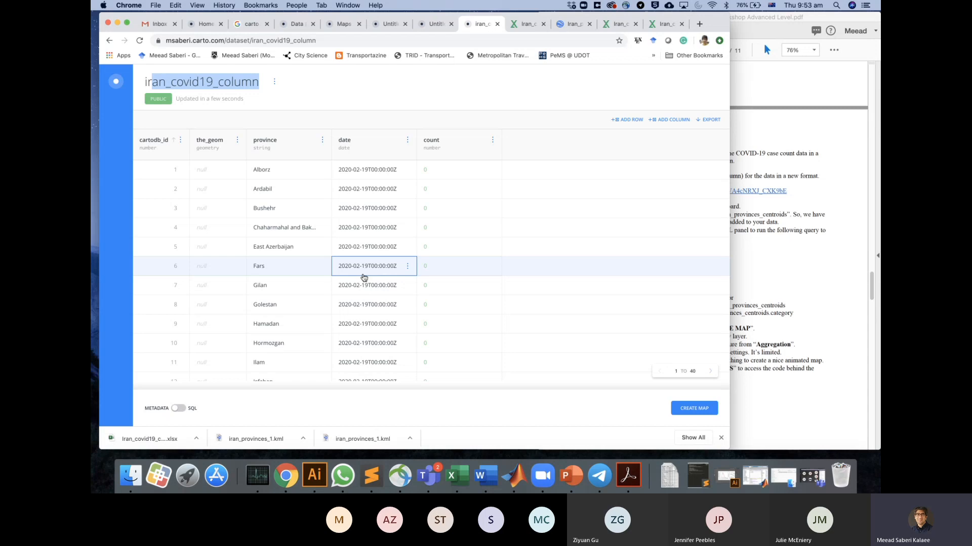
{"action": "left_click", "coordinate": [182, 409]}
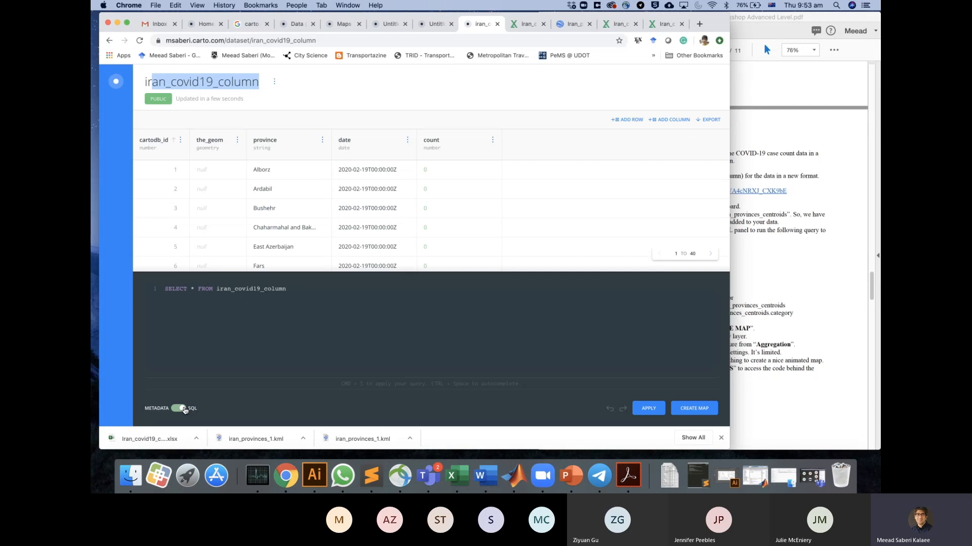
{"action": "left_click", "coordinate": [739, 262]}
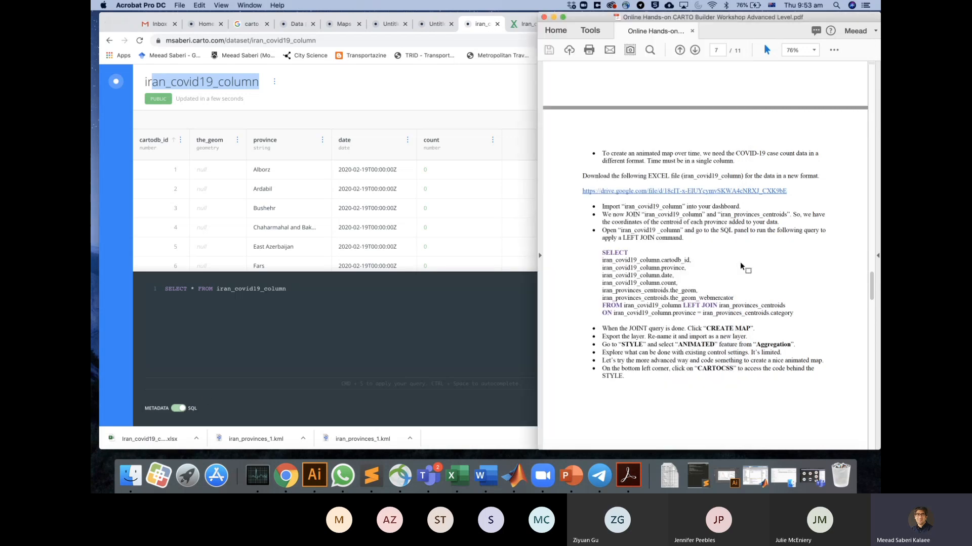
{"action": "scroll", "coordinate": [739, 262], "scroll_direction": "down", "scroll_amount": 2}
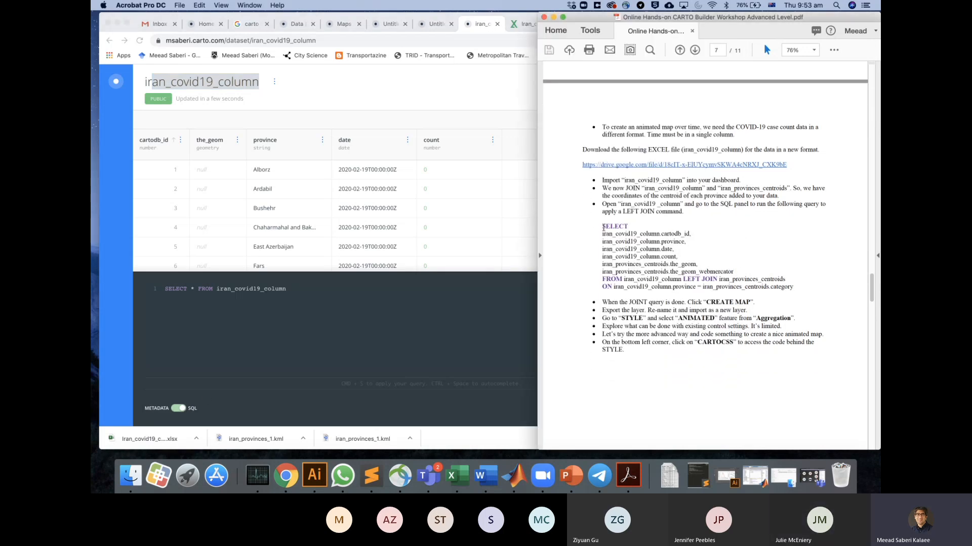
{"action": "left_click_drag", "start_coordinate": [602, 226], "coordinate": [786, 298]}
{"action": "key", "text": "super+c"}
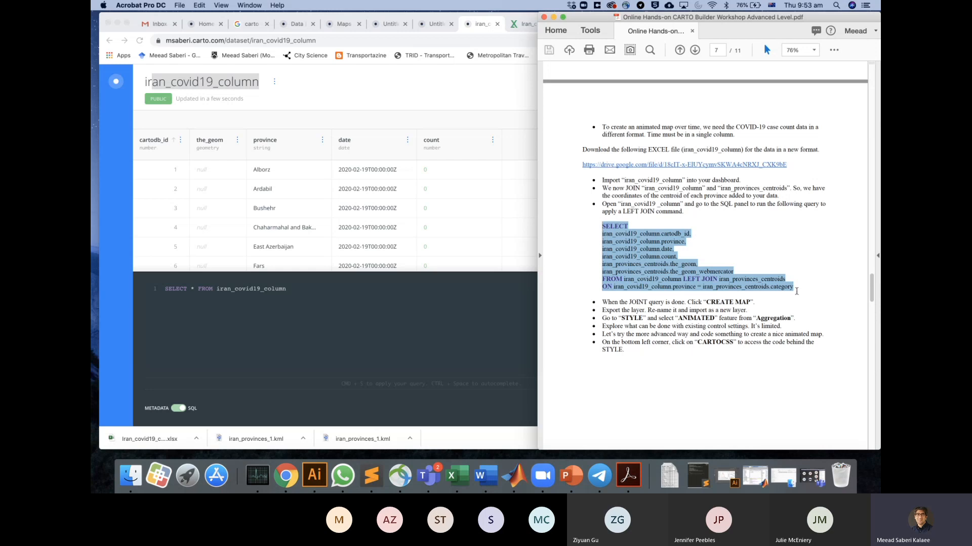
Replace the dataset's default SELECT query with the LEFT JOIN query copied from the workshop PDF.
{"action": "left_click", "coordinate": [284, 296]}
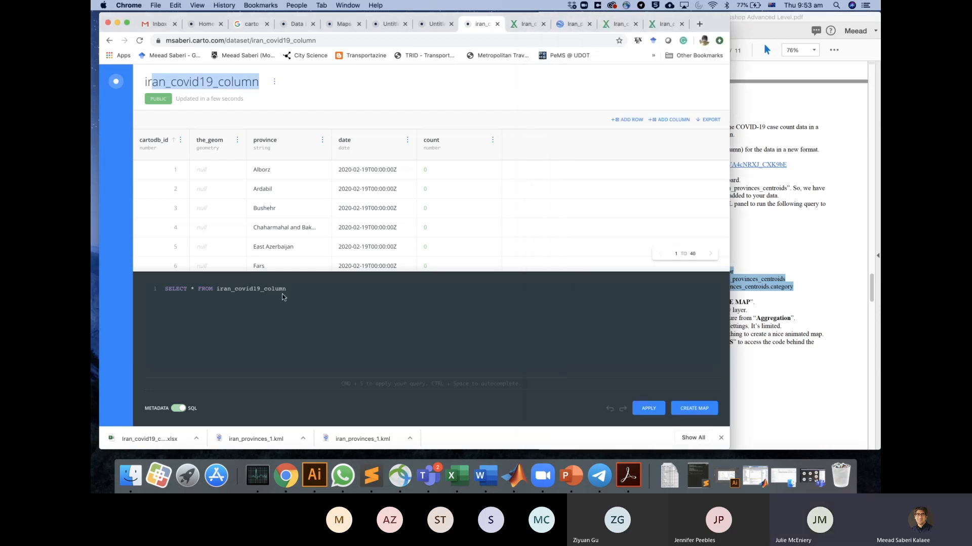
{"action": "left_click", "coordinate": [780, 243]}
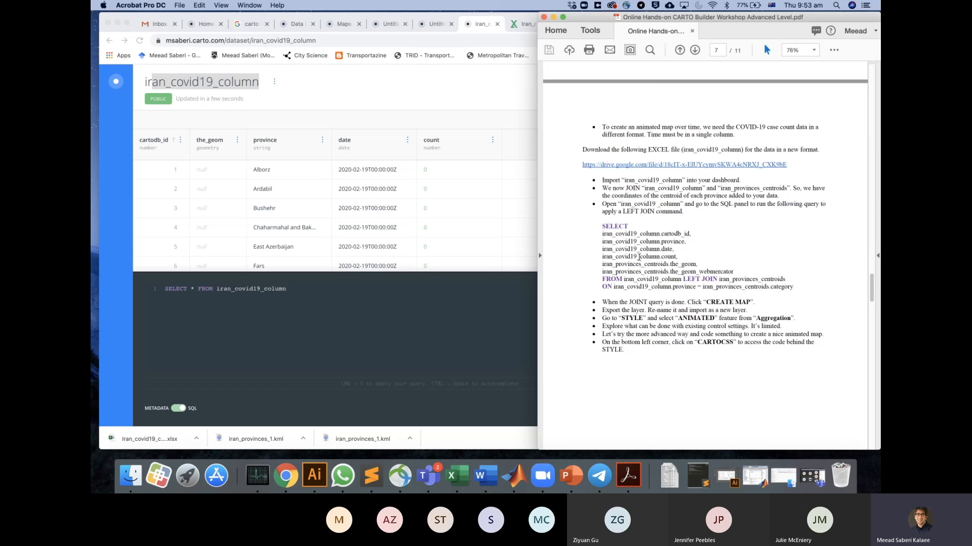
{"action": "left_click", "coordinate": [278, 287]}
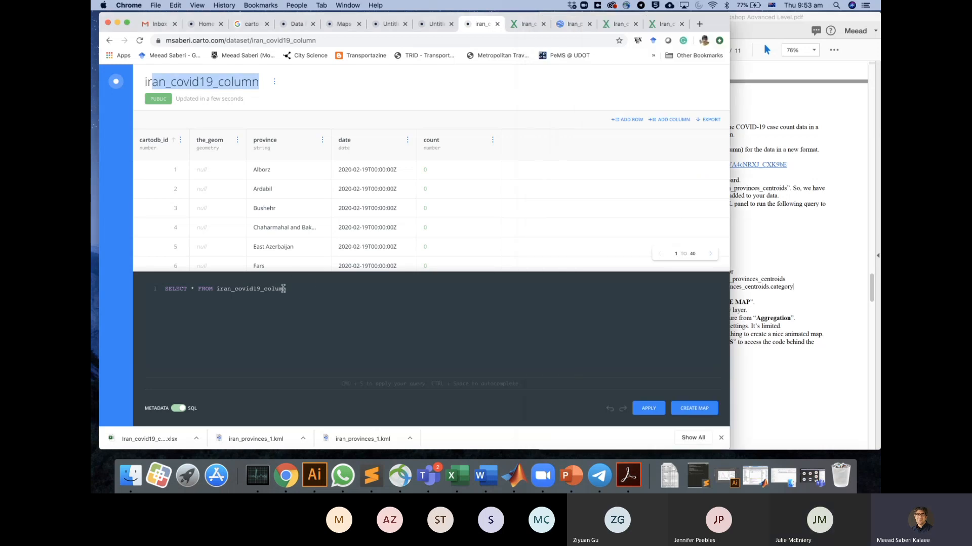
{"action": "key", "text": "super+a"}
{"action": "key", "text": "super+v"}
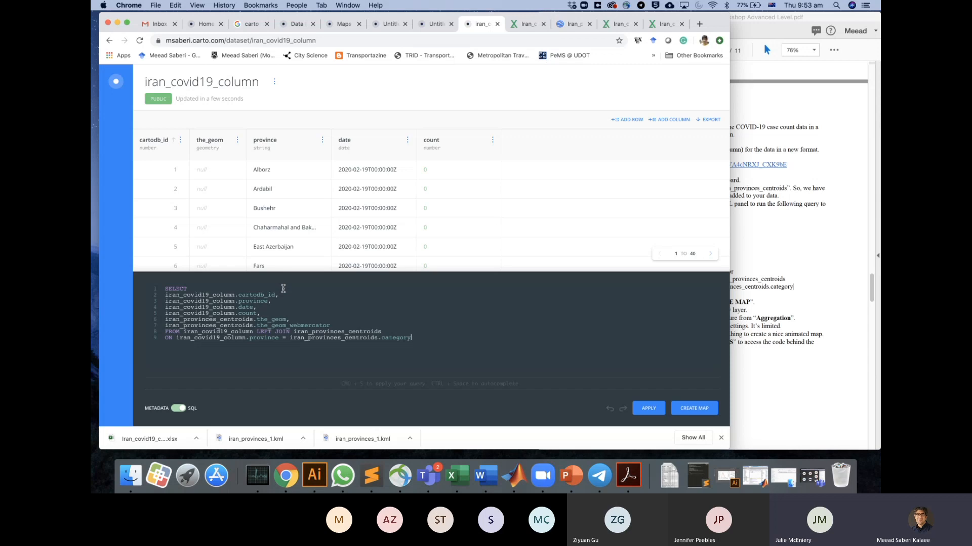
Examine the columns the query selects, from cartodb_id, province, date and count to the centroids' the_geom and the_geom_webmercator.
{"action": "double_click", "coordinate": [182, 290]}
{"action": "left_click", "coordinate": [202, 289]}
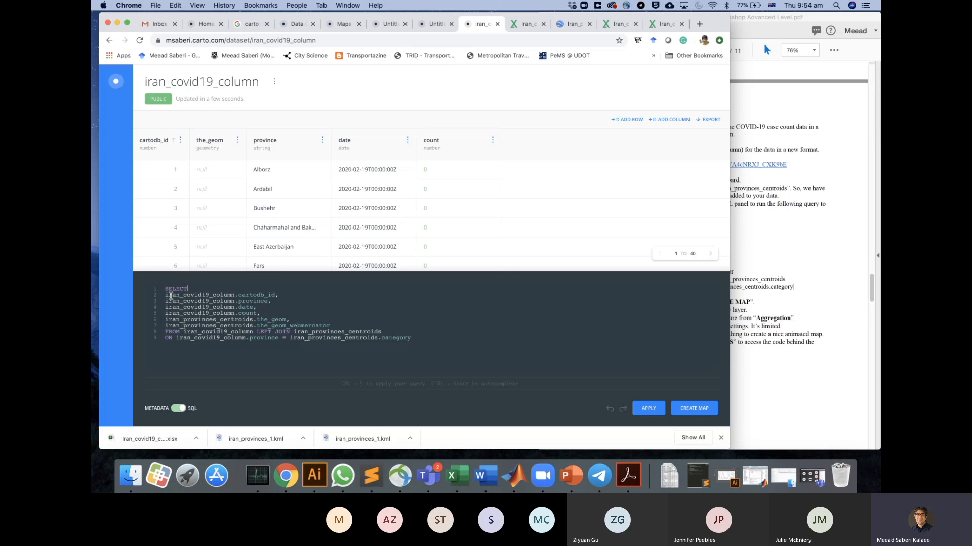
{"action": "left_click_drag", "start_coordinate": [171, 296], "coordinate": [274, 295]}
{"action": "left_click", "coordinate": [274, 296]}
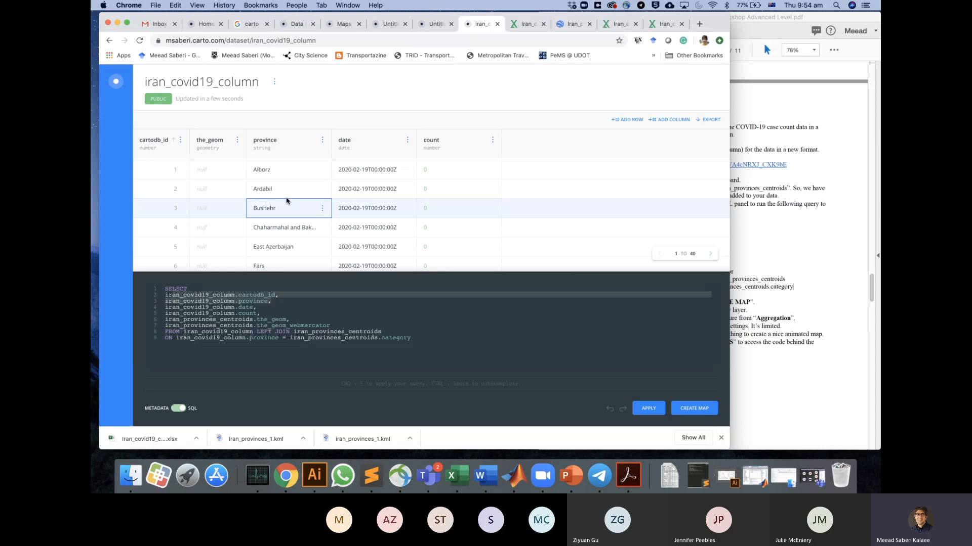
{"action": "left_click", "coordinate": [365, 175]}
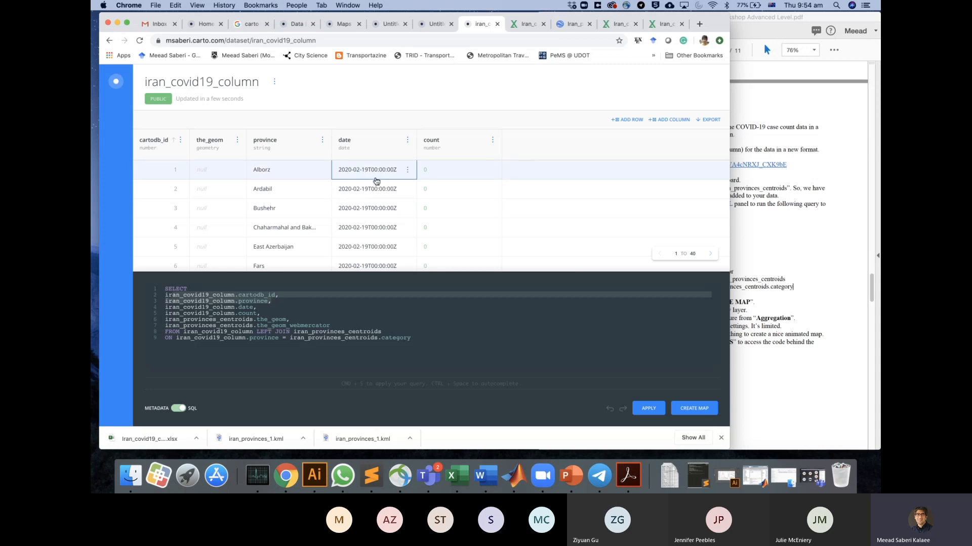
{"action": "left_click", "coordinate": [262, 313]}
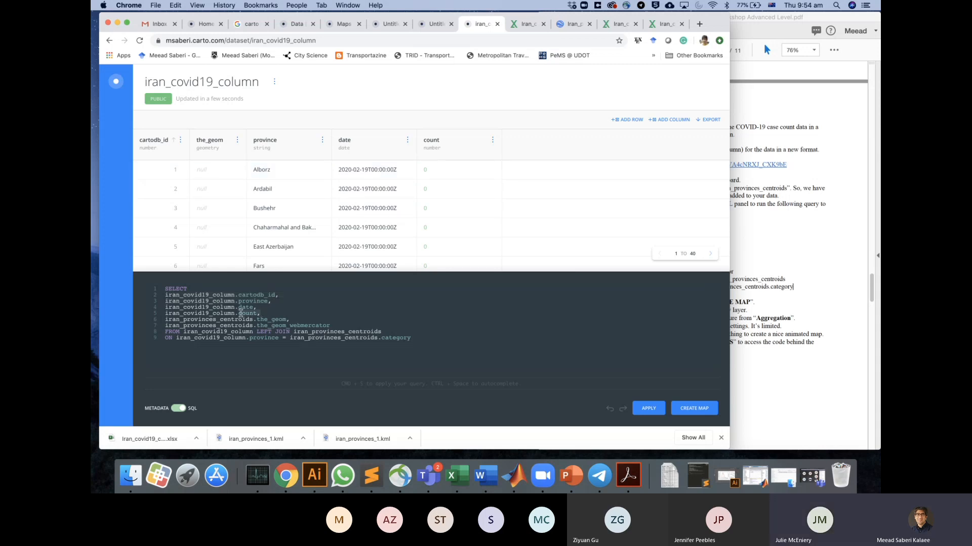
{"action": "left_click", "coordinate": [443, 172]}
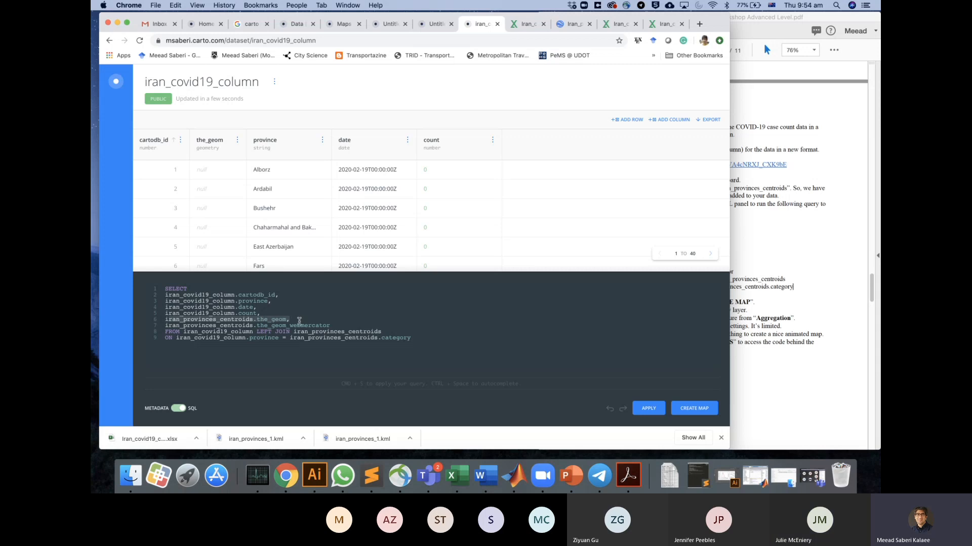
{"action": "left_click_drag", "start_coordinate": [289, 319], "coordinate": [330, 325]}
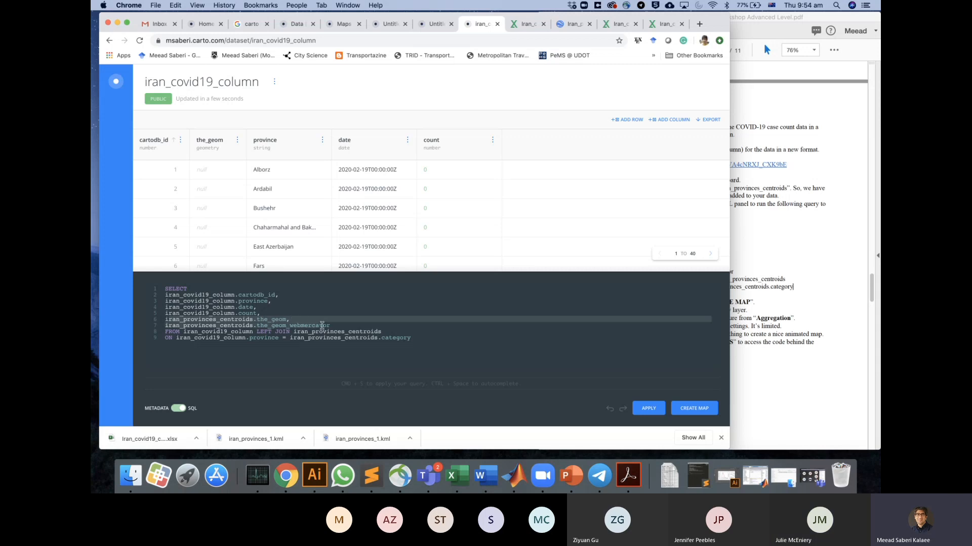
{"action": "double_click", "coordinate": [239, 321]}
{"action": "left_click", "coordinate": [223, 324]}
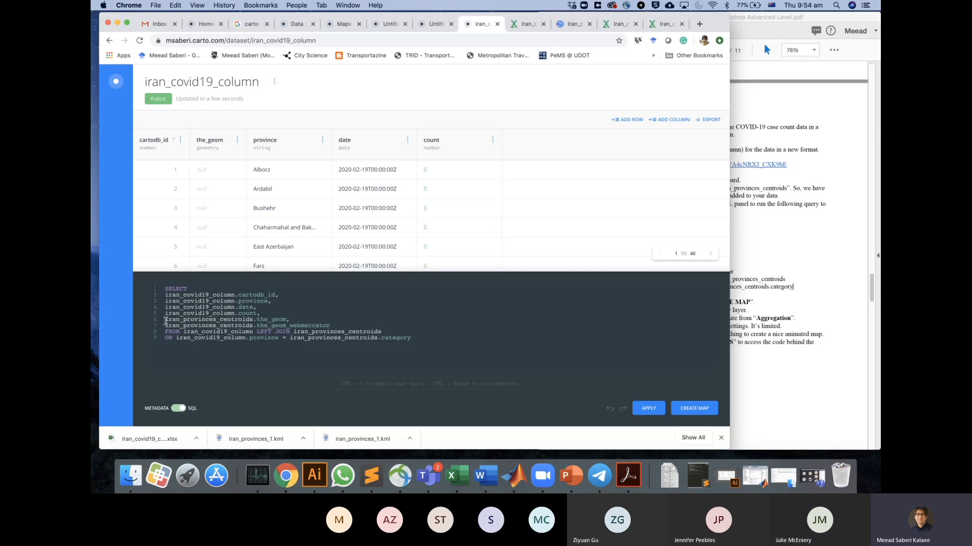
{"action": "left_click_drag", "start_coordinate": [166, 319], "coordinate": [338, 326]}
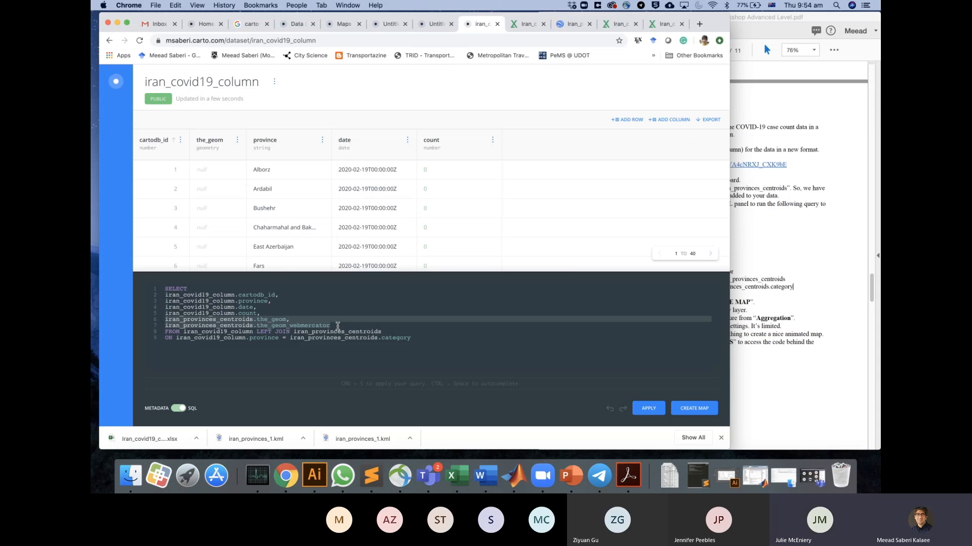
{"action": "left_click", "coordinate": [237, 320]}
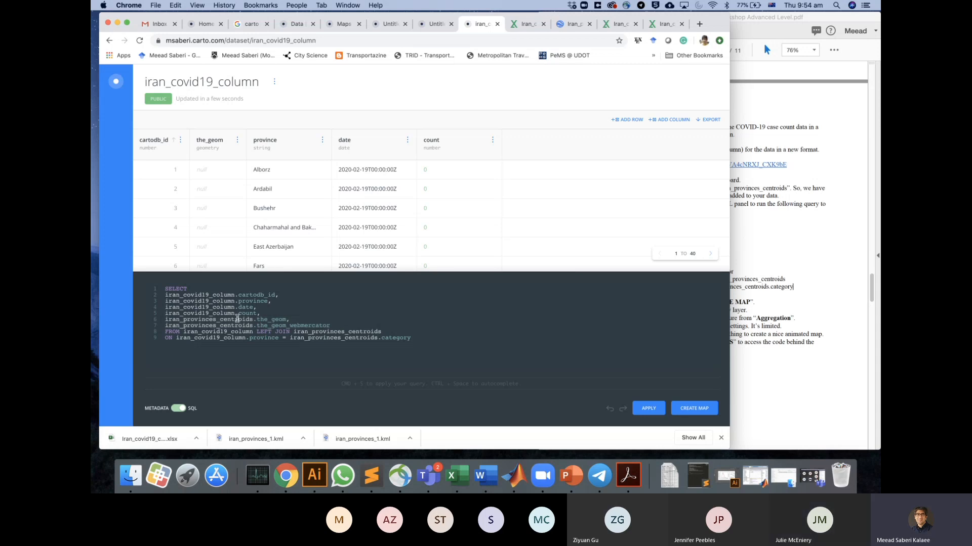
Copy the layer name iran_provinces_2 from the untitled map and return to the iran_covid19_column dataset's query.
{"action": "left_click", "coordinate": [429, 27]}
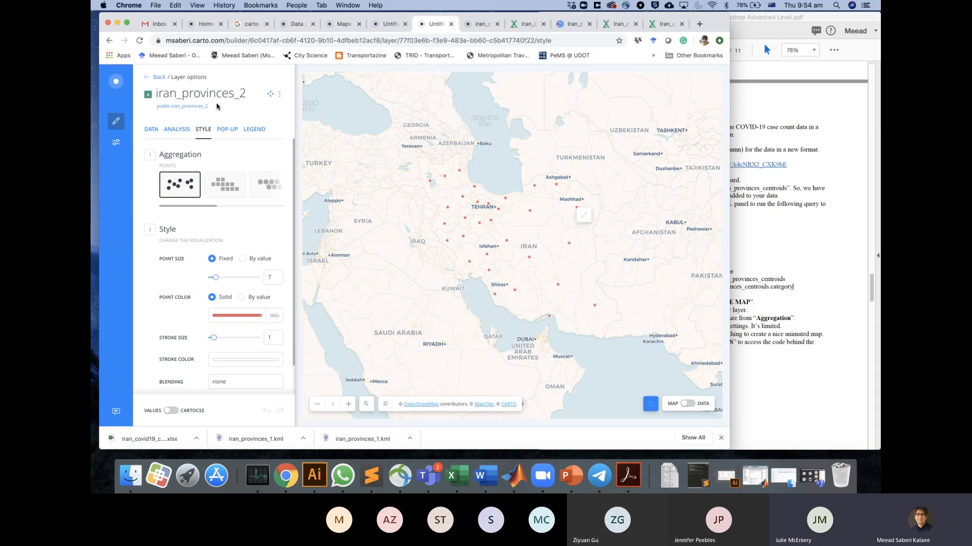
{"action": "left_click", "coordinate": [245, 94]}
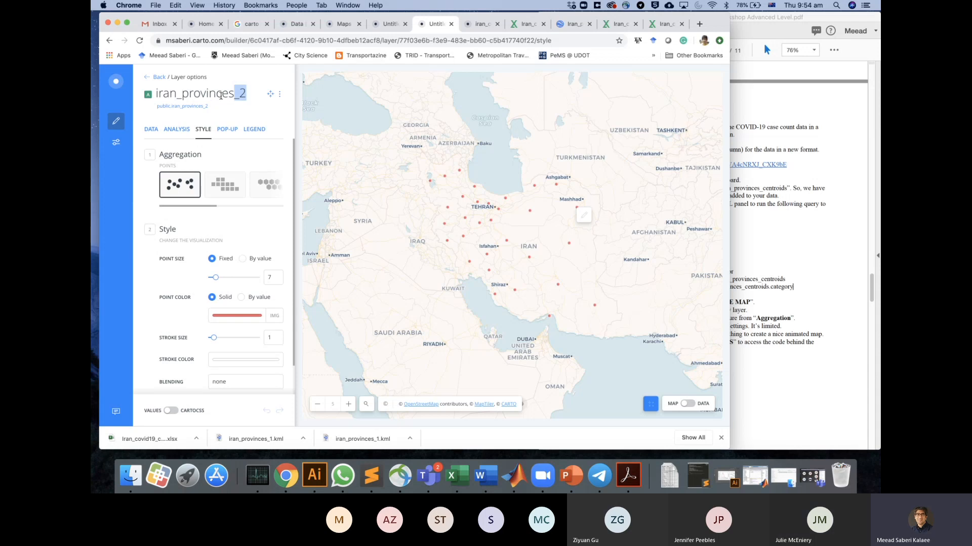
{"action": "left_click_drag", "start_coordinate": [245, 94], "coordinate": [156, 96]}
{"action": "key", "text": "super+c"}
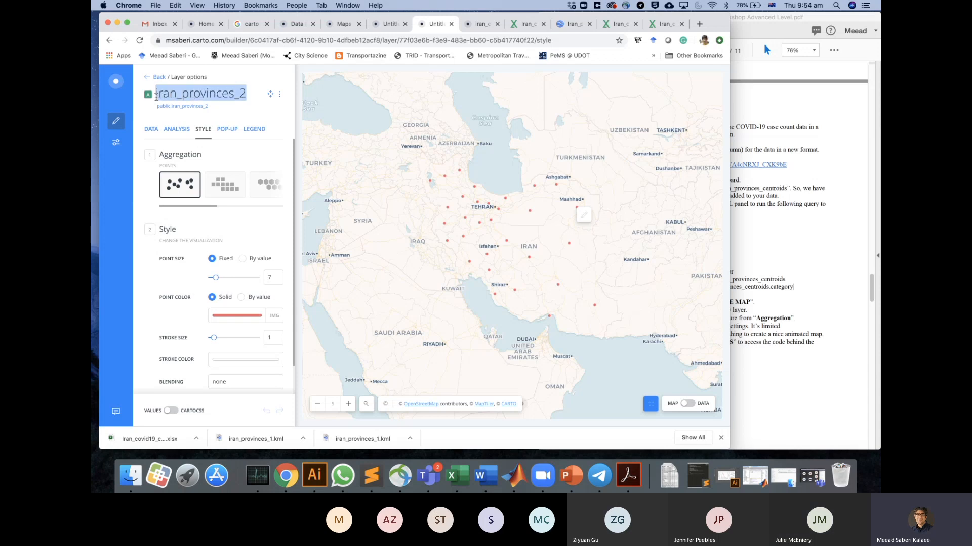
{"action": "left_click", "coordinate": [476, 24]}
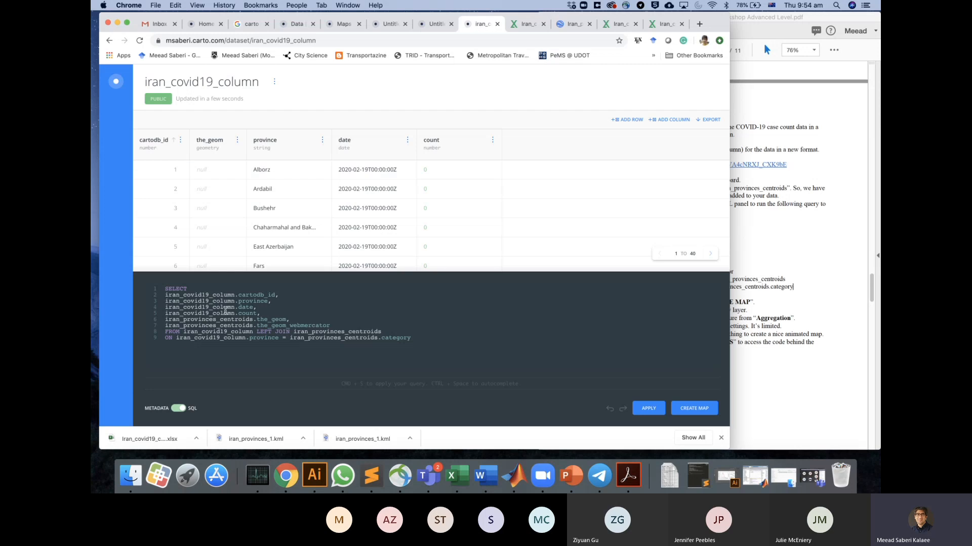
Change iran_provinces_centroids to iran_provinces_2 in the query's the_geom and the_geom_webmercator lines.
{"action": "left_click", "coordinate": [187, 314]}
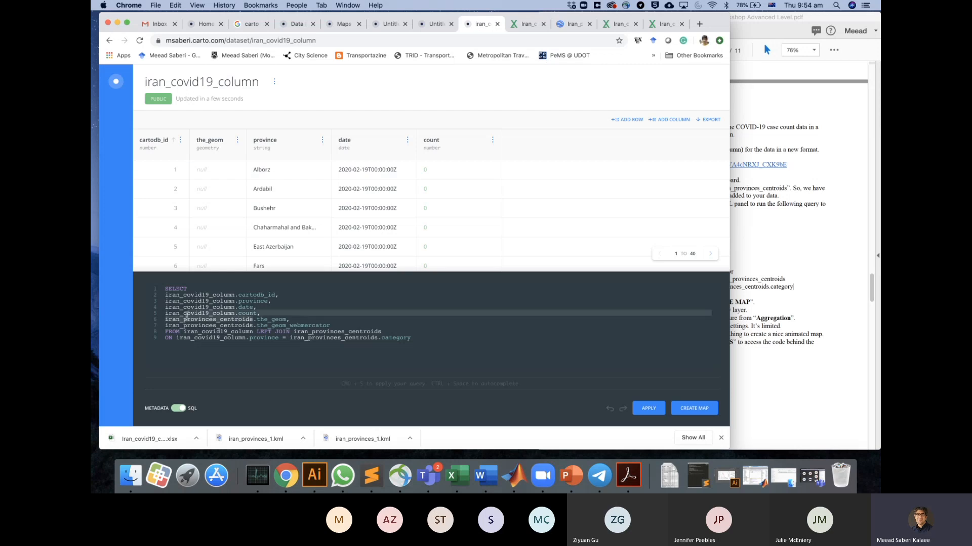
{"action": "left_click_drag", "start_coordinate": [187, 317], "coordinate": [167, 319]}
{"action": "double_click", "coordinate": [219, 321]}
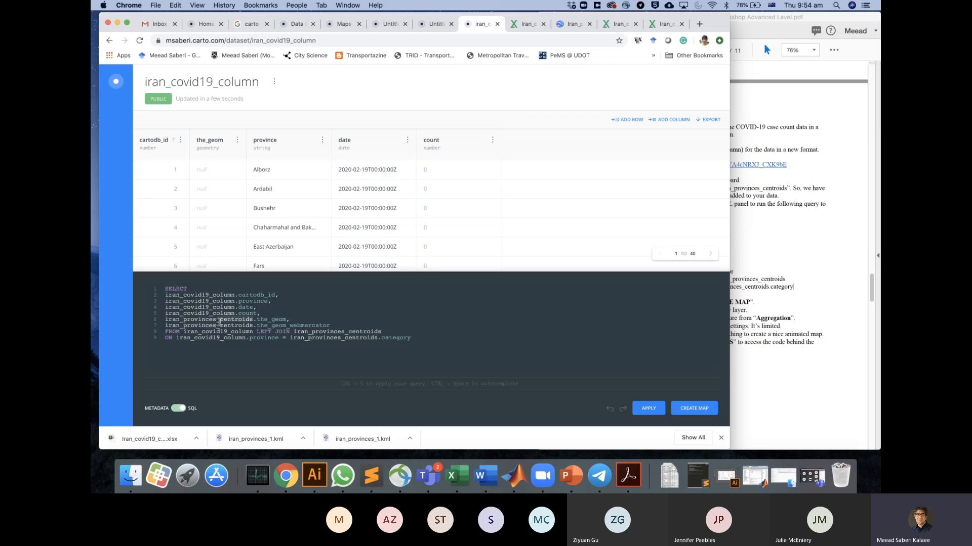
{"action": "key", "text": "super+v"}
{"action": "key", "text": "BackSpace"}
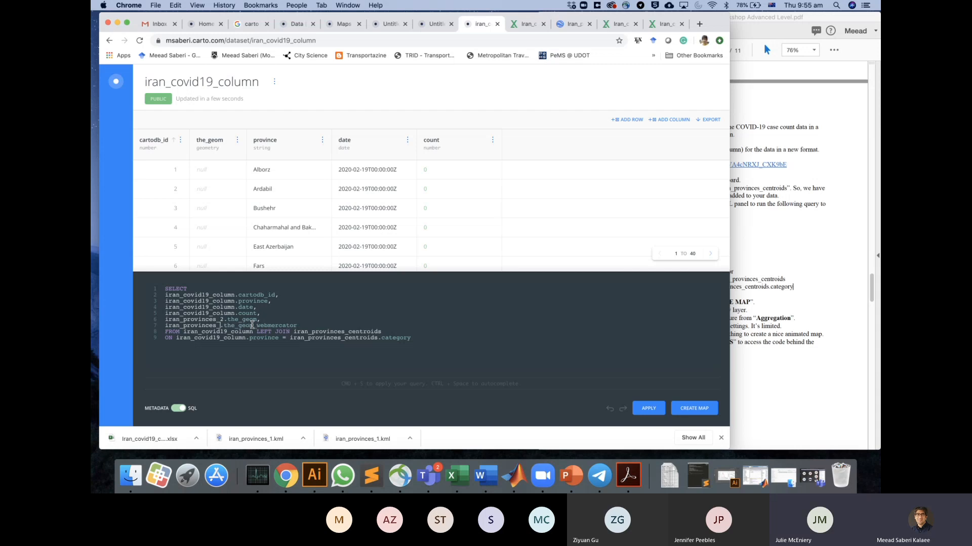
{"action": "type", "text": "2"}
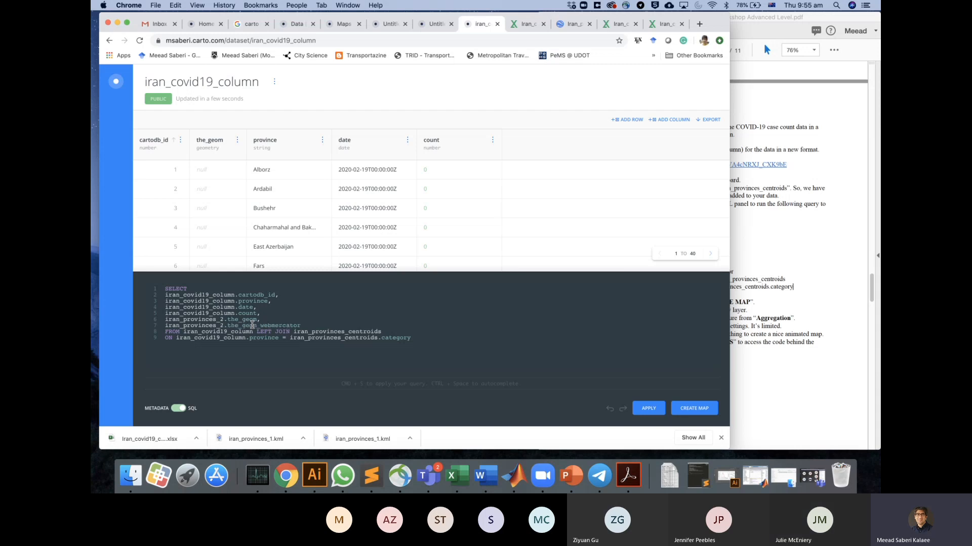
{"action": "left_click", "coordinate": [220, 319]}
{"action": "left_click", "coordinate": [221, 319]}
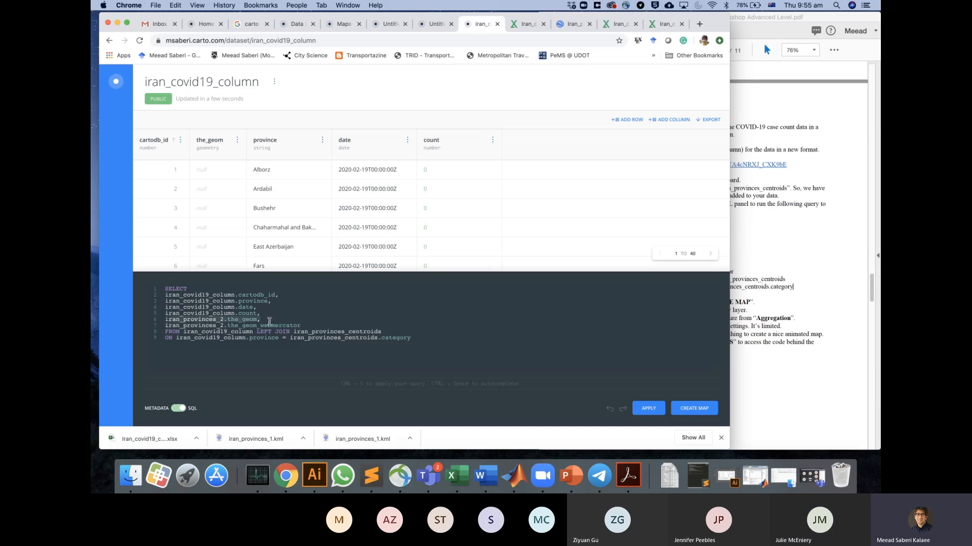
Examine the query's the_geom and the_geom_webmercator lines and its FROM and LEFT JOIN clause.
{"action": "left_click", "coordinate": [306, 325]}
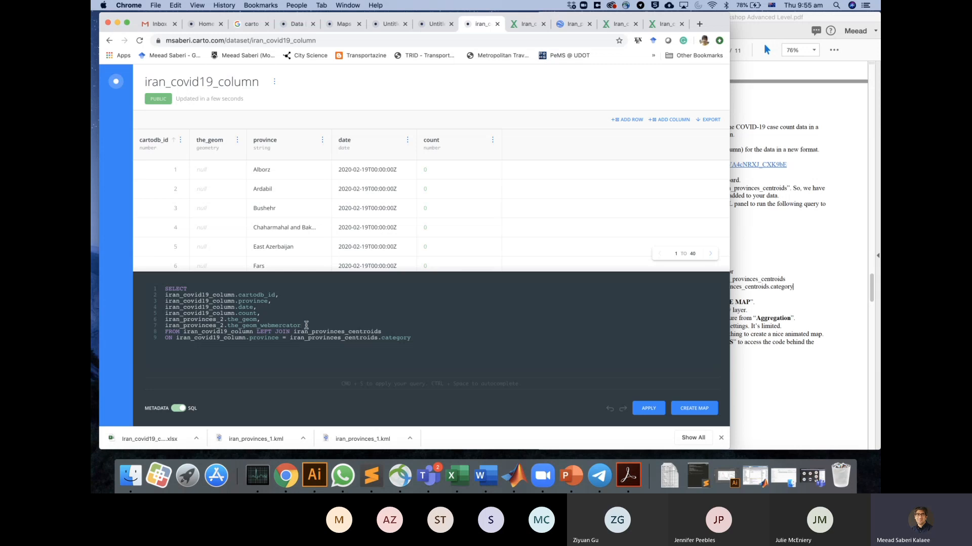
{"action": "left_click", "coordinate": [214, 319]}
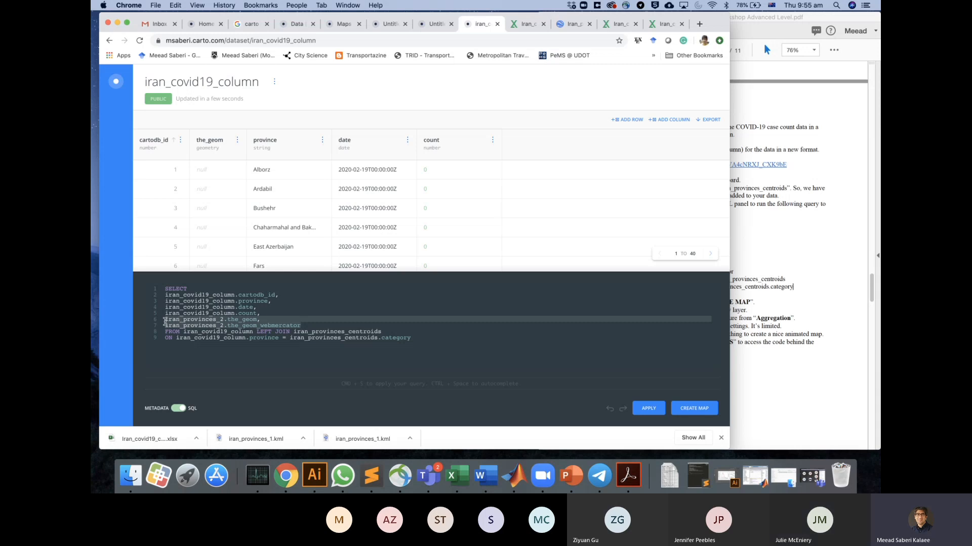
{"action": "left_click", "coordinate": [197, 321]}
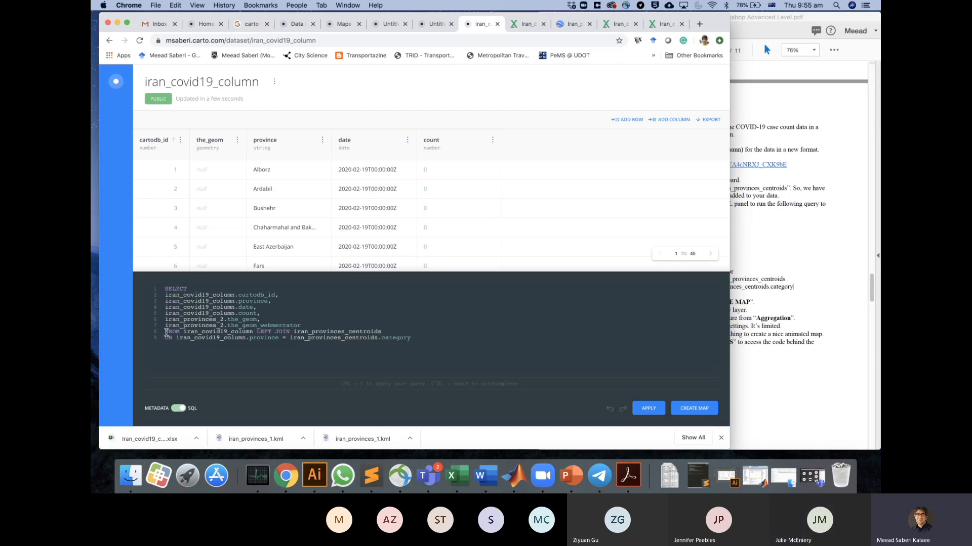
{"action": "left_click_drag", "start_coordinate": [166, 332], "coordinate": [279, 334]}
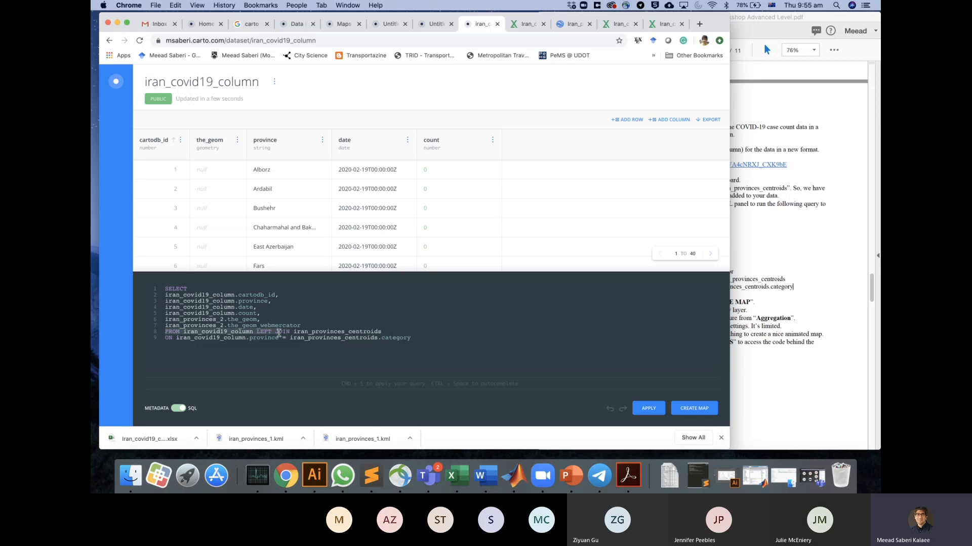
{"action": "left_click", "coordinate": [300, 332]}
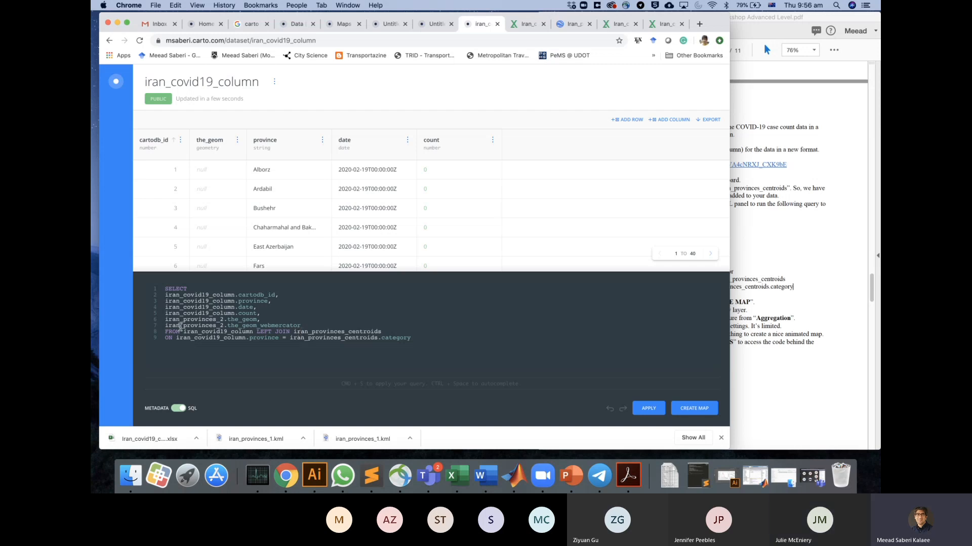
{"action": "left_click", "coordinate": [210, 332]}
{"action": "left_click_drag", "start_coordinate": [233, 338], "coordinate": [376, 333]}
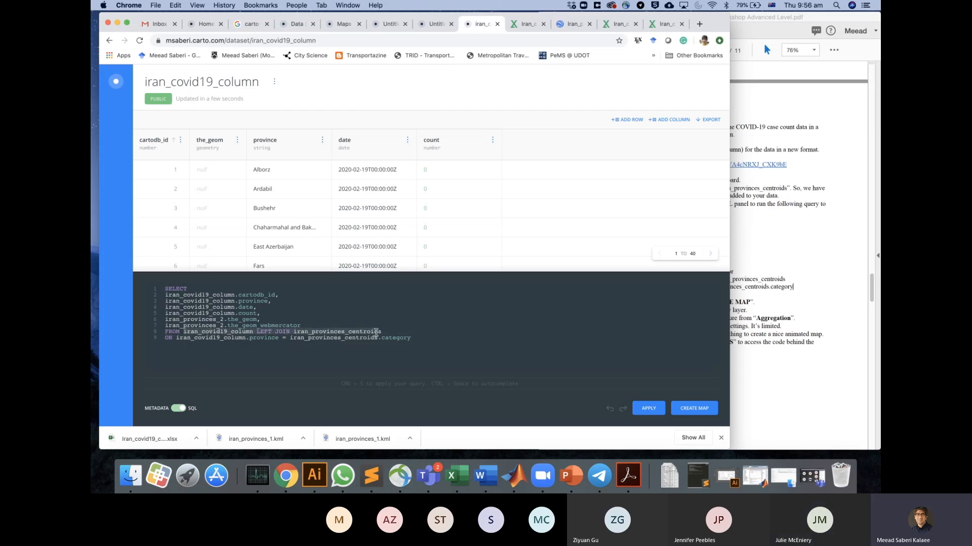
{"action": "left_click", "coordinate": [243, 332]}
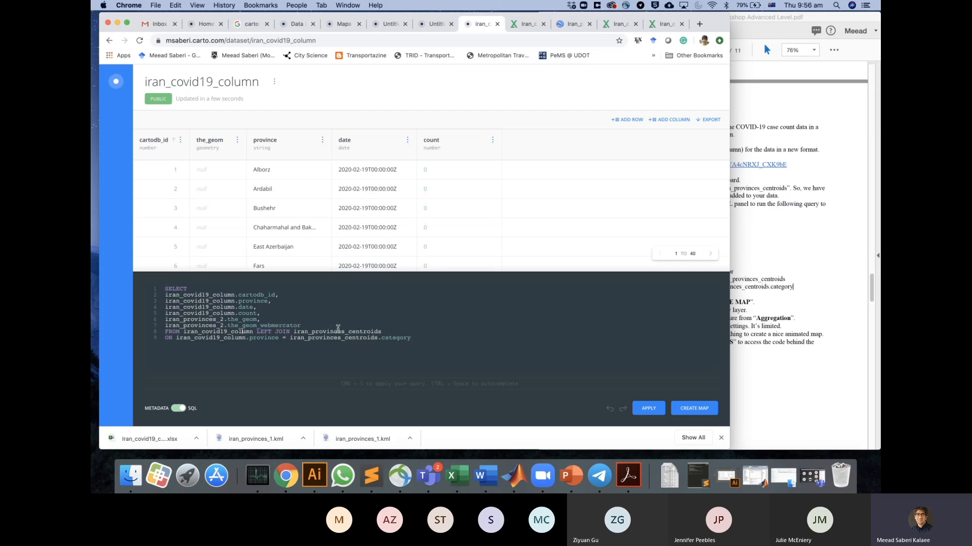
Replace iran_provinces_centroids with iran_provinces_2 as the joined table in the query's LEFT JOIN clause.
{"action": "left_click_drag", "start_coordinate": [382, 333], "coordinate": [349, 332]}
{"action": "key", "text": "BackSpace"}
{"action": "type", "text": "2"}
Change the category reference in the query's ON condition to iran_provinces_2.category.
{"action": "left_click", "coordinate": [178, 338]}
{"action": "left_click_drag", "start_coordinate": [187, 338], "coordinate": [415, 336]}
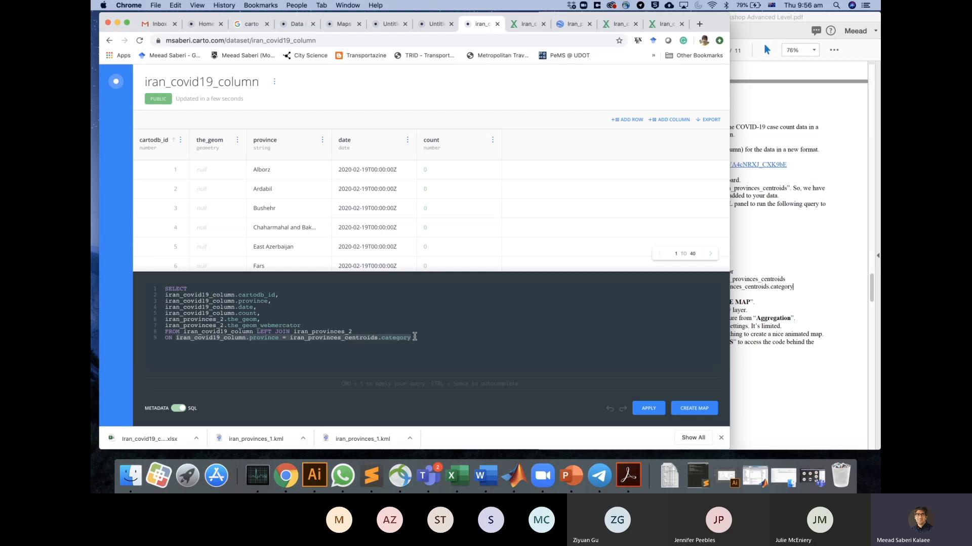
{"action": "left_click", "coordinate": [233, 339]}
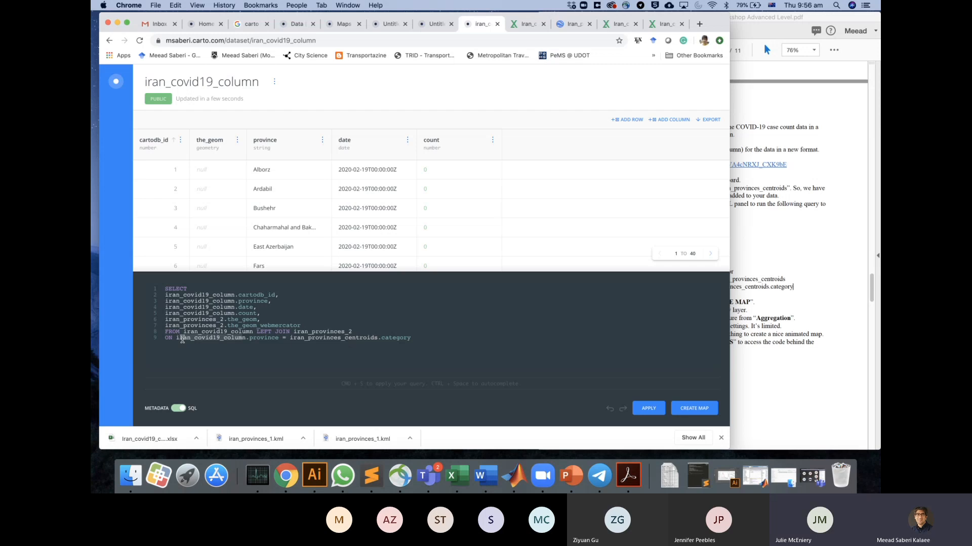
{"action": "left_click", "coordinate": [377, 338]}
{"action": "key", "text": "BackSpace"}
{"action": "key", "text": "BackSpace"}
{"action": "key", "text": "BackSpace"}
{"action": "key", "text": "BackSpace"}
{"action": "key", "text": "BackSpace"}
{"action": "key", "text": "BackSpace"}
{"action": "key", "text": "BackSpace"}
{"action": "key", "text": "BackSpace"}
{"action": "key", "text": "BackSpace"}
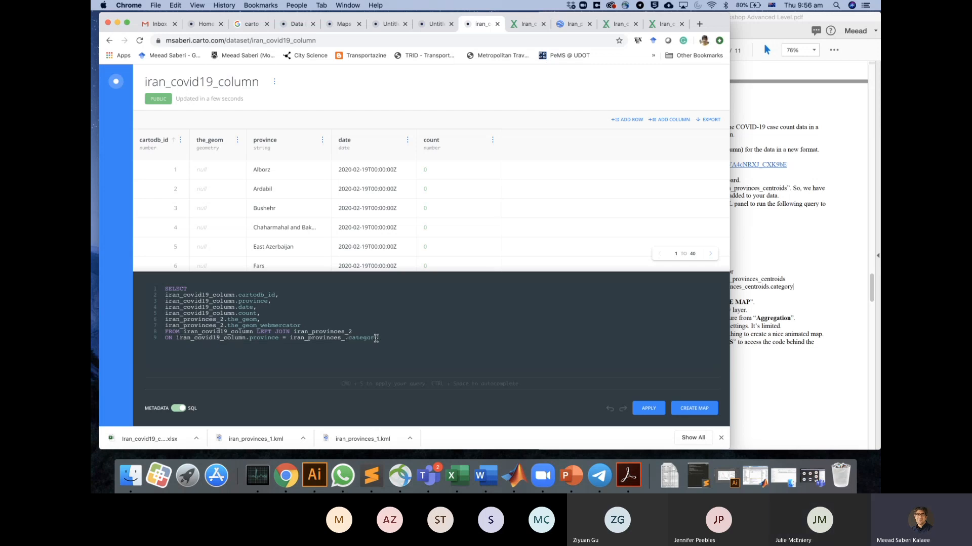
{"action": "type", "text": "2"}
Review the complete LEFT JOIN query and apply it to the iran_covid19_column dataset.
{"action": "left_click_drag", "start_coordinate": [382, 339], "coordinate": [158, 292]}
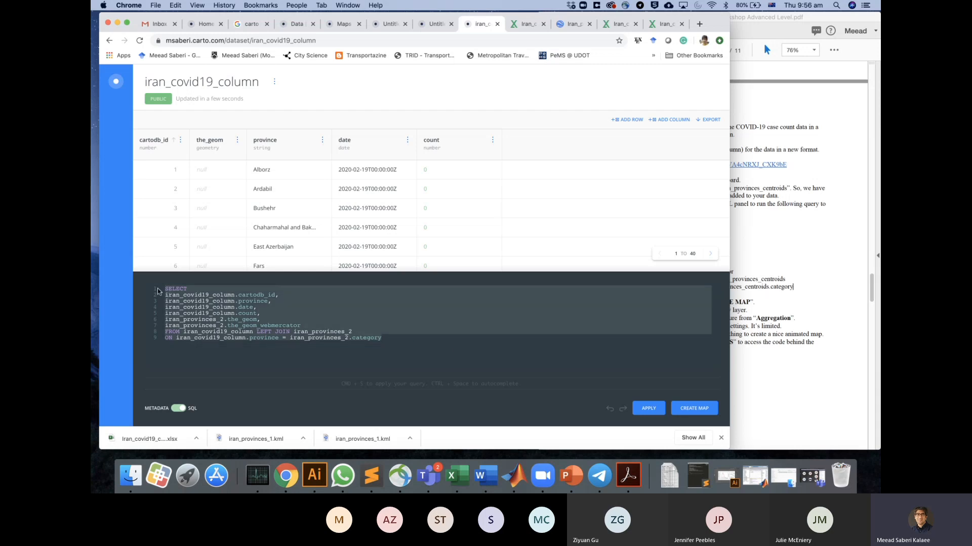
{"action": "left_click", "coordinate": [393, 339]}
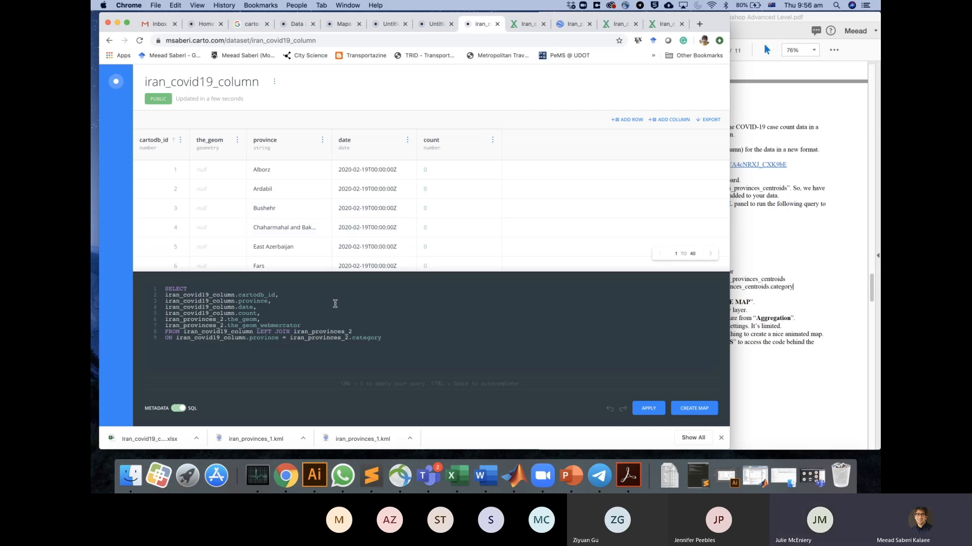
{"action": "left_click", "coordinate": [647, 408]}
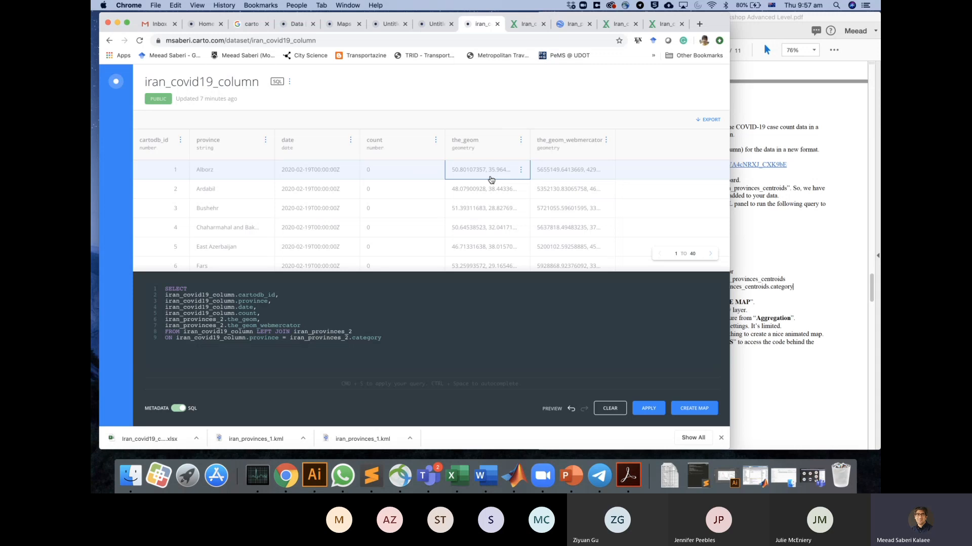
Check the workshop PDF's next instruction and create a map from the joined query result.
{"action": "left_click", "coordinate": [791, 318]}
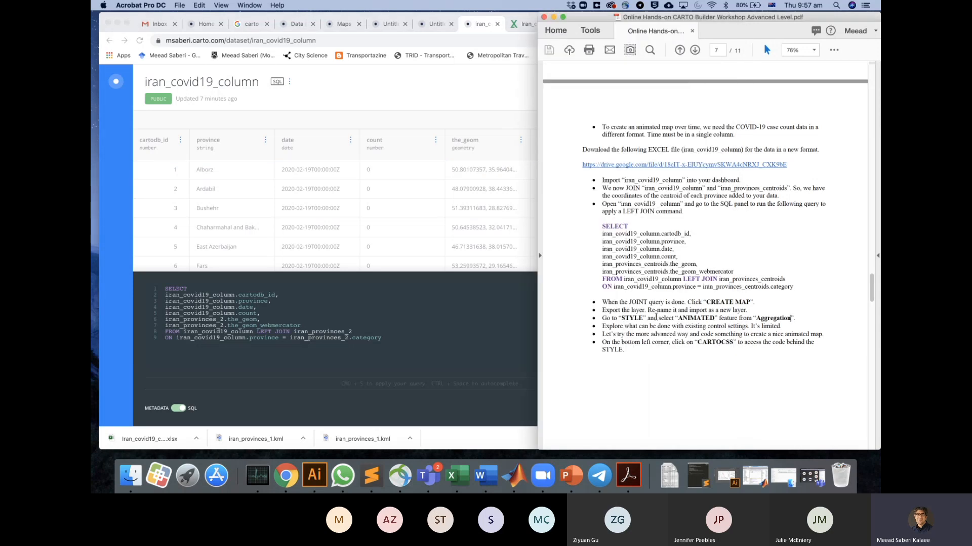
{"action": "left_click", "coordinate": [475, 323]}
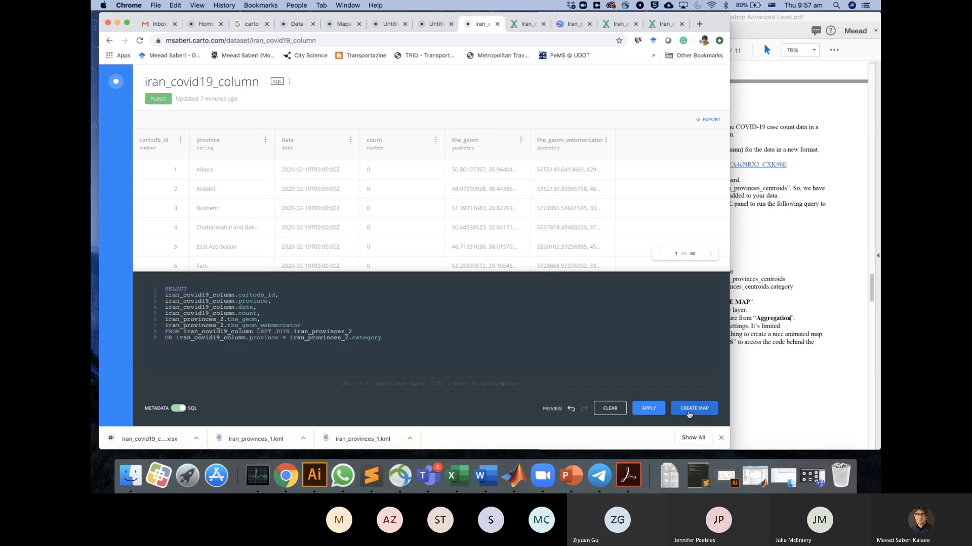
{"action": "left_click", "coordinate": [688, 414]}
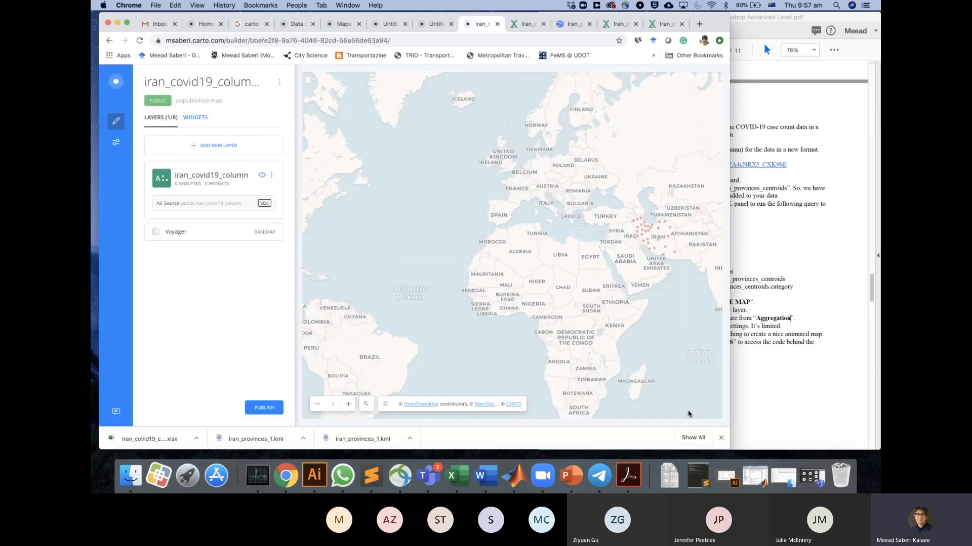
Focus the map on Iran, open the iran_covid19_column layer's style options and check the styling instructions in the workshop PDF.
{"action": "left_click_drag", "start_coordinate": [669, 275], "coordinate": [543, 290]}
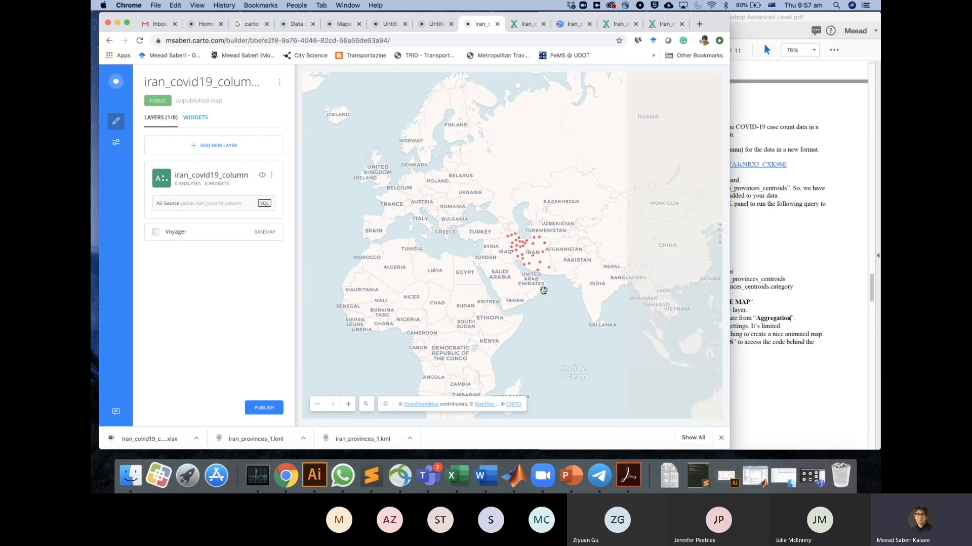
{"action": "scroll", "coordinate": [536, 238], "scroll_direction": "up", "scroll_amount": 5}
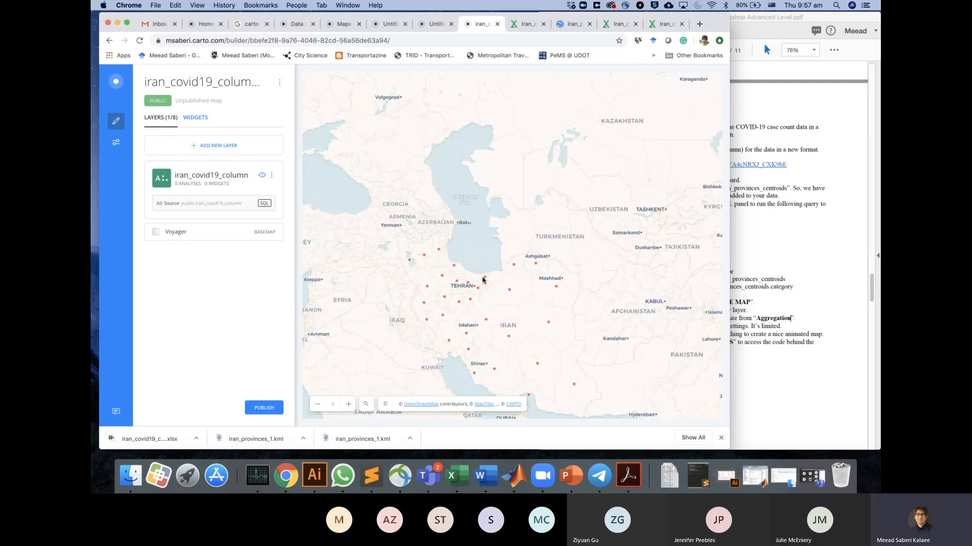
{"action": "left_click", "coordinate": [208, 176]}
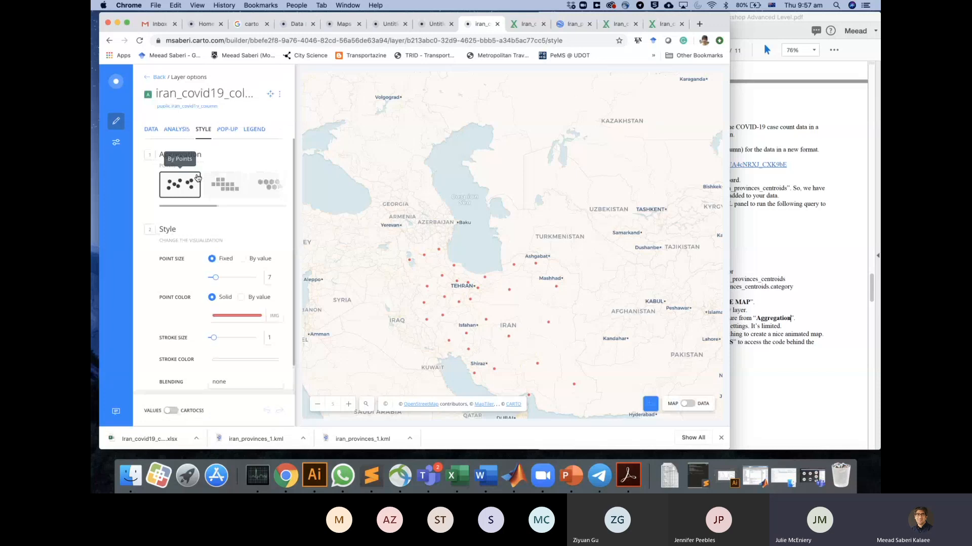
{"action": "left_click", "coordinate": [779, 195]}
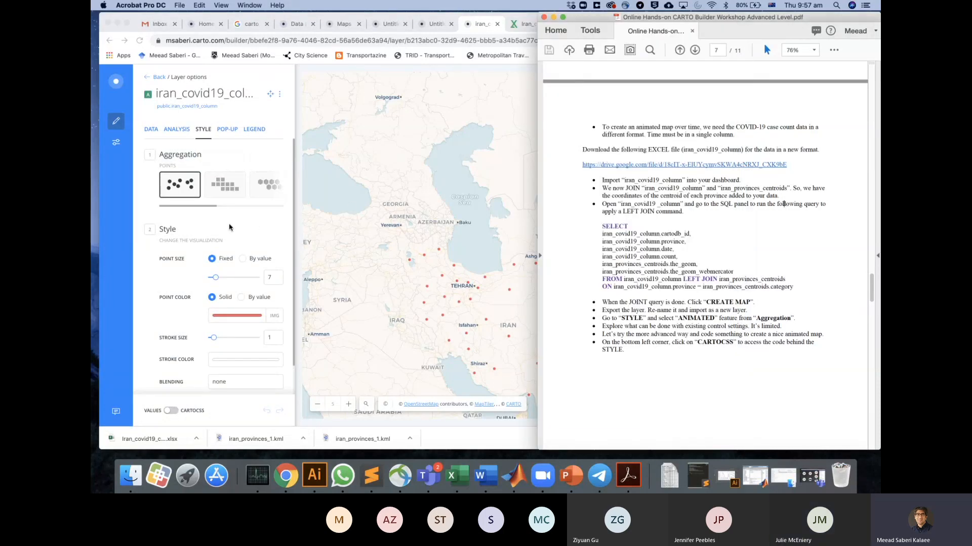
{"action": "left_click", "coordinate": [144, 216]}
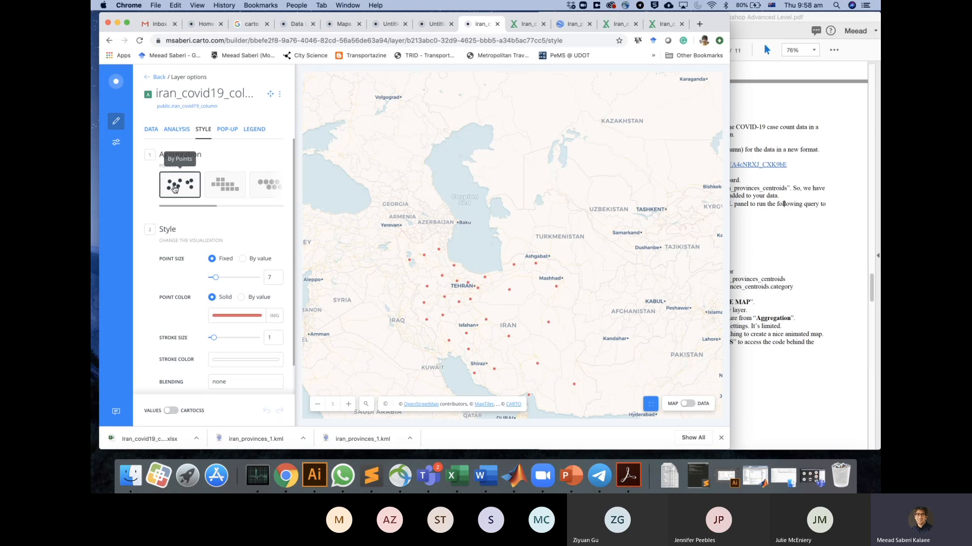
Set the layer's aggregation to Animated after trying the Squares and Points options.
{"action": "left_click", "coordinate": [218, 190]}
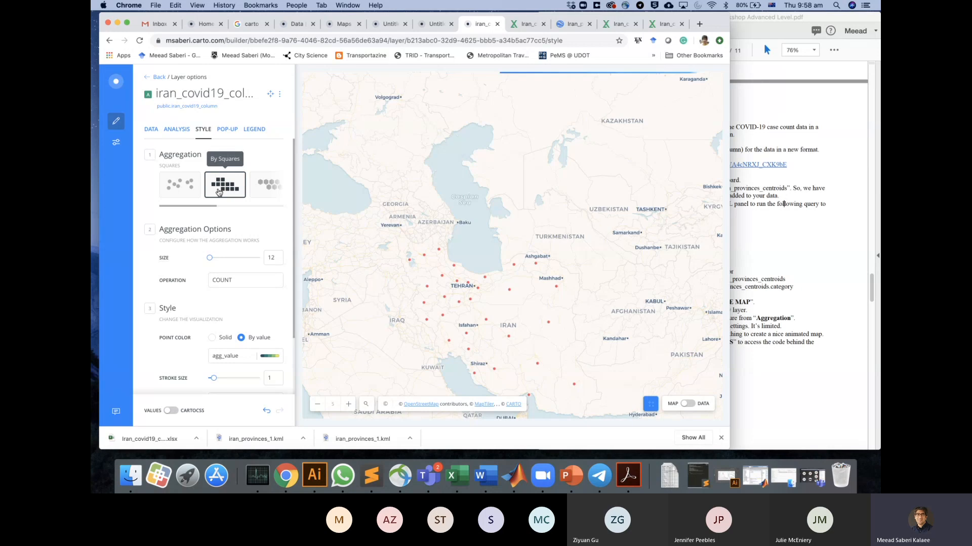
{"action": "left_click", "coordinate": [236, 191]}
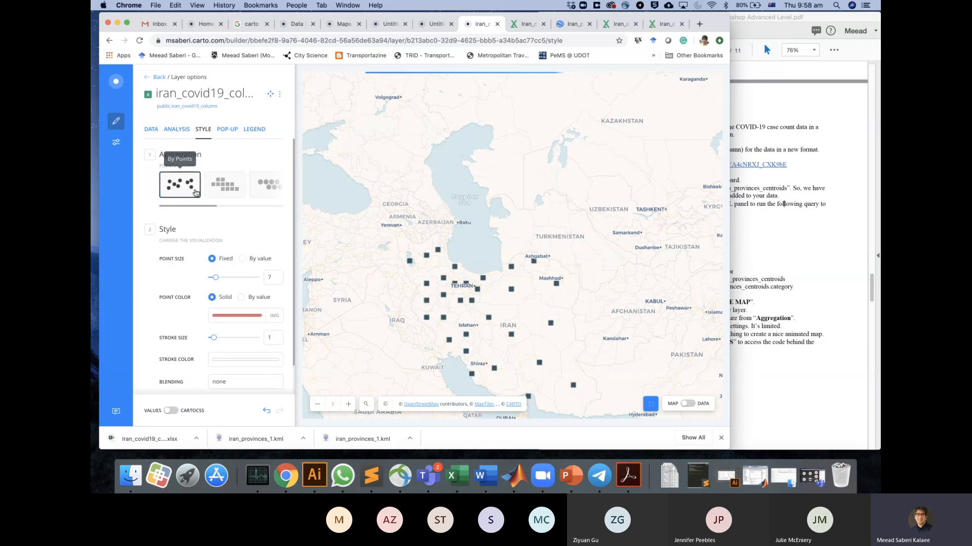
{"action": "scroll", "coordinate": [237, 192], "scroll_direction": "right", "scroll_amount": 3}
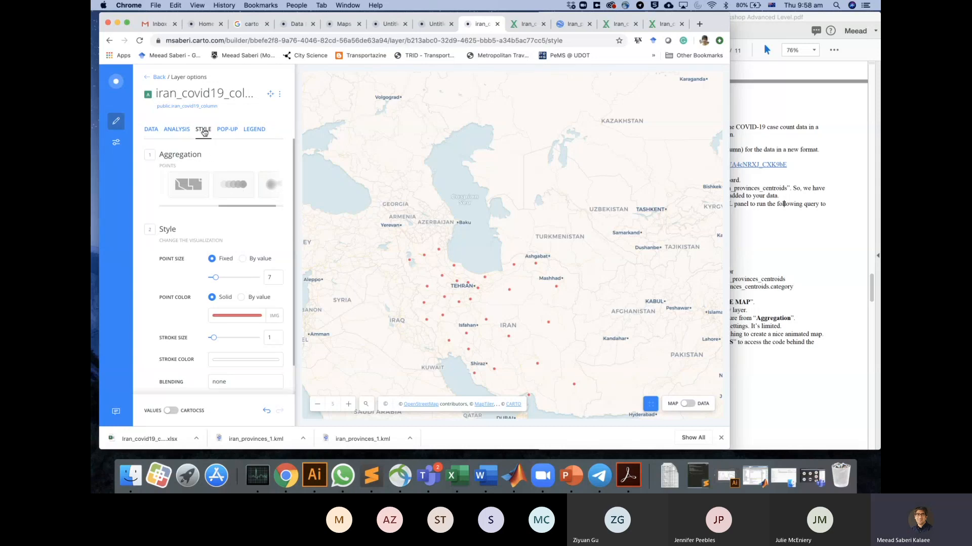
{"action": "left_click", "coordinate": [228, 185]}
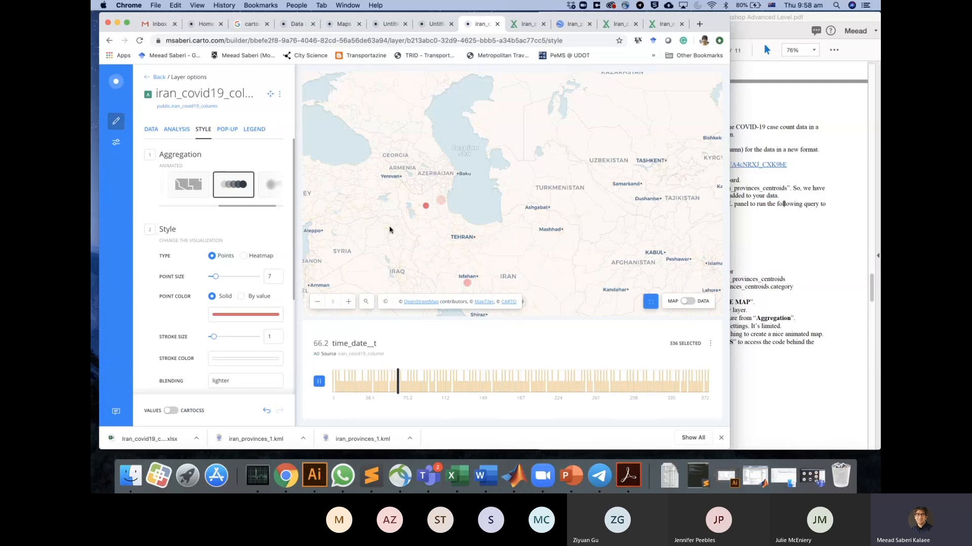
{"action": "left_click_drag", "start_coordinate": [389, 228], "coordinate": [383, 182]}
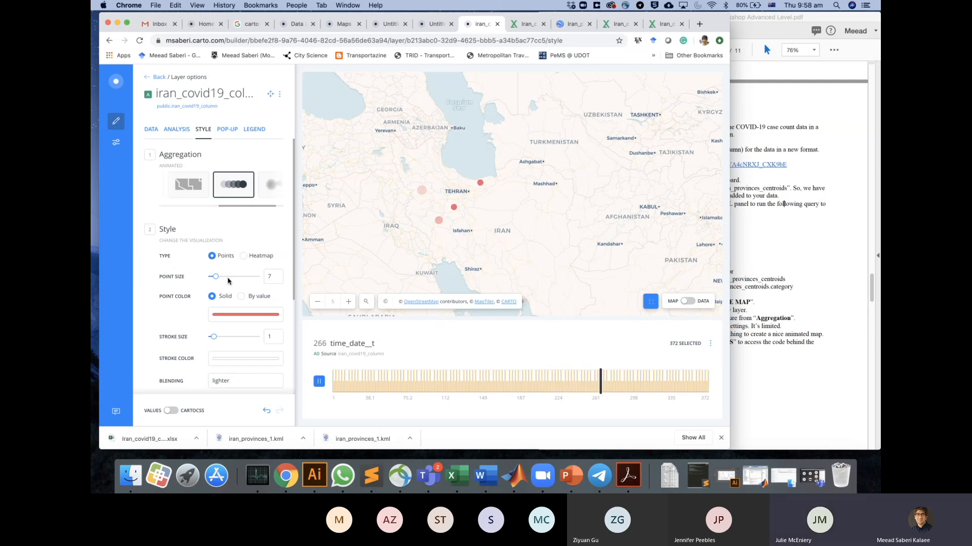
Set the animated style's column to date and look over the remaining animation settings.
{"action": "scroll", "coordinate": [155, 312], "scroll_direction": "down", "scroll_amount": 3}
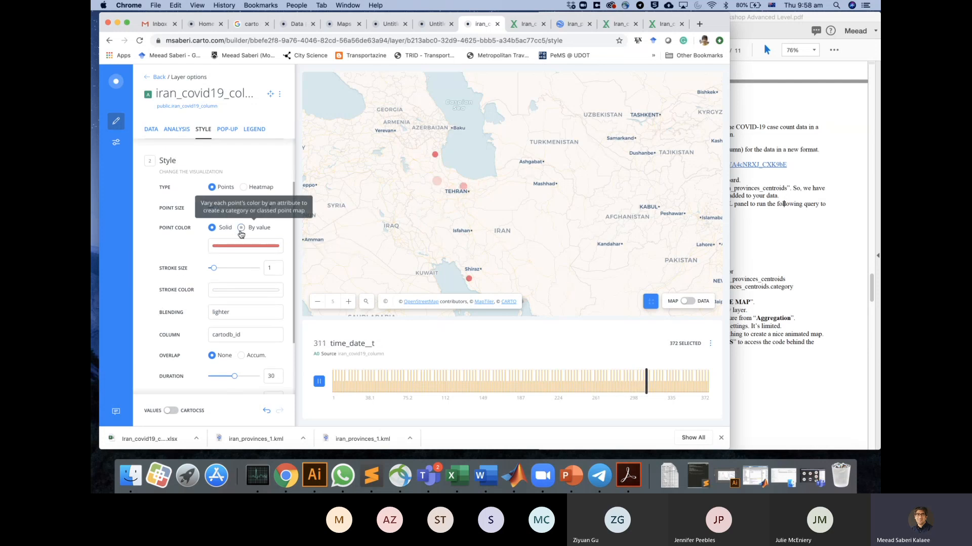
{"action": "left_click", "coordinate": [226, 337]}
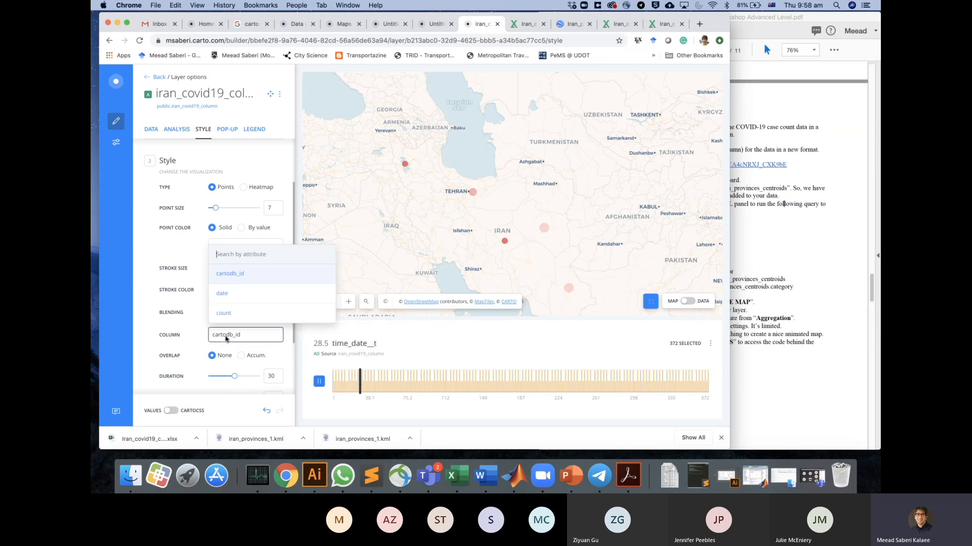
{"action": "left_click", "coordinate": [228, 301]}
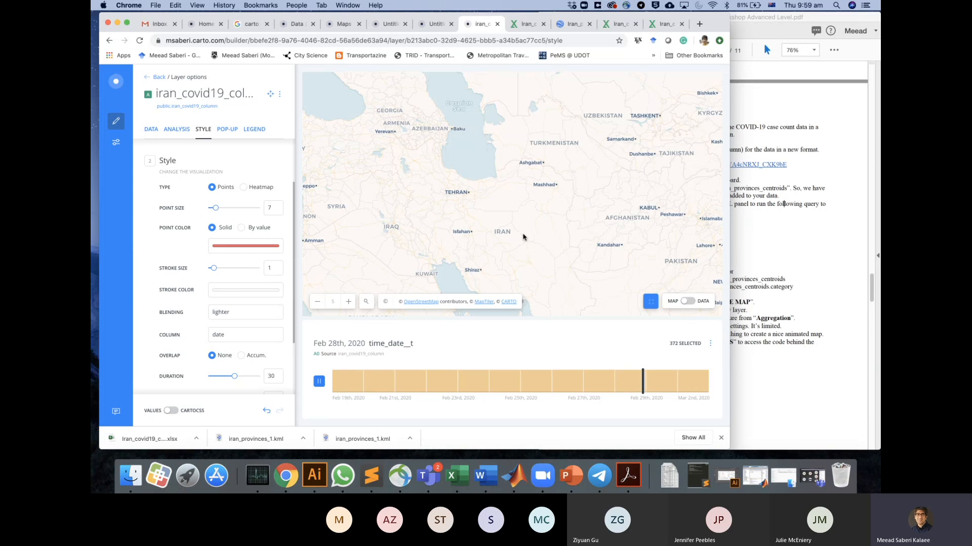
{"action": "scroll", "coordinate": [167, 336], "scroll_direction": "down", "scroll_amount": 3}
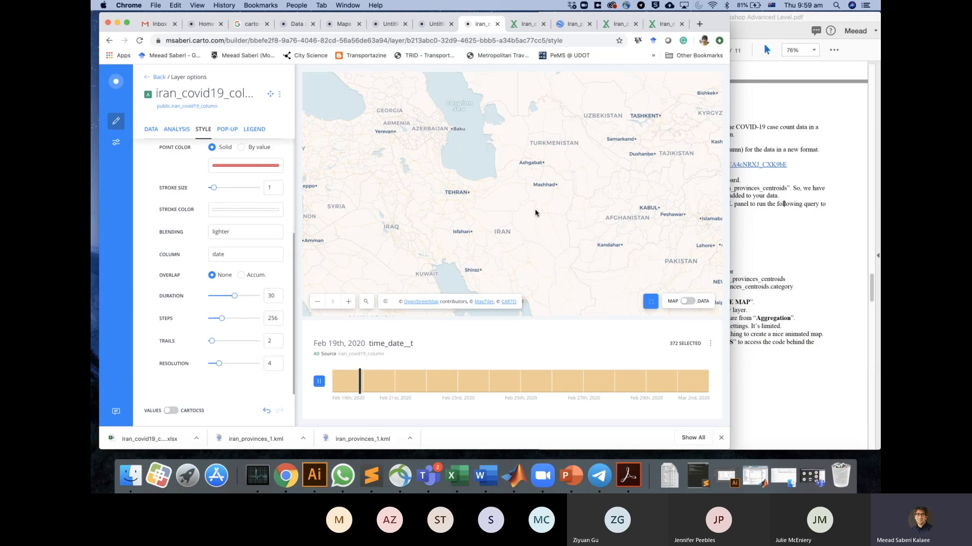
Consult the workshop PDF's CARTOCSS instruction, switch the layer's styling to CartoCSS and select all of its code.
{"action": "left_click", "coordinate": [824, 271]}
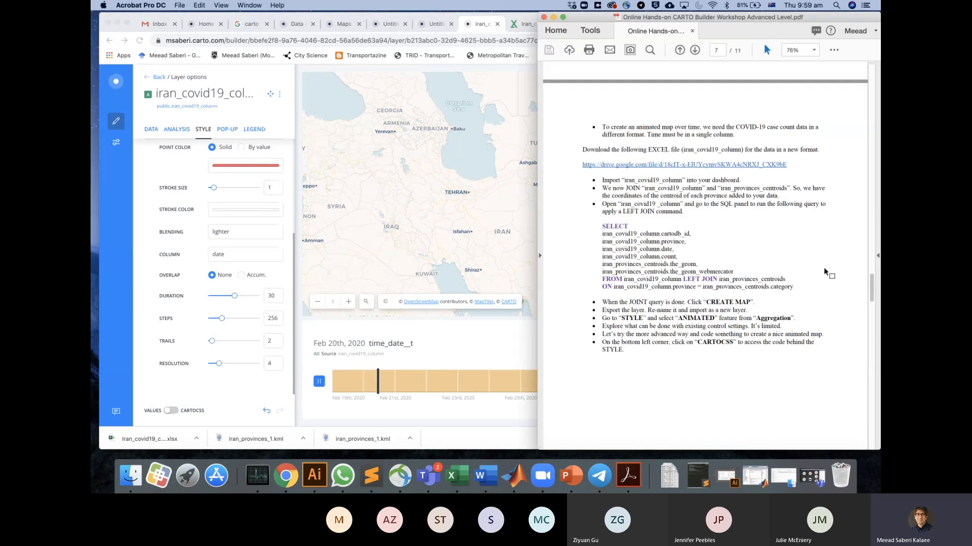
{"action": "scroll", "coordinate": [643, 368], "scroll_direction": "down", "scroll_amount": 1}
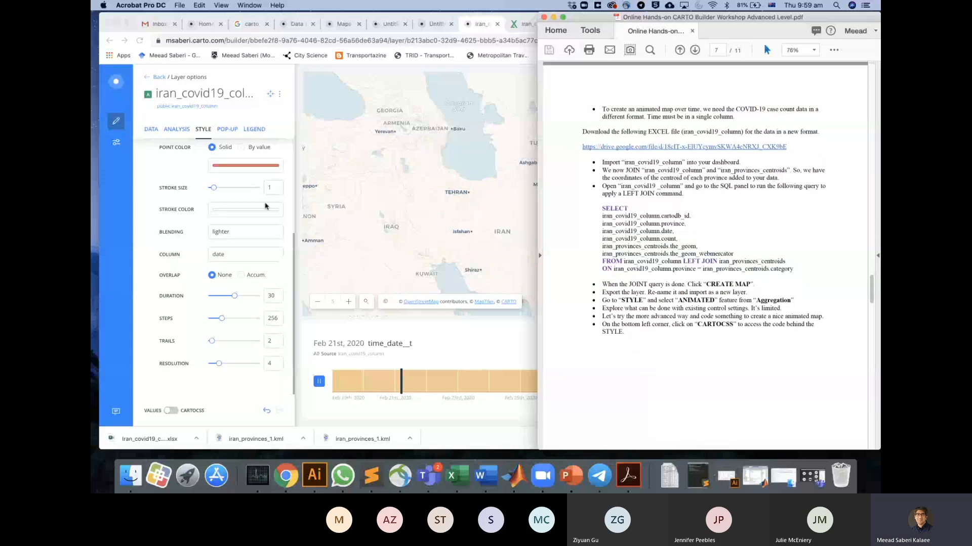
{"action": "left_click", "coordinate": [284, 138]}
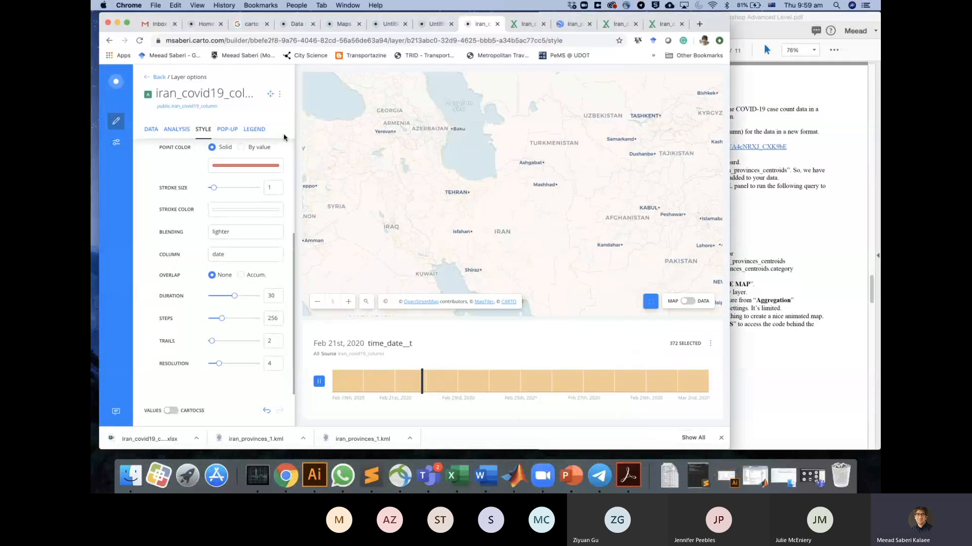
{"action": "left_click", "coordinate": [171, 411]}
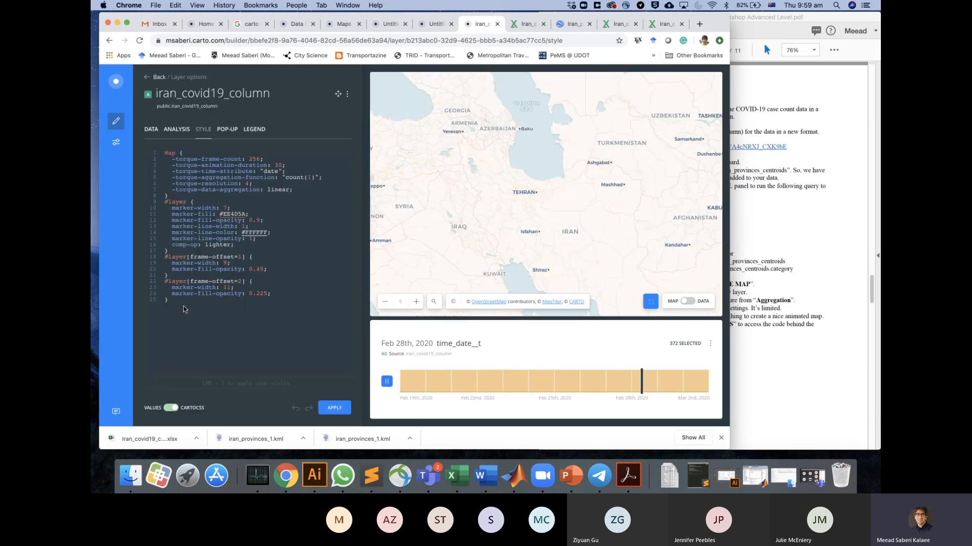
{"action": "left_click_drag", "start_coordinate": [180, 304], "coordinate": [157, 154]}
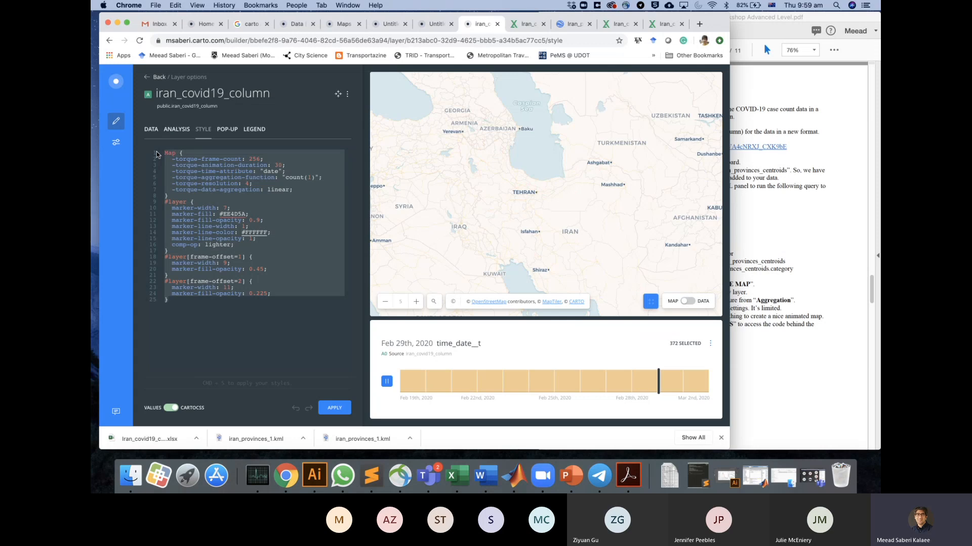
Compare the layer's value-based style settings with its full CartoCSS code.
{"action": "left_click", "coordinate": [169, 408]}
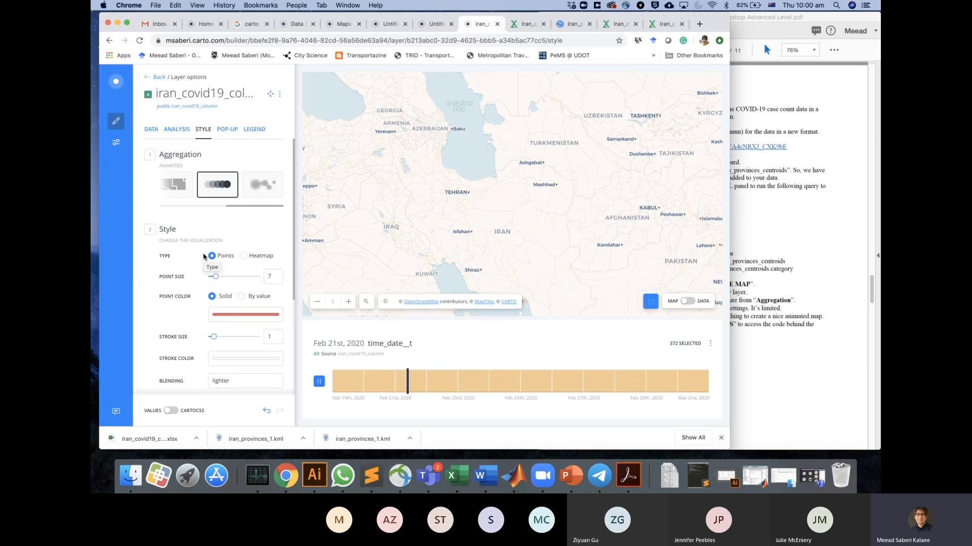
{"action": "left_click", "coordinate": [175, 412]}
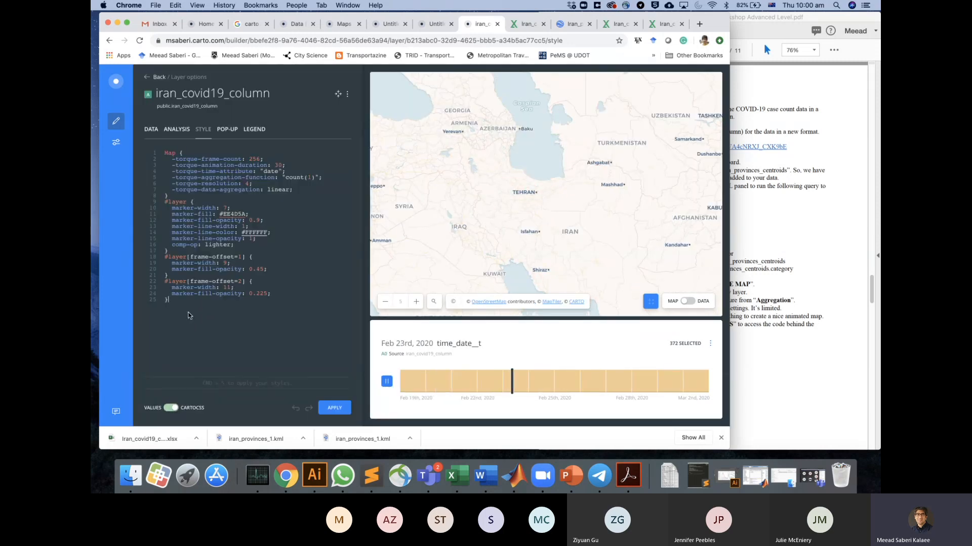
{"action": "left_click_drag", "start_coordinate": [180, 305], "coordinate": [147, 153]}
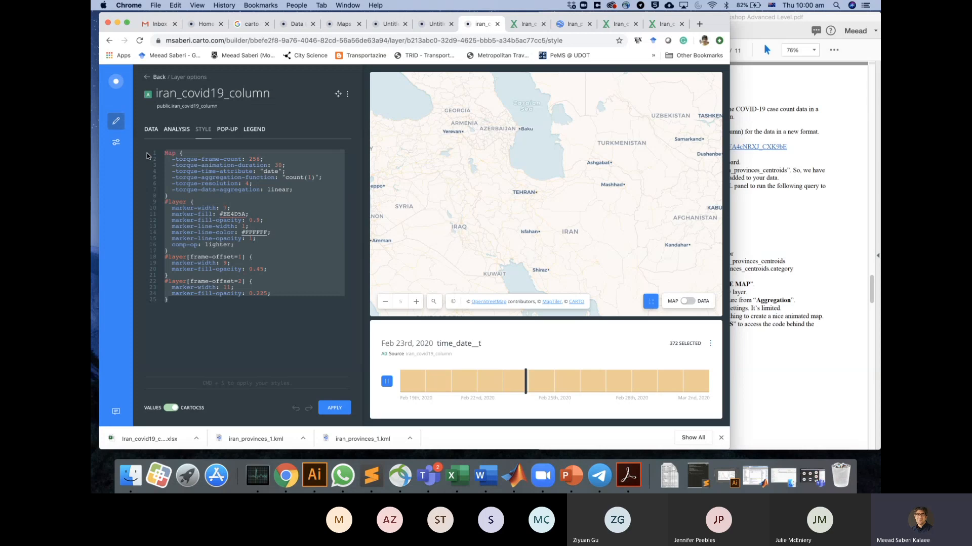
{"action": "left_click", "coordinate": [193, 301]}
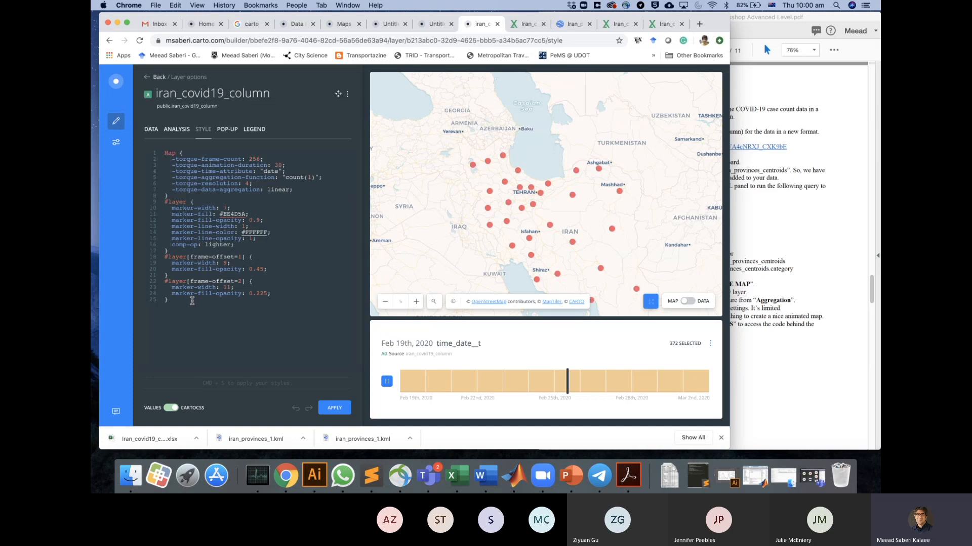
Replace the layer's entire CartoCSS with the animated-map CSS code copied from the workshop PDF.
{"action": "left_click", "coordinate": [808, 248]}
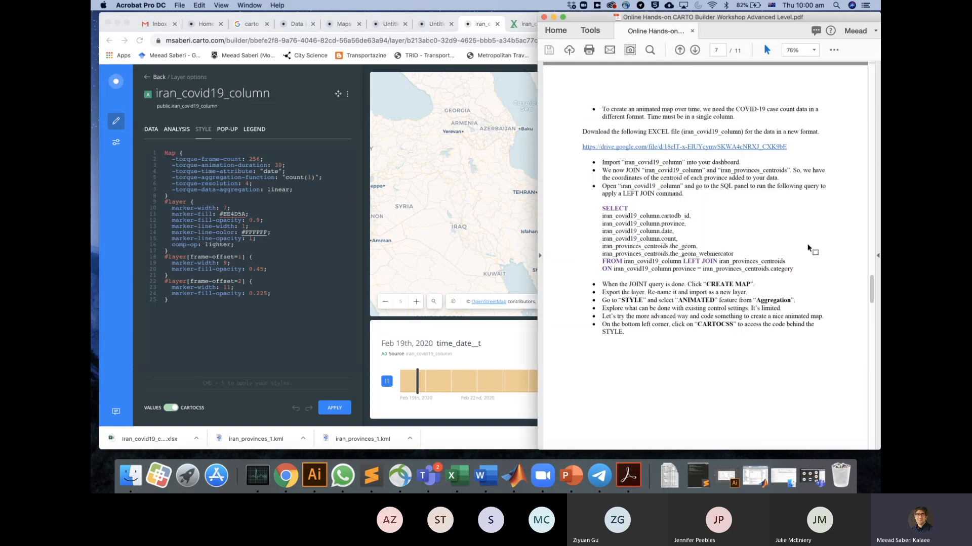
{"action": "scroll", "coordinate": [666, 361], "scroll_direction": "down", "scroll_amount": 10}
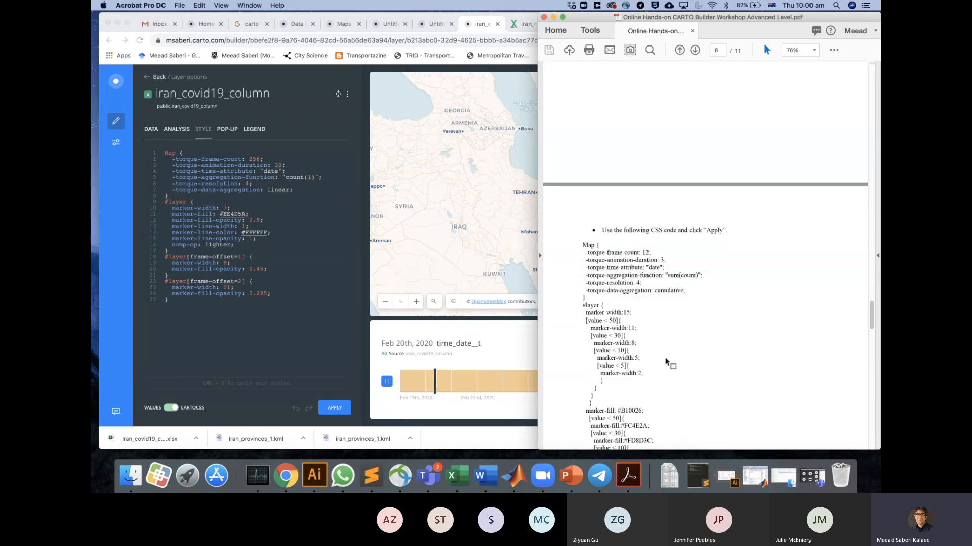
{"action": "scroll", "coordinate": [666, 362], "scroll_direction": "down", "scroll_amount": 5}
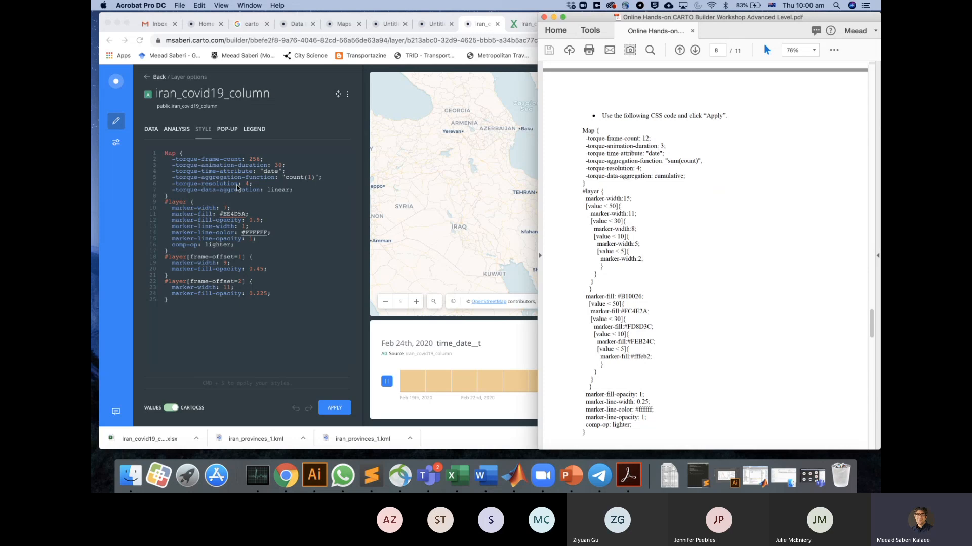
{"action": "mouse_move", "coordinate": [592, 137]}
{"action": "left_mouse_down"}
{"action": "mouse_move", "coordinate": [615, 156]}
{"action": "mouse_move", "coordinate": [607, 269]}
{"action": "mouse_move", "coordinate": [653, 332]}
{"action": "mouse_move", "coordinate": [664, 443]}
{"action": "left_mouse_up"}
{"action": "scroll", "coordinate": [664, 443], "scroll_direction": "up", "scroll_amount": 3}
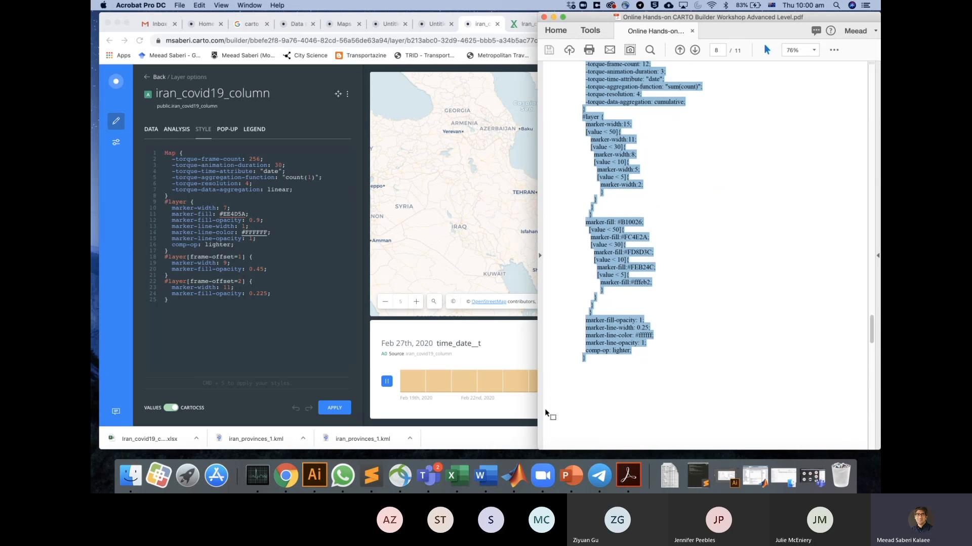
{"action": "left_click", "coordinate": [283, 330]}
{"action": "key", "text": "super+a"}
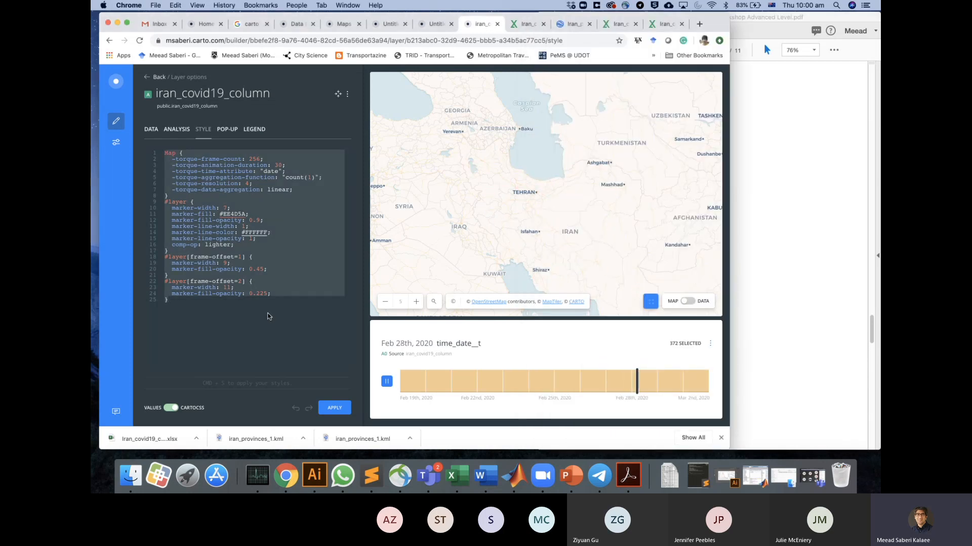
{"action": "key", "text": "super+v"}
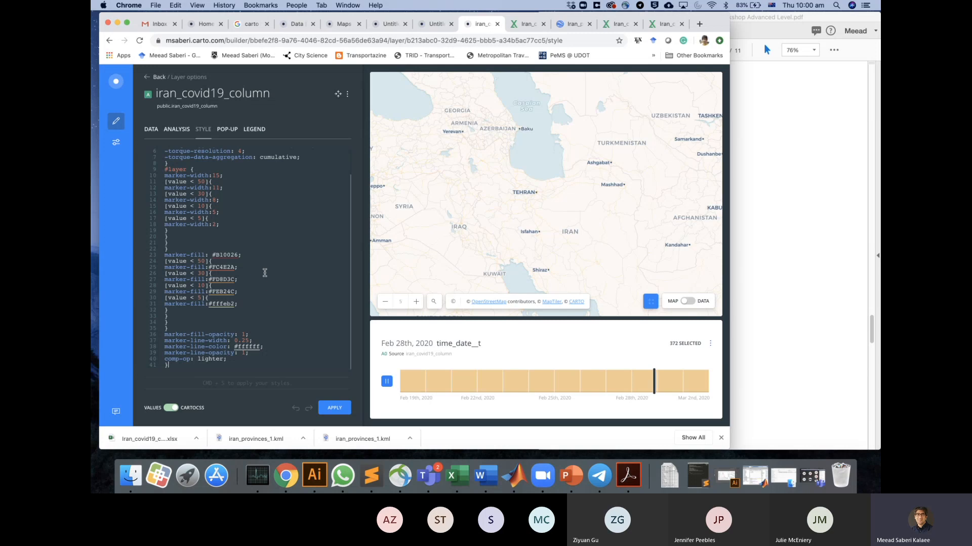
{"action": "scroll", "coordinate": [265, 272], "scroll_direction": "up", "scroll_amount": 2}
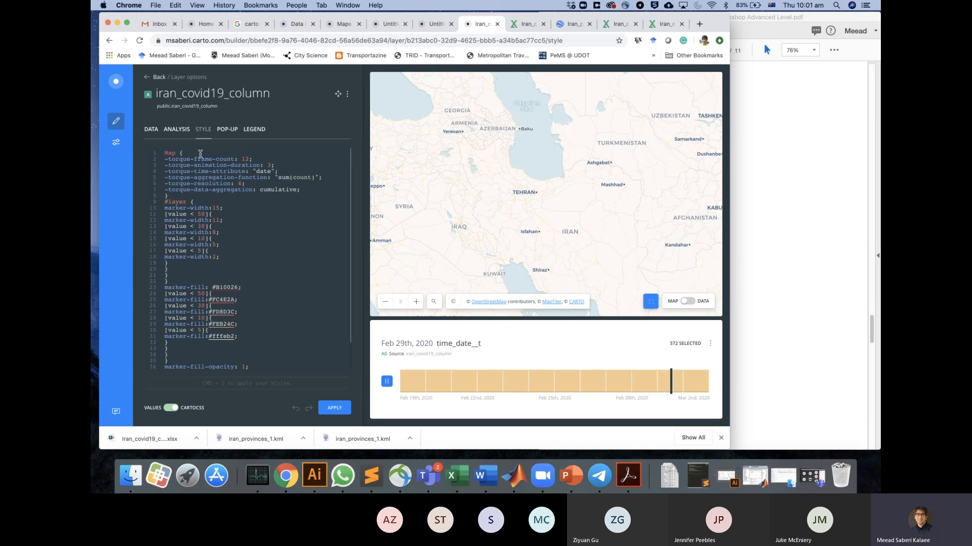
Consult the workshop PDF for the expected animated map and the recommended CSS video, and return to the CartoCSS code.
{"action": "left_click", "coordinate": [748, 211]}
{"action": "scroll", "coordinate": [709, 286], "scroll_direction": "down", "scroll_amount": 5}
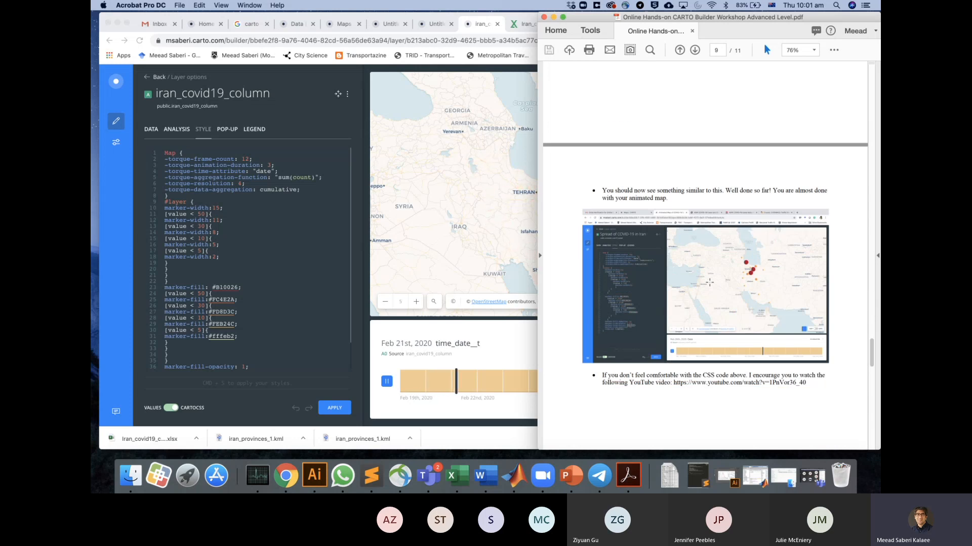
{"action": "scroll", "coordinate": [709, 283], "scroll_direction": "down", "scroll_amount": 2}
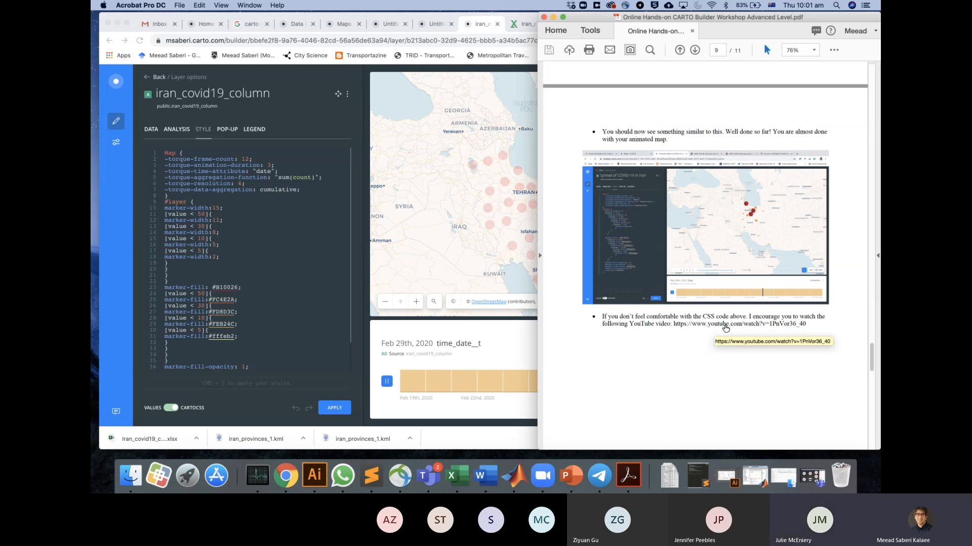
{"action": "left_click", "coordinate": [252, 222]}
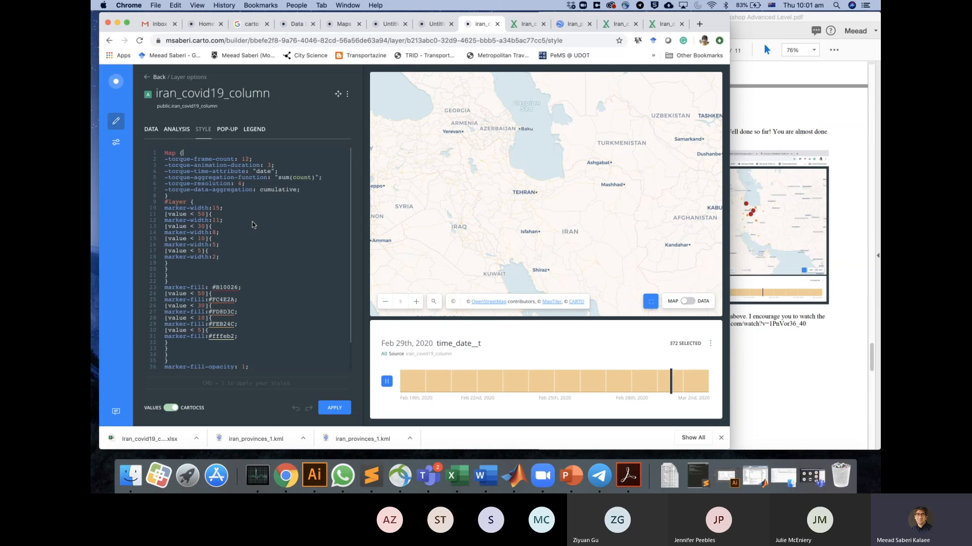
{"action": "left_click", "coordinate": [755, 96]}
{"action": "scroll", "coordinate": [755, 96], "scroll_direction": "up", "scroll_amount": 10}
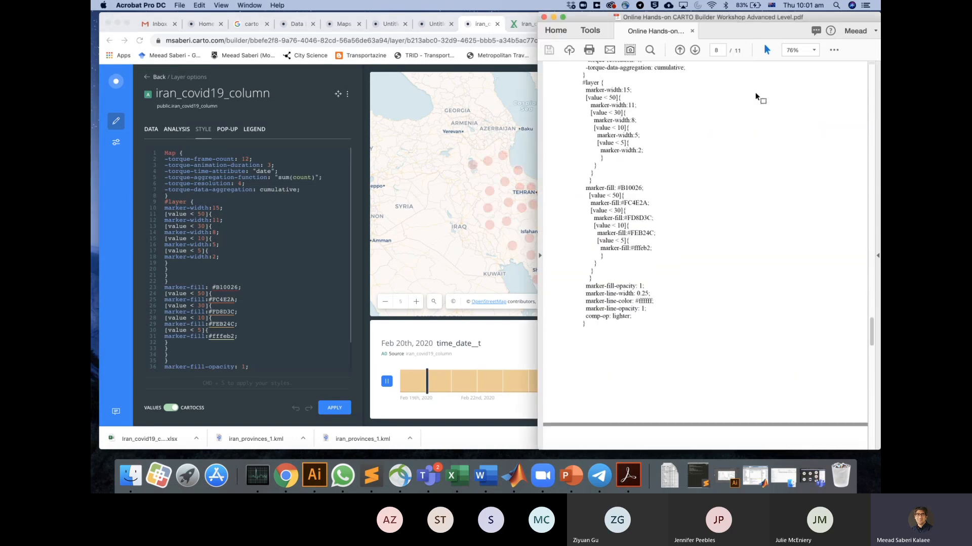
{"action": "scroll", "coordinate": [755, 92], "scroll_direction": "up", "scroll_amount": 5}
{"action": "left_click", "coordinate": [243, 209]}
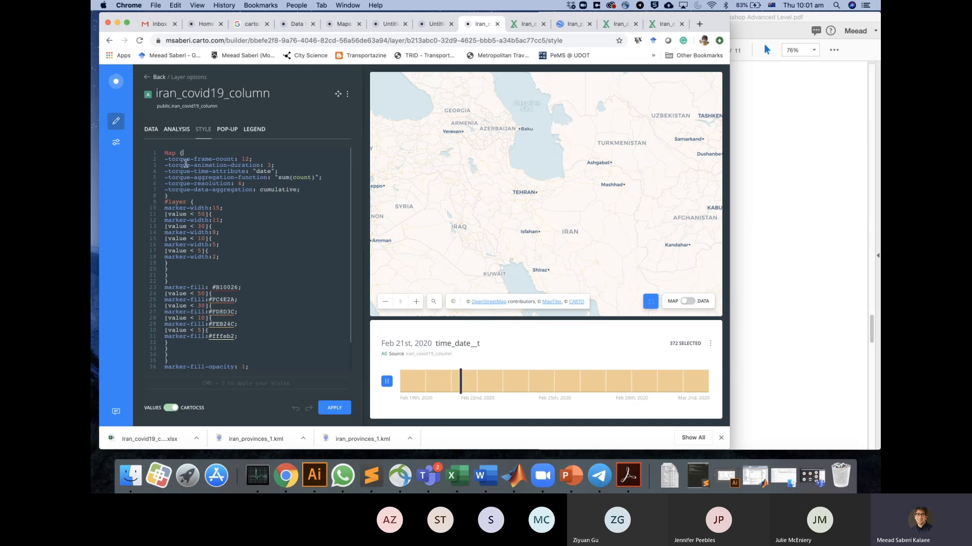
Review the torque settings in the CartoCSS Map block, especially the frame count and time attribute.
{"action": "left_click_drag", "start_coordinate": [170, 161], "coordinate": [304, 190]}
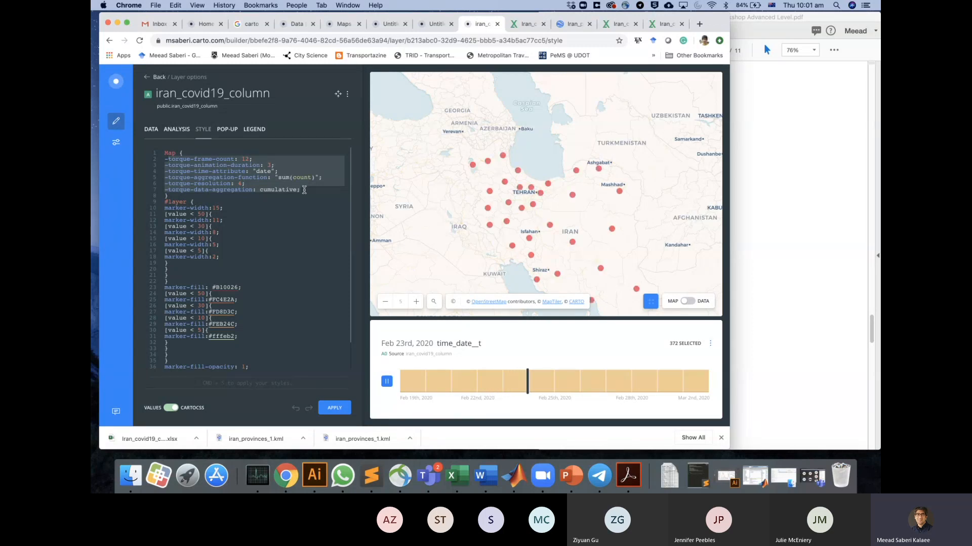
{"action": "left_click", "coordinate": [251, 162]}
{"action": "double_click", "coordinate": [242, 159]}
{"action": "left_click_drag", "start_coordinate": [252, 160], "coordinate": [165, 160]}
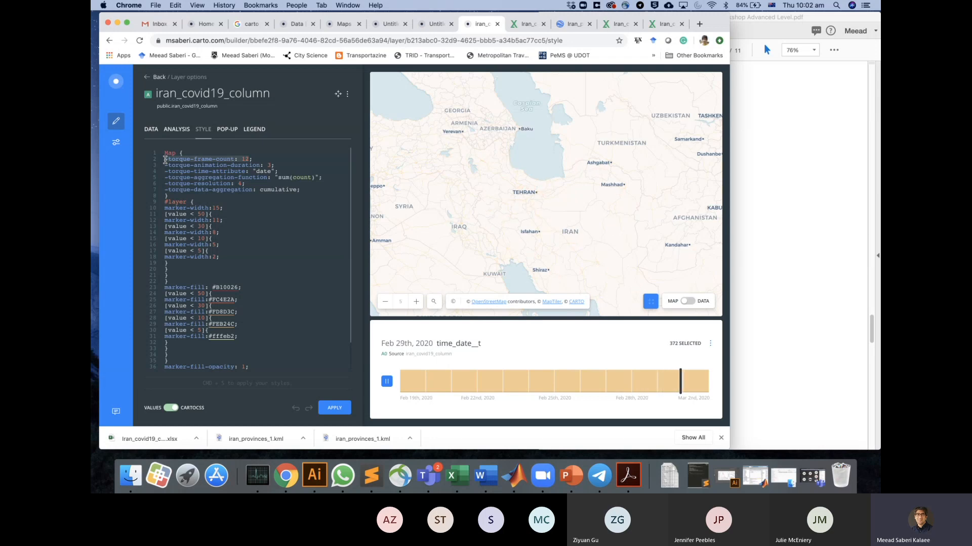
{"action": "left_click", "coordinate": [251, 159]}
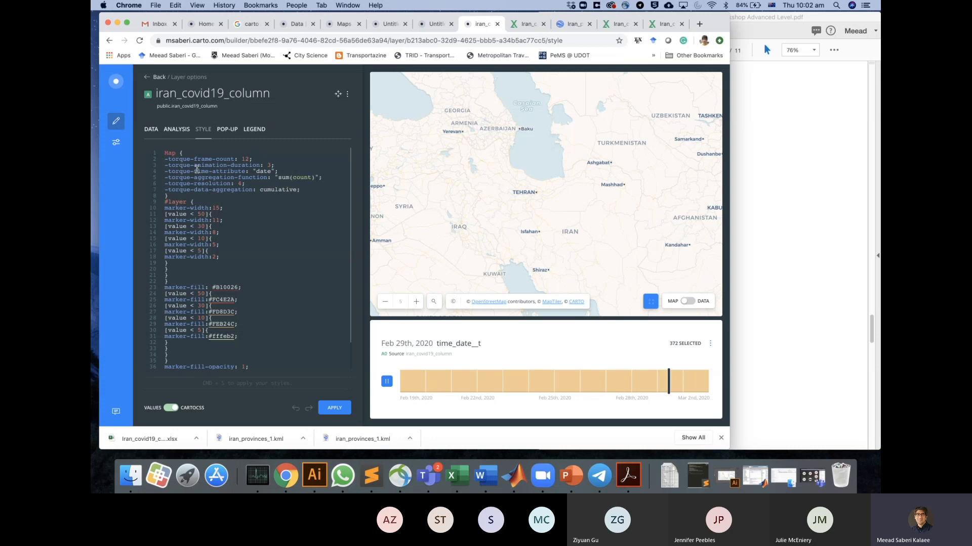
{"action": "left_click_drag", "start_coordinate": [195, 171], "coordinate": [257, 173]}
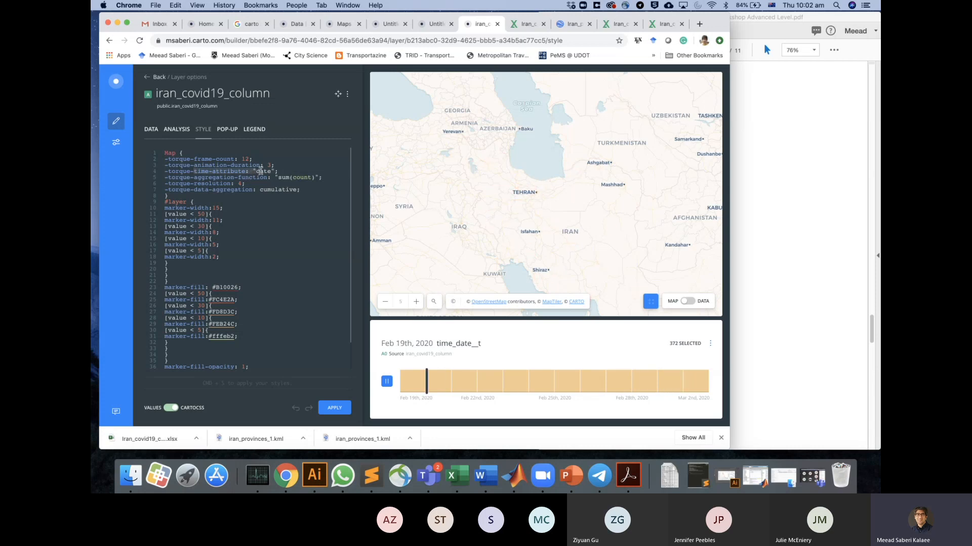
{"action": "left_click", "coordinate": [259, 172]}
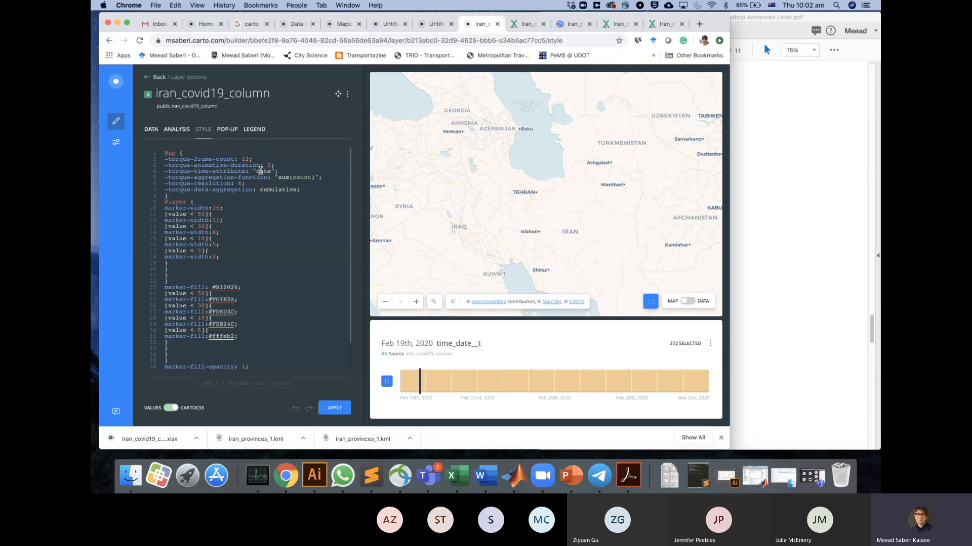
Examine the torque aggregation function and data aggregation settings in the CartoCSS Map block.
{"action": "left_click_drag", "start_coordinate": [193, 177], "coordinate": [314, 180]}
{"action": "key", "text": "super+a"}
{"action": "key", "text": "super+c"}
{"action": "left_click", "coordinate": [282, 339]}
{"action": "left_click_drag", "start_coordinate": [261, 189], "coordinate": [167, 193]}
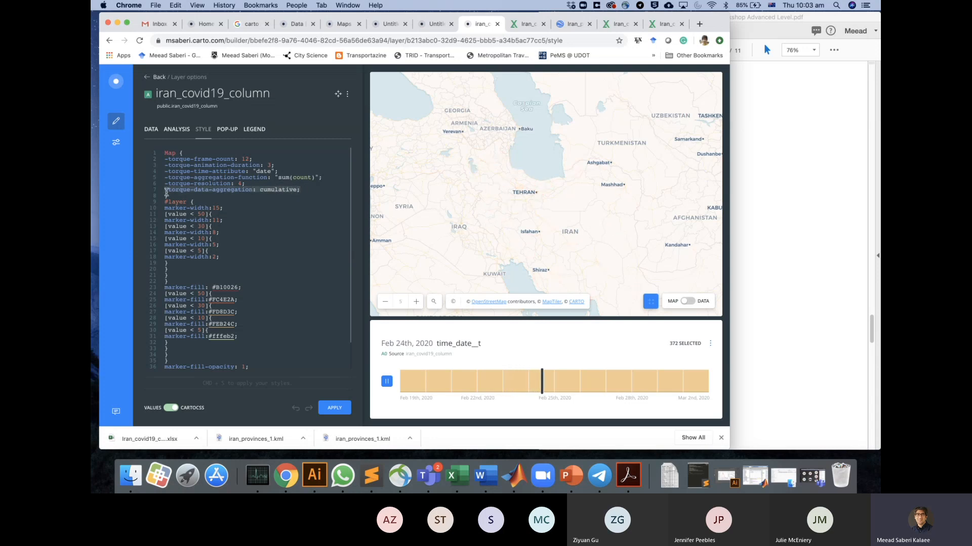
{"action": "double_click", "coordinate": [216, 191]}
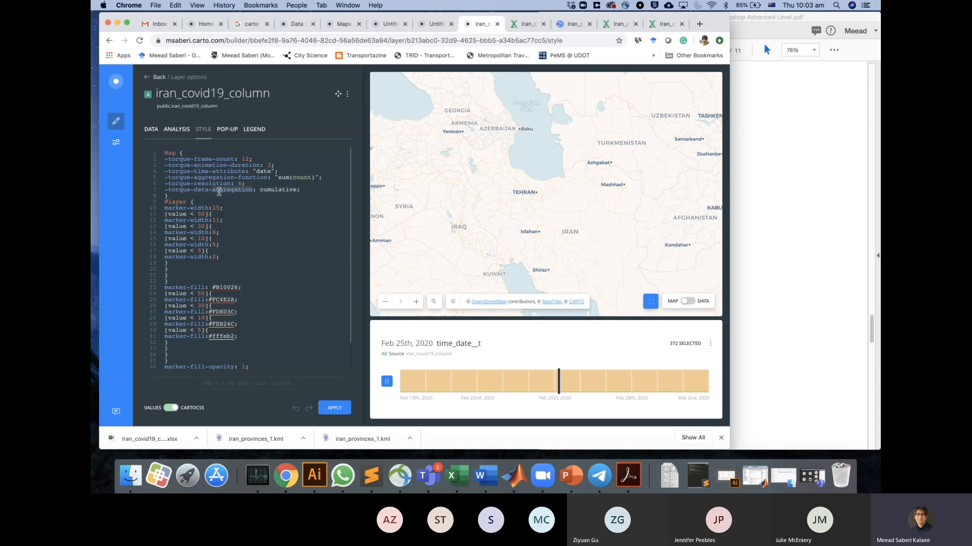
{"action": "left_click", "coordinate": [268, 191]}
Examine the #layer marker-width rules and the case-count thresholds that control each marker size.
{"action": "left_click_drag", "start_coordinate": [164, 257], "coordinate": [162, 203]}
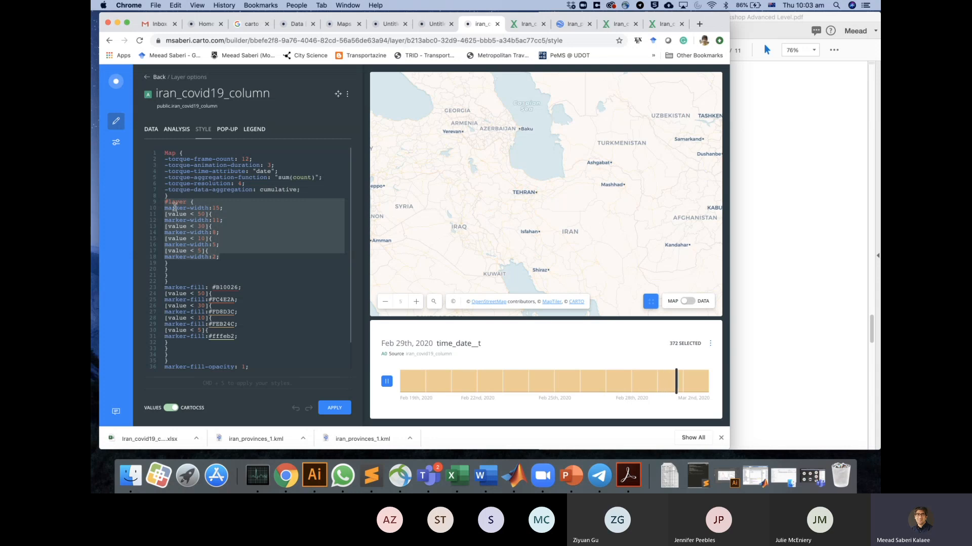
{"action": "left_click", "coordinate": [172, 208]}
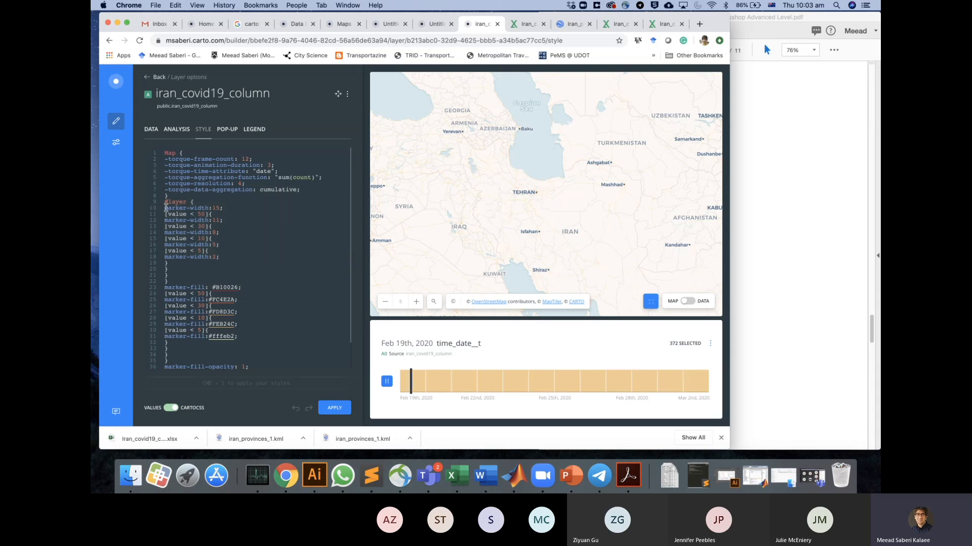
{"action": "left_click_drag", "start_coordinate": [165, 207], "coordinate": [228, 255]}
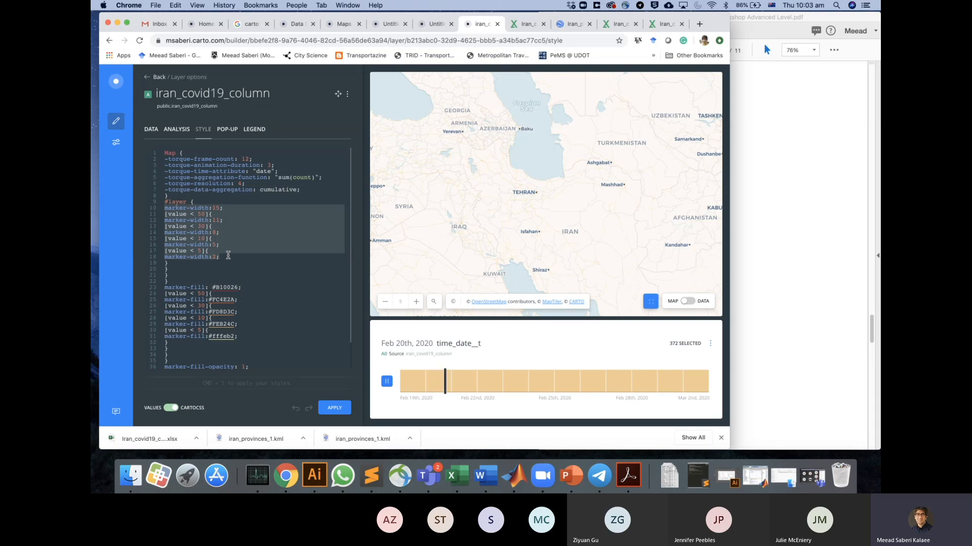
{"action": "left_click_drag", "start_coordinate": [228, 255], "coordinate": [166, 207]}
{"action": "left_click", "coordinate": [181, 215]}
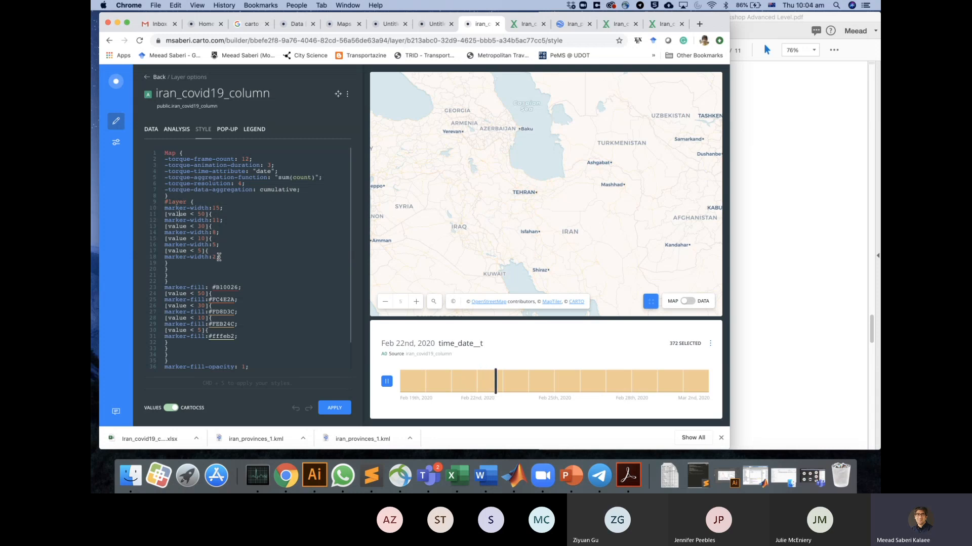
{"action": "left_click_drag", "start_coordinate": [219, 257], "coordinate": [161, 251]}
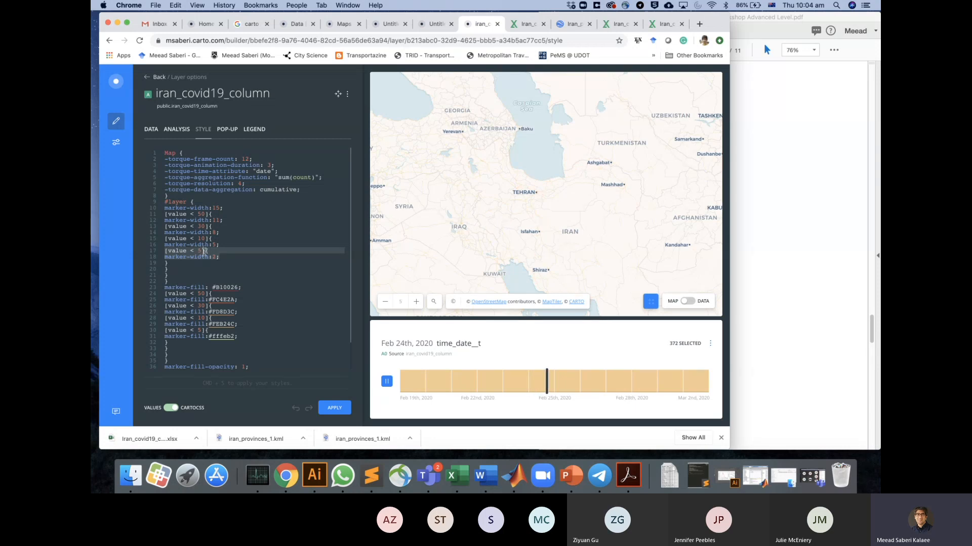
{"action": "left_click", "coordinate": [217, 257]}
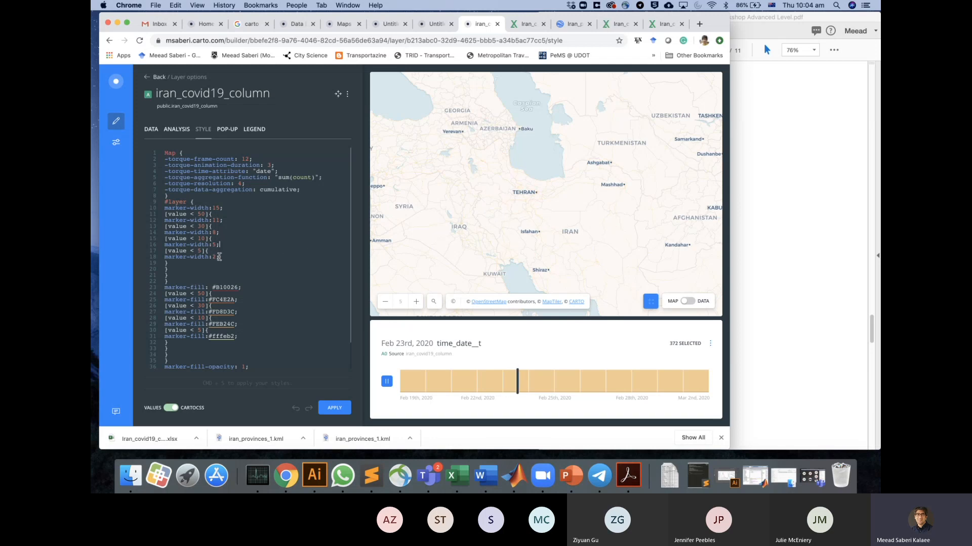
{"action": "left_click", "coordinate": [169, 250]}
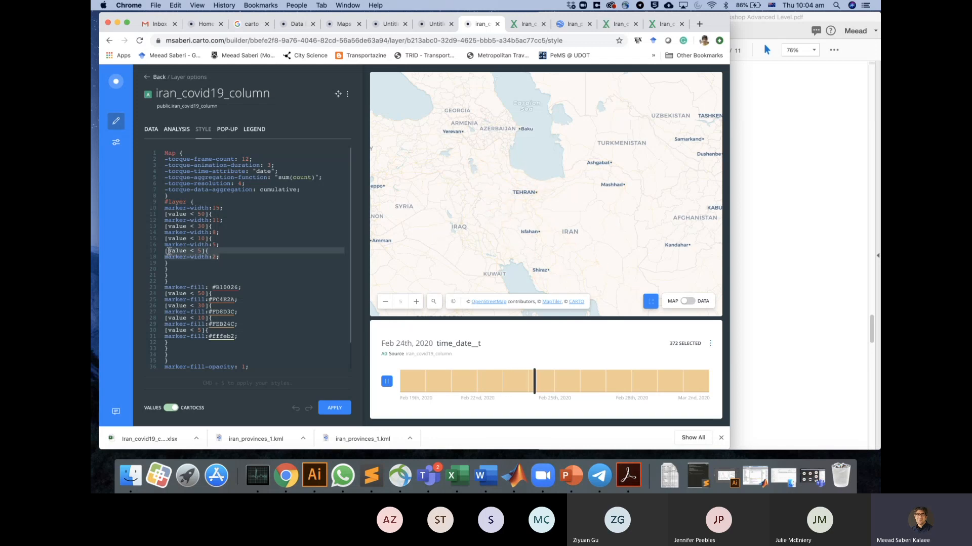
{"action": "left_click_drag", "start_coordinate": [170, 250], "coordinate": [166, 208]}
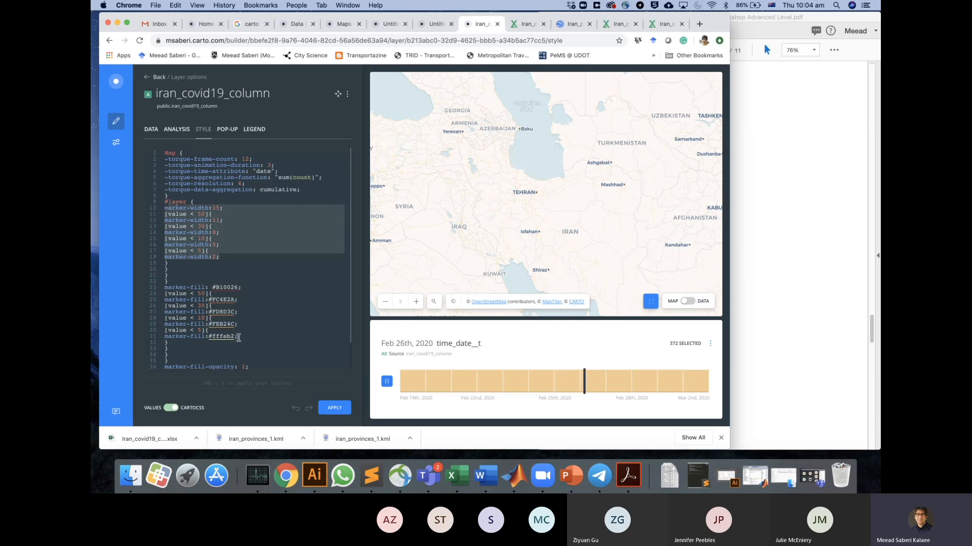
Examine the marker-fill rules in the #layer block and the value thresholds of 50, 30, 10 and 5 that control them.
{"action": "left_click_drag", "start_coordinate": [239, 337], "coordinate": [163, 288]}
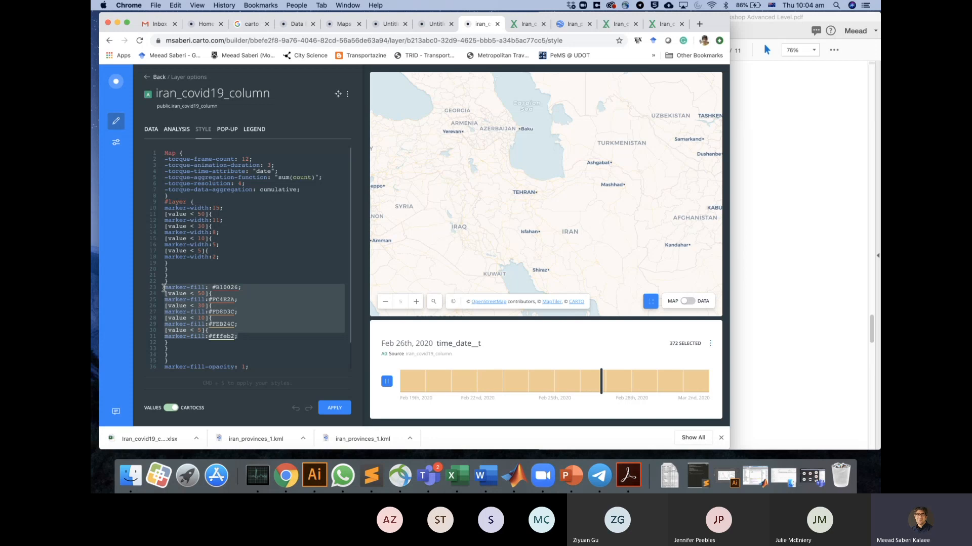
{"action": "scroll", "coordinate": [226, 298], "scroll_direction": "down", "scroll_amount": 2}
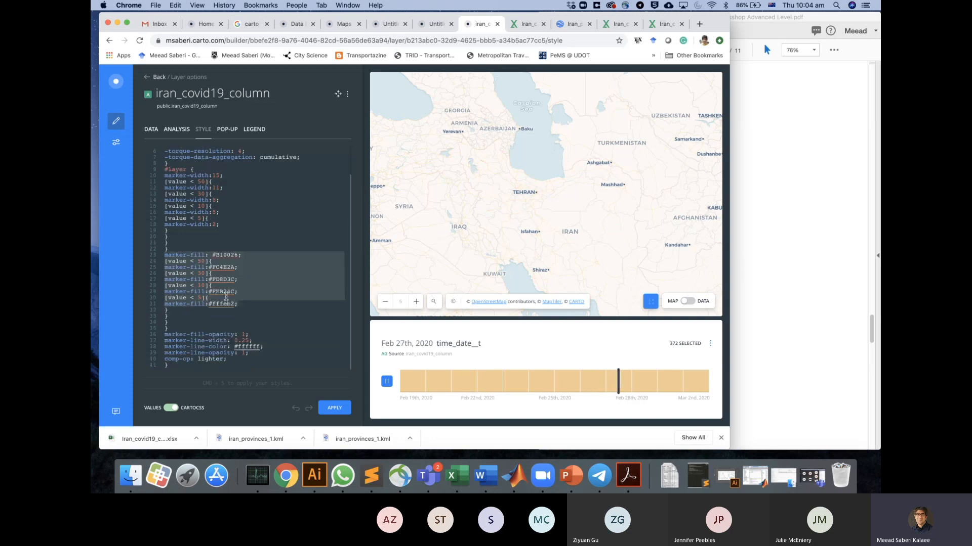
{"action": "left_click", "coordinate": [226, 297]}
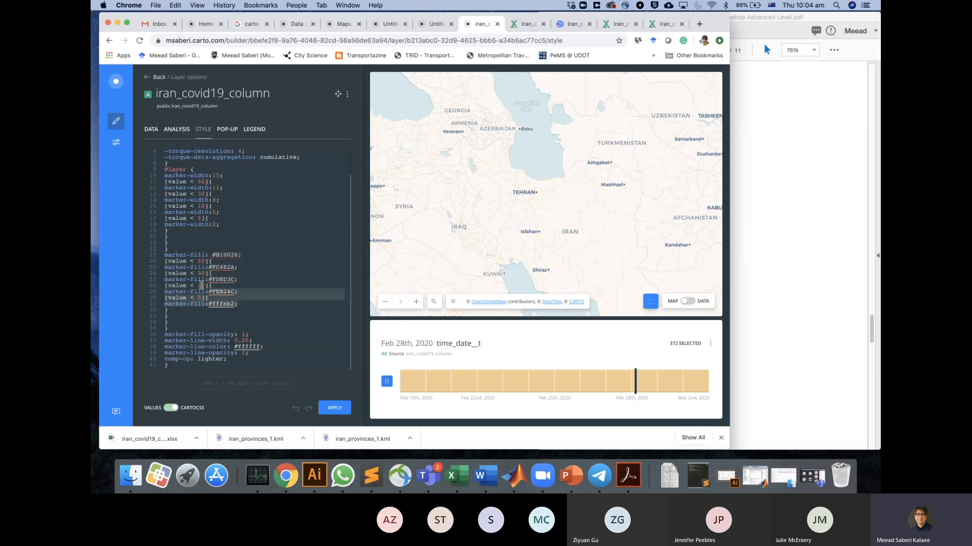
{"action": "left_click_drag", "start_coordinate": [201, 286], "coordinate": [163, 256]}
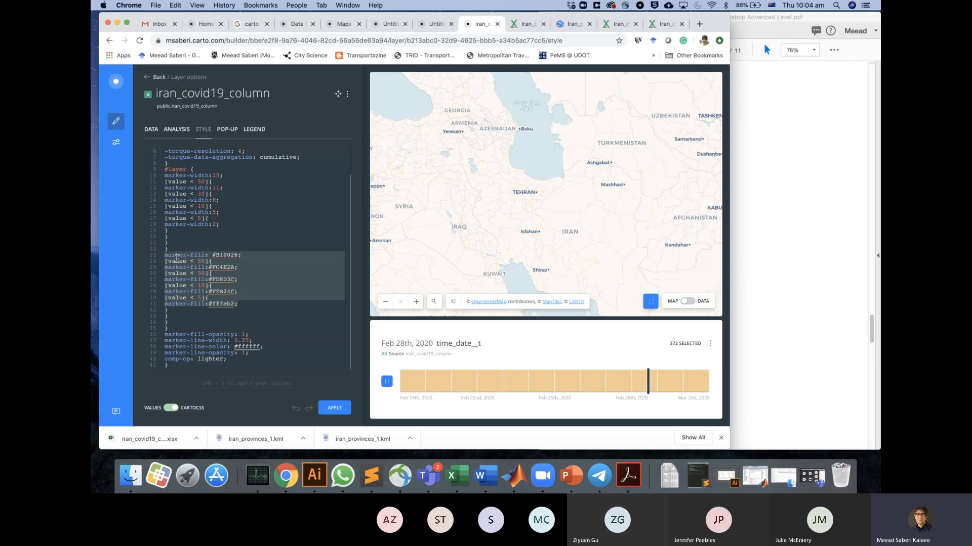
{"action": "left_click", "coordinate": [202, 261]}
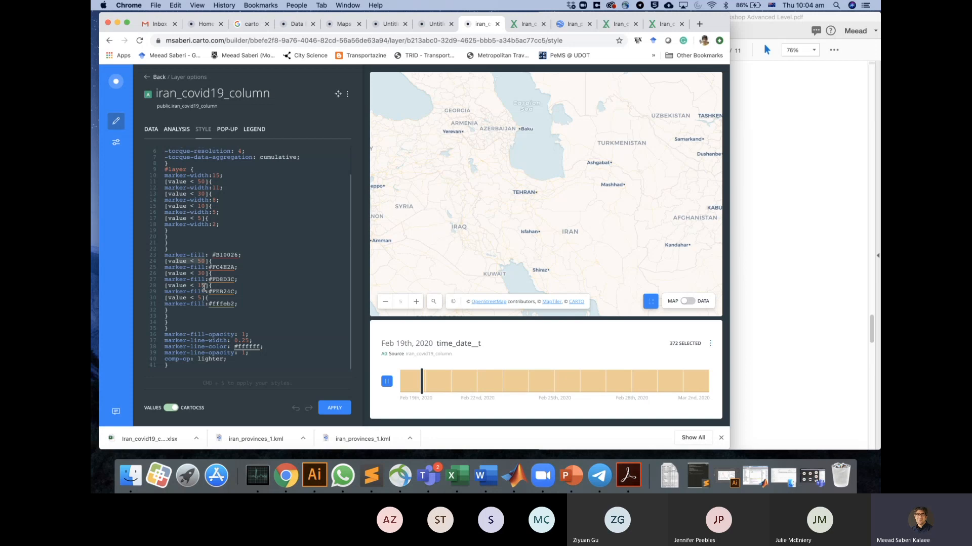
Inspect the colour swatches behind the #B10026 and #fffeb2 marker fills without changing them, and review the fill block.
{"action": "left_click", "coordinate": [221, 255]}
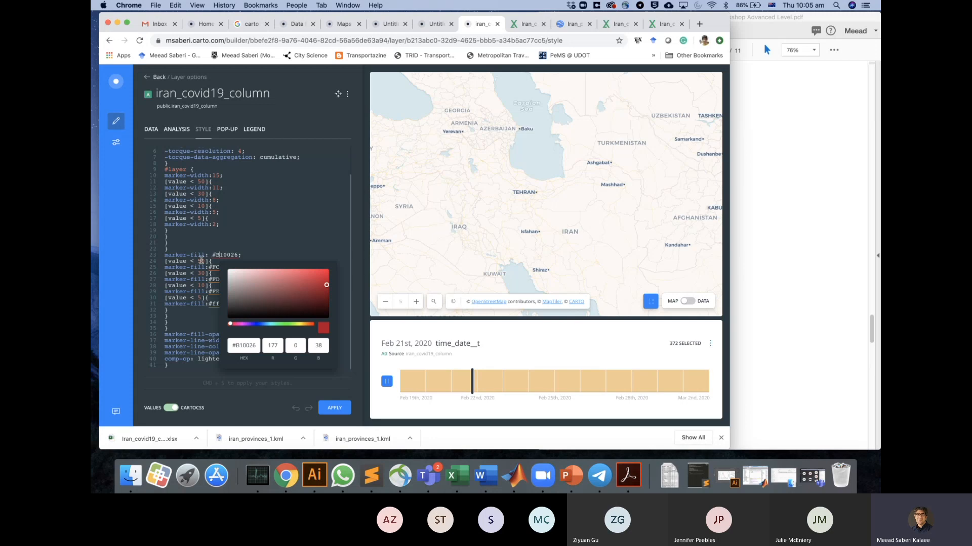
{"action": "left_click", "coordinate": [270, 250]}
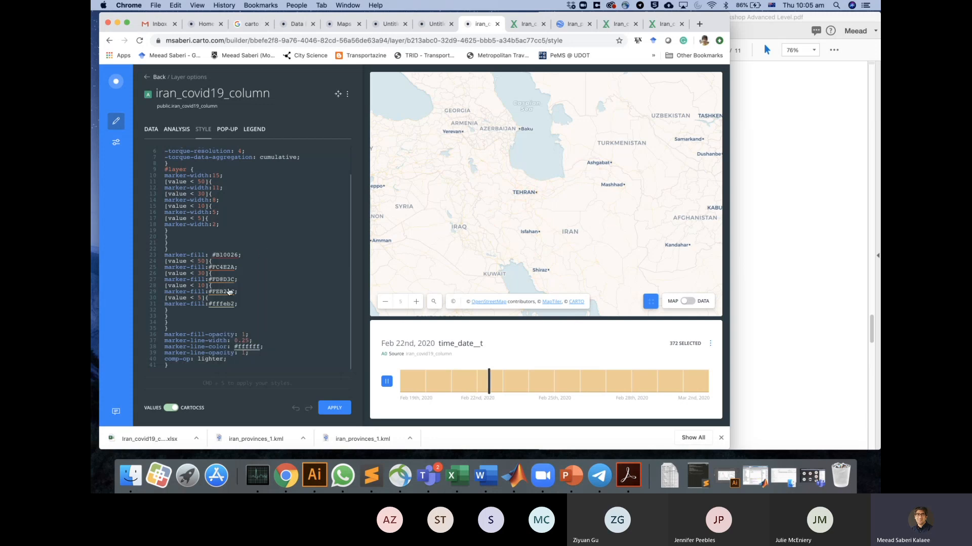
{"action": "left_click", "coordinate": [221, 304]}
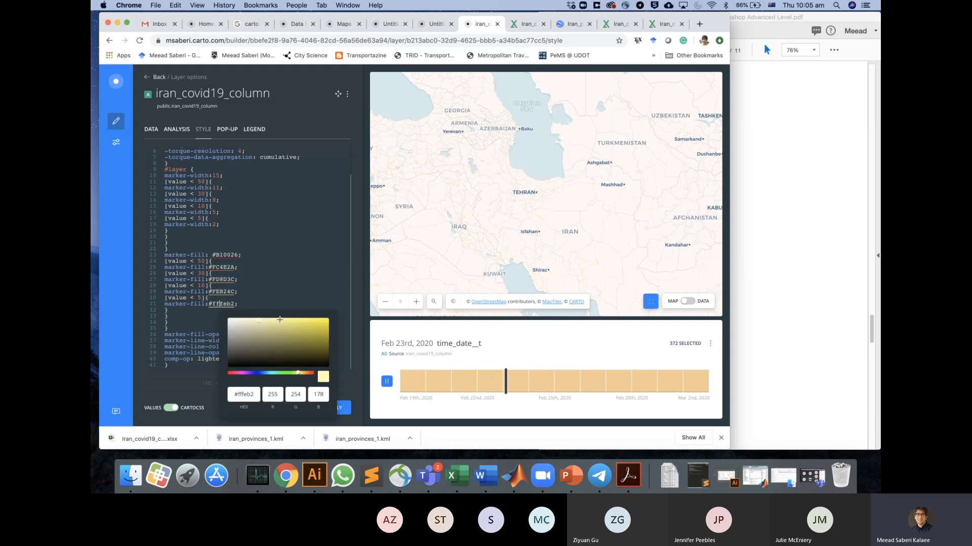
{"action": "left_click", "coordinate": [266, 301]}
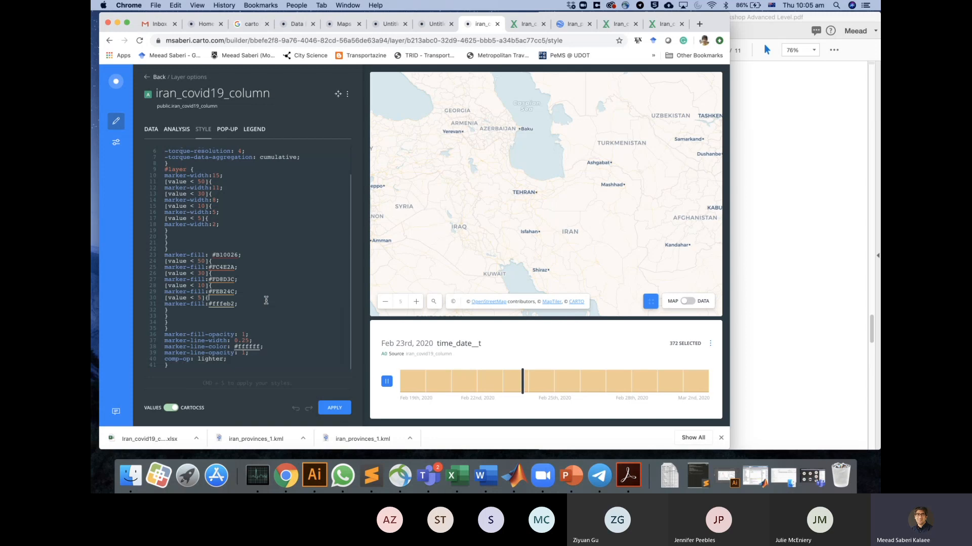
{"action": "left_click_drag", "start_coordinate": [243, 306], "coordinate": [162, 255]}
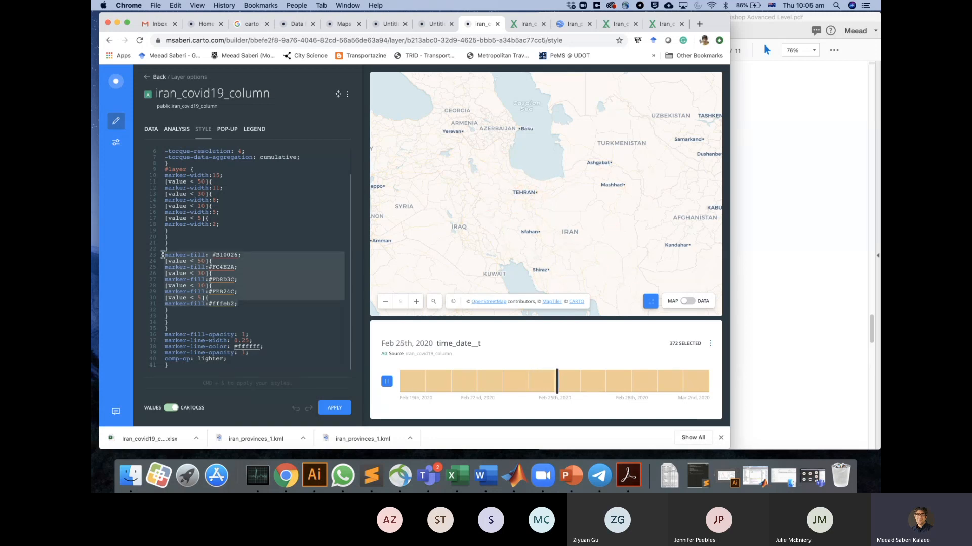
{"action": "left_click", "coordinate": [181, 249]}
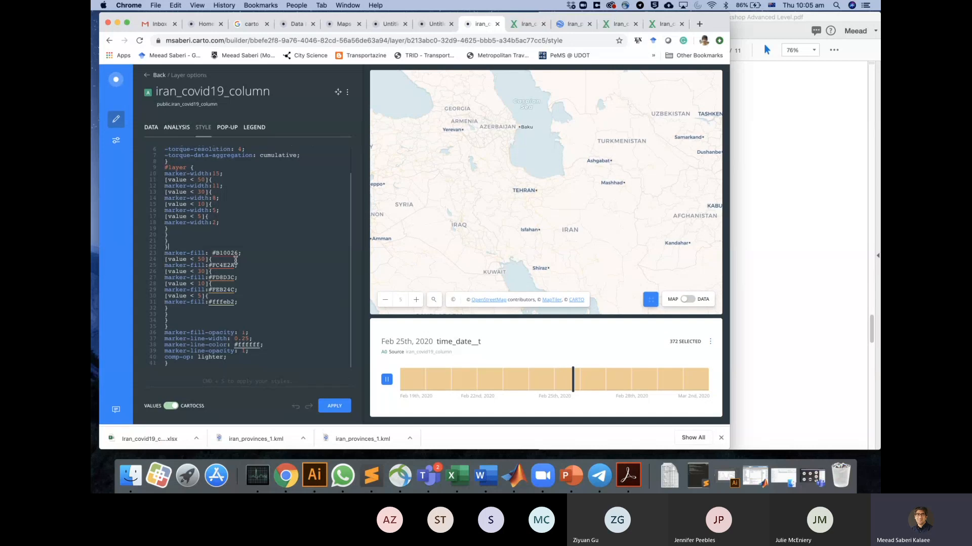
Review the closing CartoCSS lines for marker fill opacity, outline width, outline colour, outline opacity and comp-op.
{"action": "left_click_drag", "start_coordinate": [233, 360], "coordinate": [164, 335]}
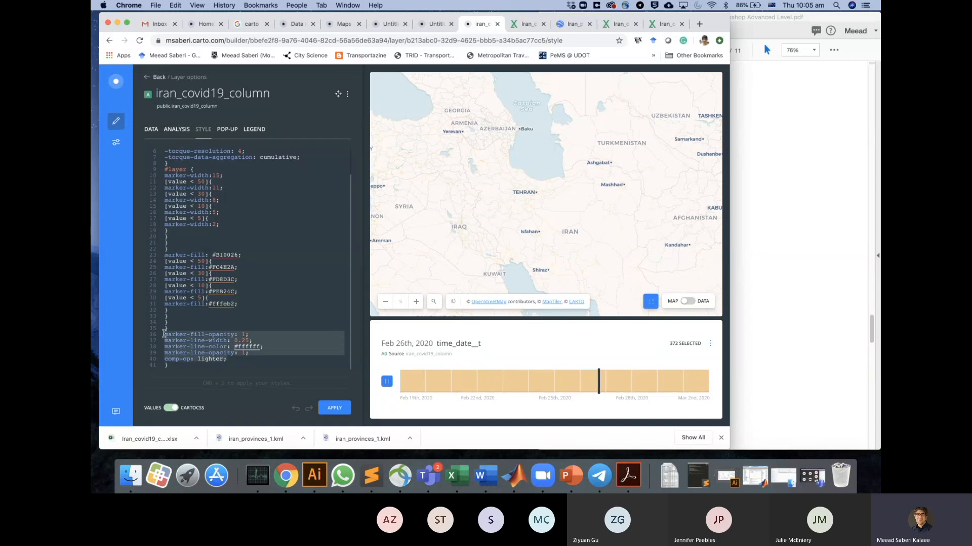
{"action": "left_click", "coordinate": [245, 334]}
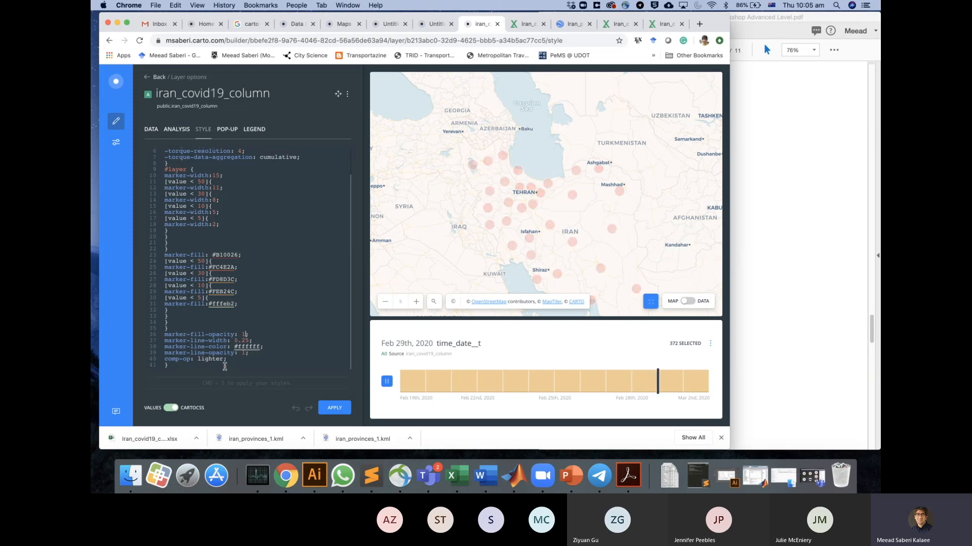
{"action": "left_click_drag", "start_coordinate": [231, 364], "coordinate": [169, 335]}
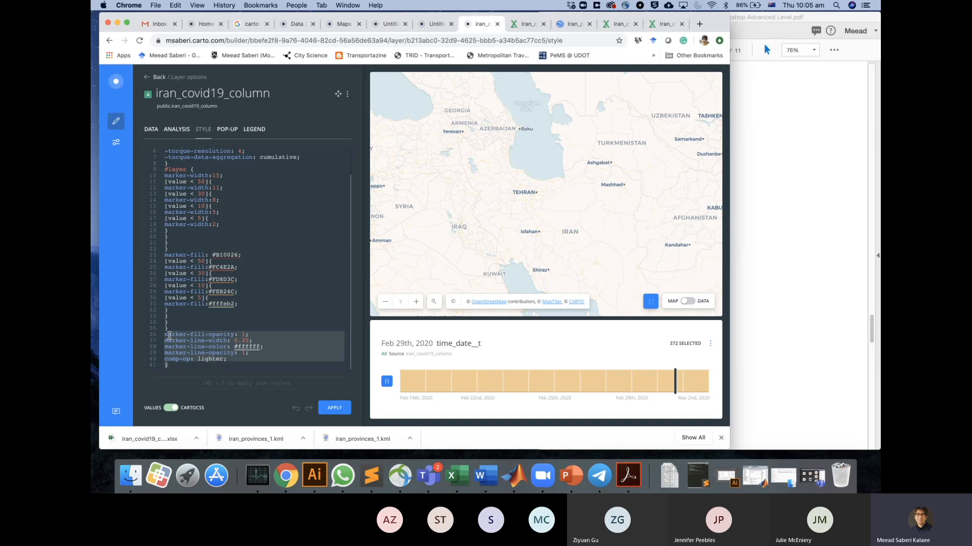
Look over the #layer and torque code once more, apply the CartoCSS to the map and return to the values view.
{"action": "left_click_drag", "start_coordinate": [243, 303], "coordinate": [160, 169]}
{"action": "scroll", "coordinate": [295, 178], "scroll_direction": "up", "scroll_amount": 2}
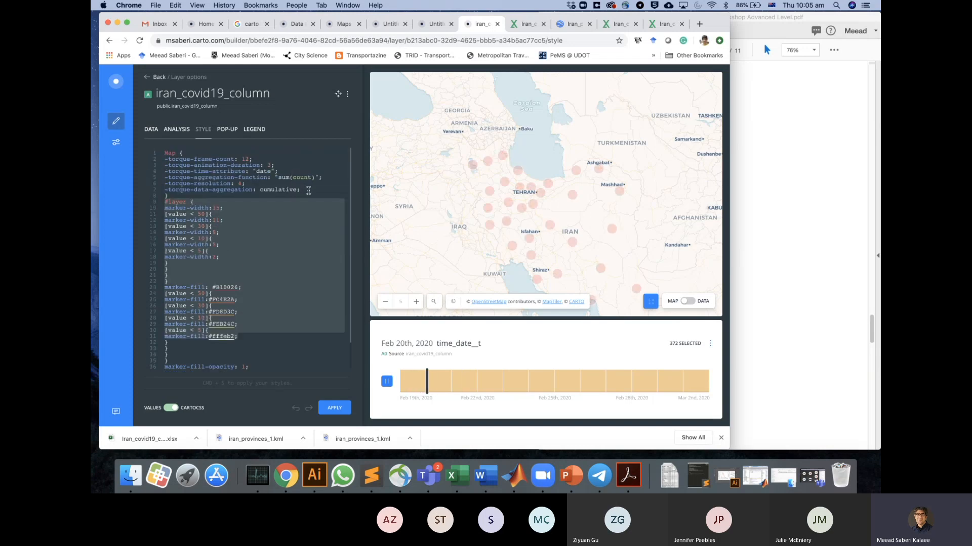
{"action": "left_click_drag", "start_coordinate": [307, 191], "coordinate": [189, 174]}
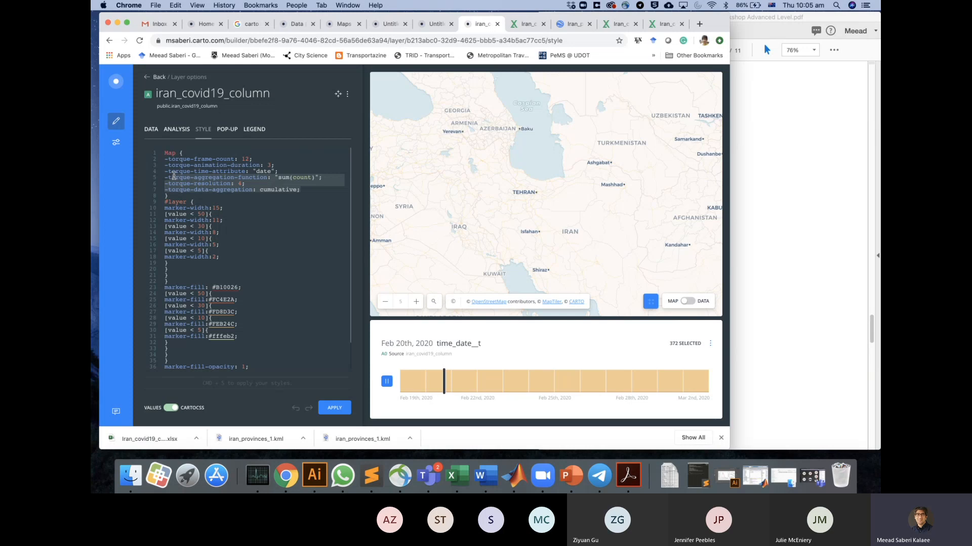
{"action": "left_click", "coordinate": [235, 192]}
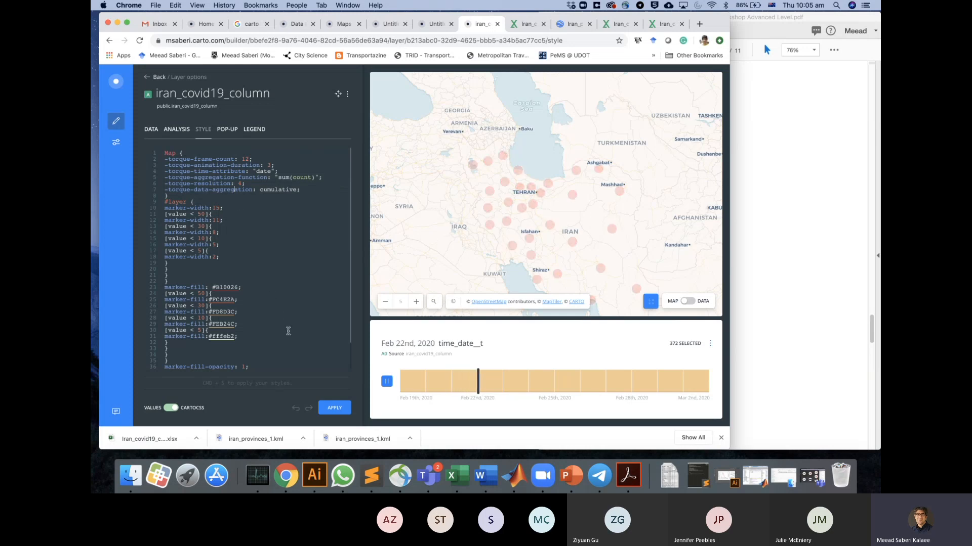
{"action": "left_click", "coordinate": [336, 413]}
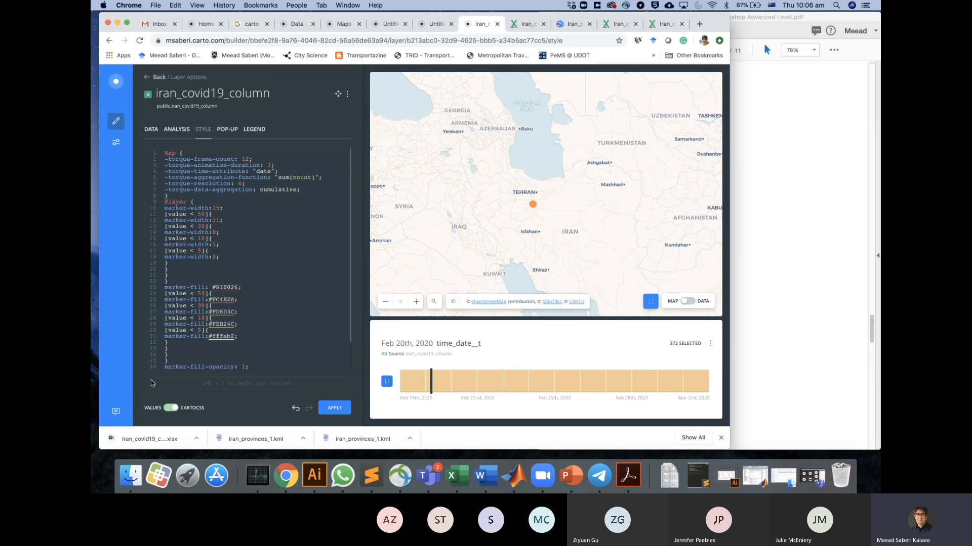
{"action": "left_click", "coordinate": [169, 408]}
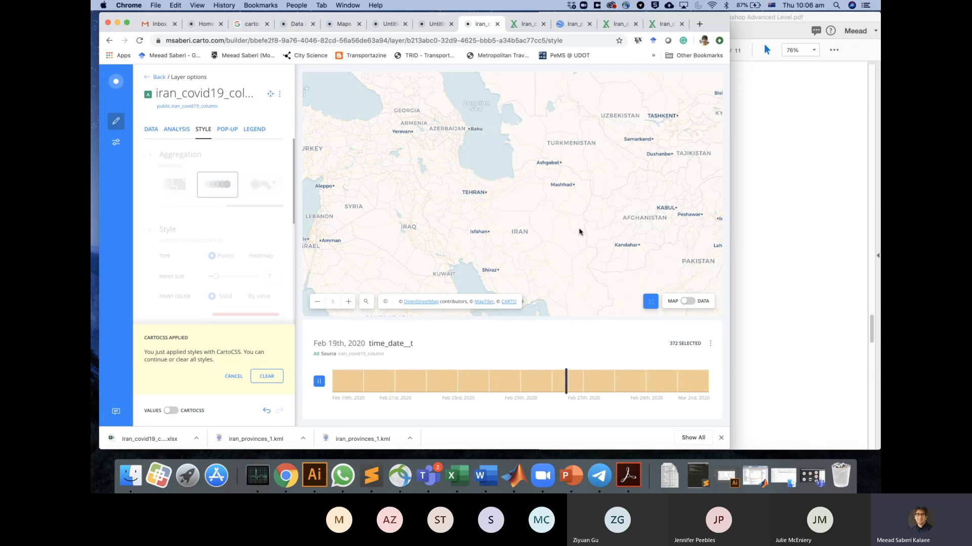
Consult the workshop PDF for the legend instructions and their HTML code, and return to the CARTO map.
{"action": "left_click", "coordinate": [778, 180]}
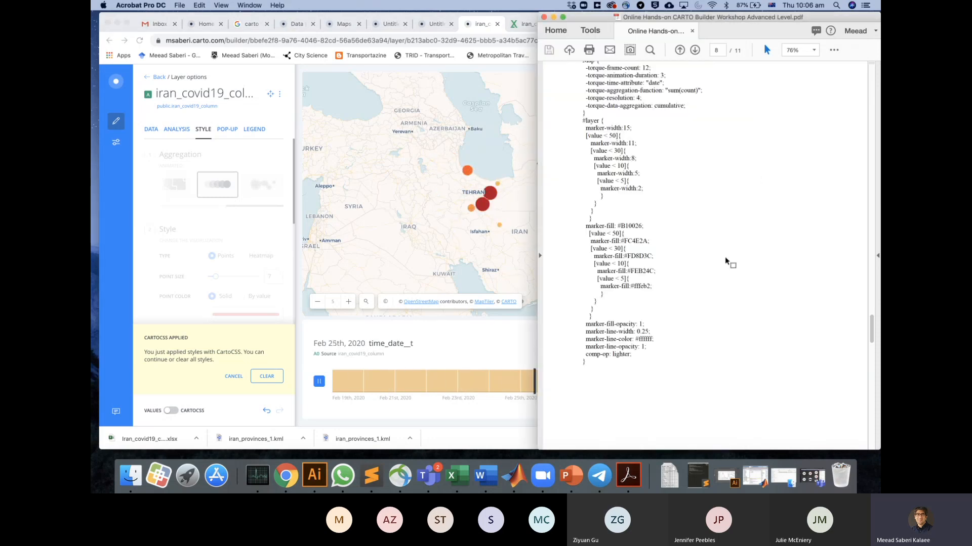
{"action": "scroll", "coordinate": [724, 258], "scroll_direction": "down", "scroll_amount": 3}
{"action": "scroll", "coordinate": [725, 259], "scroll_direction": "down", "scroll_amount": 10}
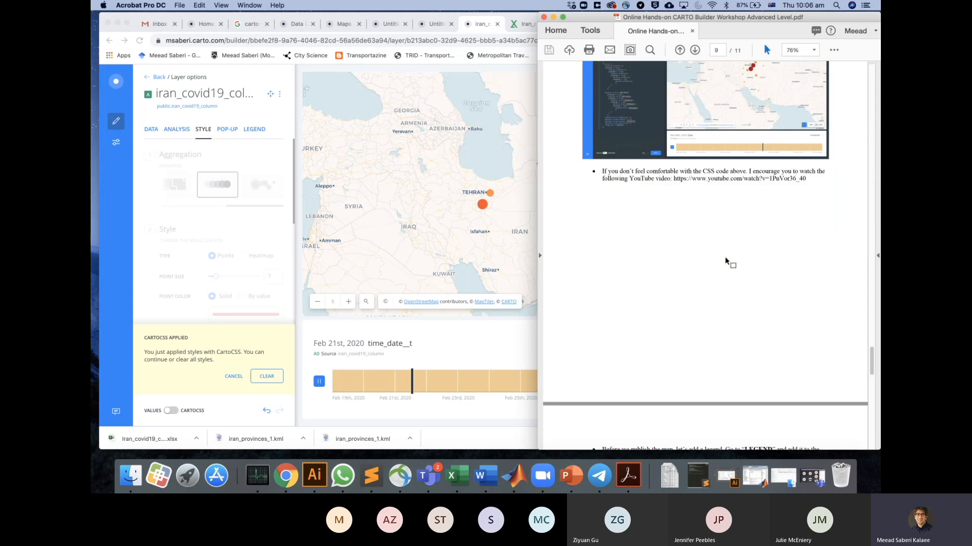
{"action": "scroll", "coordinate": [724, 261], "scroll_direction": "down", "scroll_amount": 3}
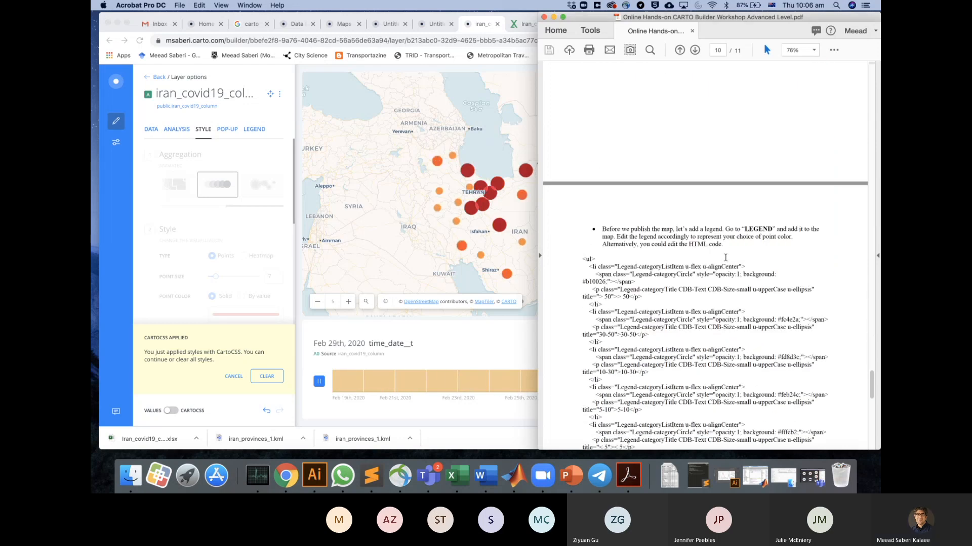
{"action": "scroll", "coordinate": [725, 258], "scroll_direction": "down", "scroll_amount": 3}
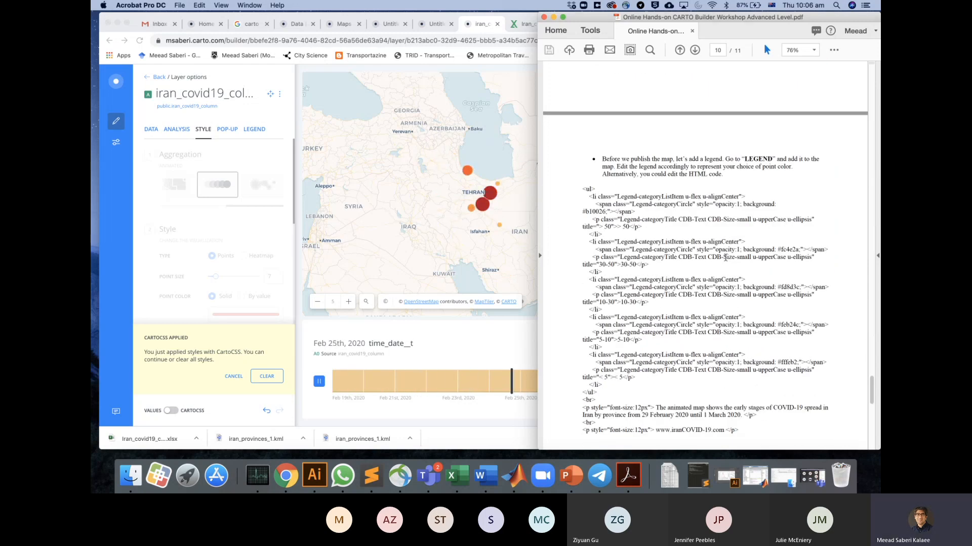
{"action": "left_click", "coordinate": [390, 249]}
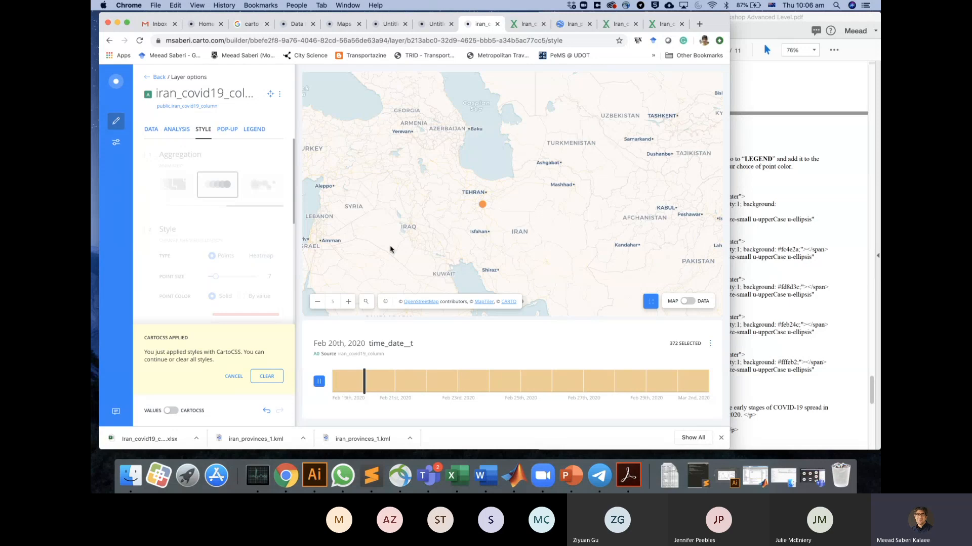
Add a custom colour legend to the iran_covid19_column layer and enable its title as "By Color".
{"action": "left_click", "coordinate": [256, 129]}
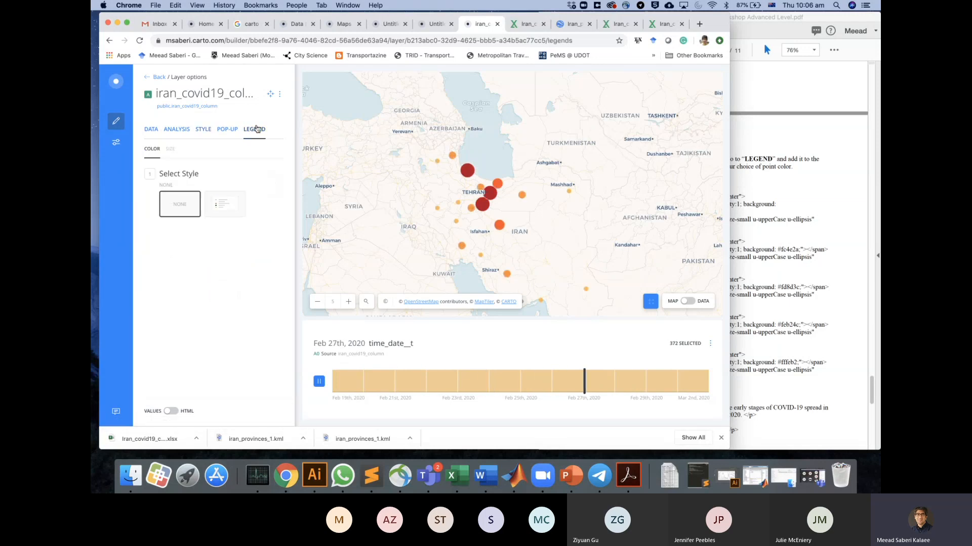
{"action": "left_click", "coordinate": [222, 203]}
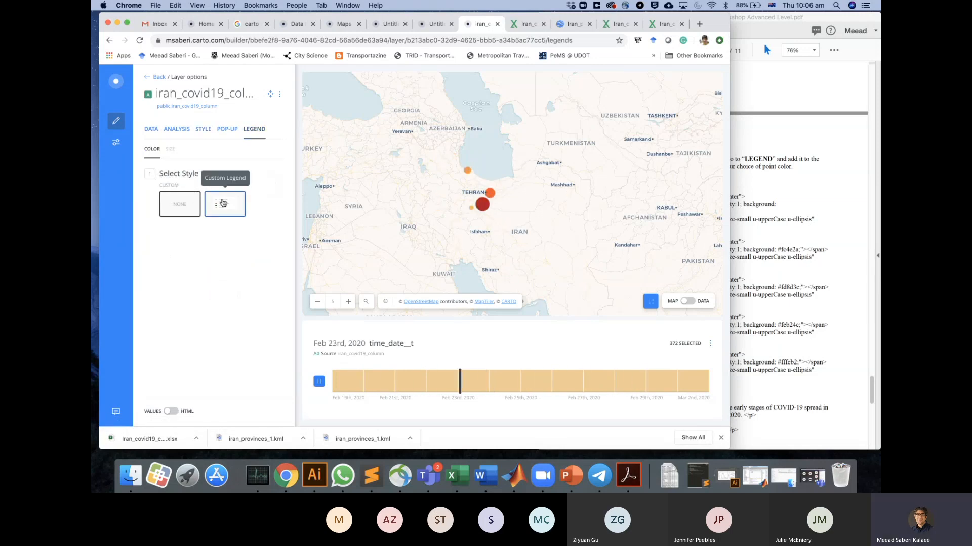
{"action": "left_click", "coordinate": [209, 211]}
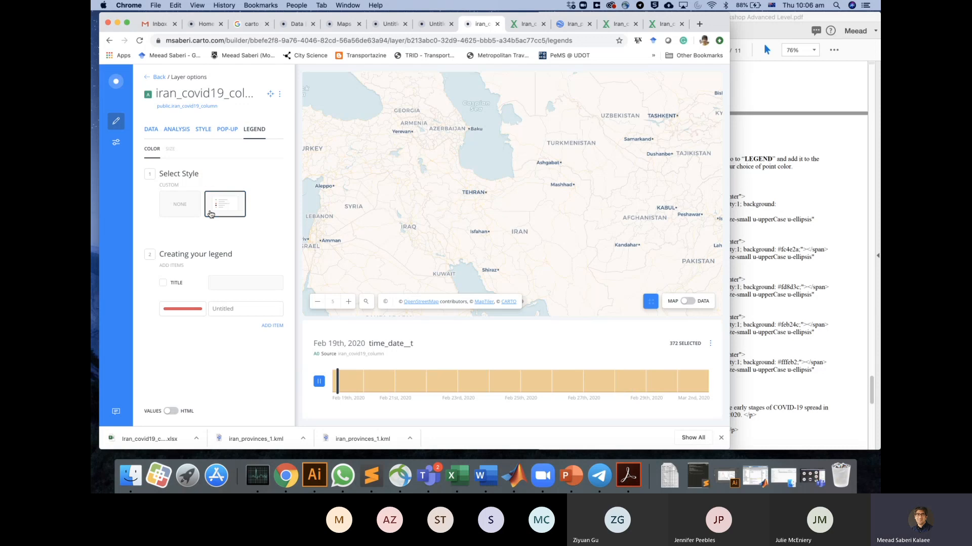
{"action": "left_click", "coordinate": [176, 283]}
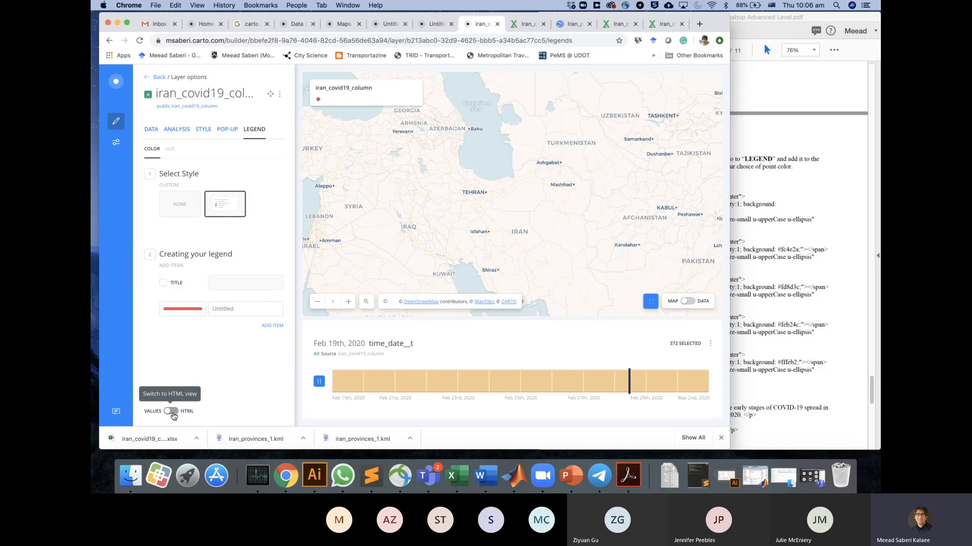
{"action": "left_click", "coordinate": [162, 283]}
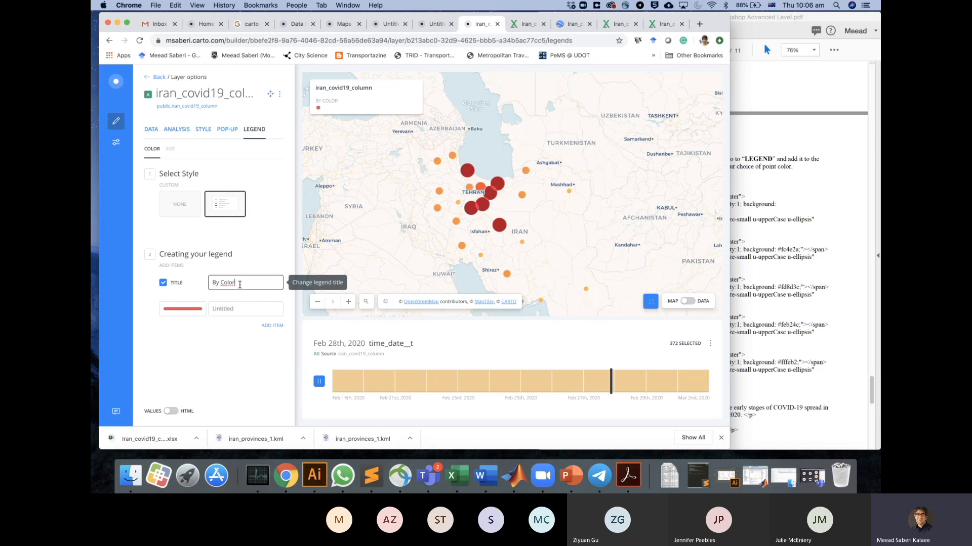
{"action": "left_click_drag", "start_coordinate": [240, 283], "coordinate": [203, 287]}
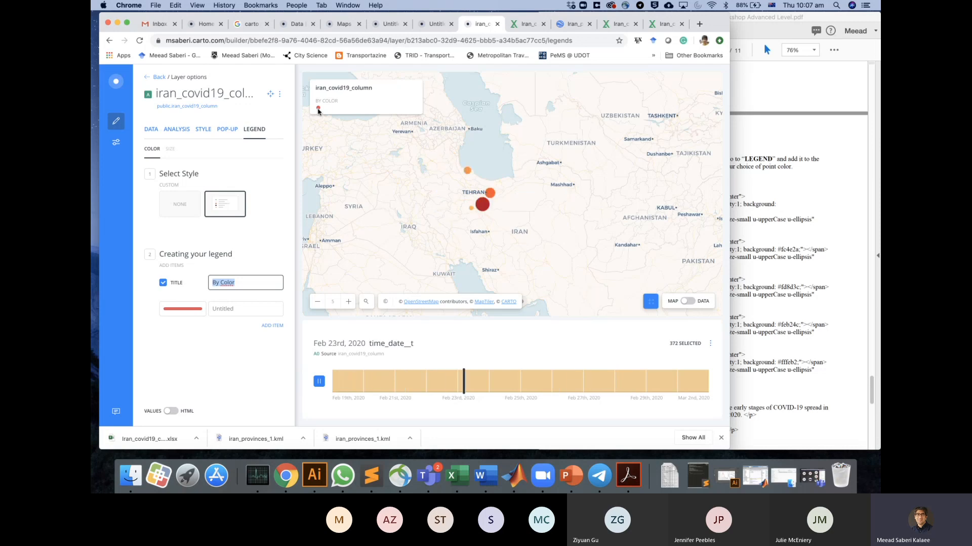
{"action": "left_click", "coordinate": [230, 307]}
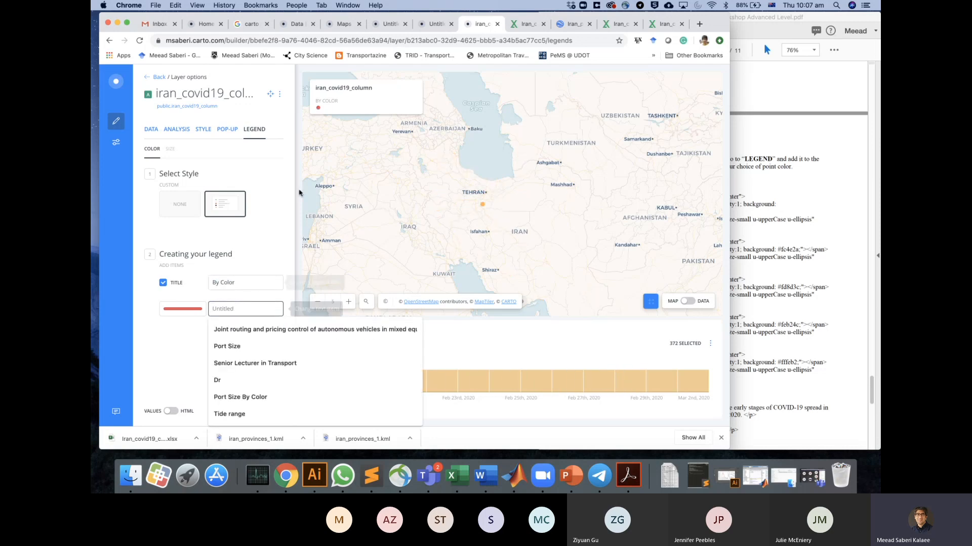
{"action": "left_click", "coordinate": [325, 110]}
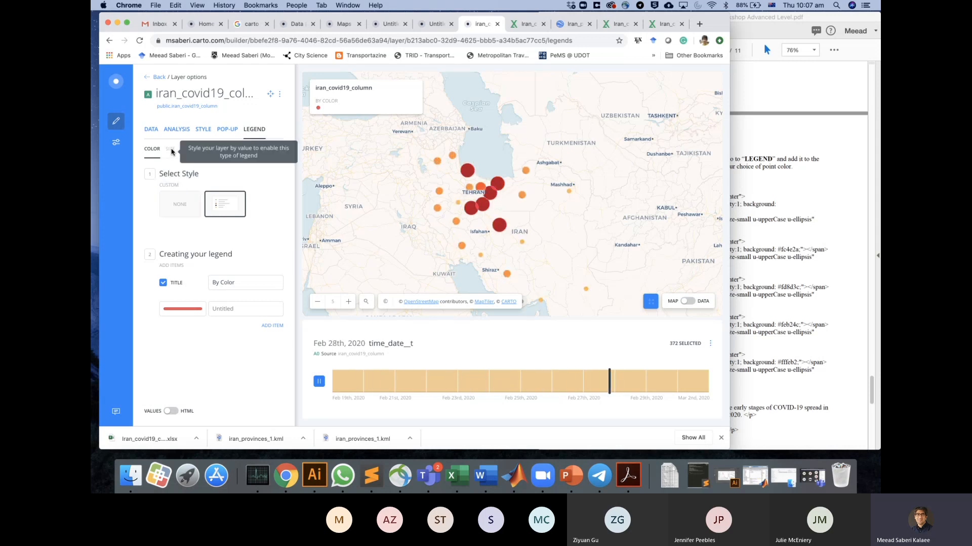
Switch the colour legend to its HTML view and examine the default list code.
{"action": "left_click", "coordinate": [171, 412]}
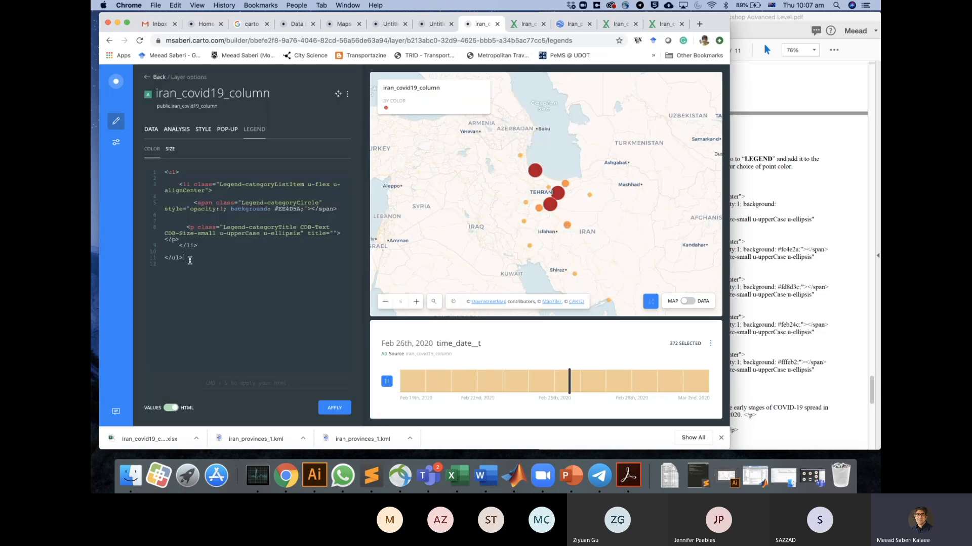
{"action": "left_click_drag", "start_coordinate": [190, 261], "coordinate": [205, 173]}
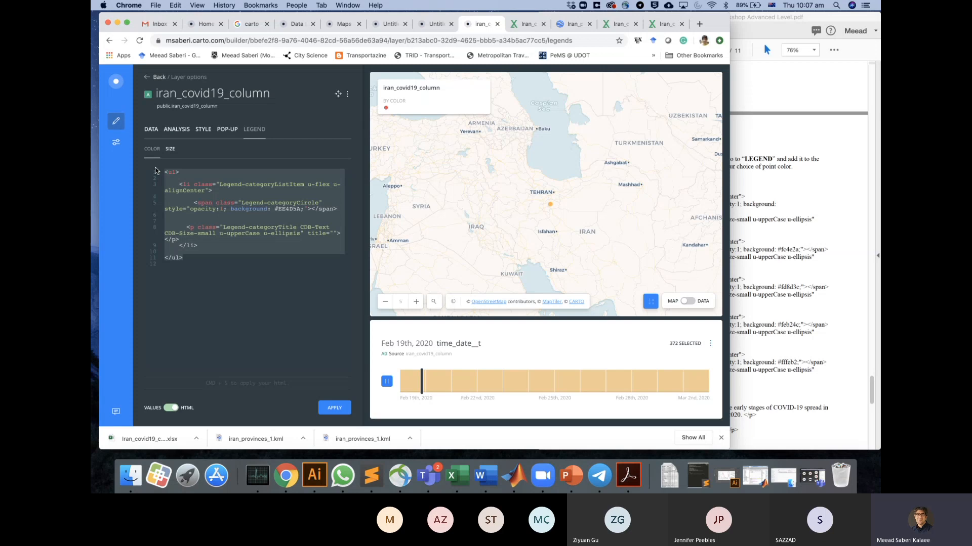
{"action": "left_click", "coordinate": [206, 172]}
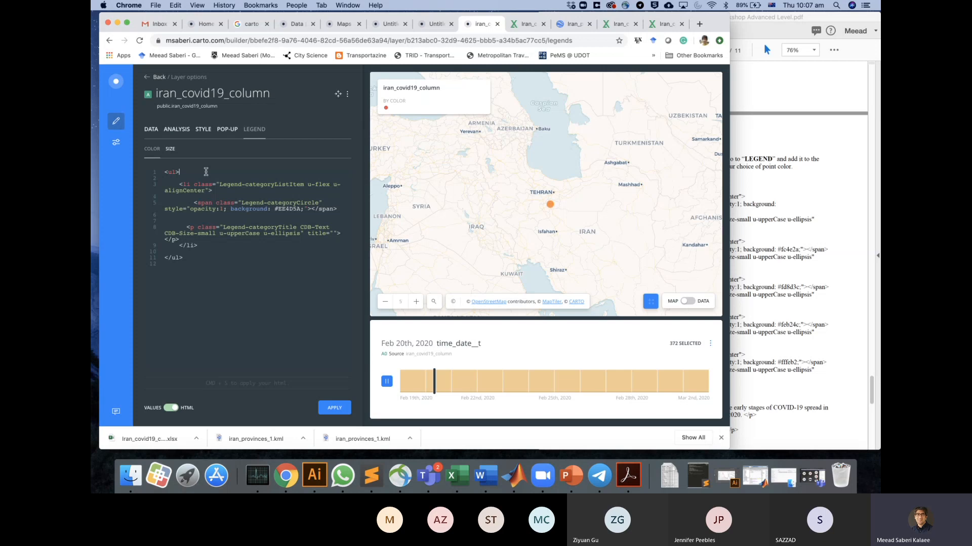
Replace the legend's default HTML with the full legend code copied from the workshop PDF and apply it to the map.
{"action": "left_click", "coordinate": [809, 176]}
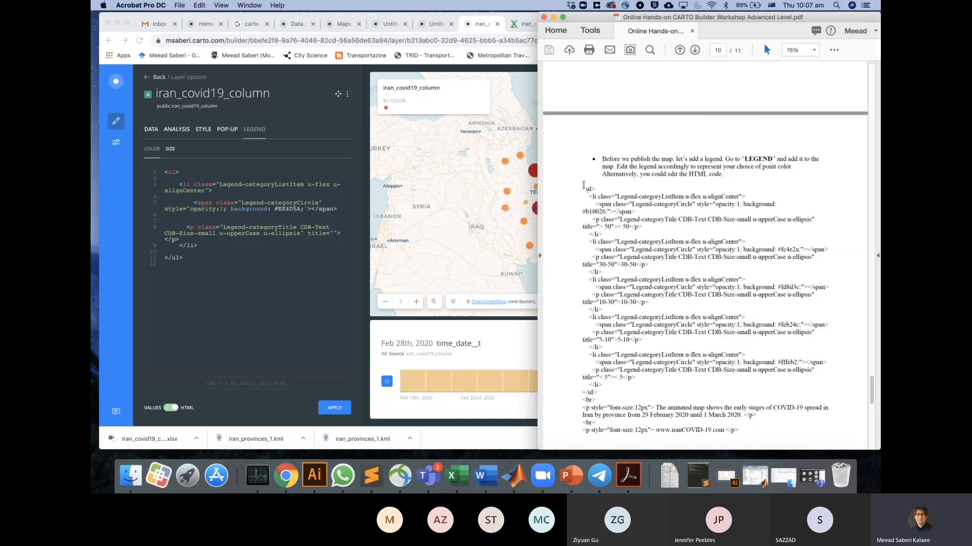
{"action": "left_click_drag", "start_coordinate": [583, 185], "coordinate": [676, 442]}
{"action": "scroll", "coordinate": [698, 435], "scroll_direction": "down", "scroll_amount": 4}
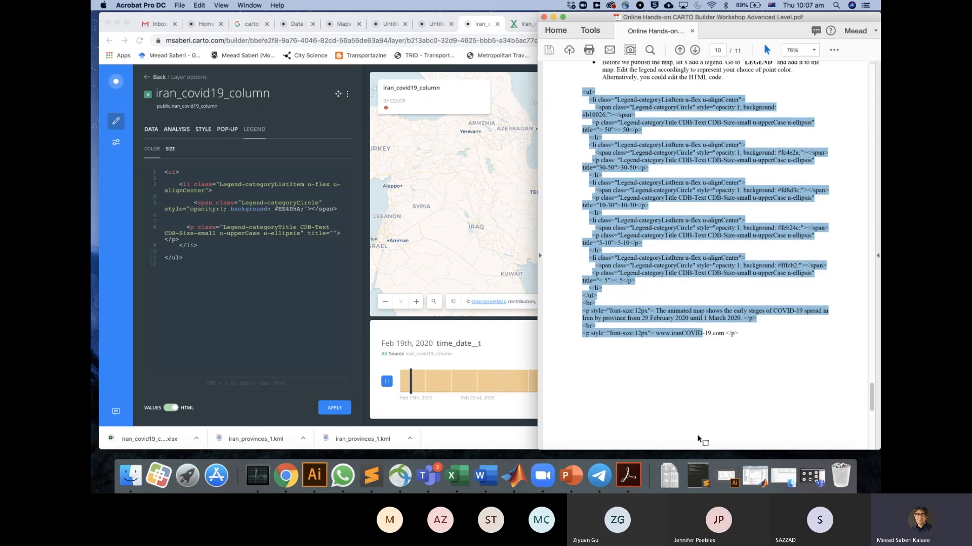
{"action": "left_click_drag", "start_coordinate": [739, 331], "coordinate": [583, 95]}
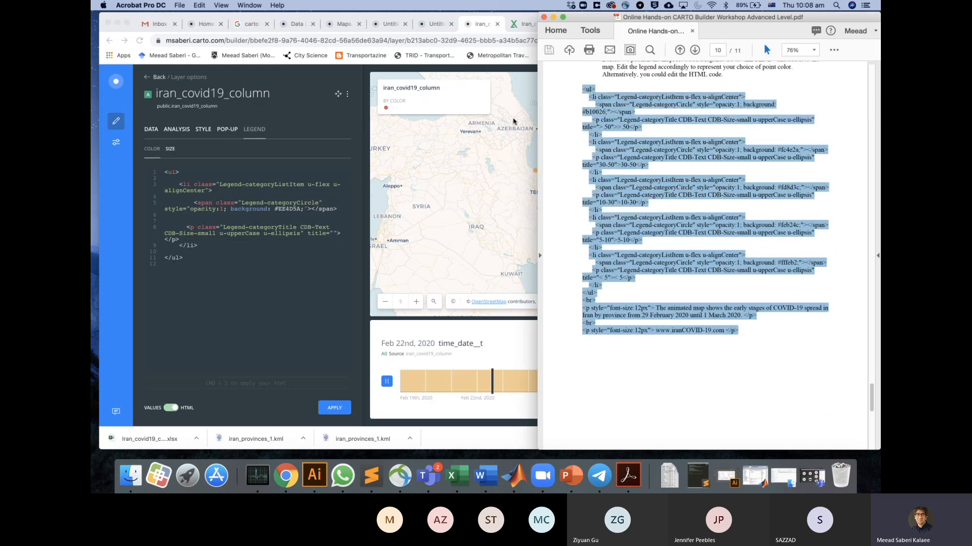
{"action": "left_click", "coordinate": [243, 265]}
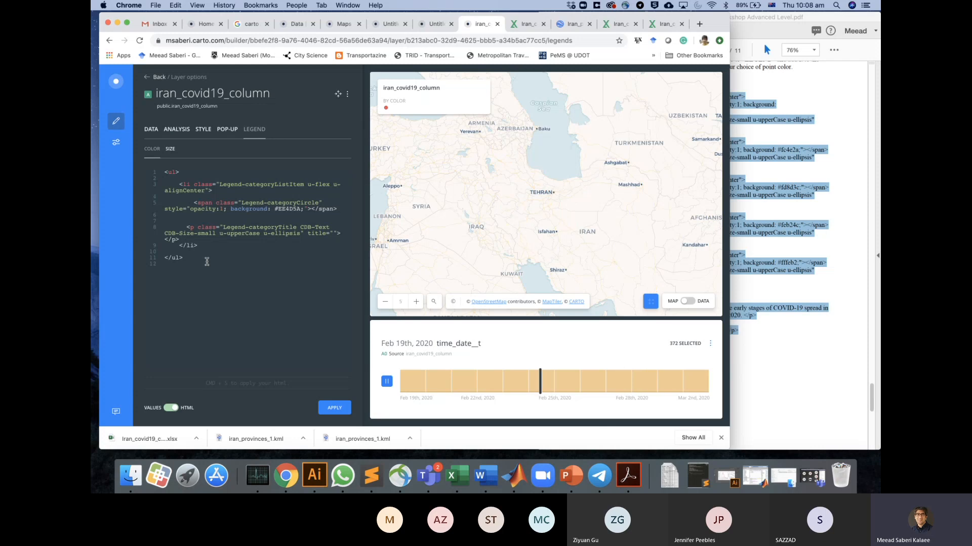
{"action": "key", "text": "super+a"}
{"action": "key", "text": "super+v"}
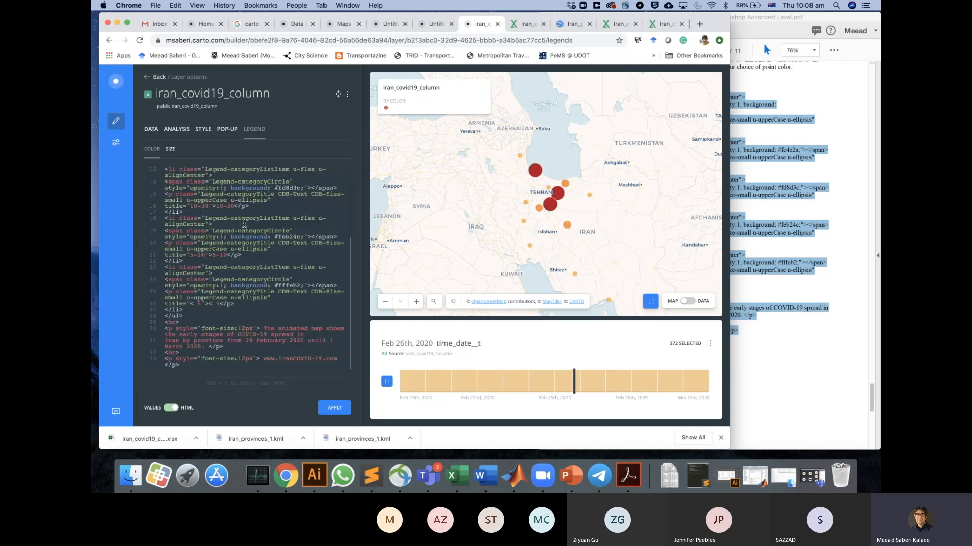
{"action": "left_click", "coordinate": [335, 408]}
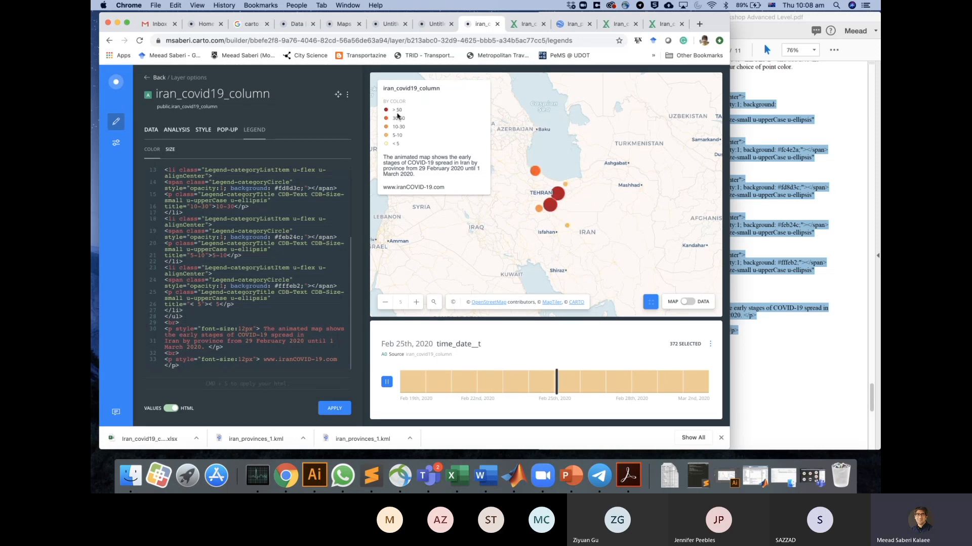
Review the applied legend code, check the legend's values view and return to the HTML view.
{"action": "scroll", "coordinate": [270, 202], "scroll_direction": "up", "scroll_amount": 2}
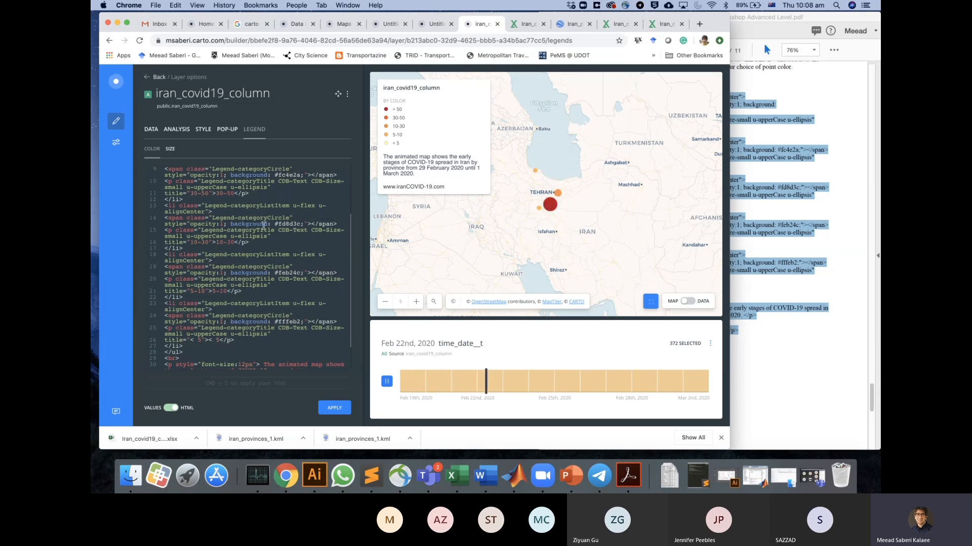
{"action": "scroll", "coordinate": [248, 218], "scroll_direction": "up", "scroll_amount": 3}
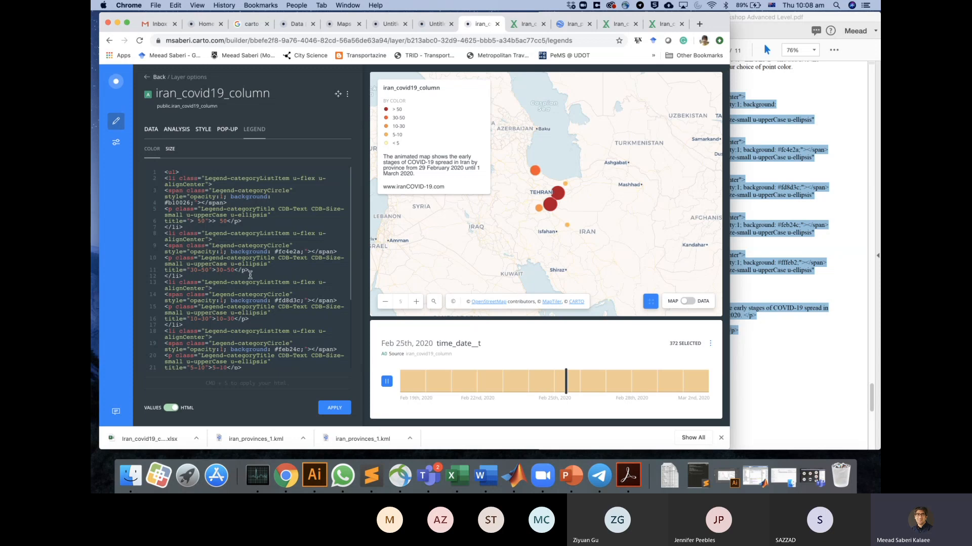
{"action": "scroll", "coordinate": [250, 275], "scroll_direction": "down", "scroll_amount": 1}
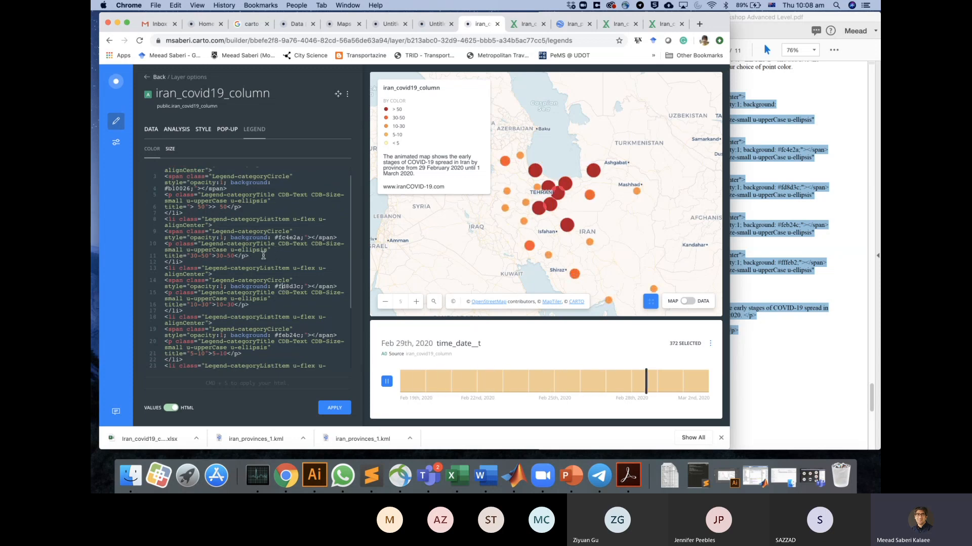
{"action": "left_click", "coordinate": [170, 409]}
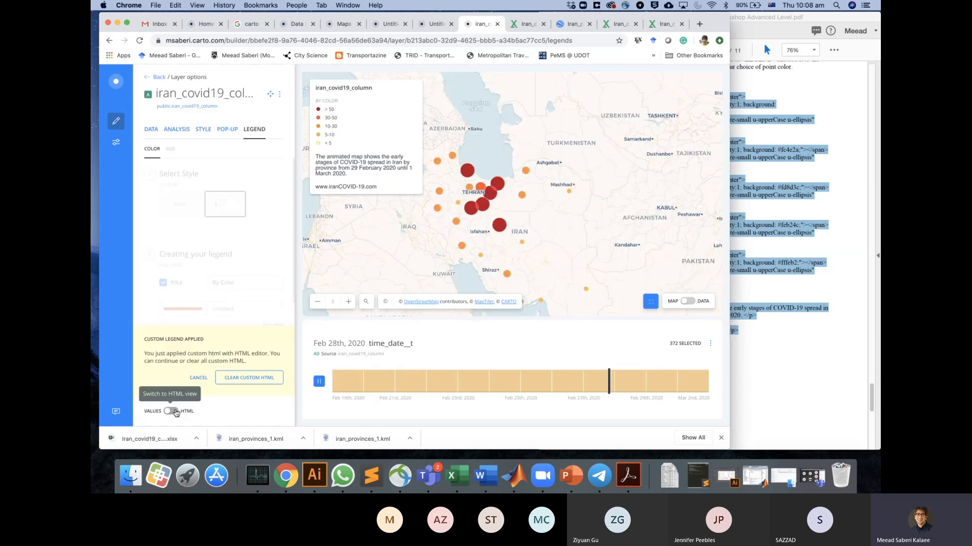
{"action": "left_click", "coordinate": [172, 412]}
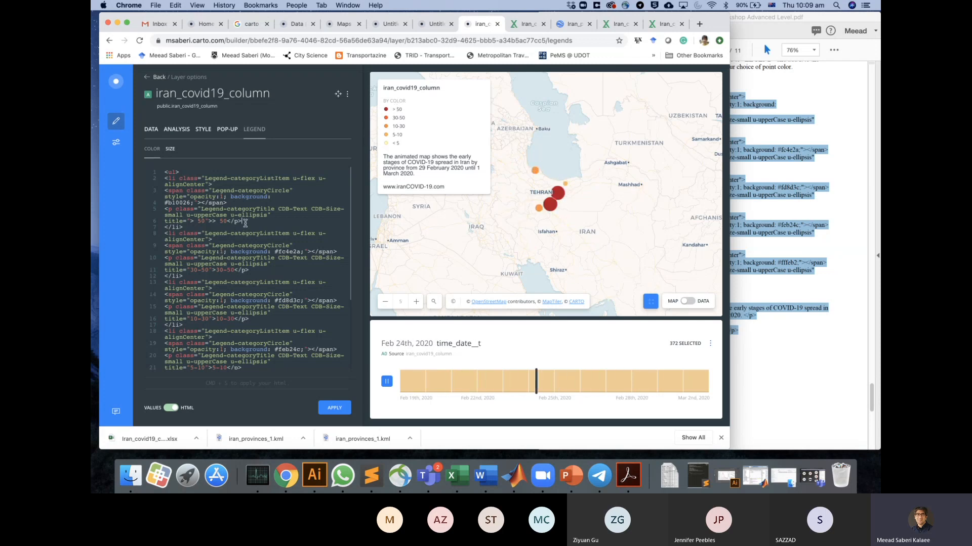
Examine the code of the "> 50" legend entry and the description and website paragraphs at the end of the HTML.
{"action": "left_click", "coordinate": [167, 210]}
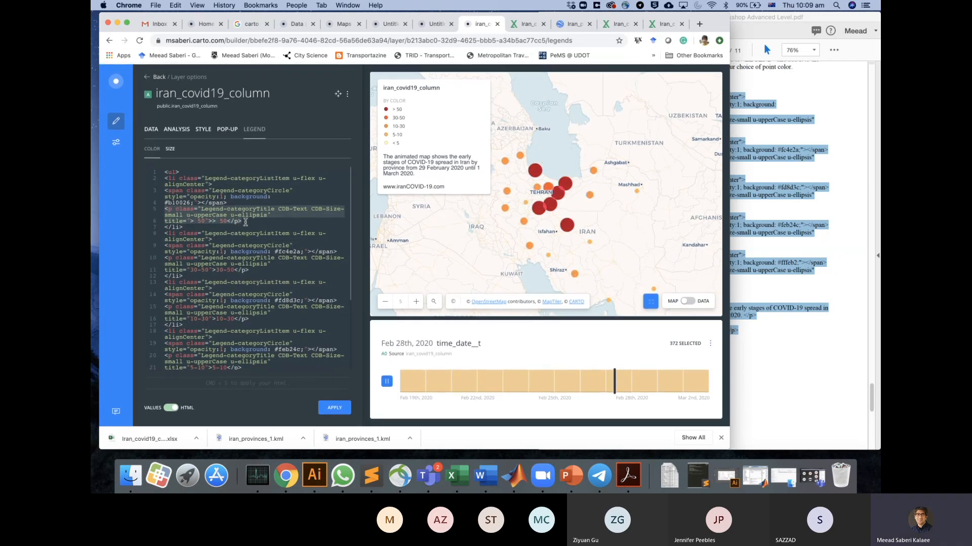
{"action": "left_click_drag", "start_coordinate": [246, 221], "coordinate": [165, 192]}
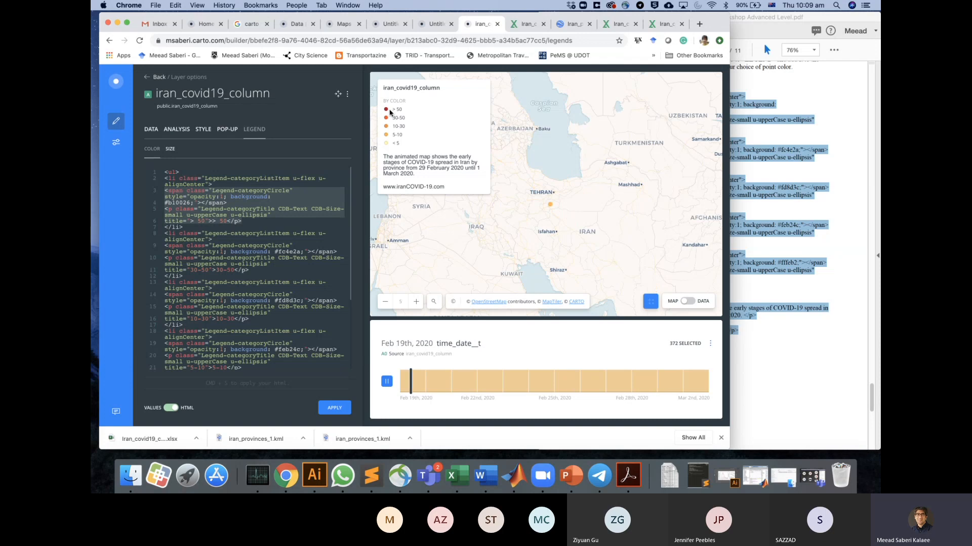
{"action": "left_click", "coordinate": [218, 221]}
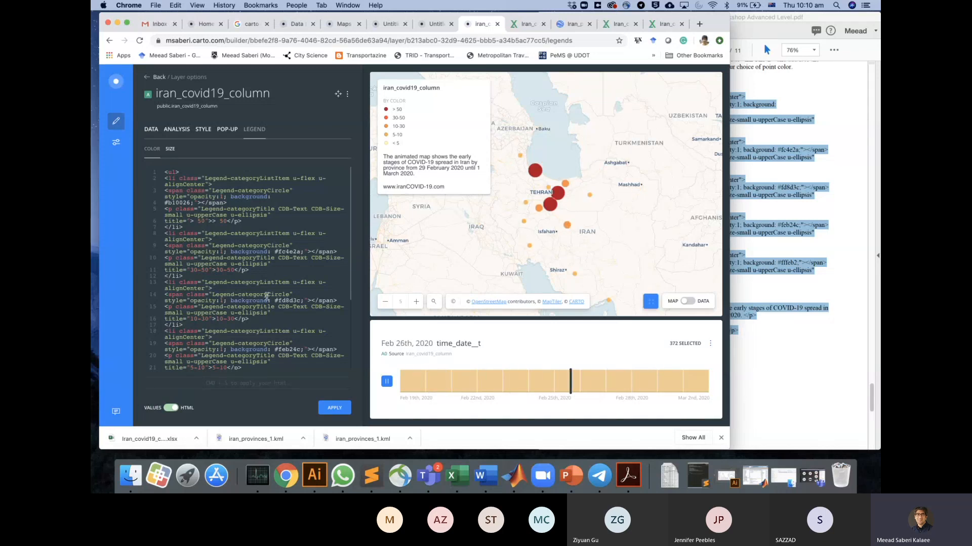
{"action": "scroll", "coordinate": [211, 365], "scroll_direction": "down", "scroll_amount": 5}
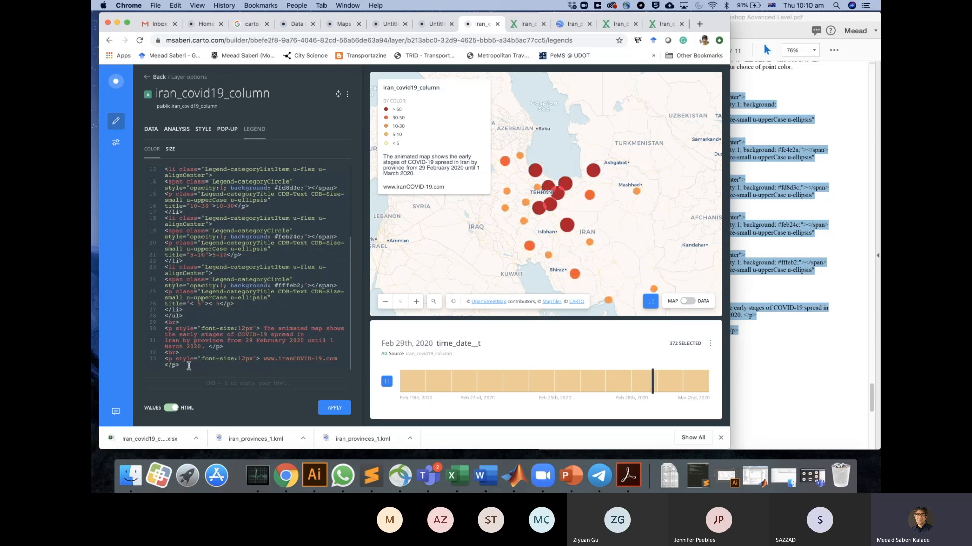
{"action": "left_click_drag", "start_coordinate": [211, 365], "coordinate": [165, 321]}
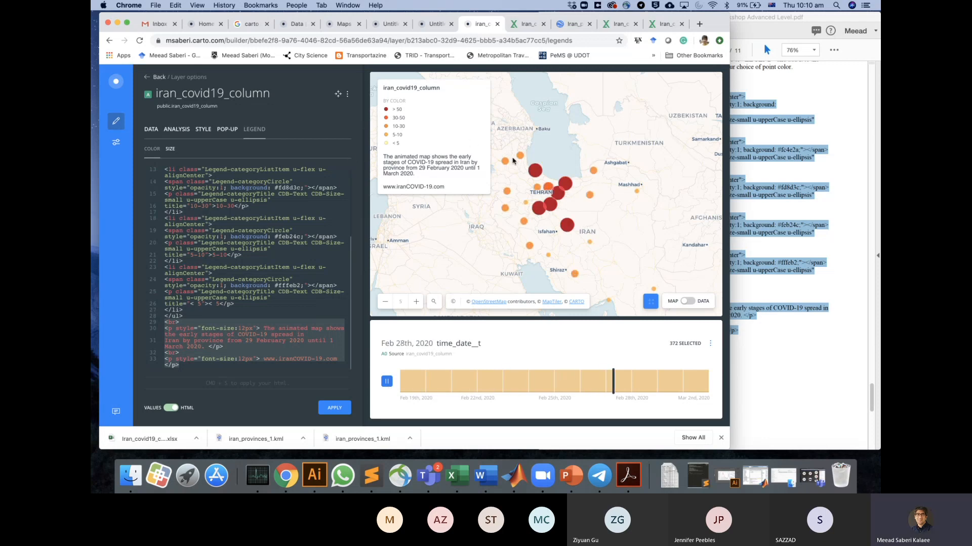
Leave the layer options, check the map's privacy choices, publish the iran_covid19_column map and return to its sharing page.
{"action": "left_click", "coordinate": [156, 77]}
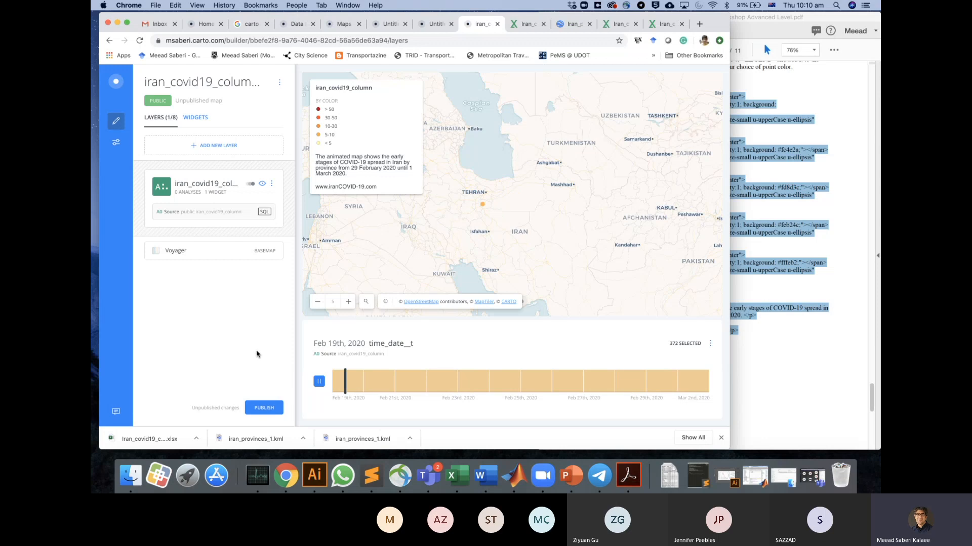
{"action": "left_click", "coordinate": [264, 408]}
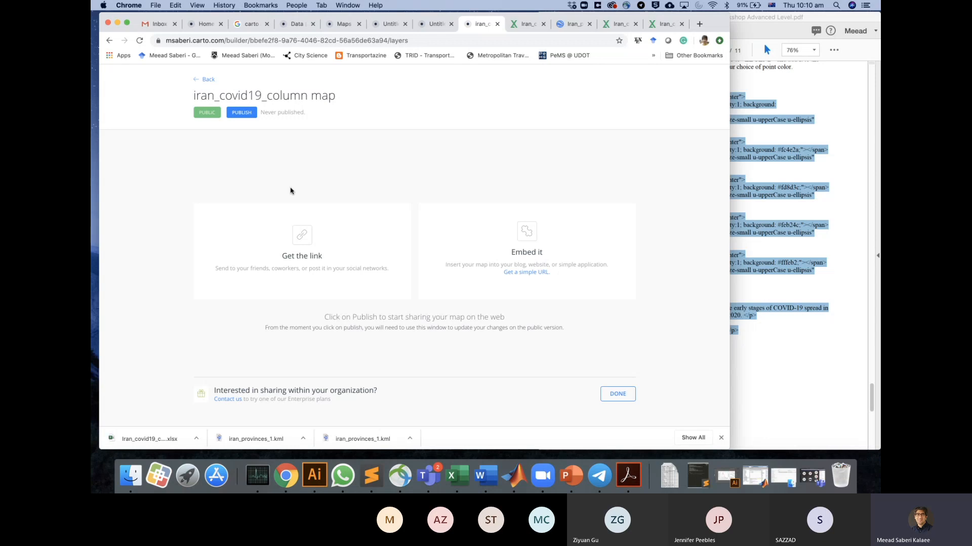
{"action": "left_click", "coordinate": [207, 112]}
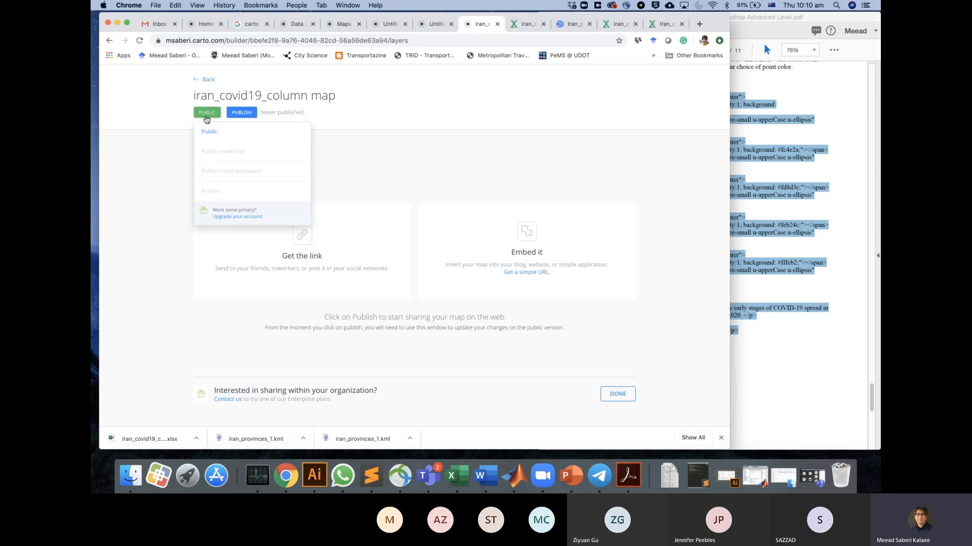
{"action": "left_click", "coordinate": [164, 167]}
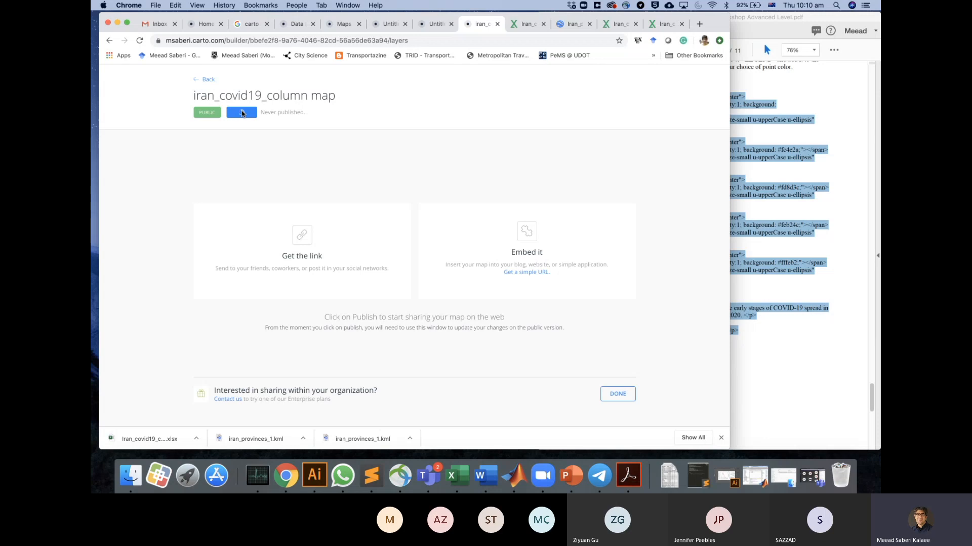
{"action": "left_click", "coordinate": [242, 112]}
{"action": "left_click", "coordinate": [618, 394]}
{"action": "left_click", "coordinate": [259, 410]}
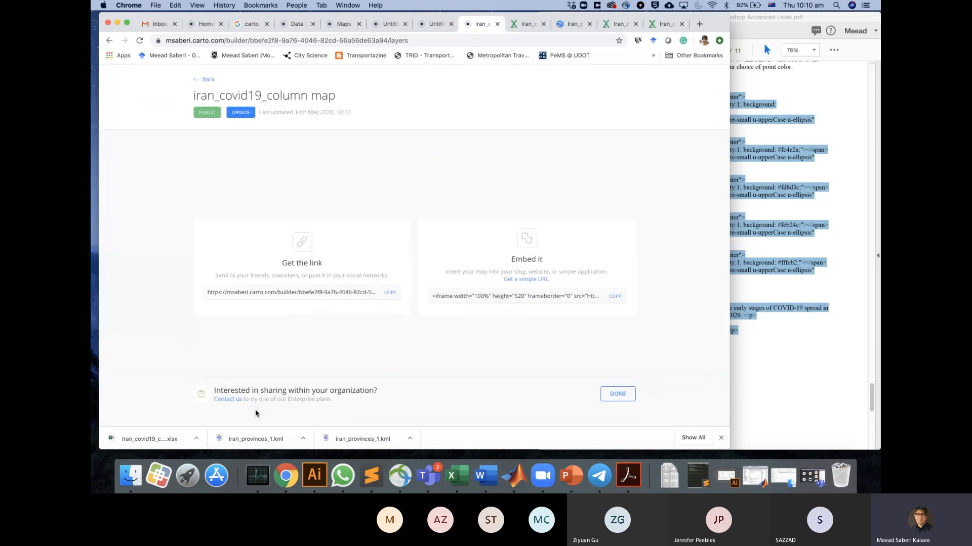
Copy the published map's link, open it in a new browser tab and view the animation full screen before restoring the window.
{"action": "left_click", "coordinate": [389, 294]}
{"action": "left_click", "coordinate": [389, 294]}
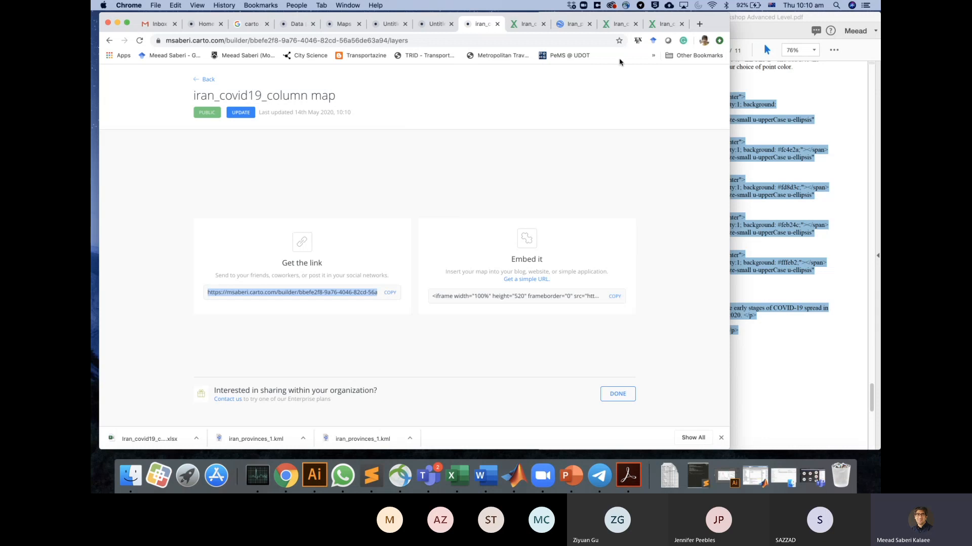
{"action": "left_click", "coordinate": [699, 24]}
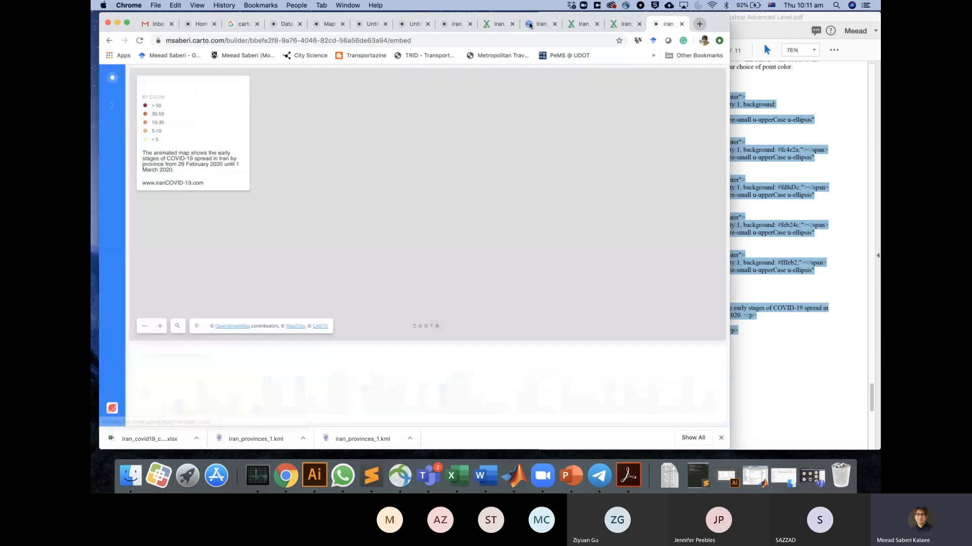
{"action": "left_click", "coordinate": [127, 22]}
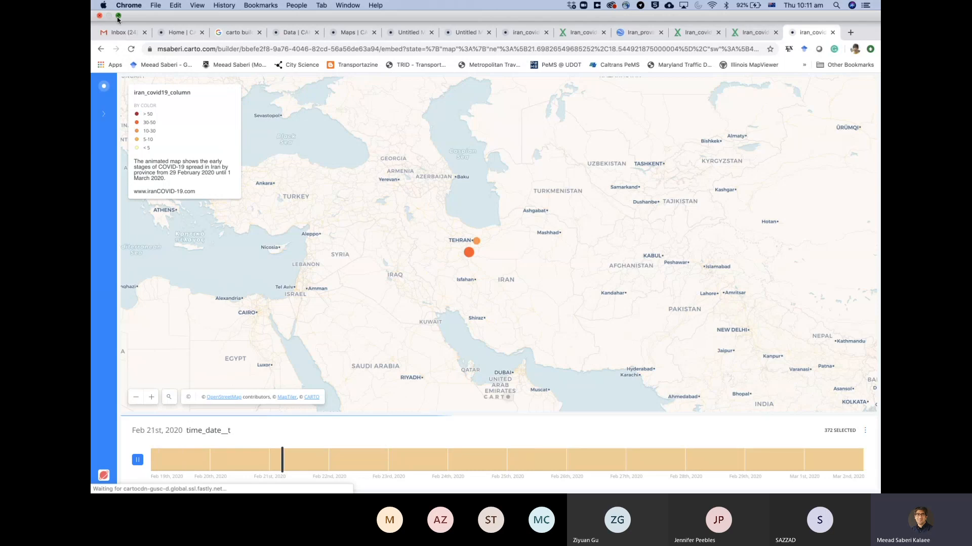
{"action": "left_click", "coordinate": [117, 20]}
Switch to the Microsoft Teams meeting window and read the meeting chat.
{"action": "left_click", "coordinate": [629, 331]}
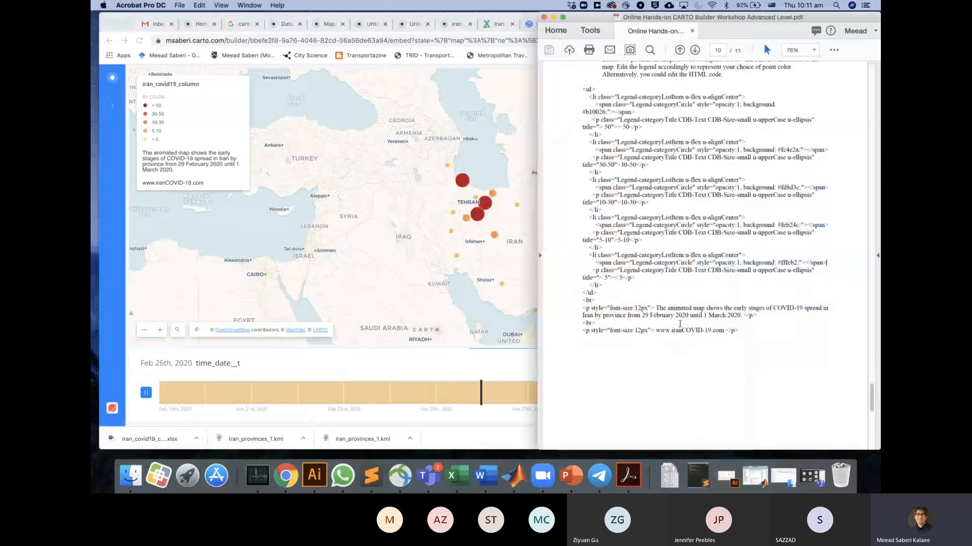
{"action": "left_click", "coordinate": [812, 475]}
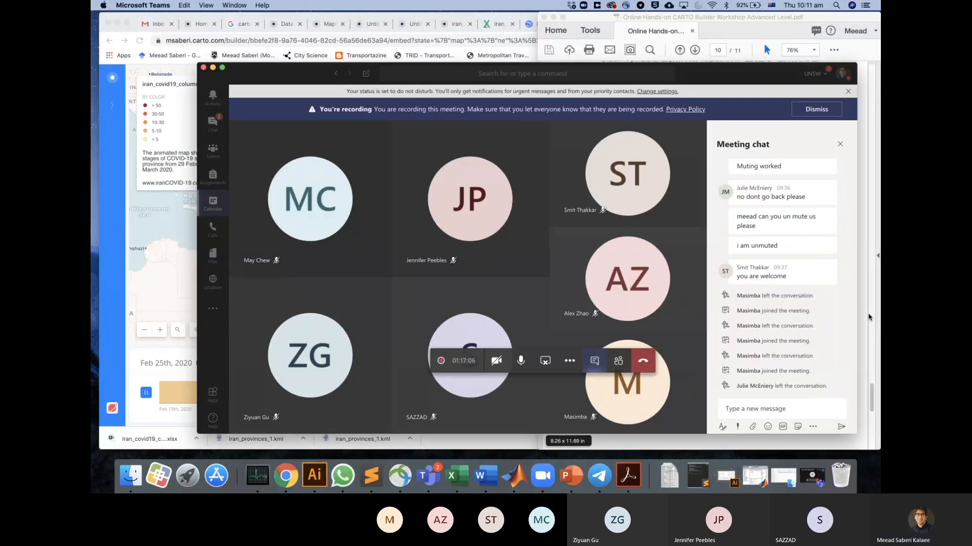
{"action": "left_click", "coordinate": [733, 375]}
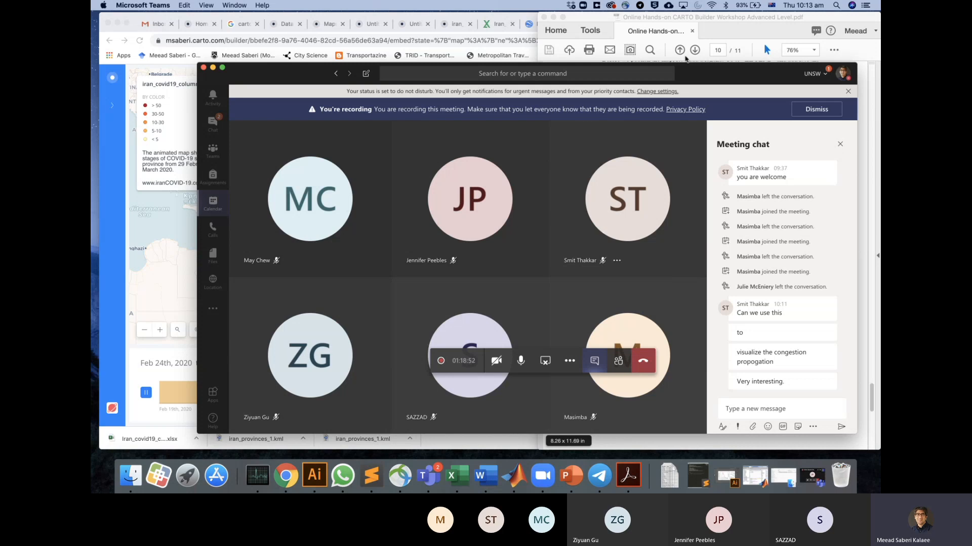
Return to the workshop PDF in Acrobat and read the self-paced exercise, highlighting the line about the joined dataset.
{"action": "left_click", "coordinate": [715, 34]}
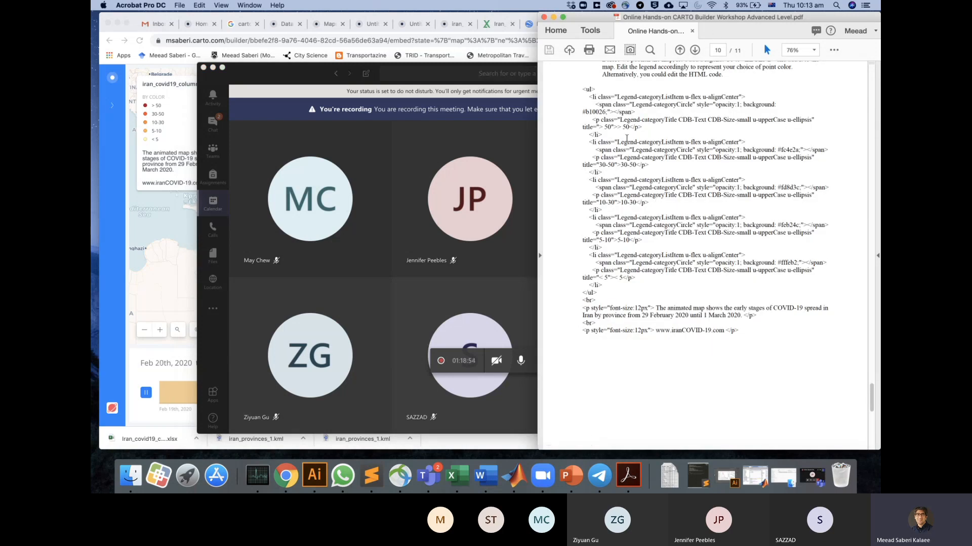
{"action": "scroll", "coordinate": [637, 167], "scroll_direction": "down", "scroll_amount": 3}
{"action": "scroll", "coordinate": [661, 213], "scroll_direction": "down", "scroll_amount": 9}
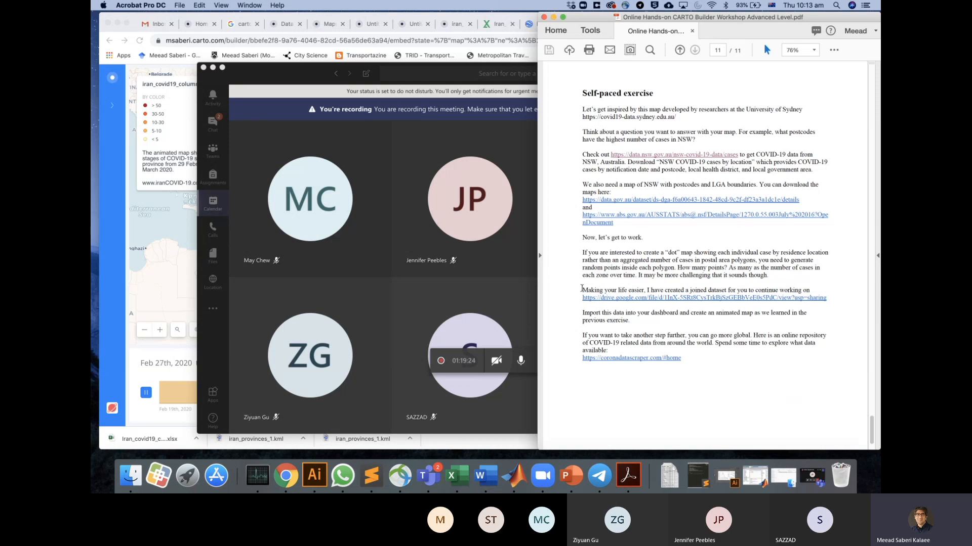
{"action": "left_click_drag", "start_coordinate": [581, 289], "coordinate": [811, 292]}
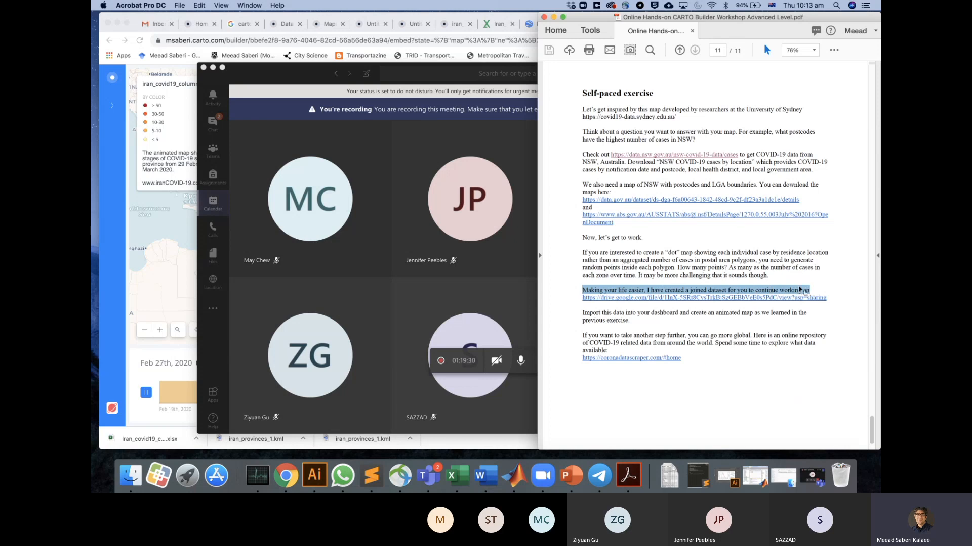
{"action": "left_click", "coordinate": [802, 290]}
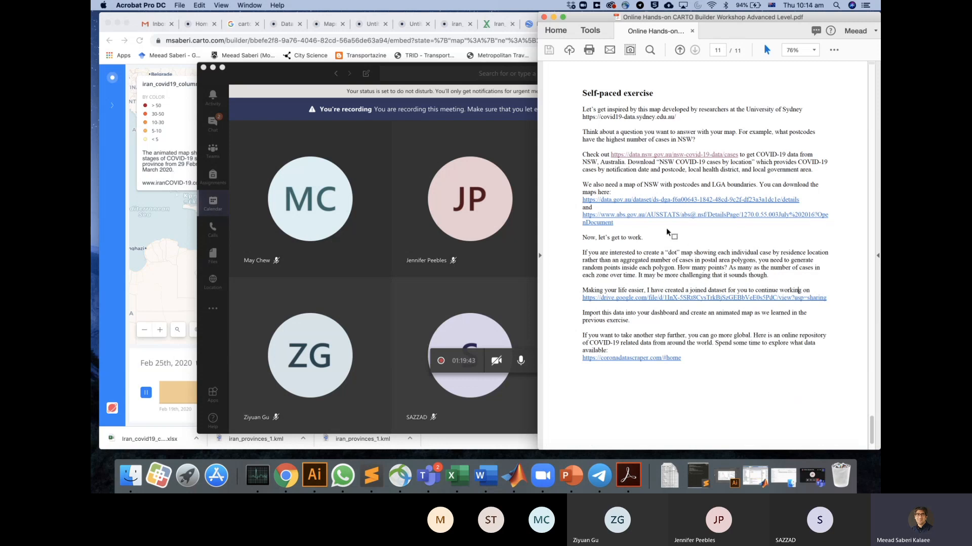
Skim the workshop PDF from its first page through the CSS code back to the self-paced exercise.
{"action": "scroll", "coordinate": [669, 234], "scroll_direction": "up", "scroll_amount": 15}
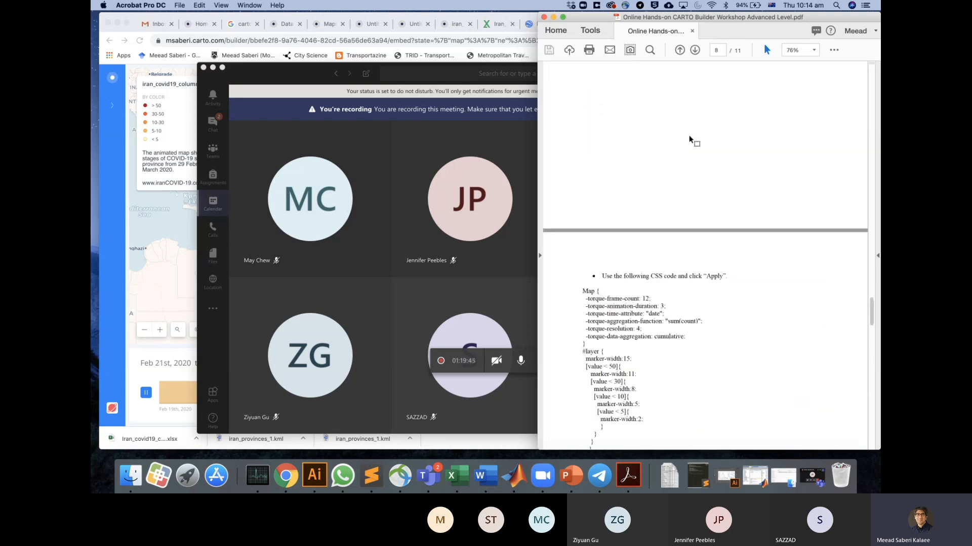
{"action": "scroll", "coordinate": [689, 140], "scroll_direction": "up", "scroll_amount": 20}
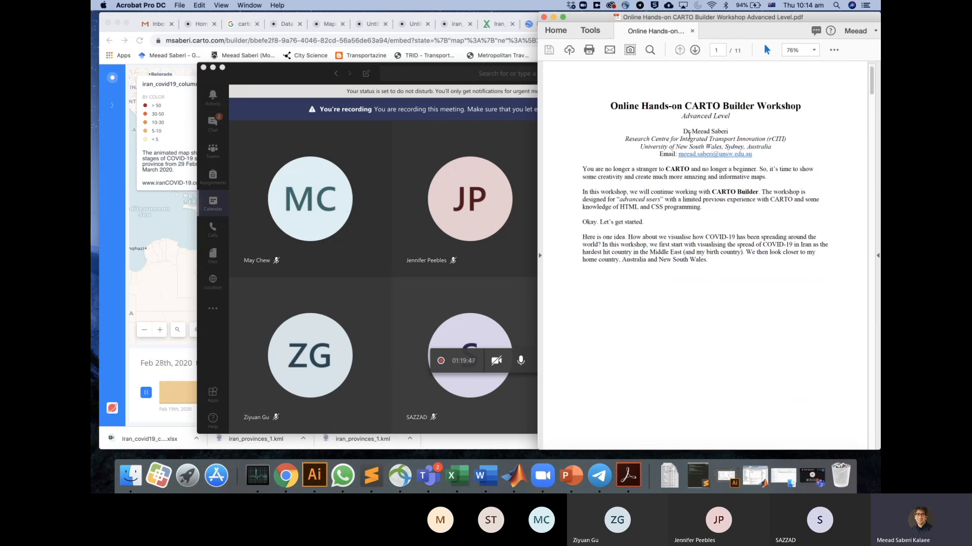
{"action": "scroll", "coordinate": [689, 136], "scroll_direction": "down", "scroll_amount": 15}
{"action": "scroll", "coordinate": [690, 135], "scroll_direction": "down", "scroll_amount": 15}
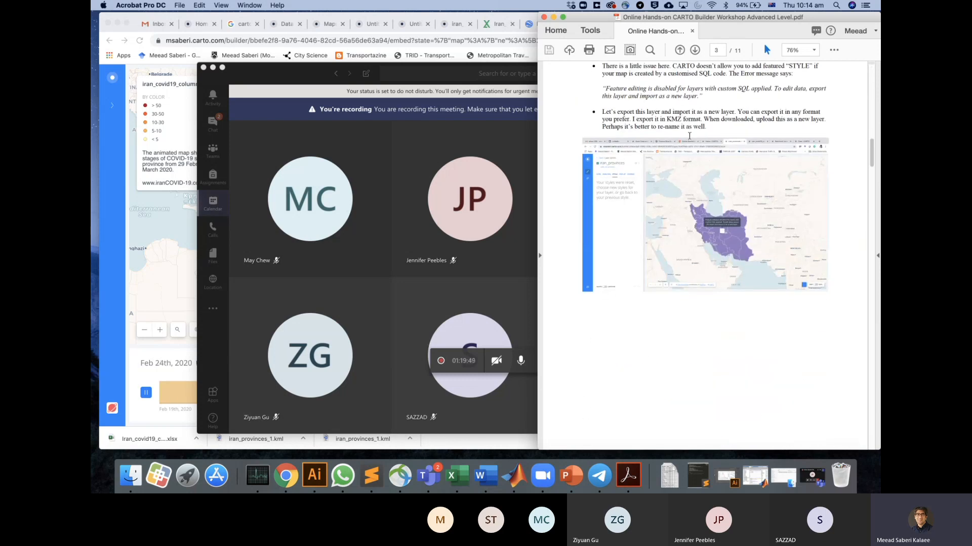
{"action": "scroll", "coordinate": [689, 136], "scroll_direction": "down", "scroll_amount": 10}
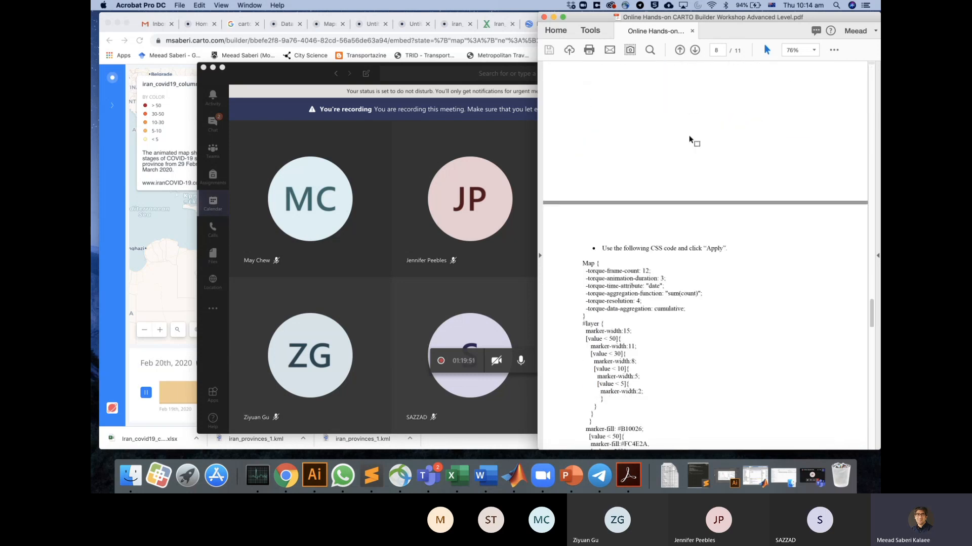
{"action": "scroll", "coordinate": [689, 139], "scroll_direction": "down", "scroll_amount": 20}
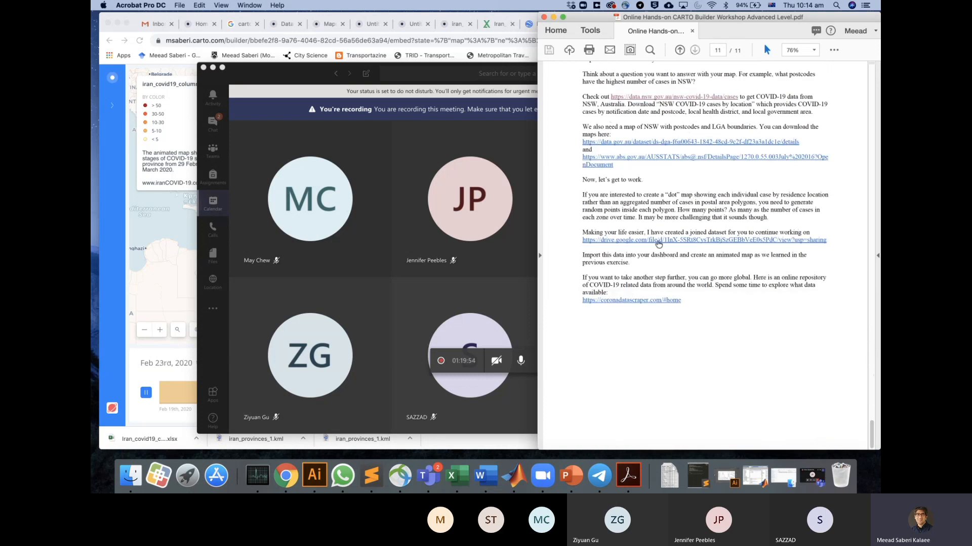
{"action": "scroll", "coordinate": [663, 206], "scroll_direction": "up", "scroll_amount": 3}
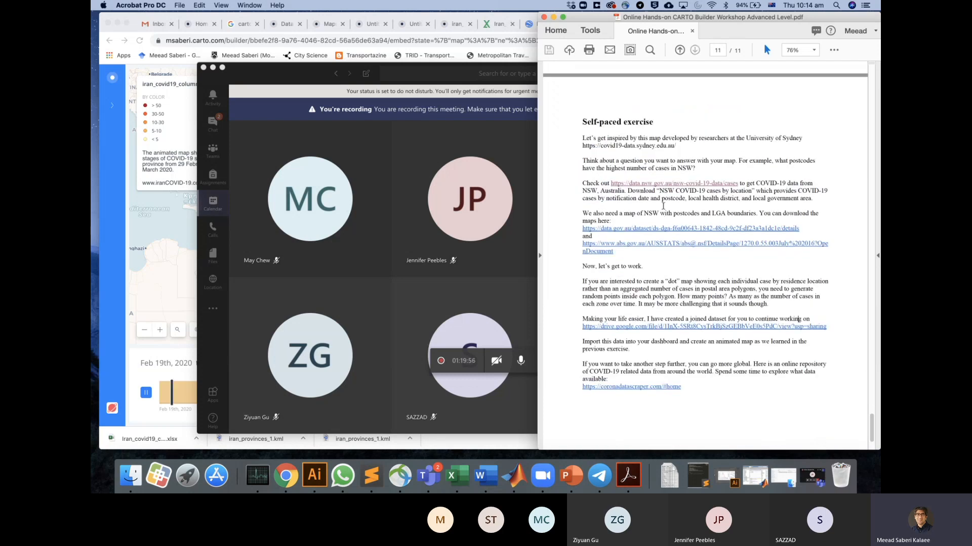
Switch to the Microsoft Teams meeting and open its additional actions for stopping the recording or ending the meeting.
{"action": "left_click", "coordinate": [295, 71]}
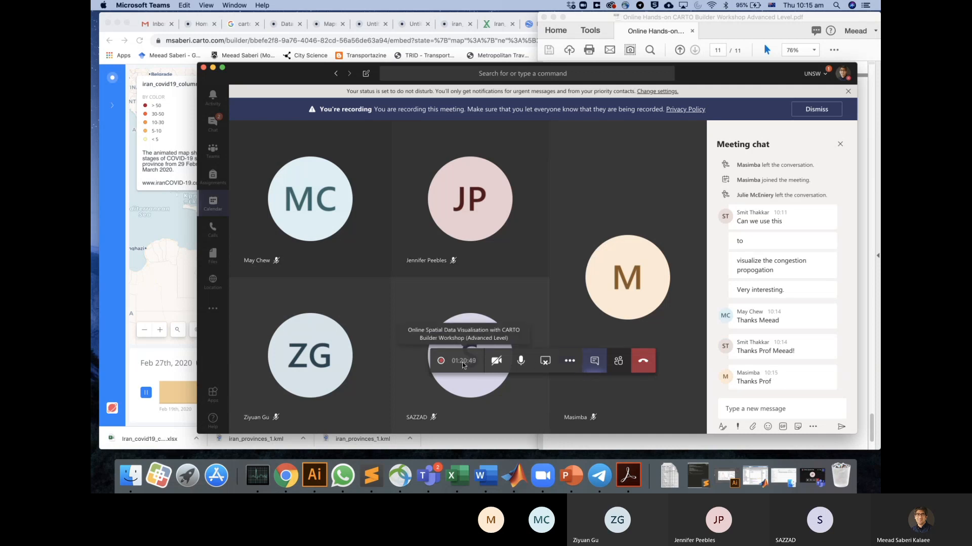
{"action": "left_click", "coordinate": [571, 363]}
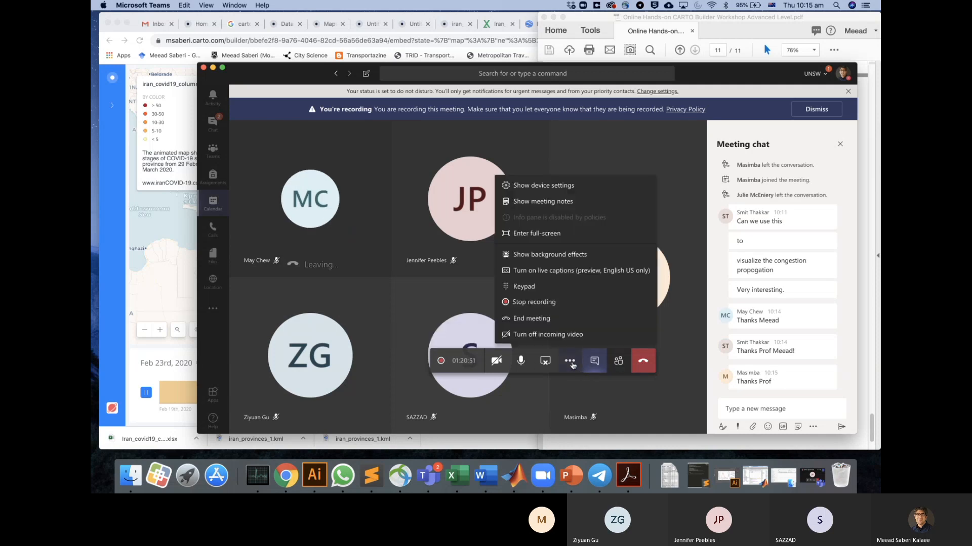